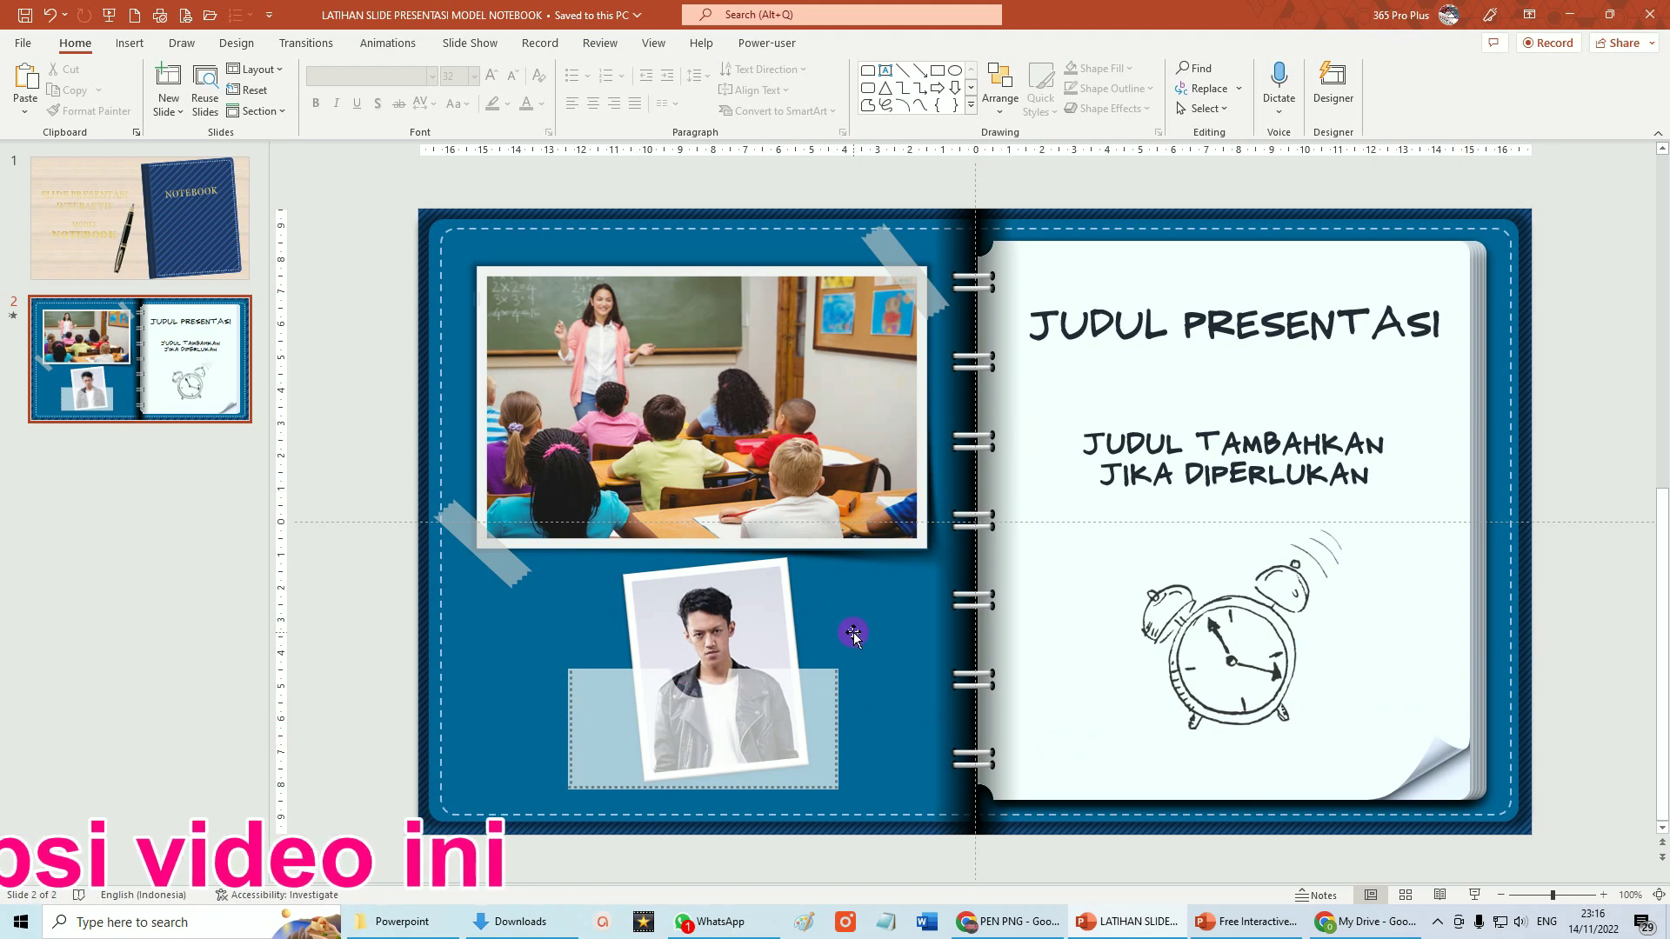
Duplicate slide 2, the notebook slide, to create an identical slide 3
{"action": "left_click", "coordinate": [231, 365]}
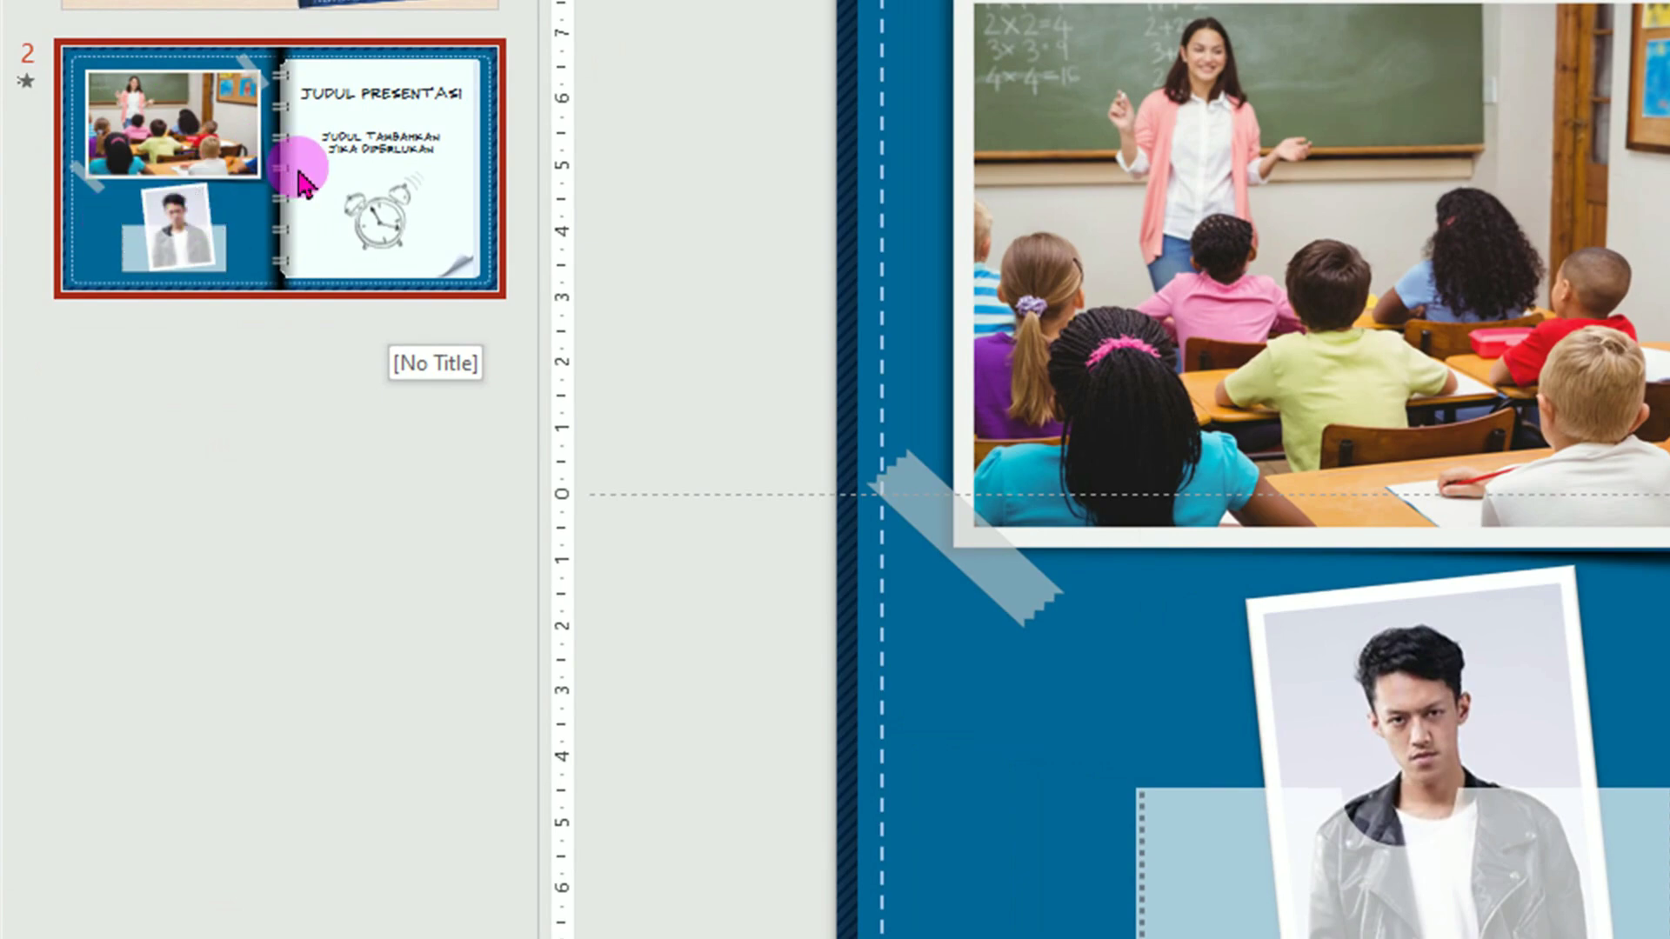
{"action": "right_click", "coordinate": [348, 169]}
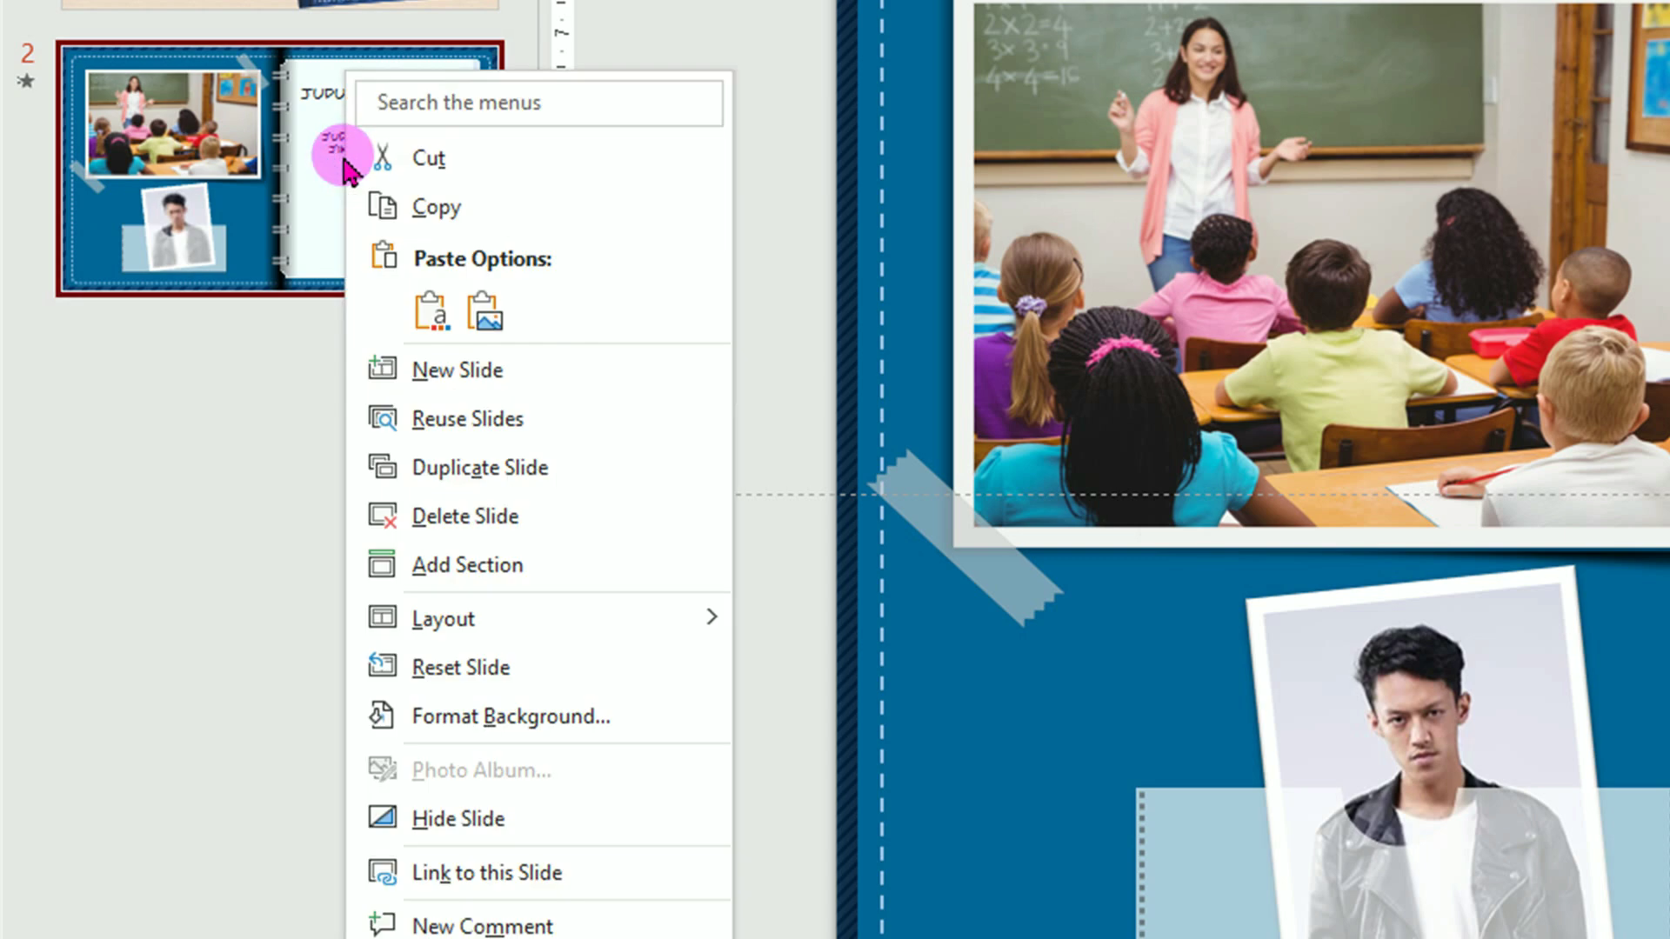
{"action": "left_click", "coordinate": [525, 481]}
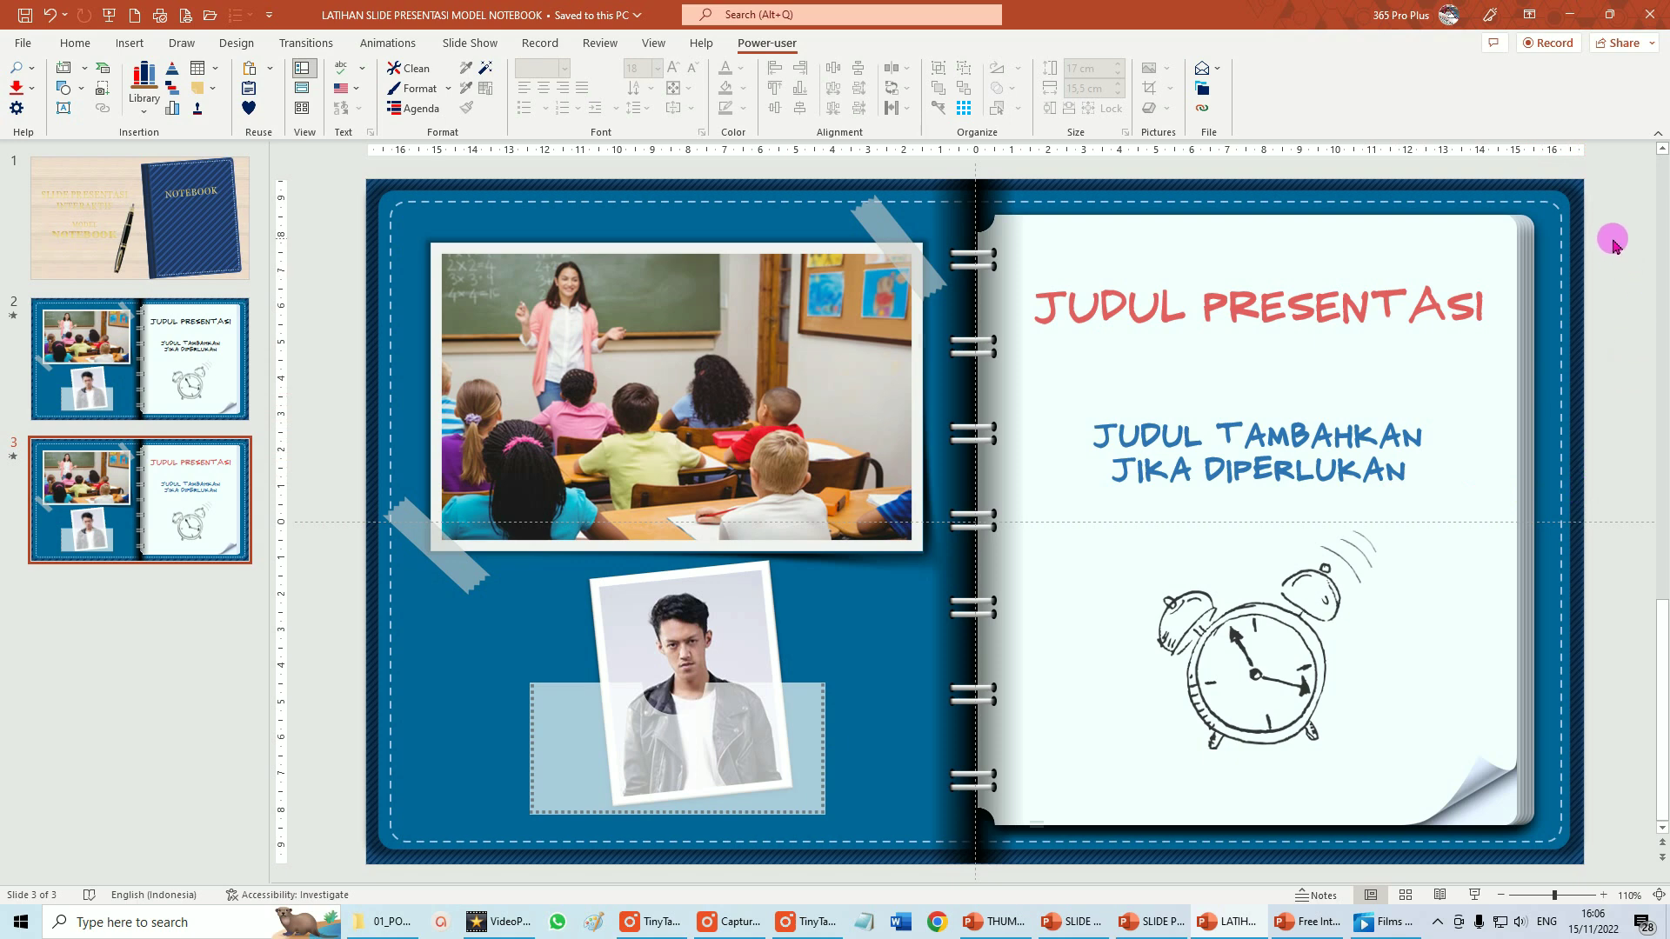
Delete the title, subtitle and clock on slide 3's right page, then drag a copy of the blank page left
{"action": "mouse_move", "coordinate": [1614, 242]}
{"action": "left_mouse_down"}
{"action": "mouse_move", "coordinate": [1043, 802]}
{"action": "mouse_move", "coordinate": [1000, 805]}
{"action": "left_mouse_up"}
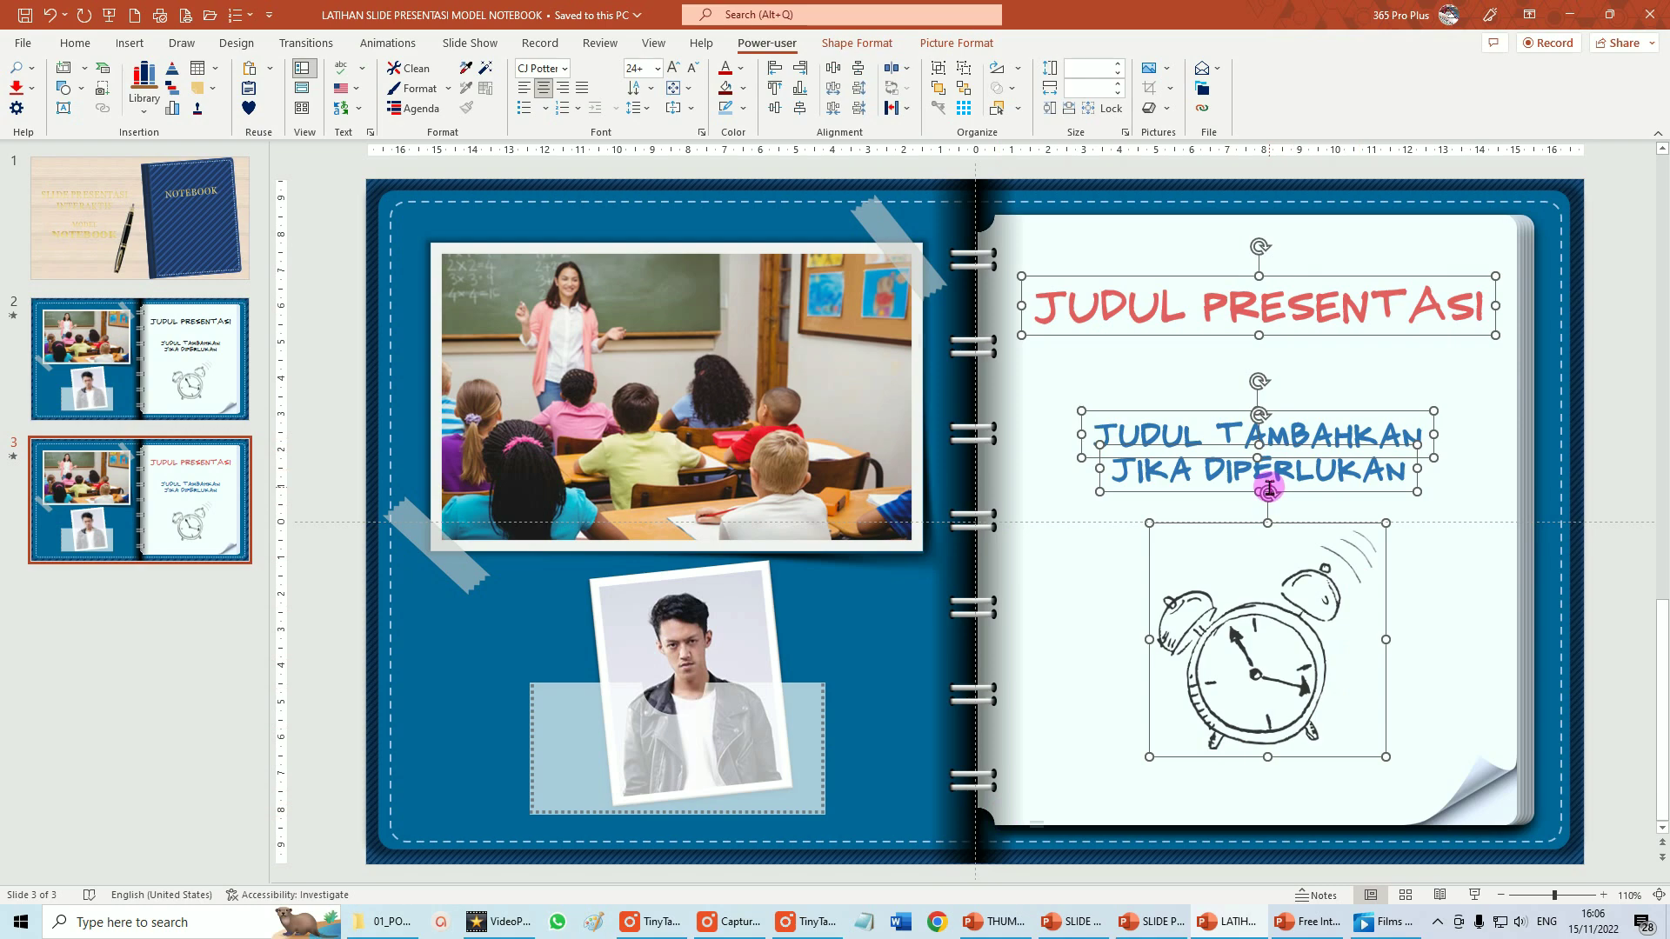
{"action": "key", "text": "Delete"}
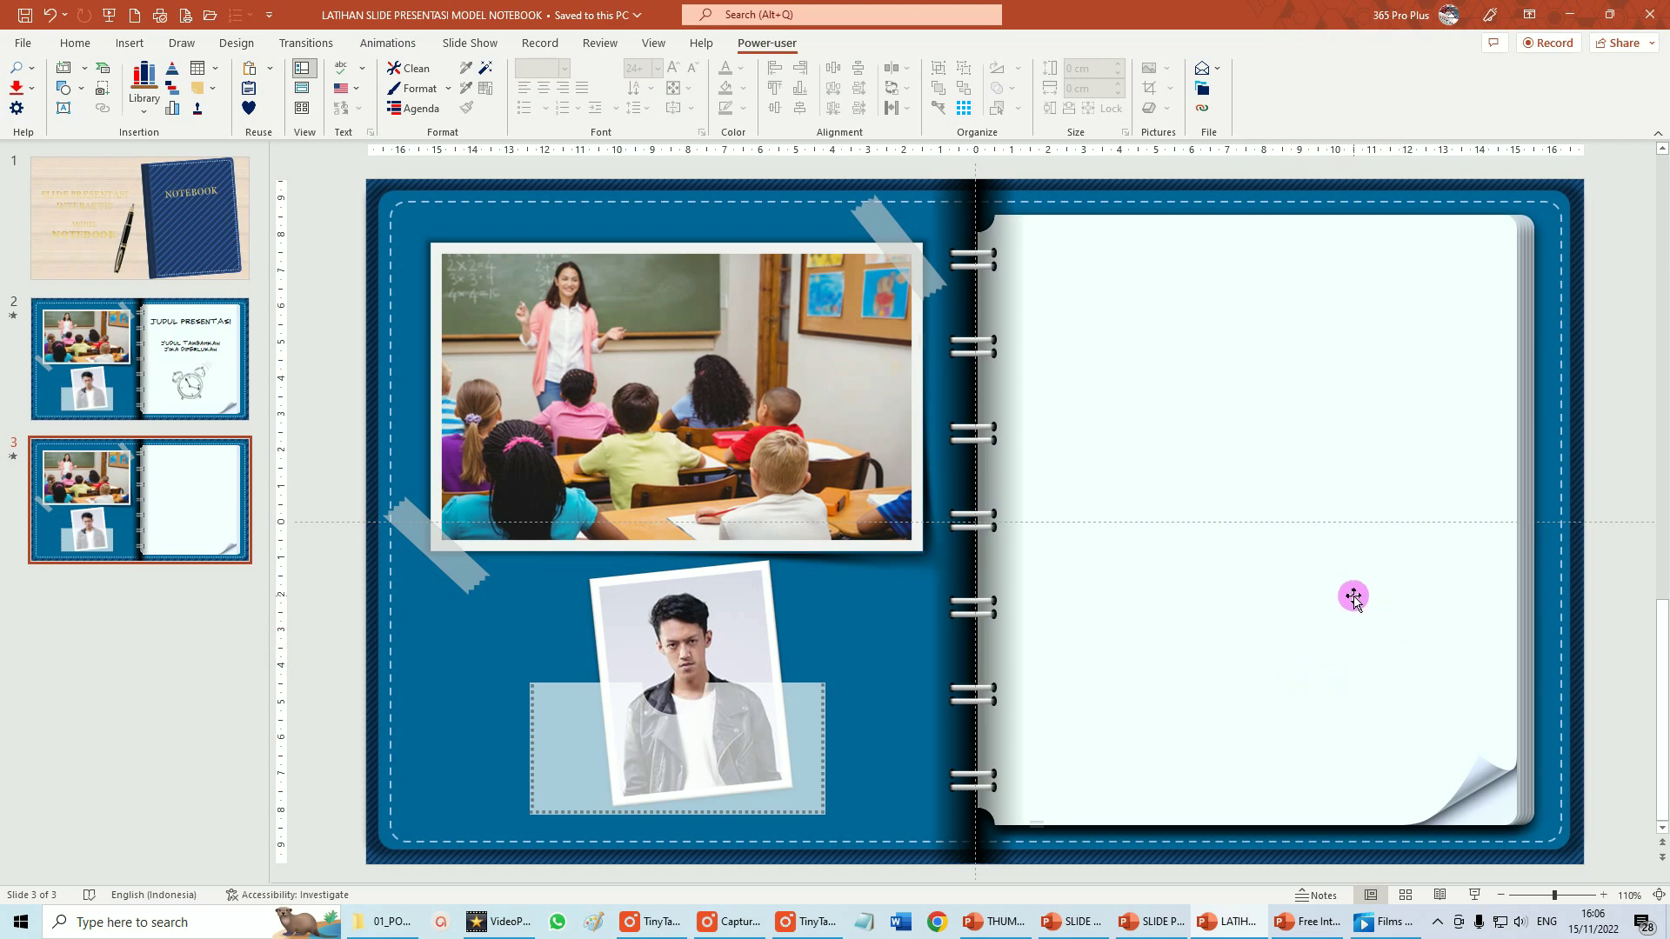
{"action": "left_click", "coordinate": [1285, 522]}
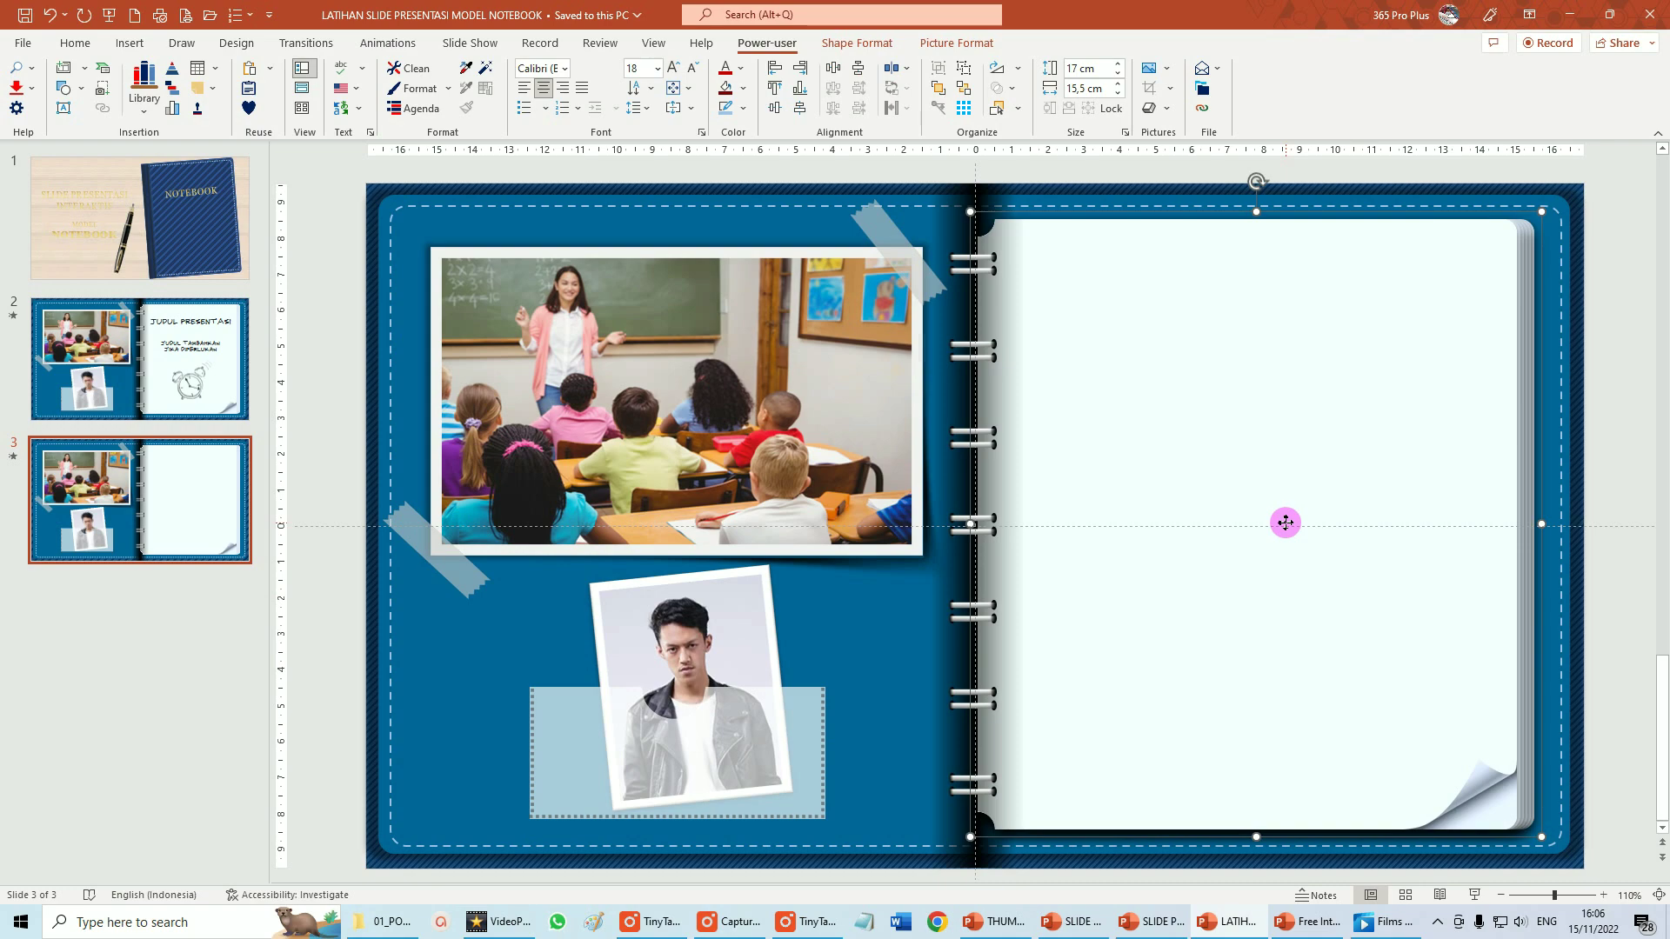
{"action": "left_click_drag", "start_coordinate": [1286, 522], "coordinate": [726, 520]}
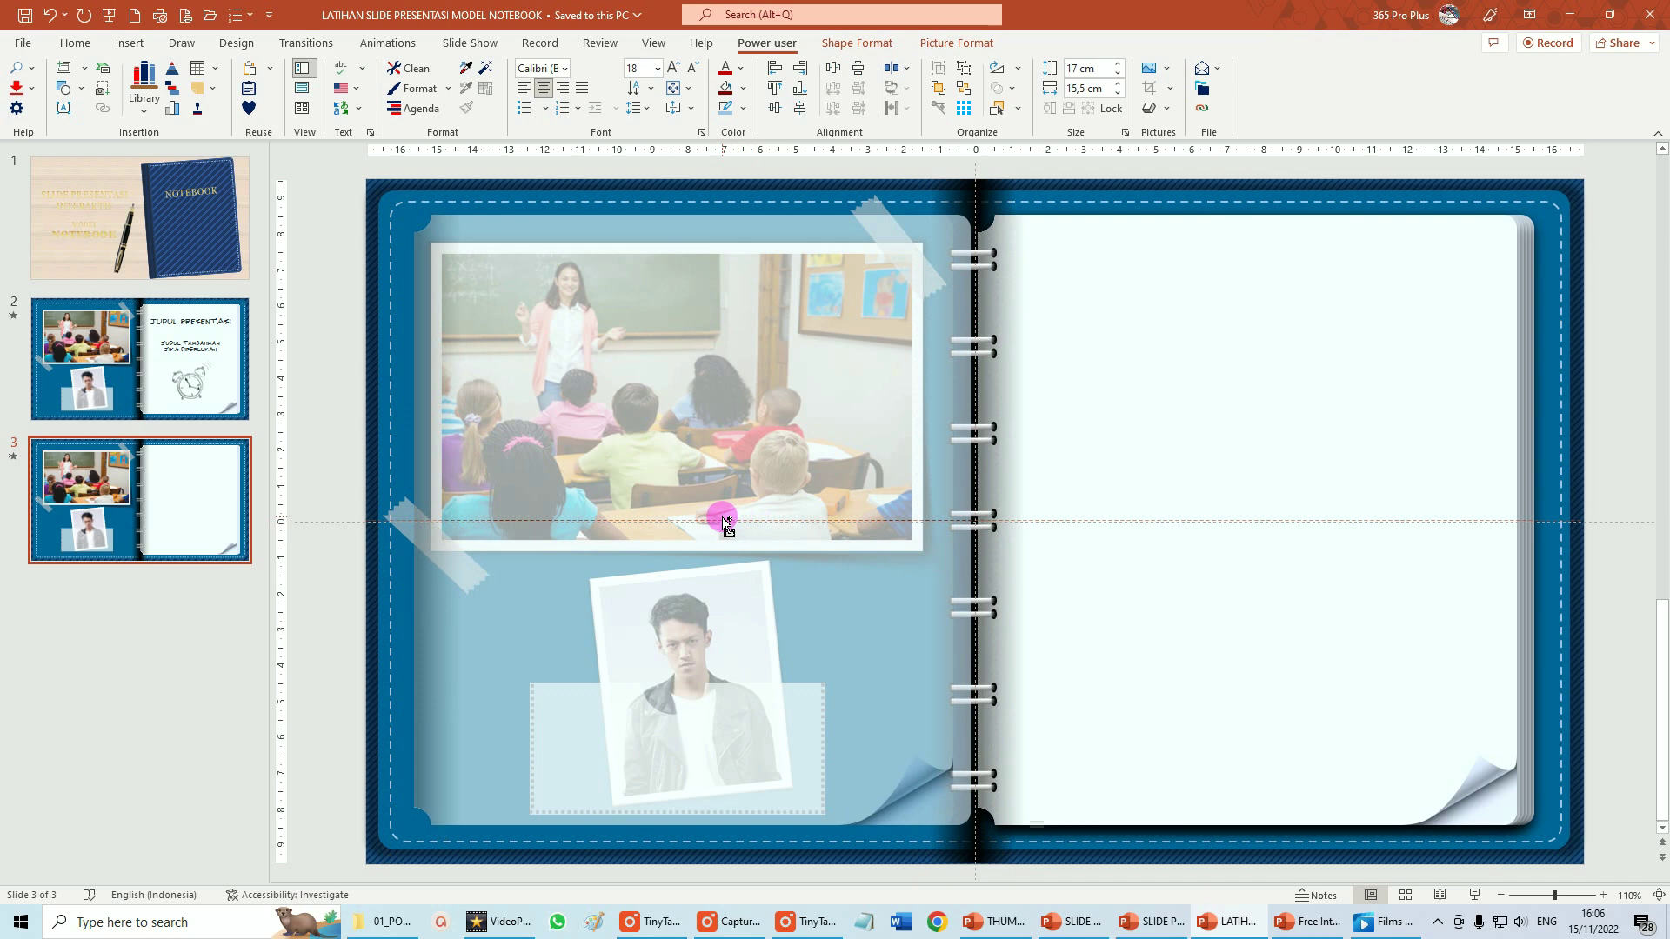
Place the copied page over the left half and flip it horizontally to mirror the right page
{"action": "left_click_drag", "start_coordinate": [727, 520], "coordinate": [731, 520]}
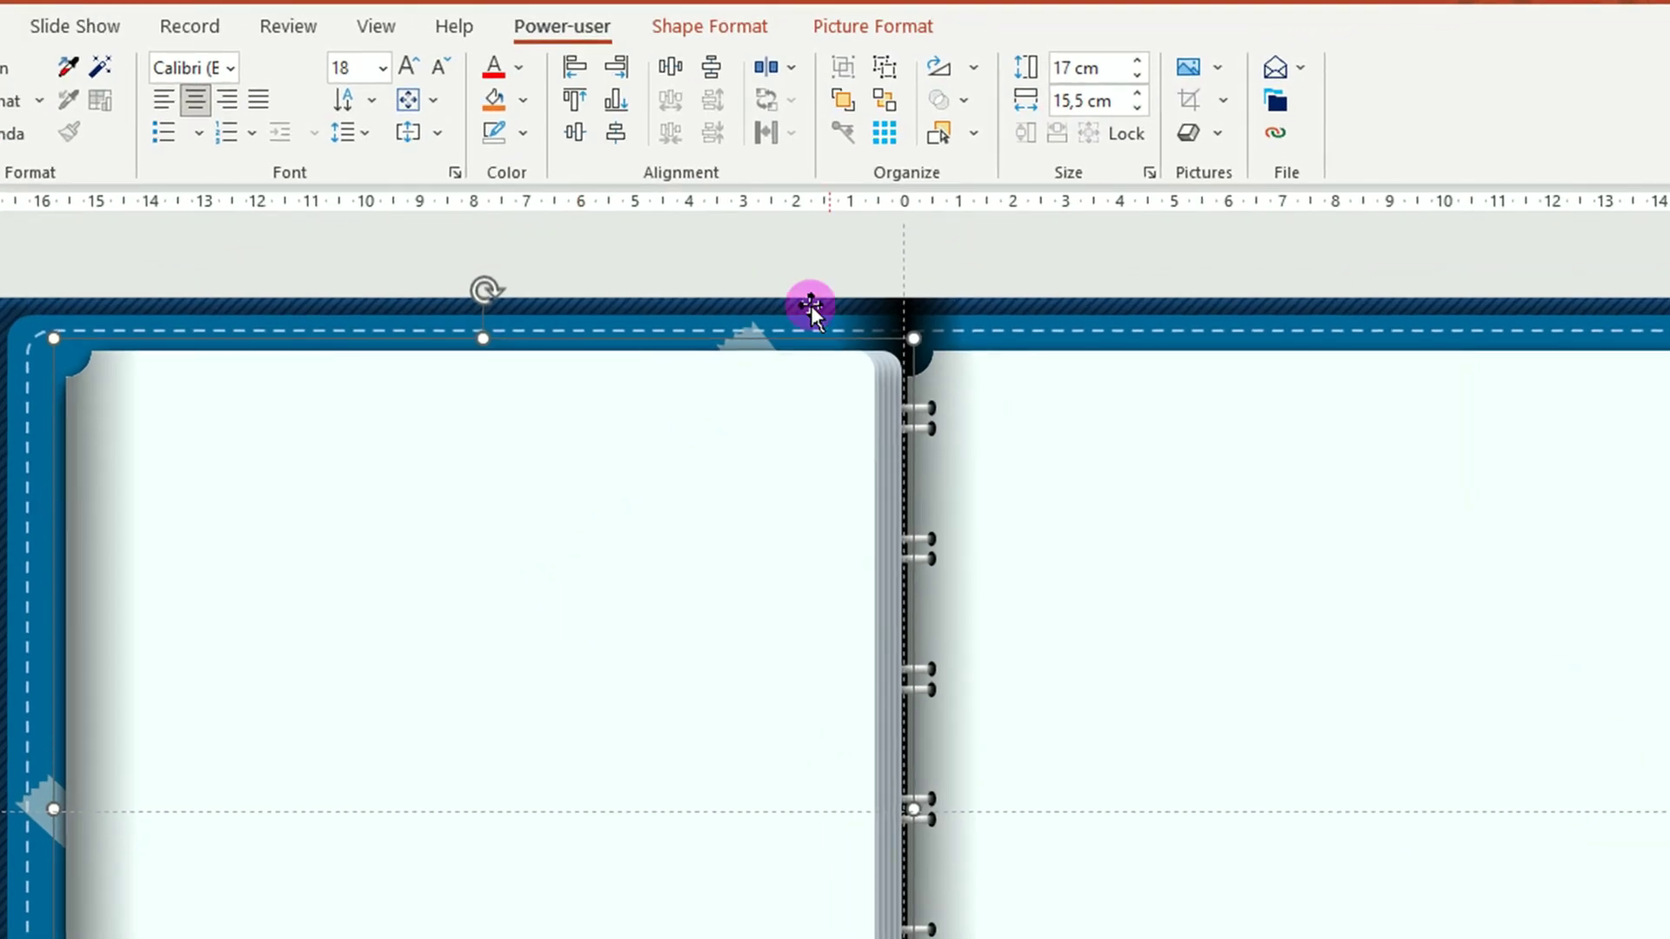
{"action": "left_click", "coordinate": [745, 35]}
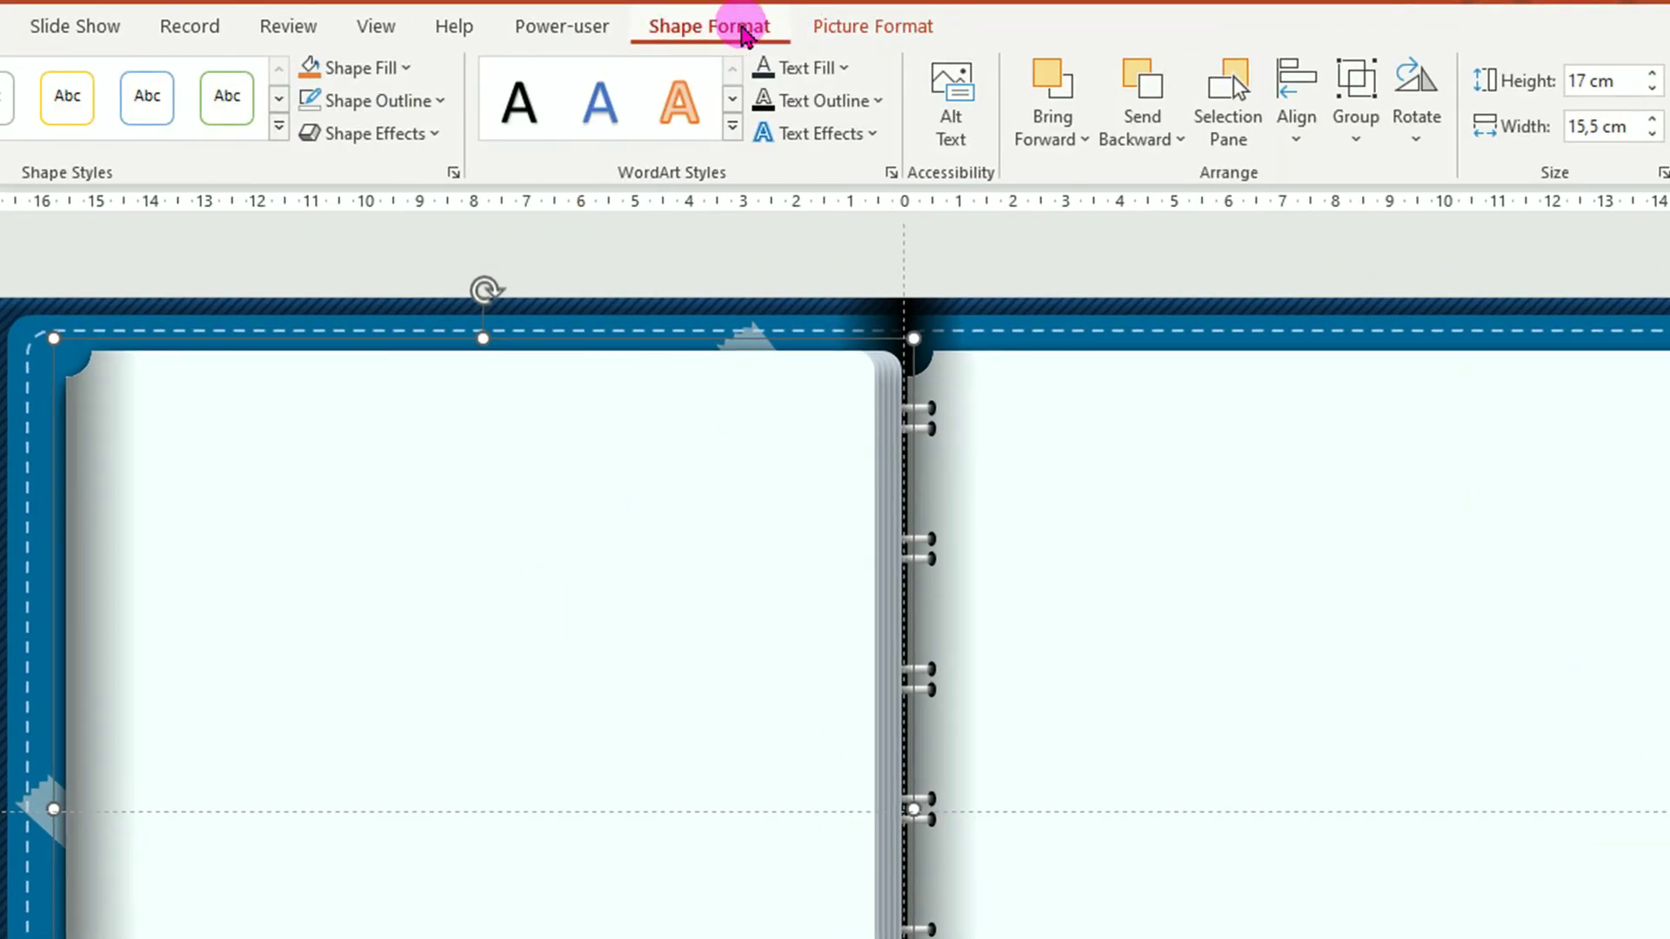
{"action": "left_click", "coordinate": [1416, 143]}
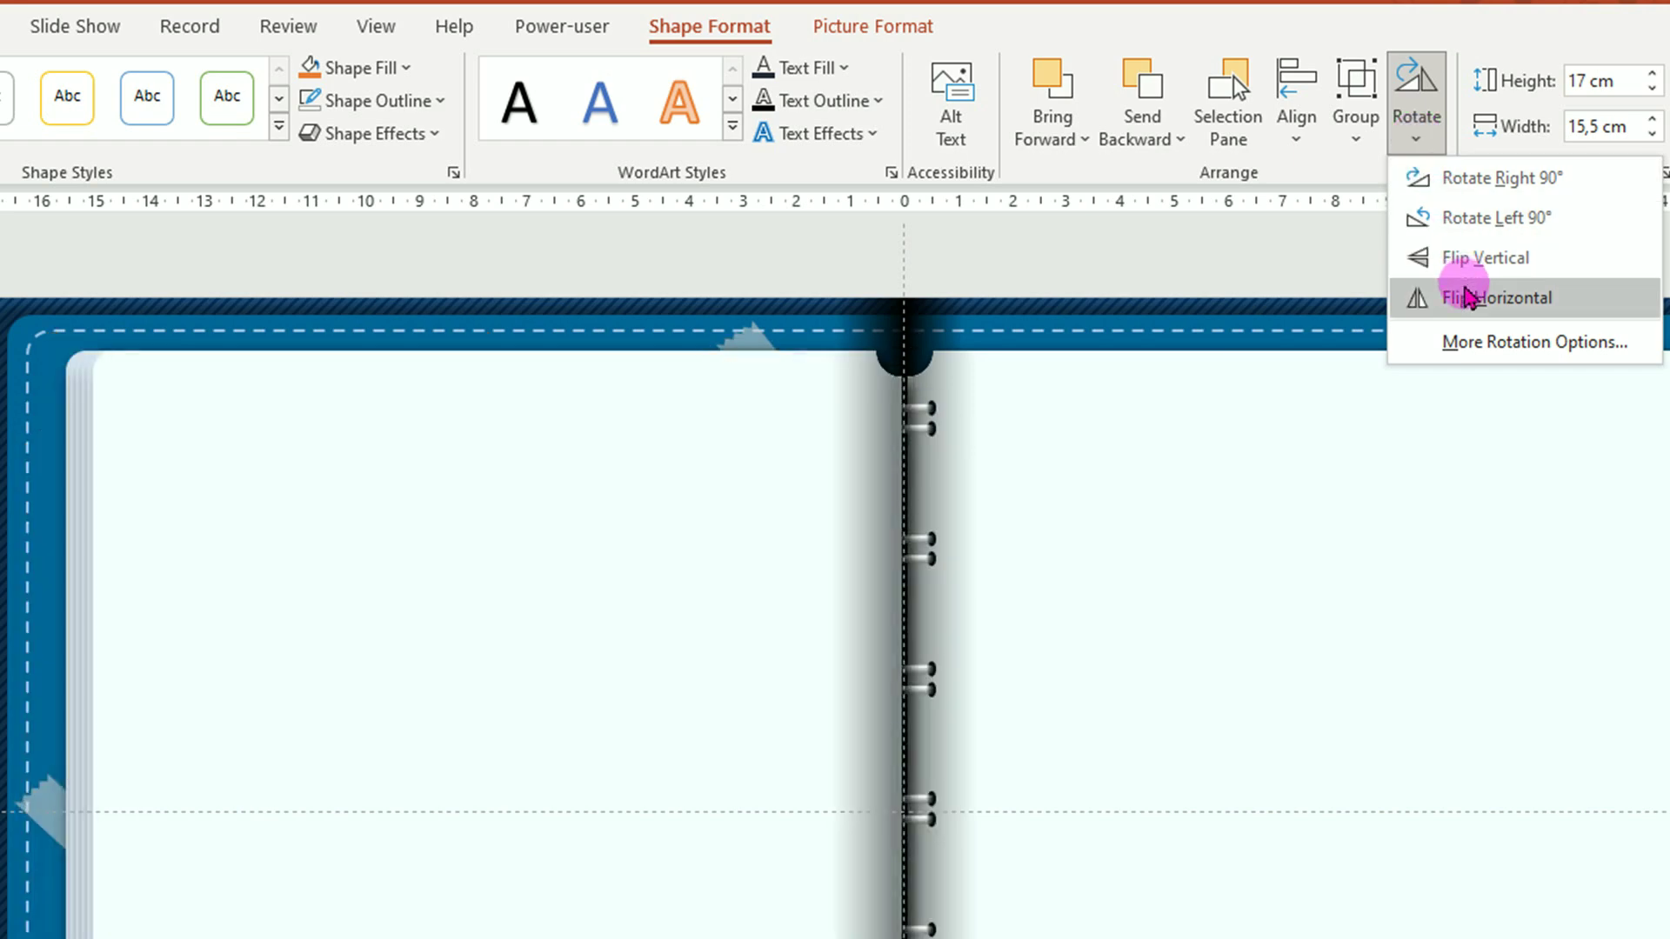
{"action": "left_click", "coordinate": [1468, 297]}
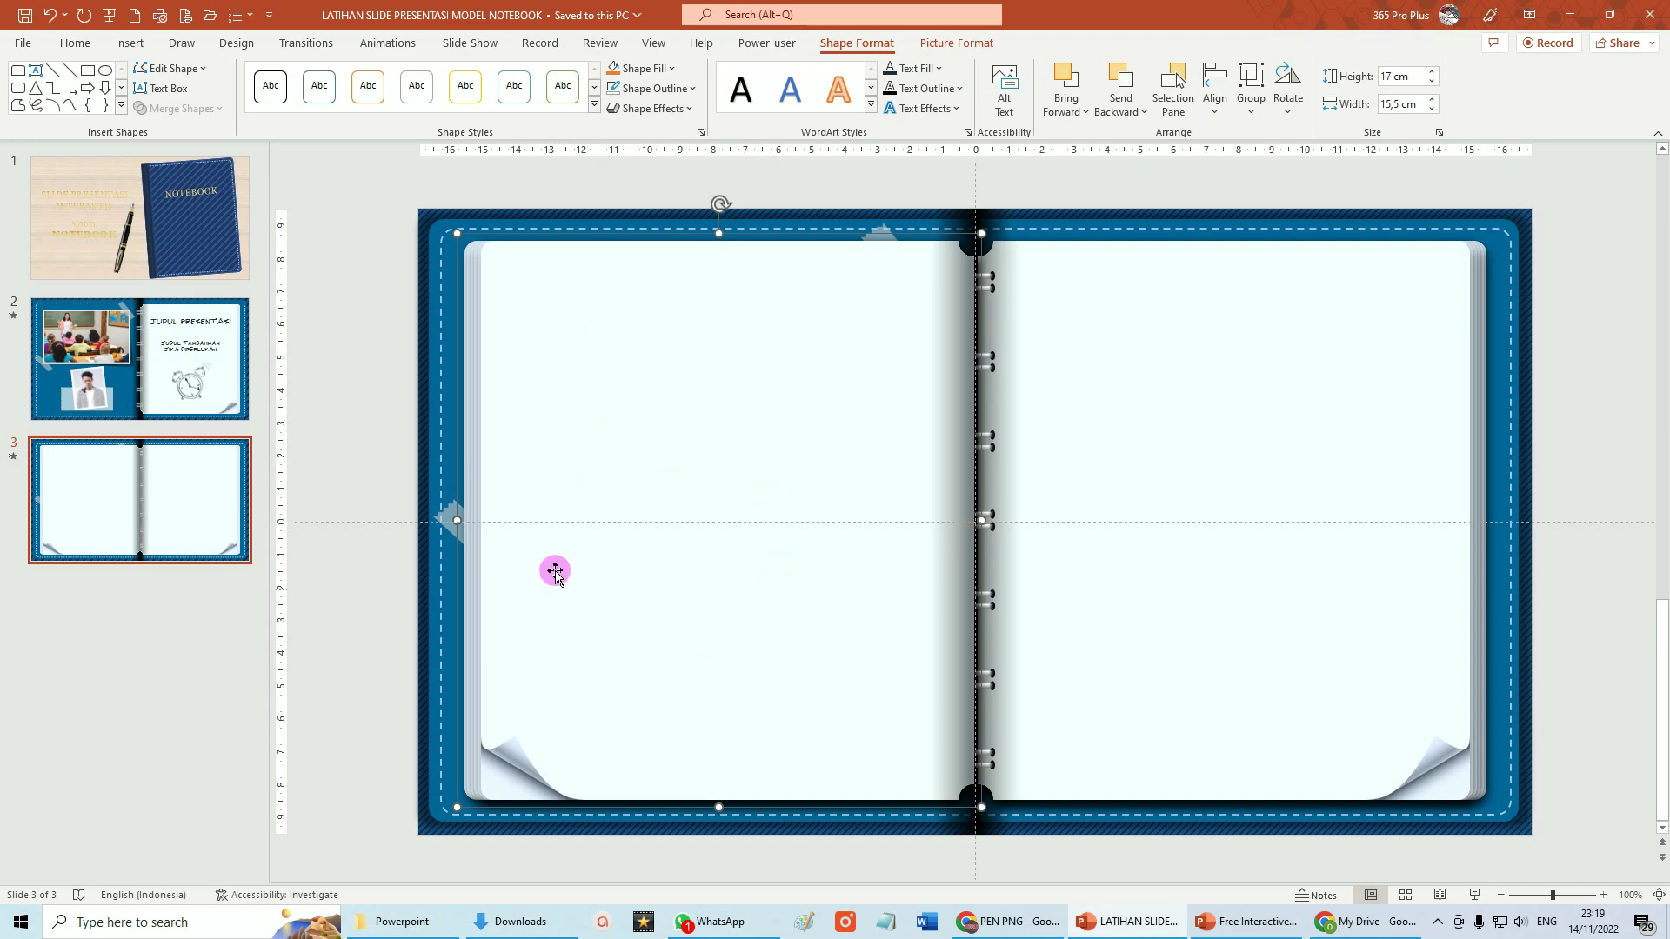
{"action": "left_click", "coordinate": [521, 756]}
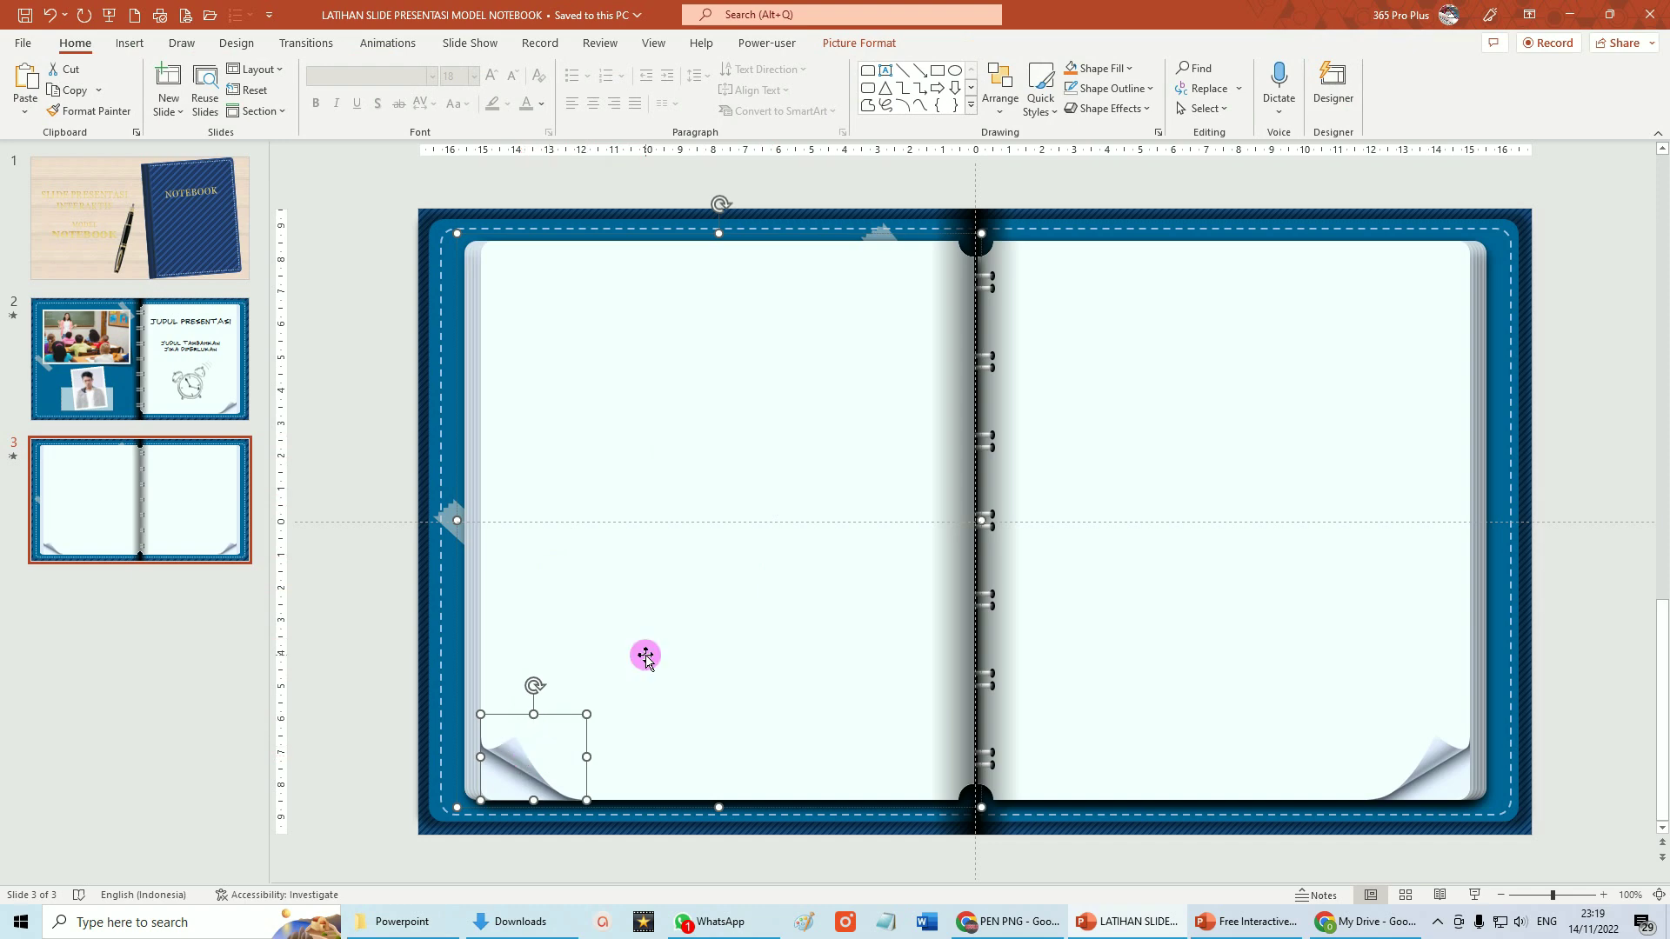
Delete the left page's page-curl corner and nudge the left page two steps left
{"action": "key", "text": "Delete"}
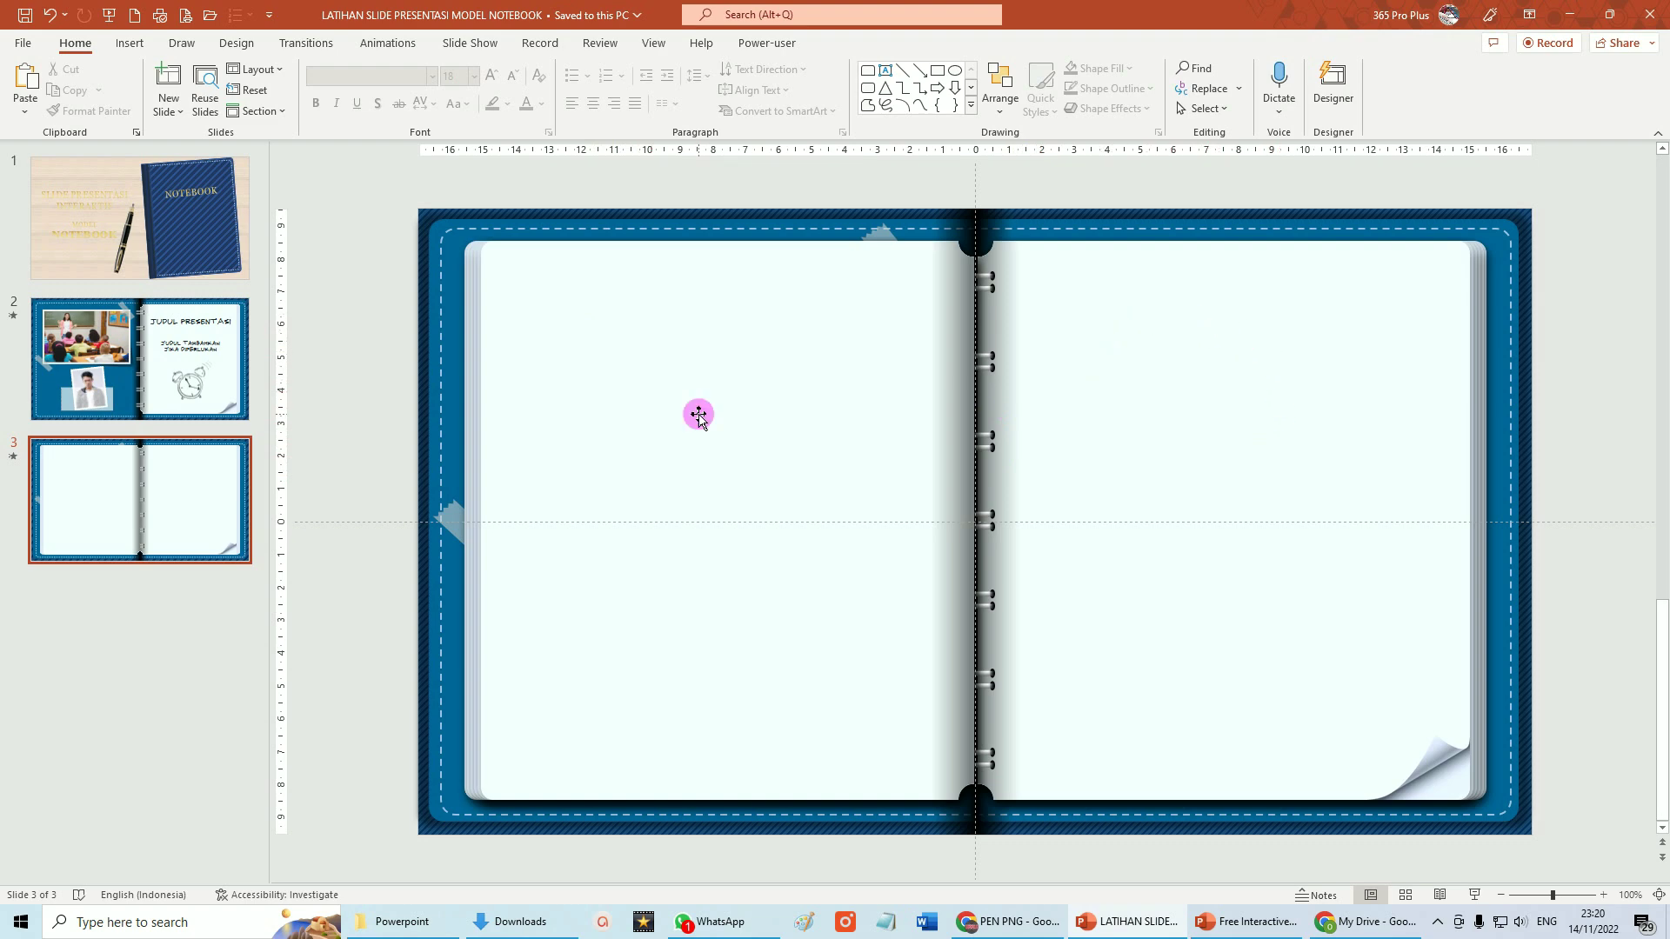
{"action": "left_click", "coordinate": [696, 413]}
{"action": "key", "text": "Left"}
{"action": "key", "text": "Left"}
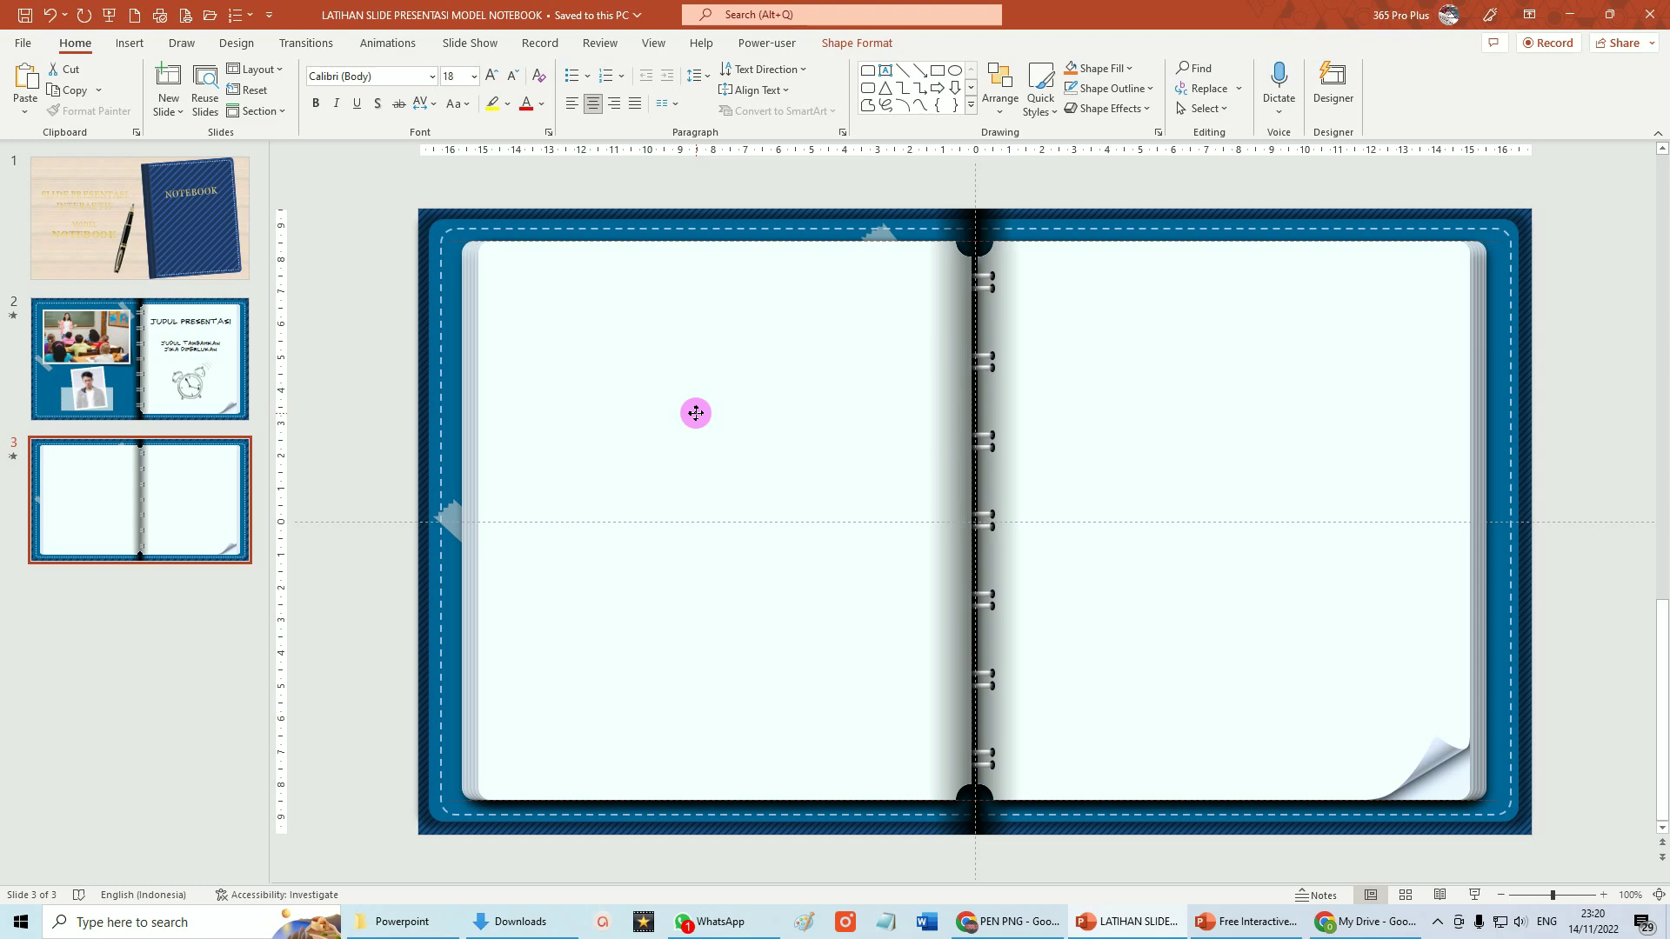
{"action": "key", "text": "Left"}
{"action": "left_click", "coordinate": [1075, 181]}
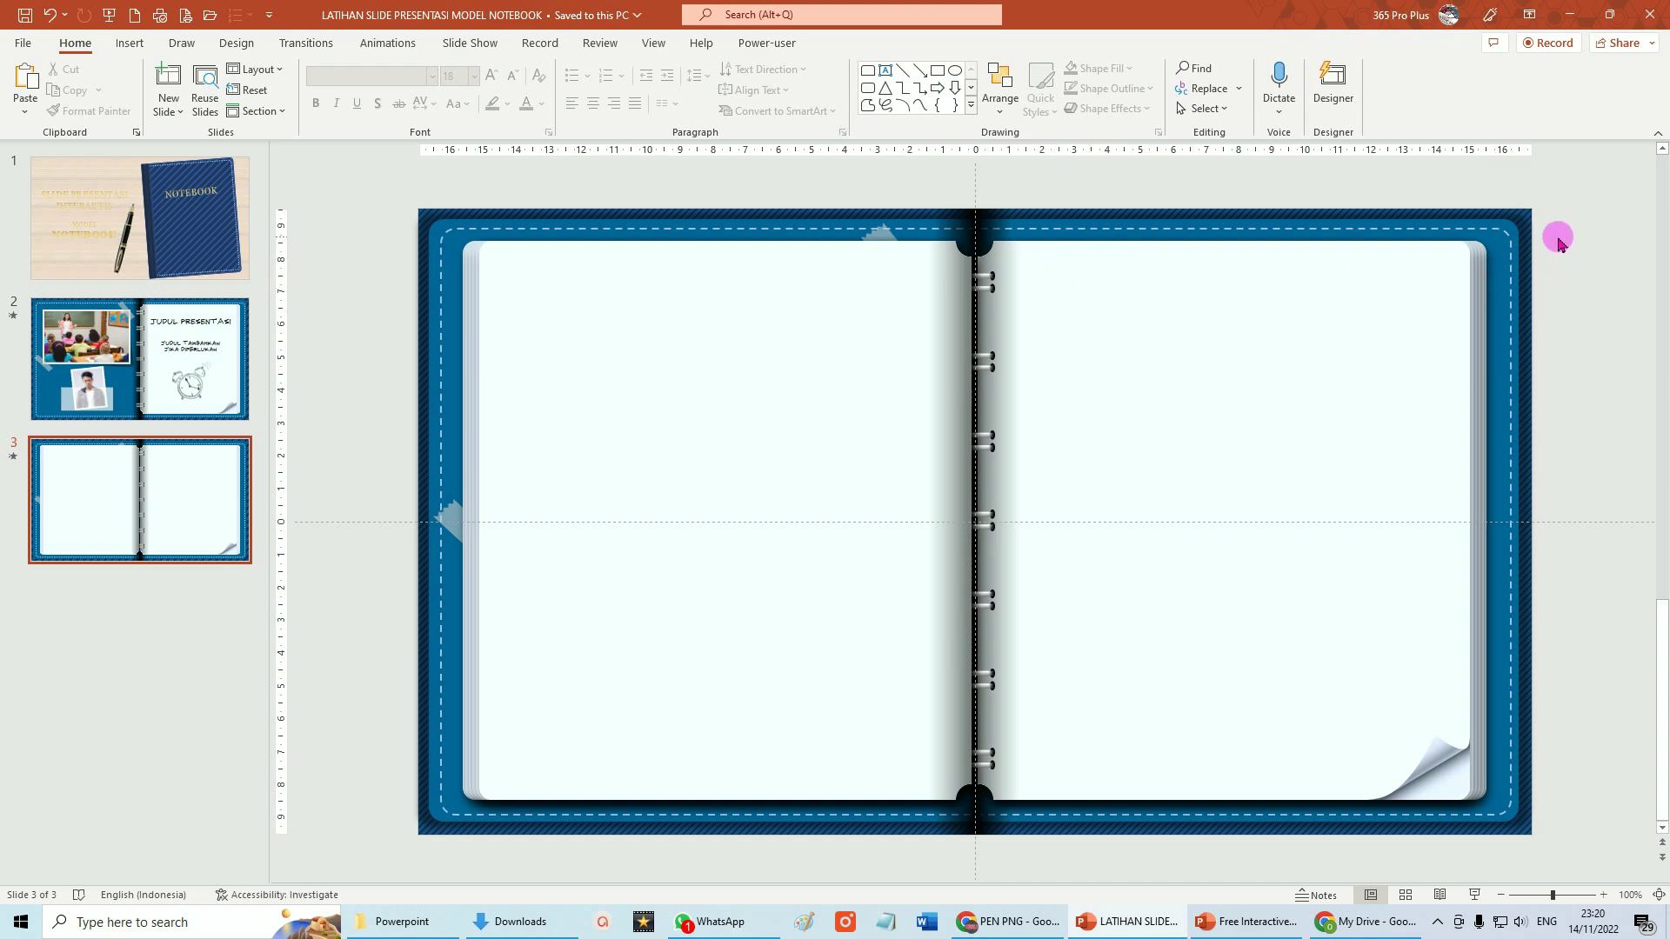
{"action": "mouse_move", "coordinate": [1557, 236]}
{"action": "left_mouse_down"}
{"action": "mouse_move", "coordinate": [939, 564]}
{"action": "mouse_move", "coordinate": [937, 785]}
{"action": "left_mouse_up"}
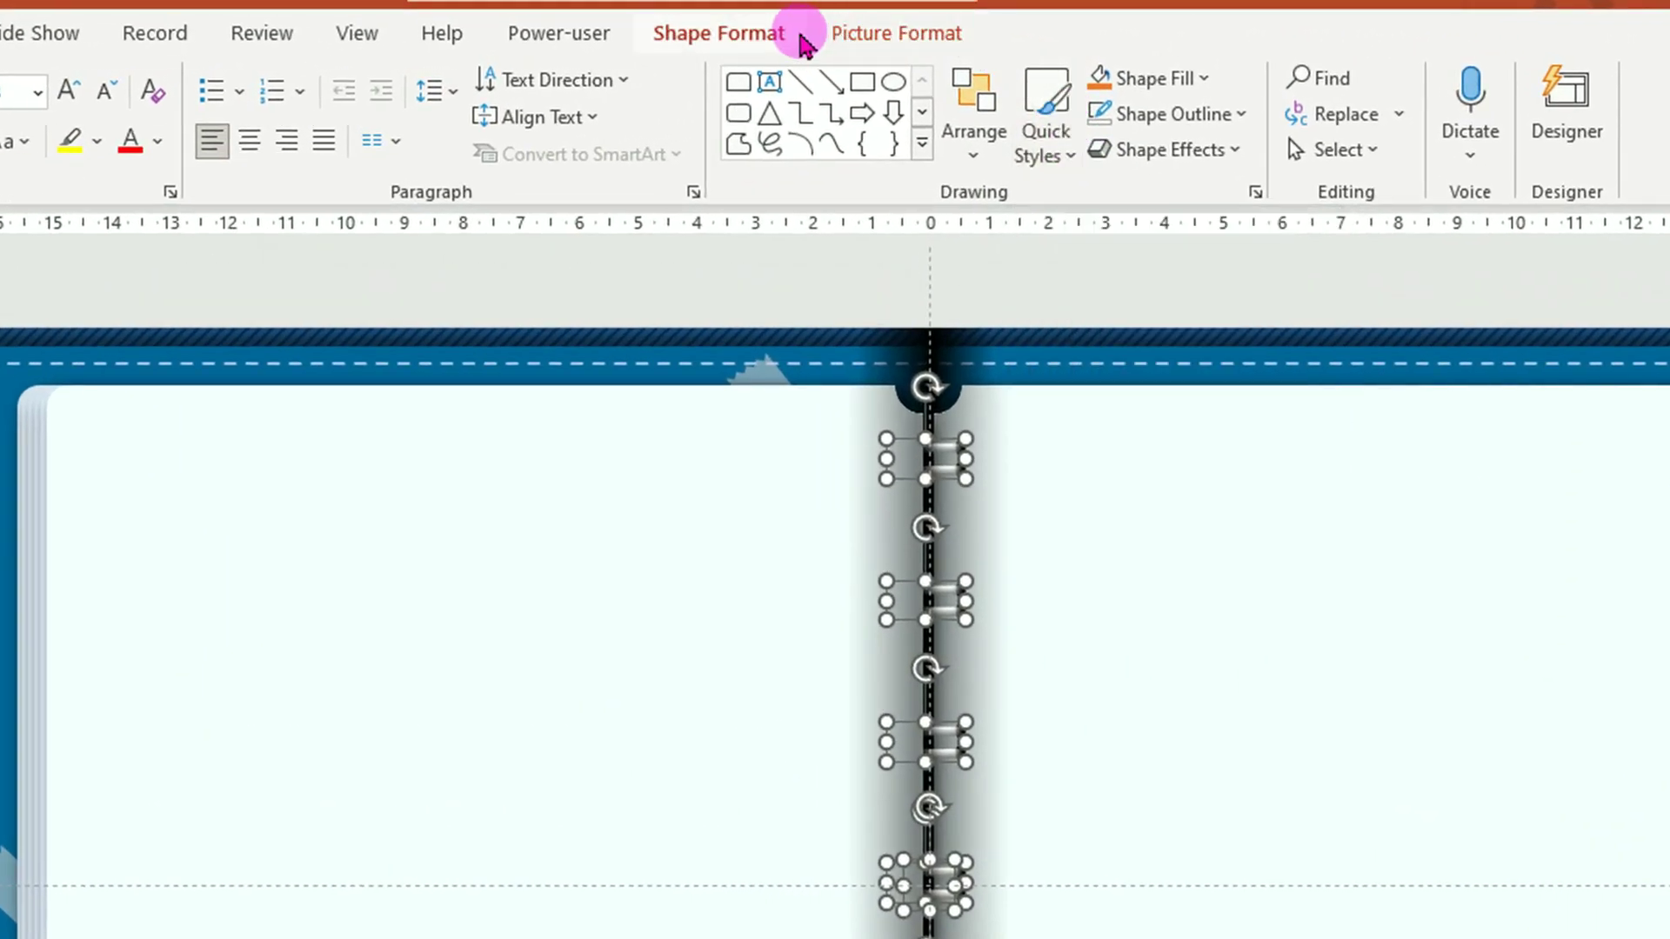
Bring the spiral rings to front so they show over the new left page
{"action": "left_click", "coordinate": [902, 39]}
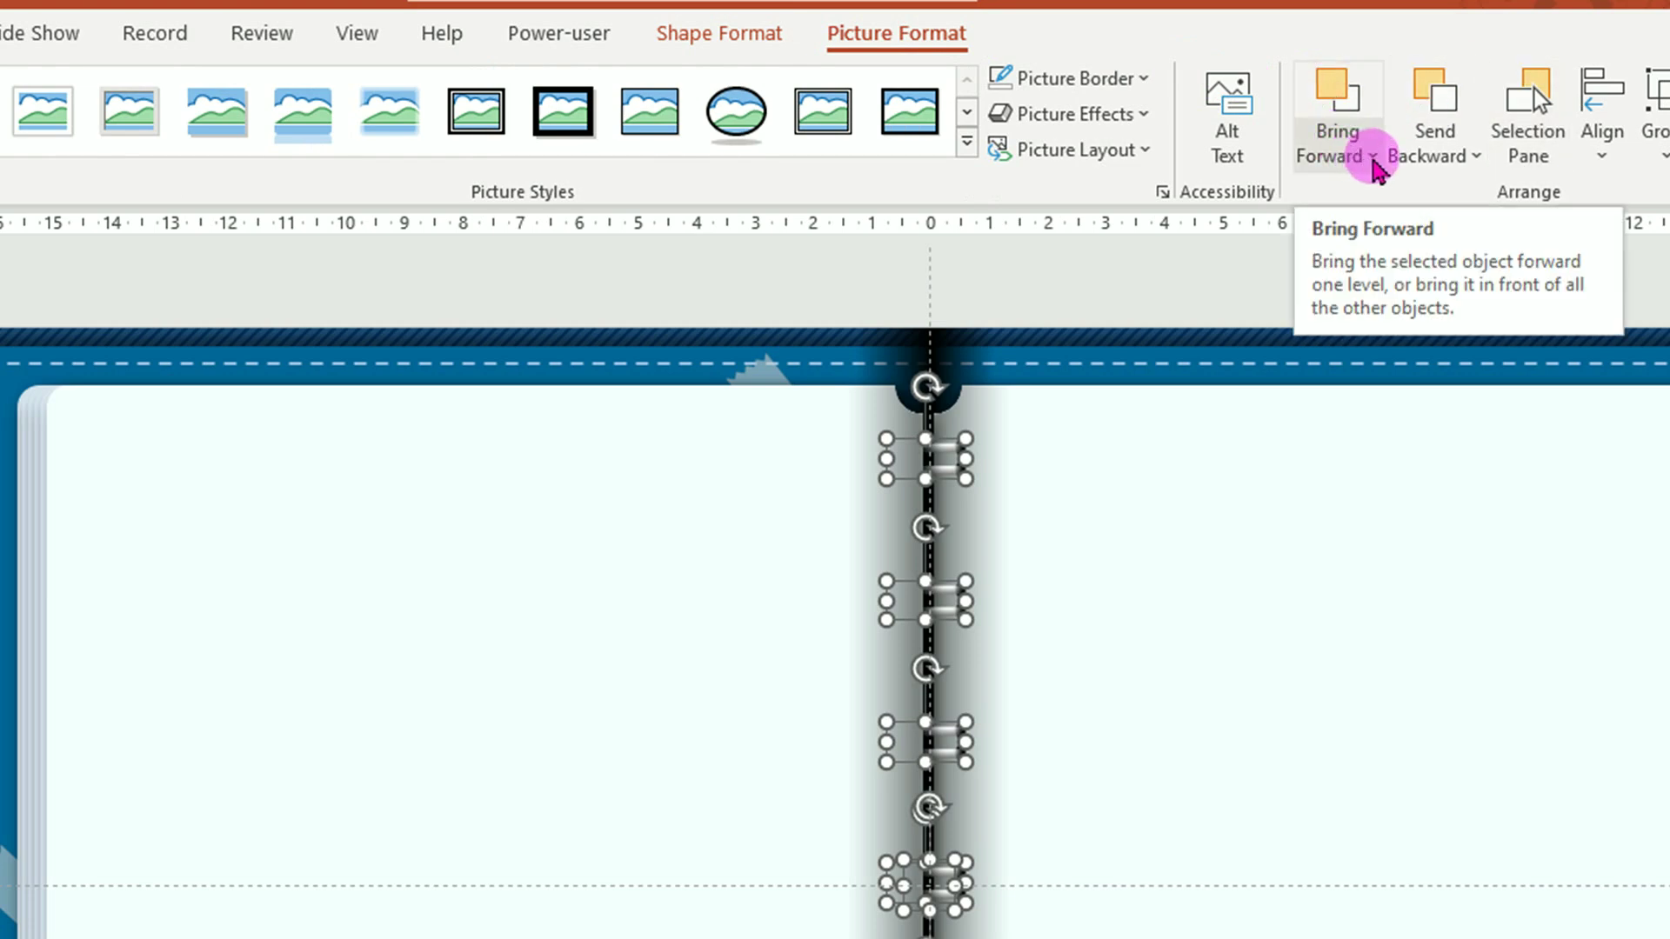
{"action": "left_click", "coordinate": [1373, 158]}
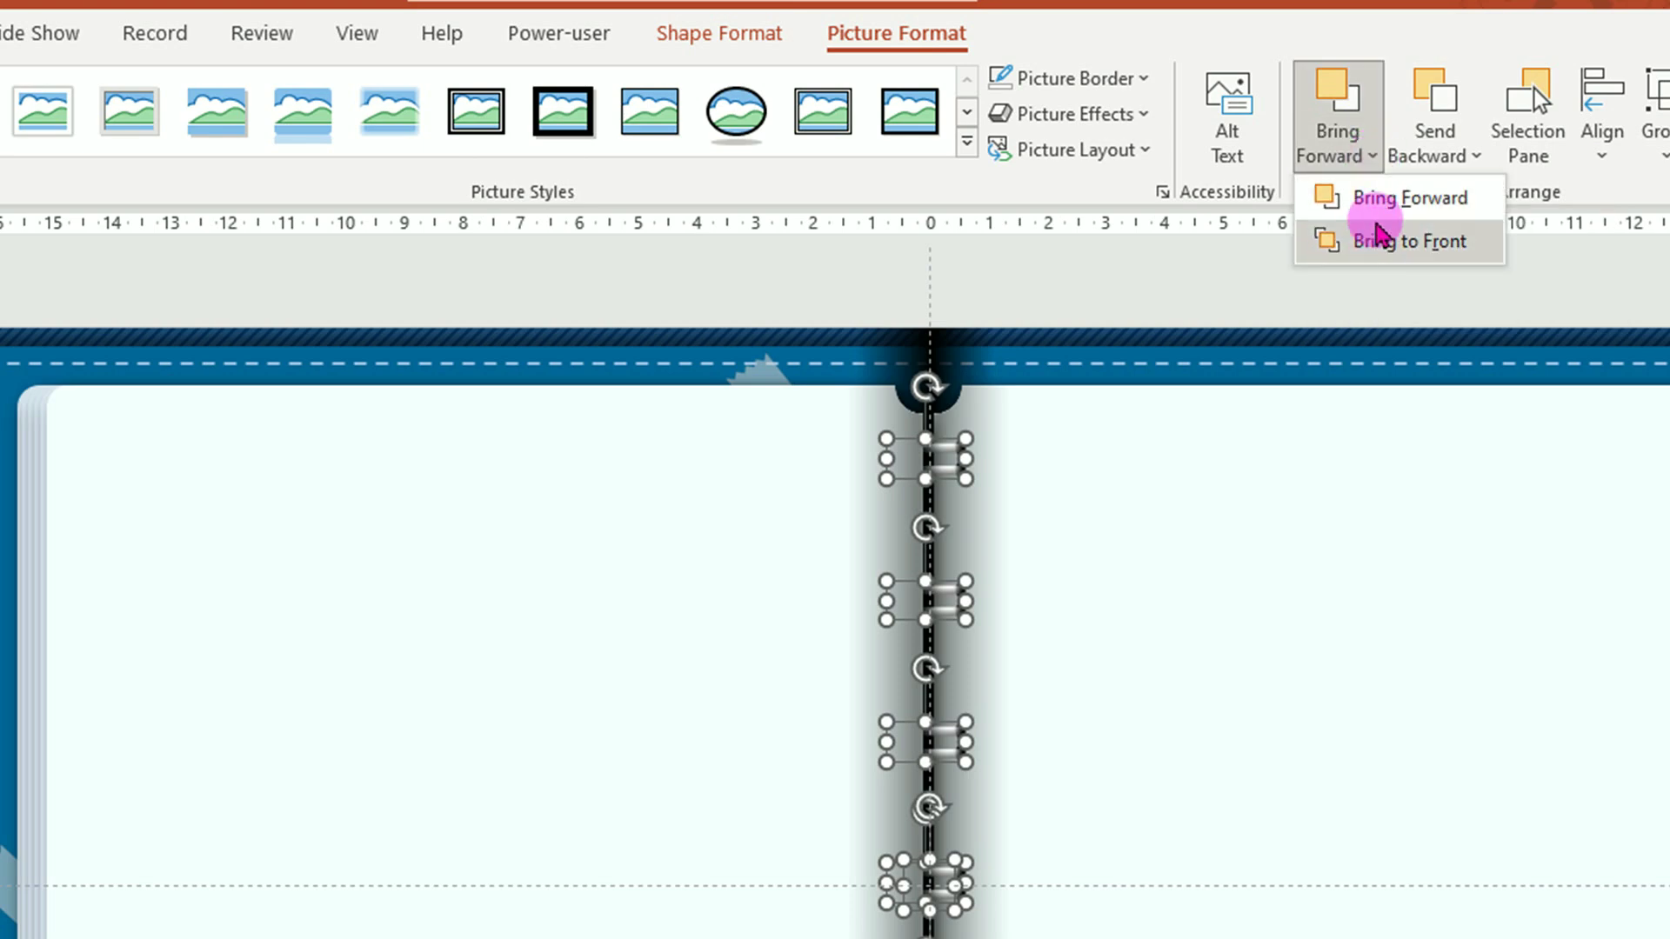
{"action": "left_click", "coordinate": [1381, 244]}
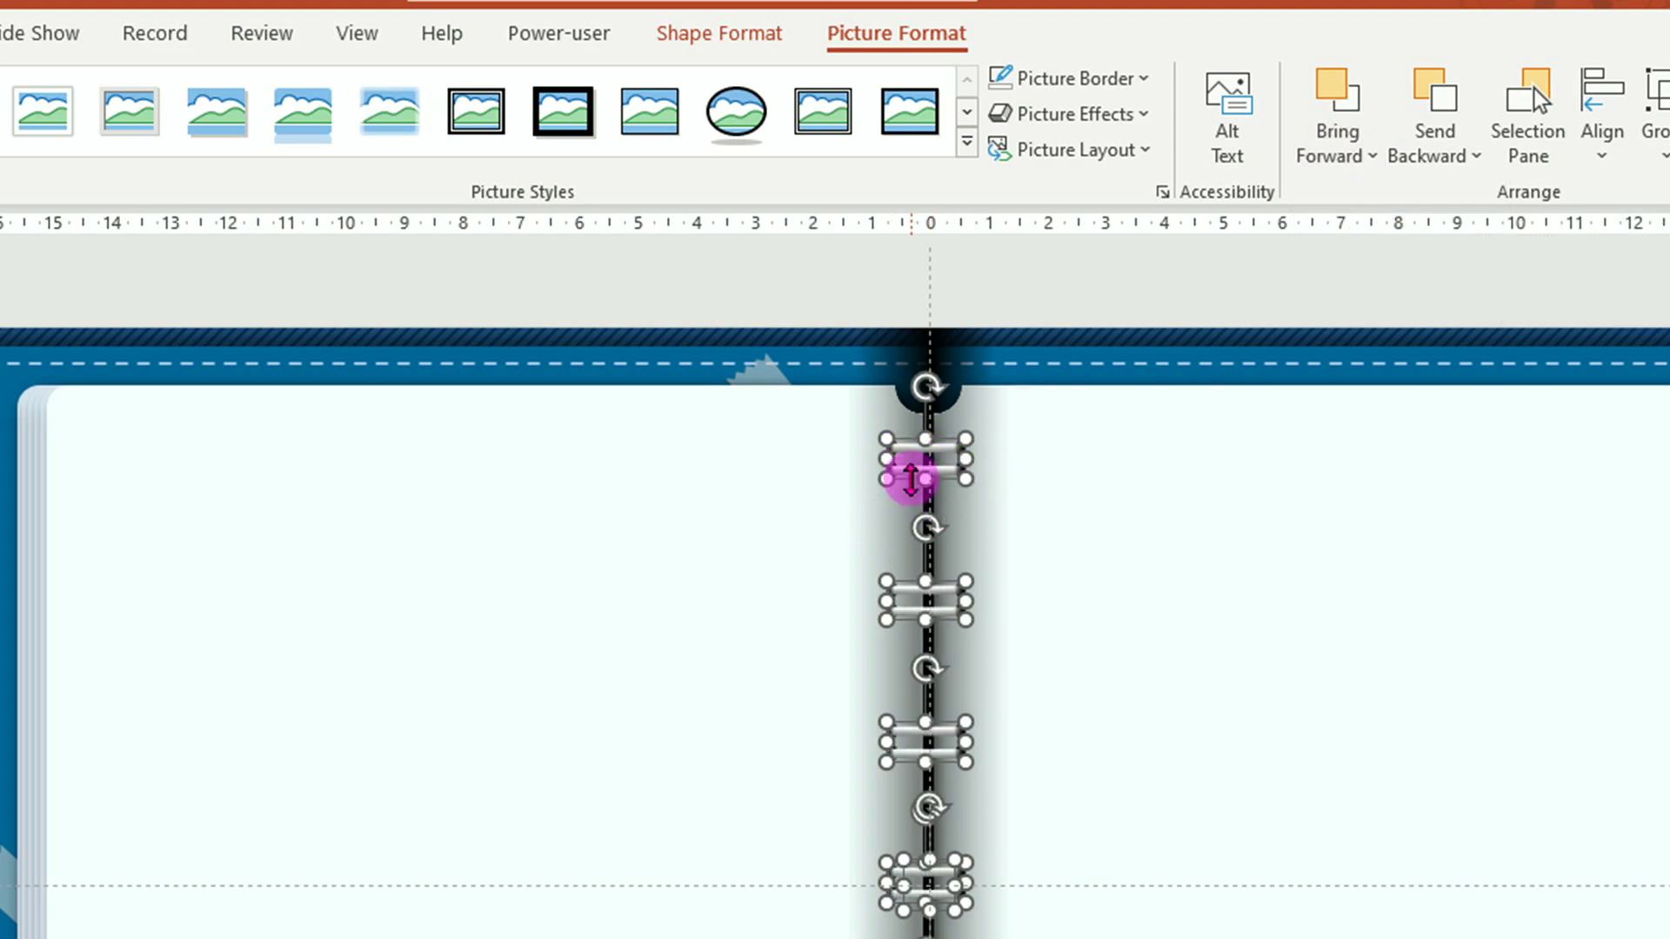
{"action": "scroll", "coordinate": [1050, 328], "scroll_direction": "down", "scroll_amount": 3, "text": "ctrl"}
{"action": "left_click", "coordinate": [1051, 193]}
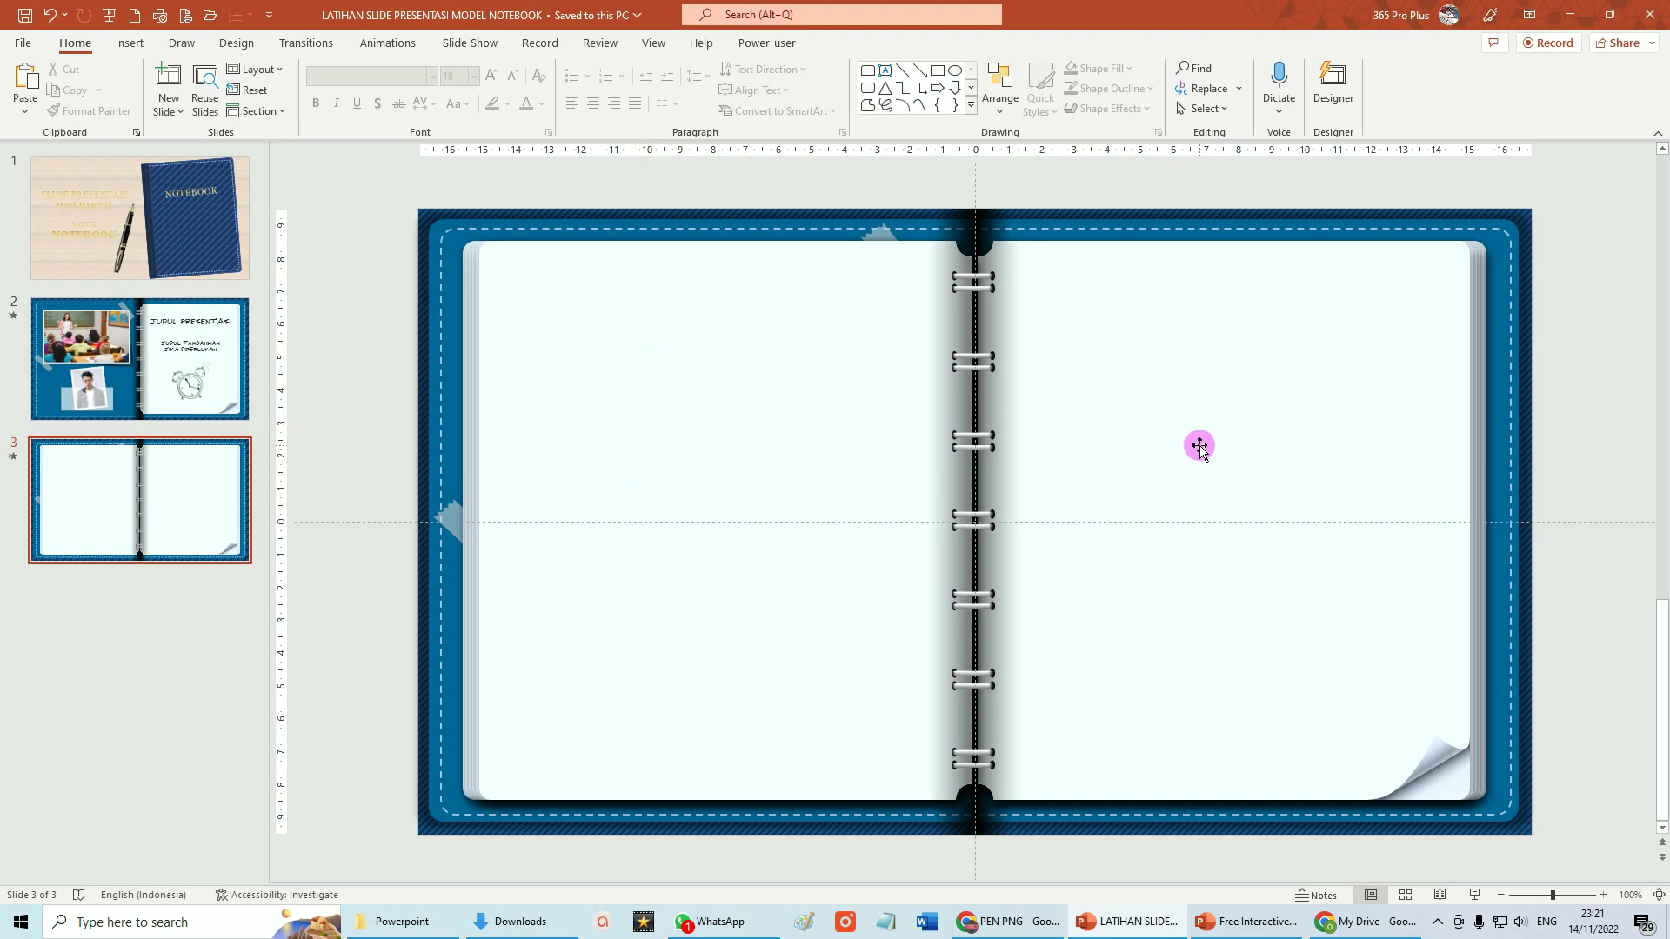
{"action": "left_click", "coordinate": [177, 375]}
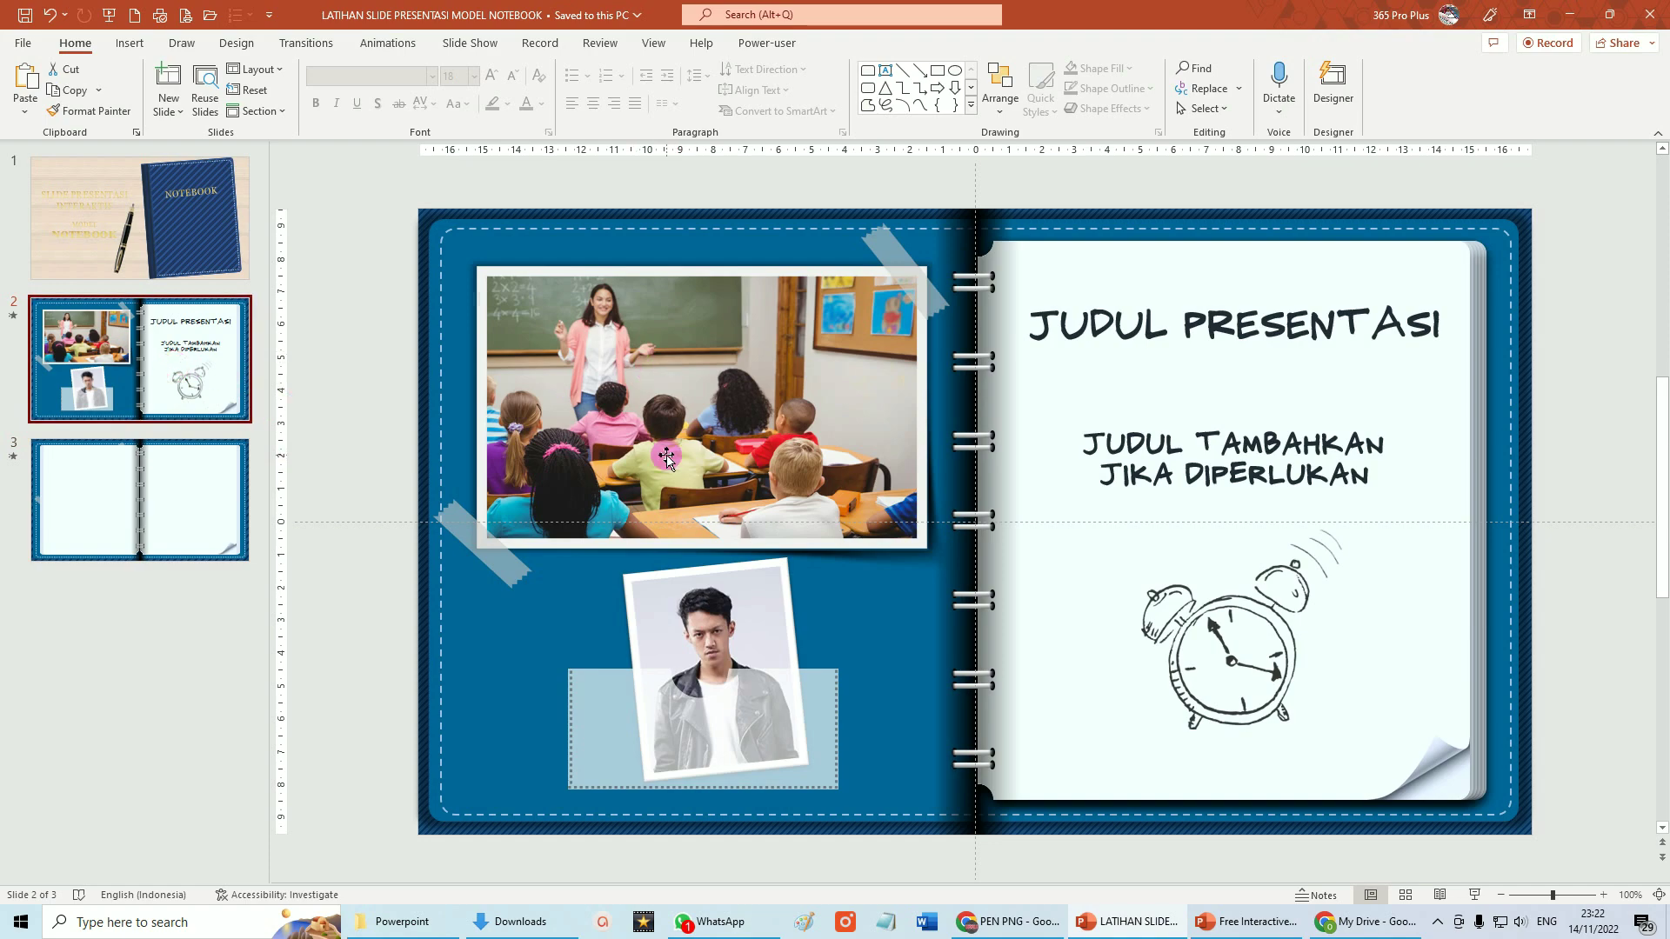
{"action": "scroll", "coordinate": [667, 456], "scroll_direction": "down", "scroll_amount": 1}
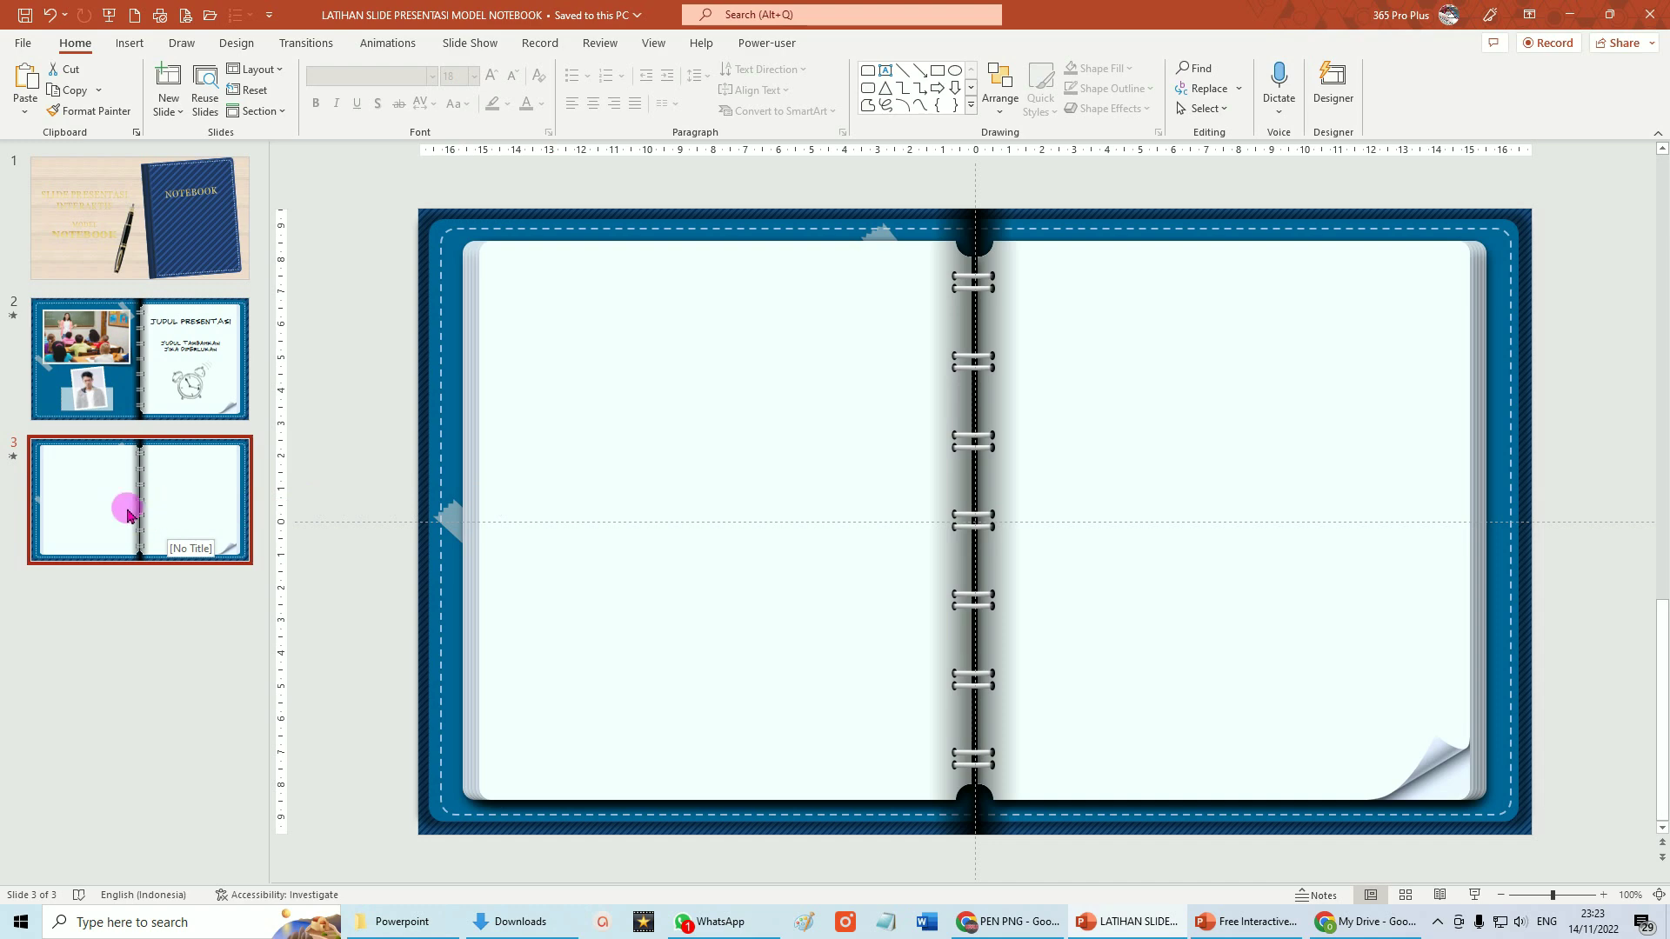
{"action": "right_click", "coordinate": [165, 487]}
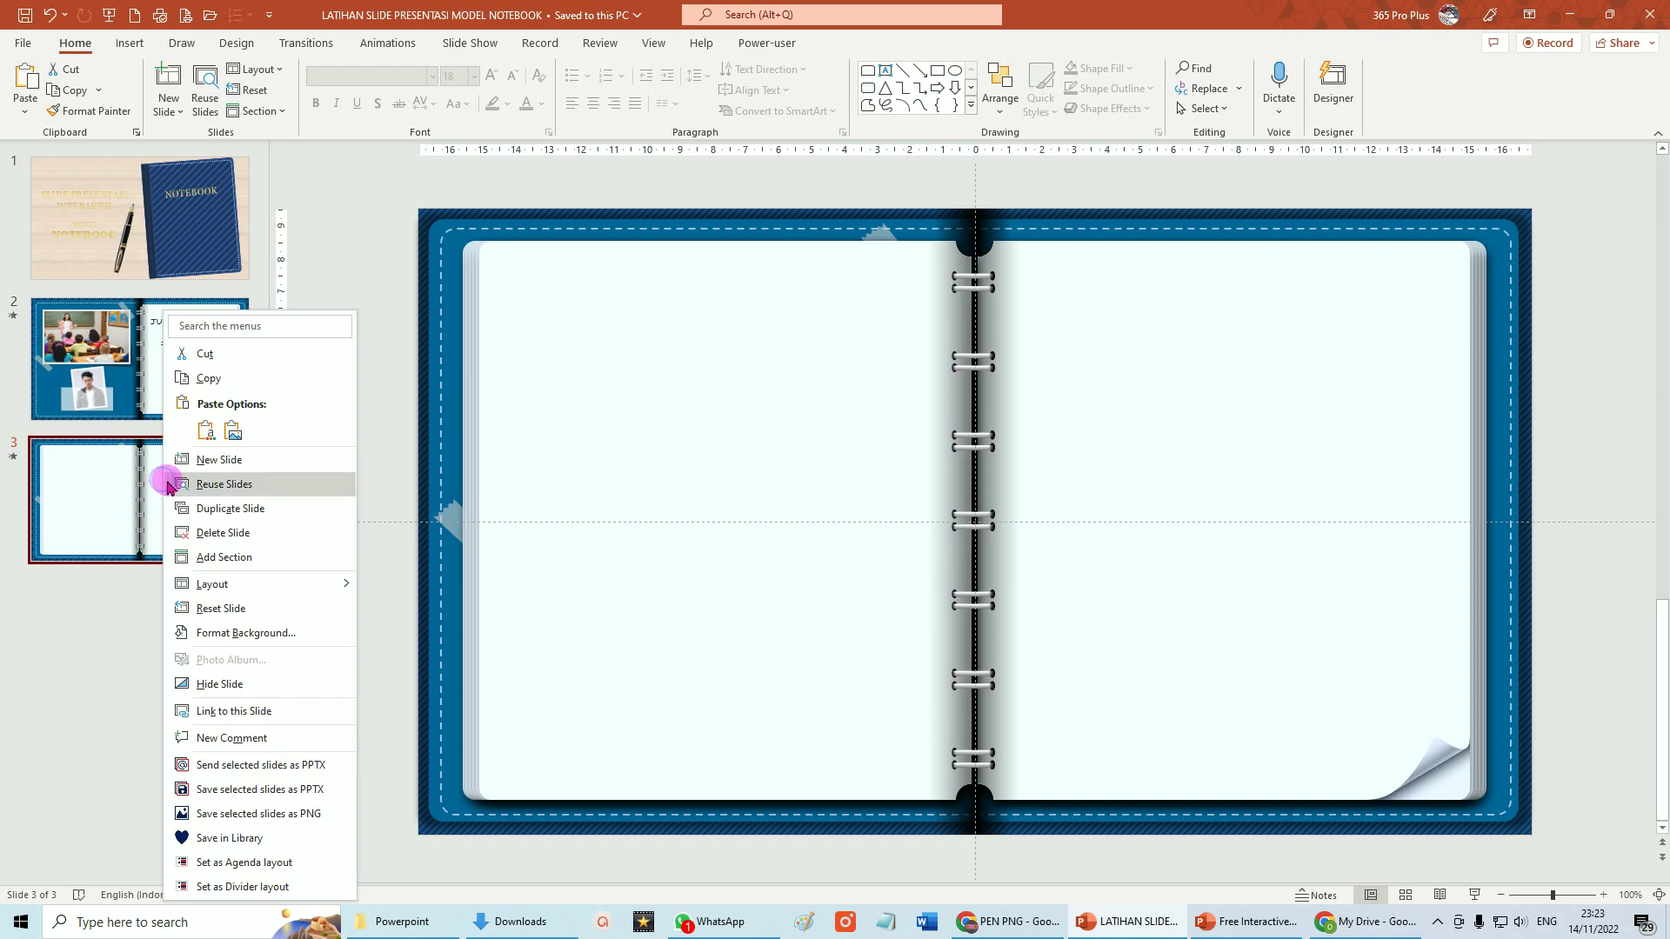
{"action": "left_click", "coordinate": [246, 514]}
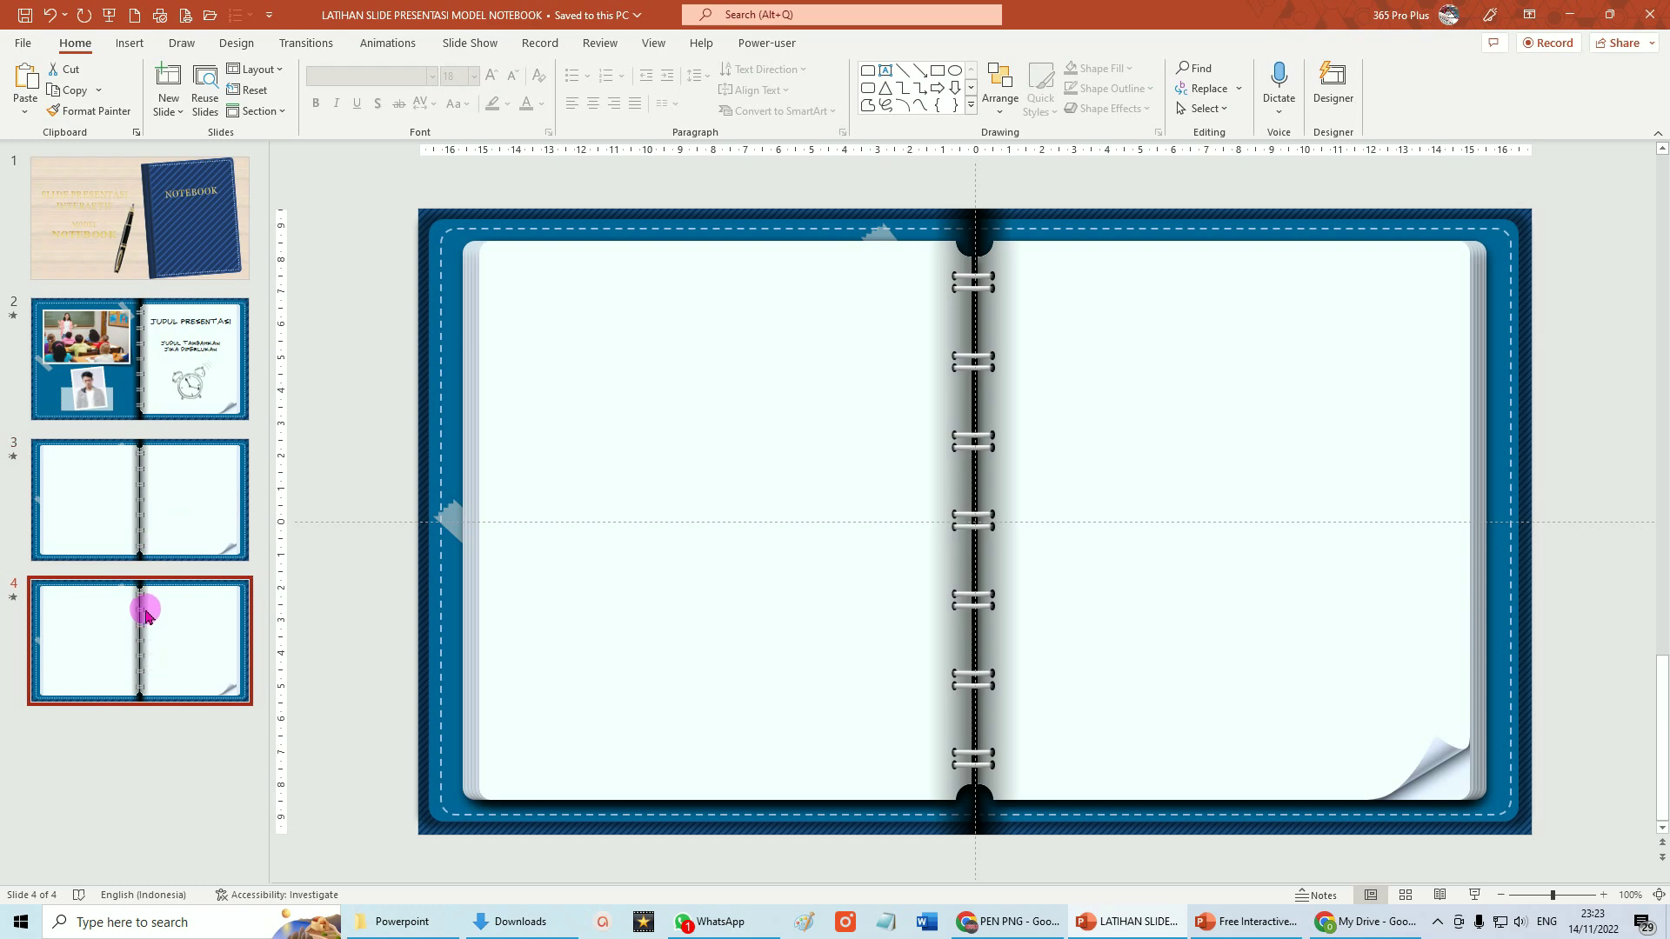
{"action": "key", "text": "ctrl+d"}
{"action": "key", "text": "ctrl+d"}
{"action": "key", "text": "ctrl+d"}
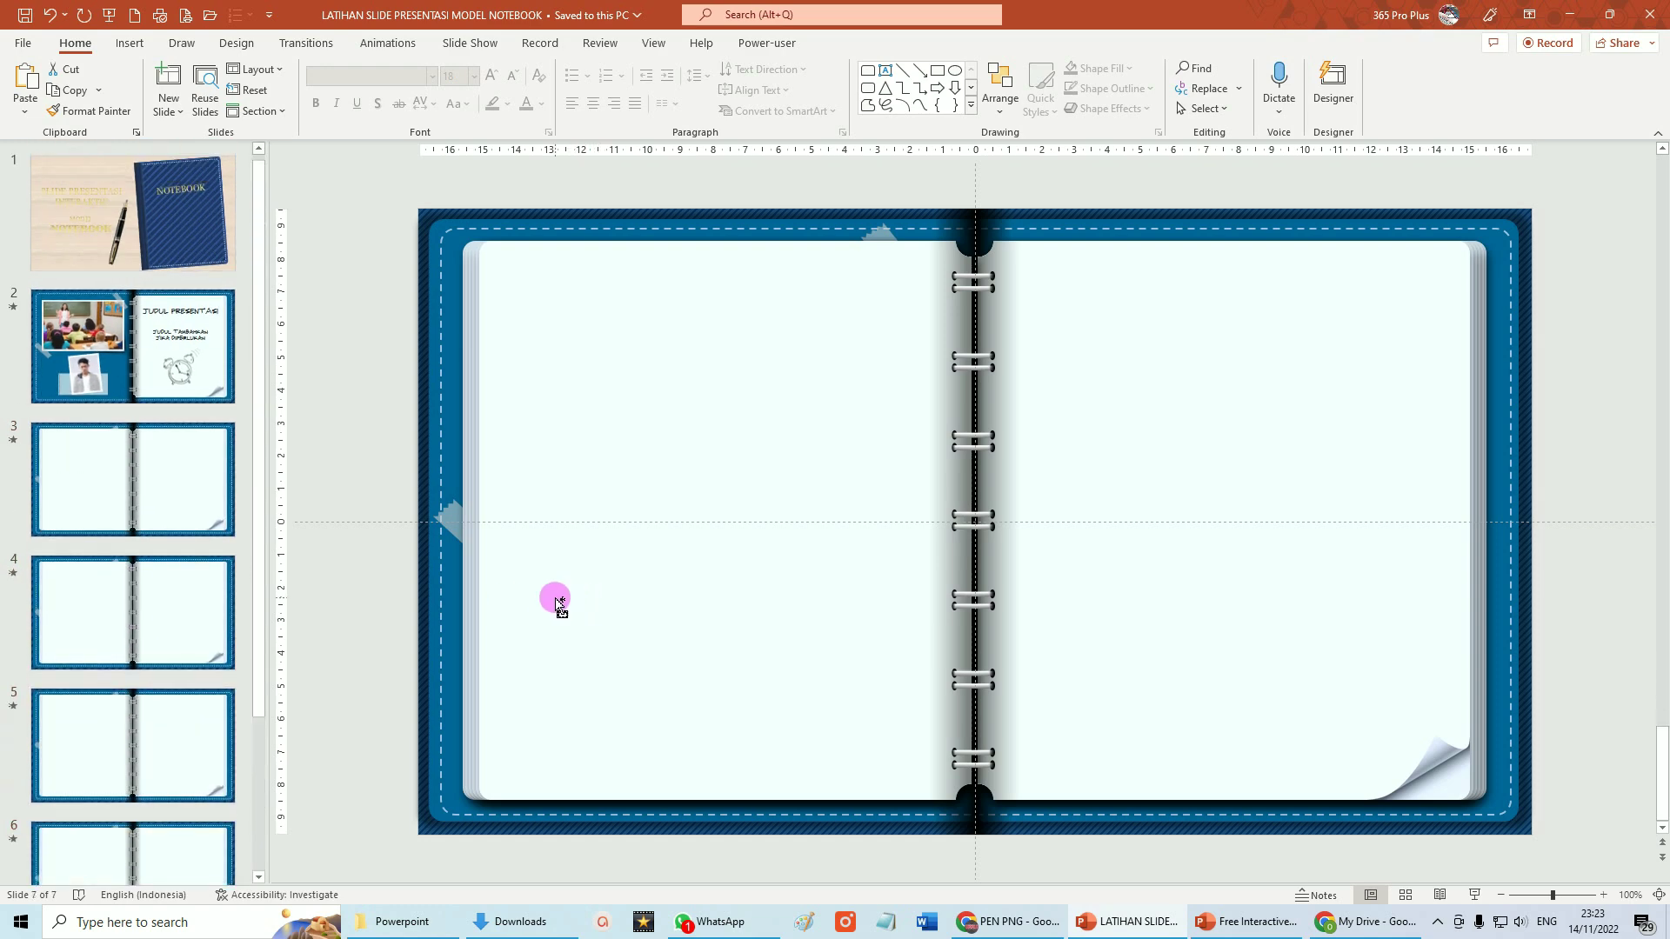
{"action": "key", "text": "ctrl+d"}
{"action": "key", "text": "ctrl+d"}
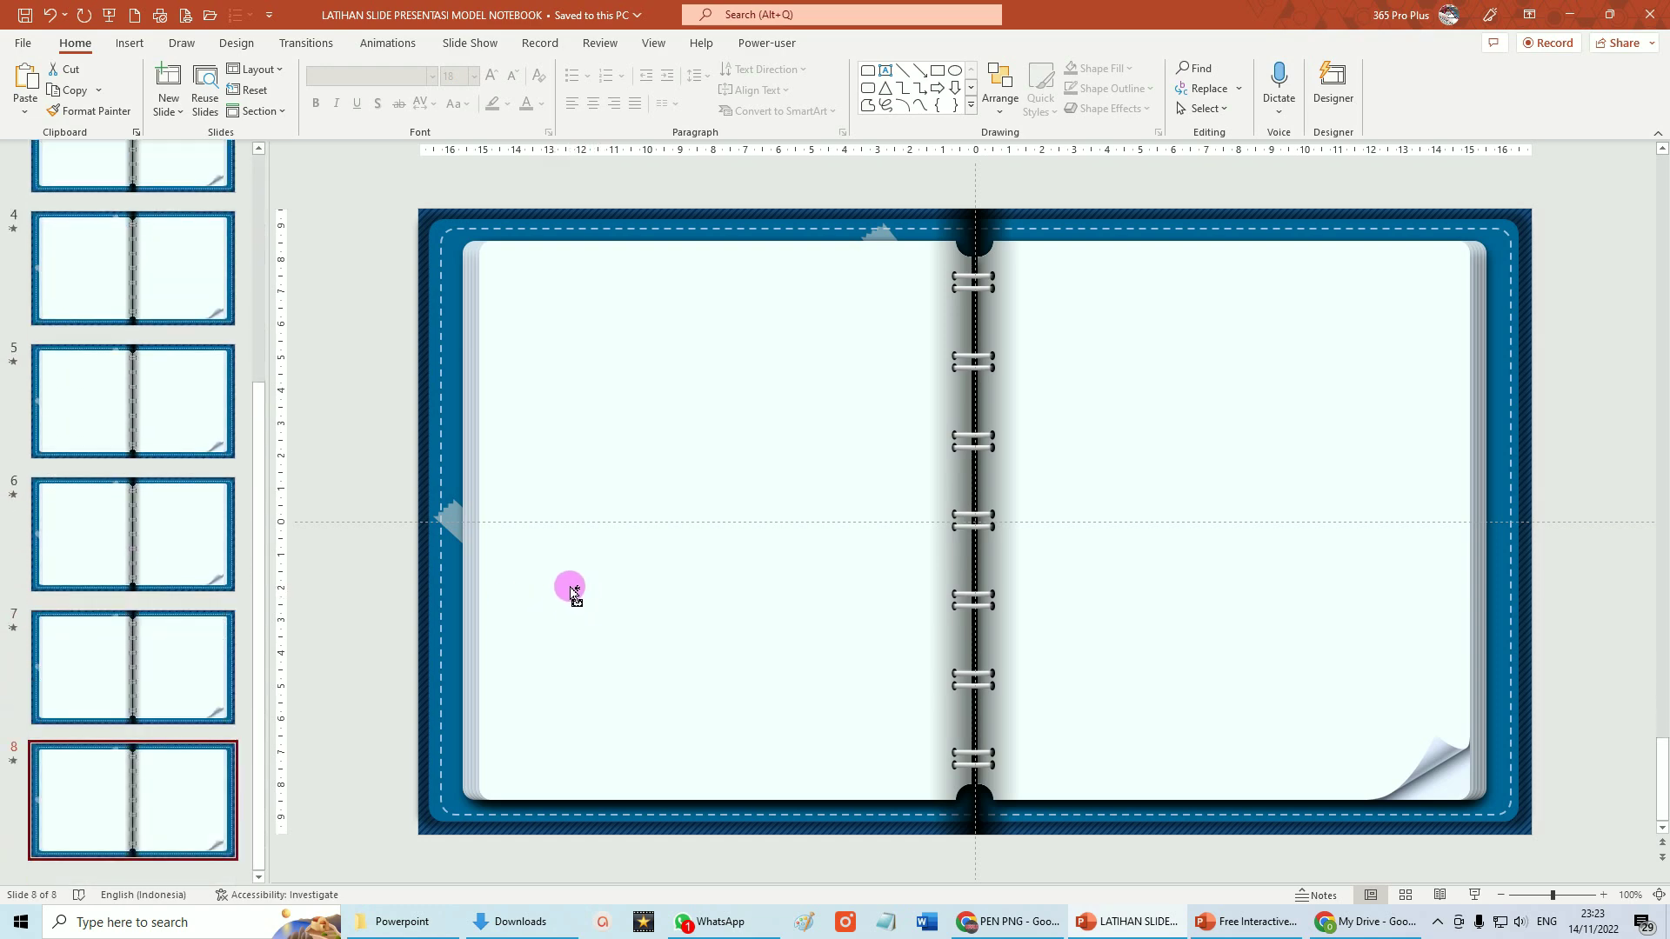
{"action": "key", "text": "ctrl+d"}
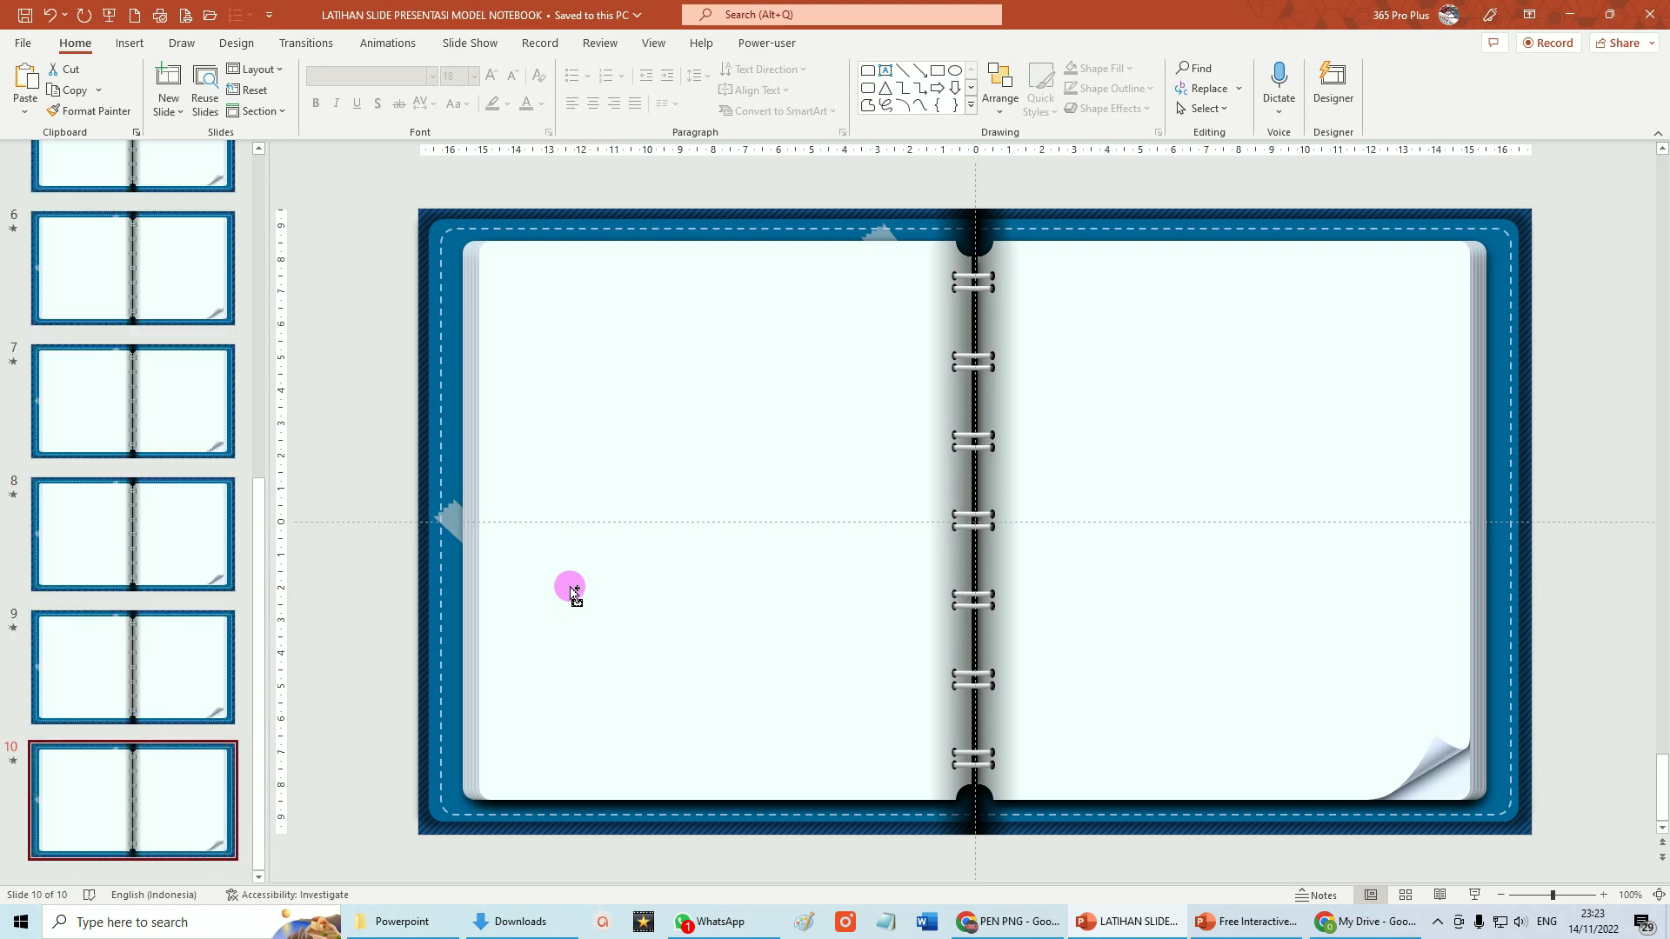
{"action": "scroll", "coordinate": [224, 498], "scroll_direction": "up", "scroll_amount": 5}
{"action": "scroll", "coordinate": [200, 503], "scroll_direction": "down", "scroll_amount": 2}
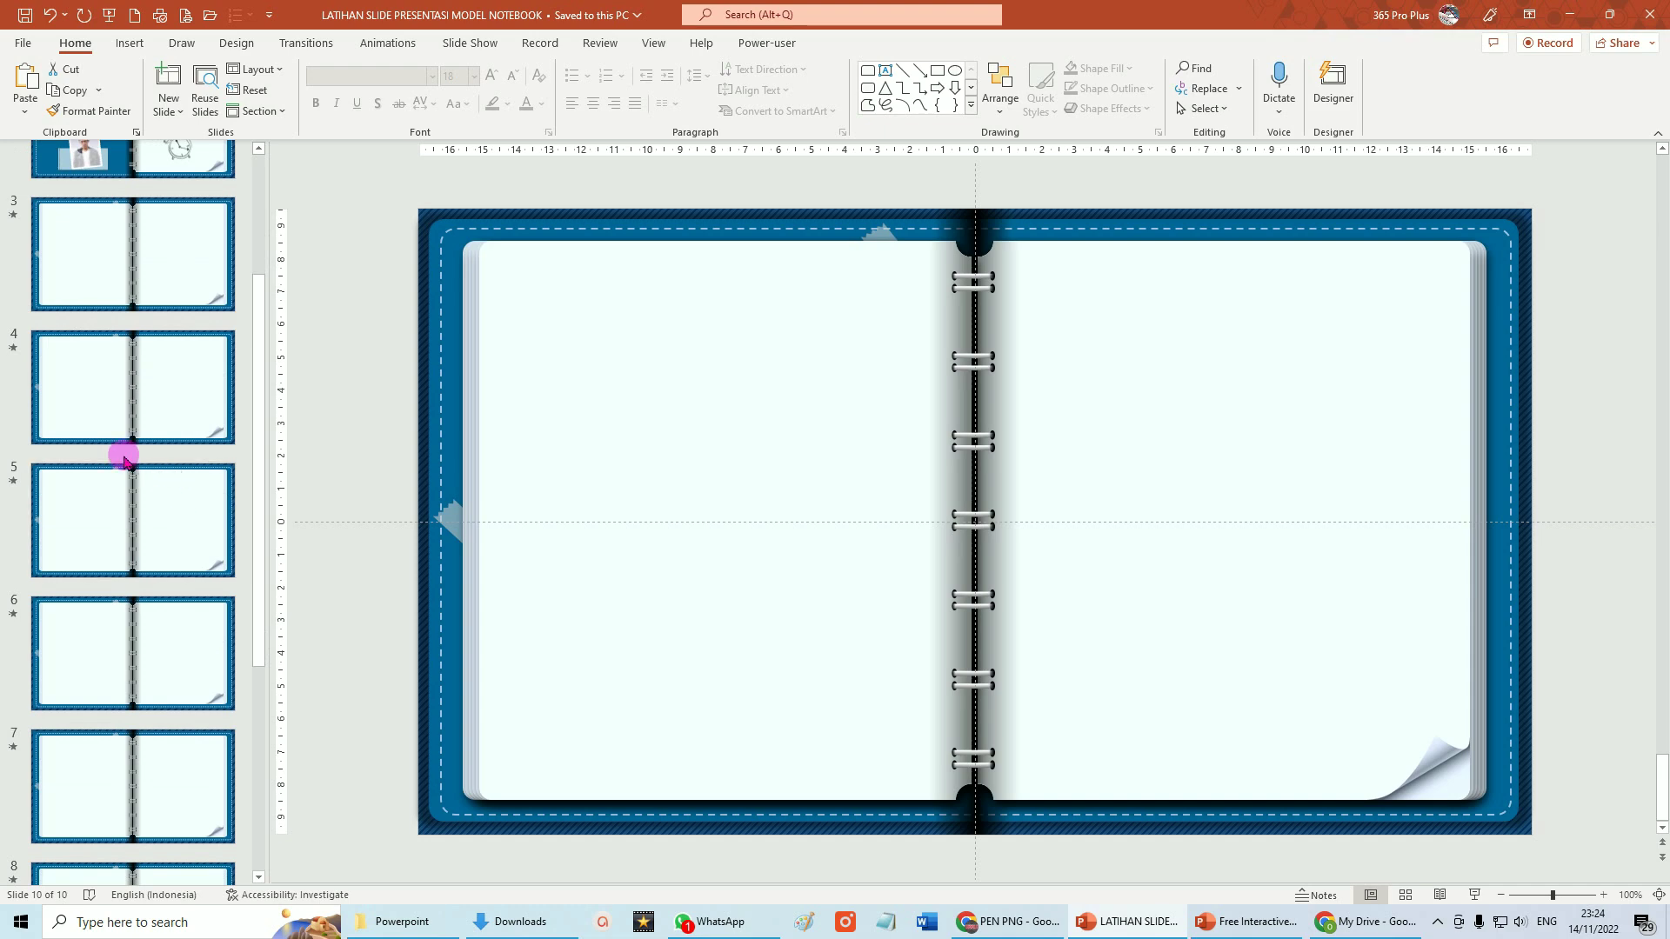
{"action": "scroll", "coordinate": [174, 478], "scroll_direction": "down", "scroll_amount": 3}
{"action": "scroll", "coordinate": [136, 500], "scroll_direction": "down", "scroll_amount": 1}
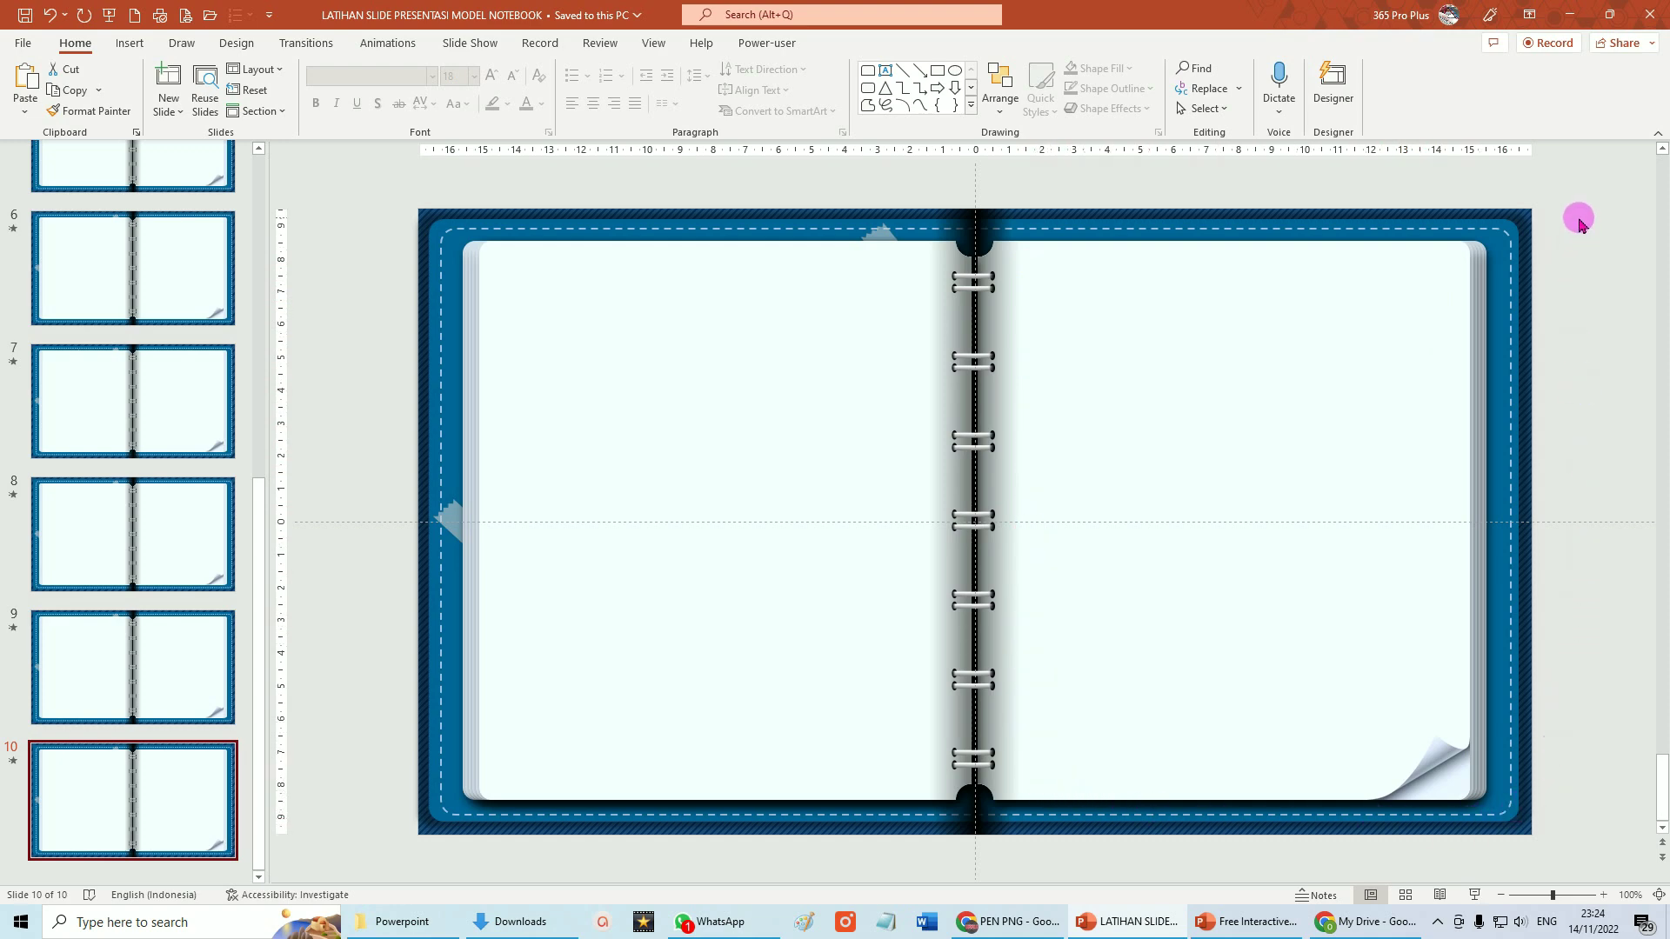
Select and delete slide 10's right notebook page image, revealing the blue cover
{"action": "mouse_move", "coordinate": [1556, 224]}
{"action": "left_mouse_down"}
{"action": "mouse_move", "coordinate": [1307, 831]}
{"action": "mouse_move", "coordinate": [966, 835]}
{"action": "left_mouse_up"}
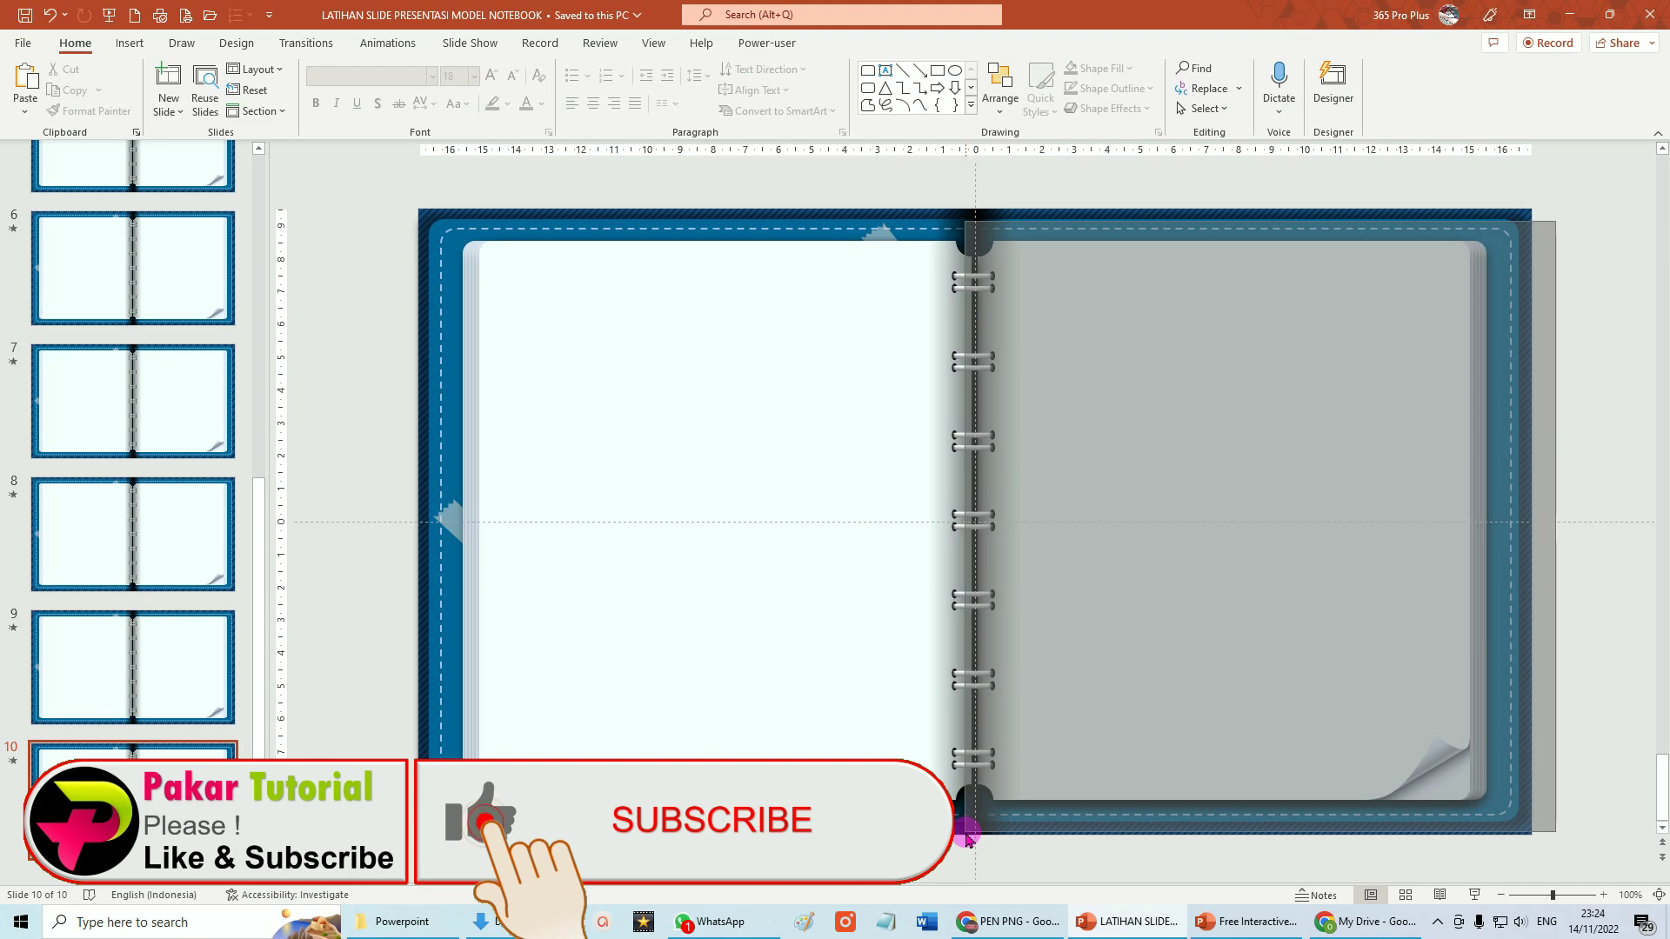
{"action": "left_click_drag", "start_coordinate": [967, 835], "coordinate": [967, 835]}
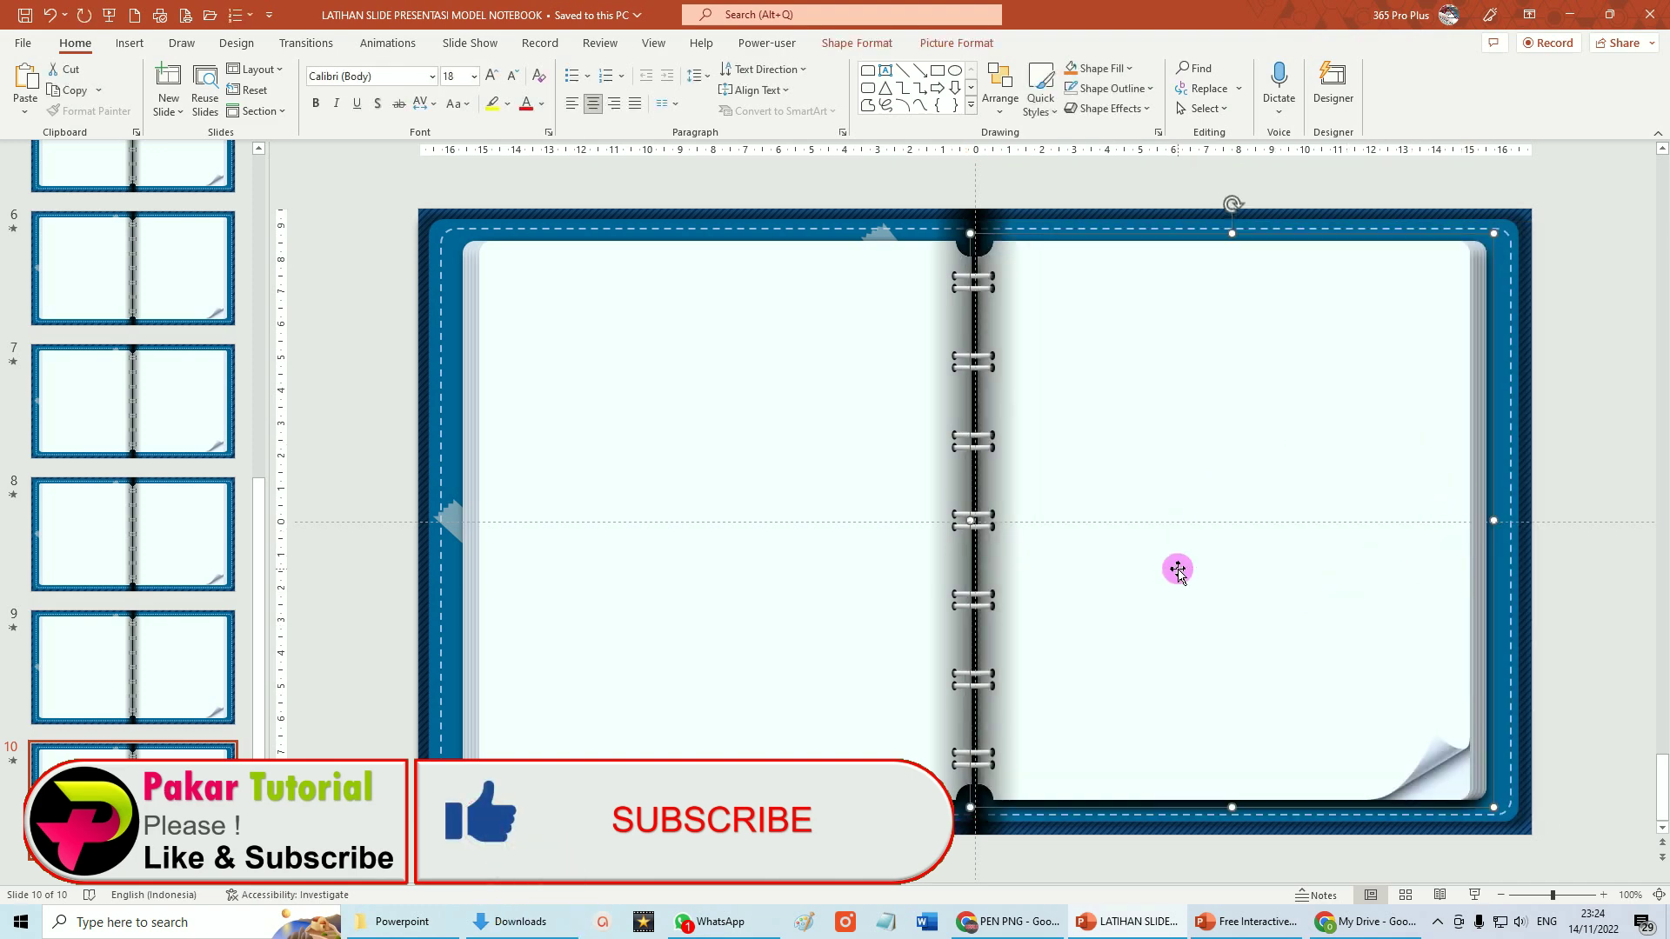
{"action": "key", "text": "Delete"}
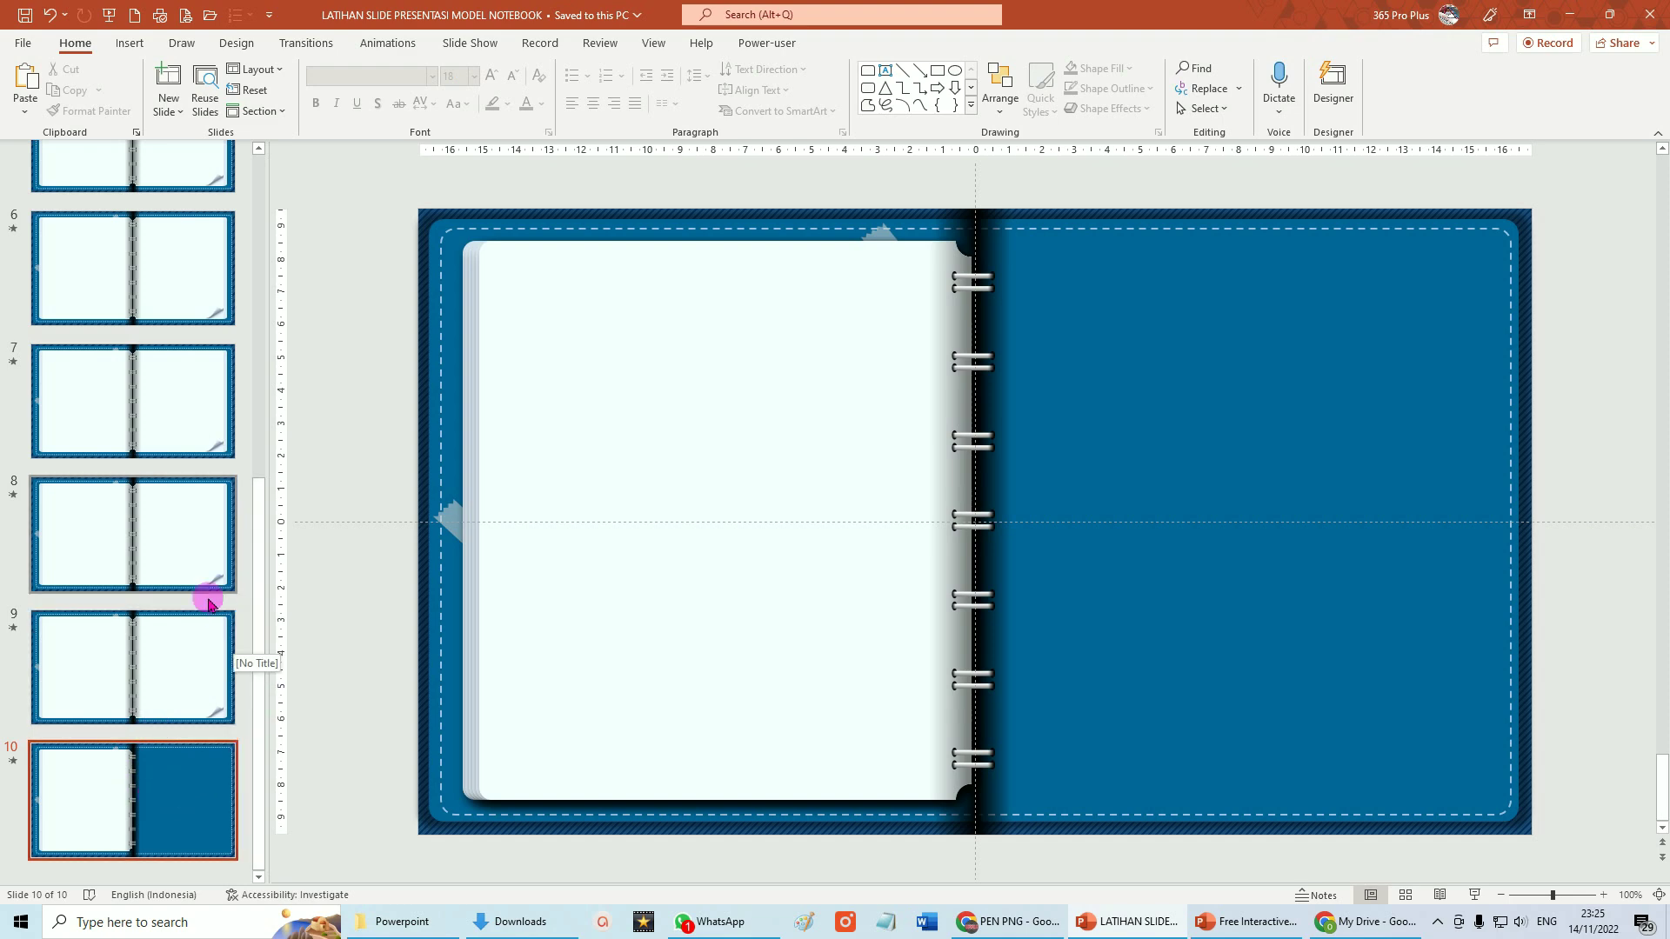
{"action": "left_click", "coordinate": [148, 557]}
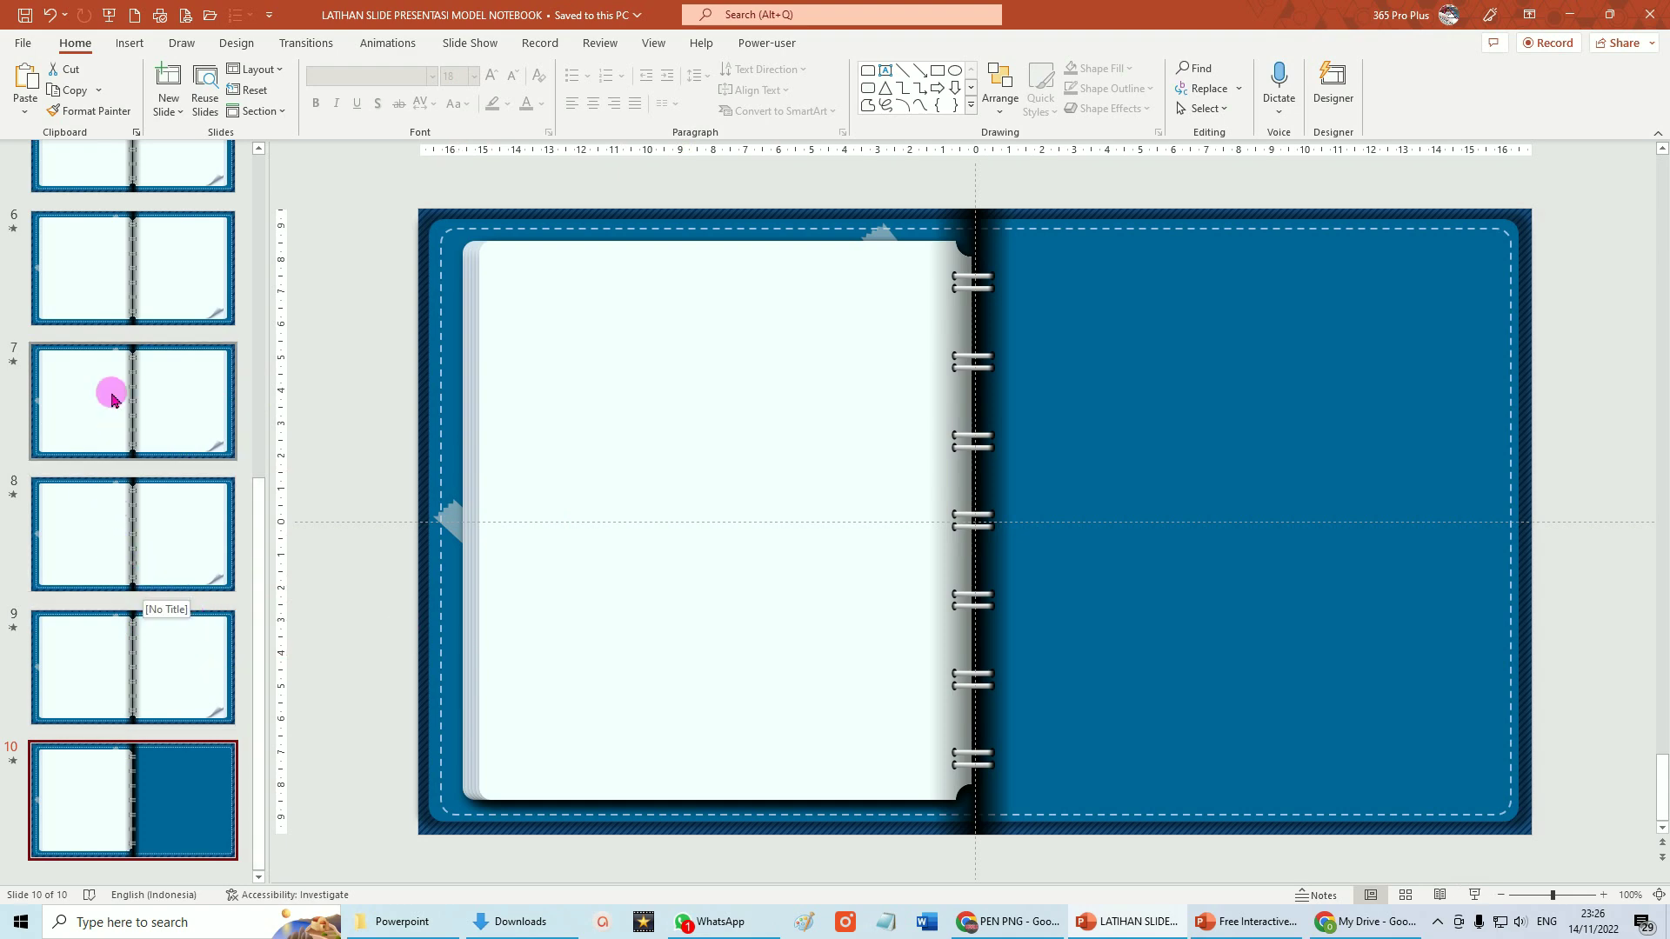
Show the notebook title slide and set the insertion point between slides 1 and 2
{"action": "scroll", "coordinate": [119, 254], "scroll_direction": "up", "scroll_amount": 5}
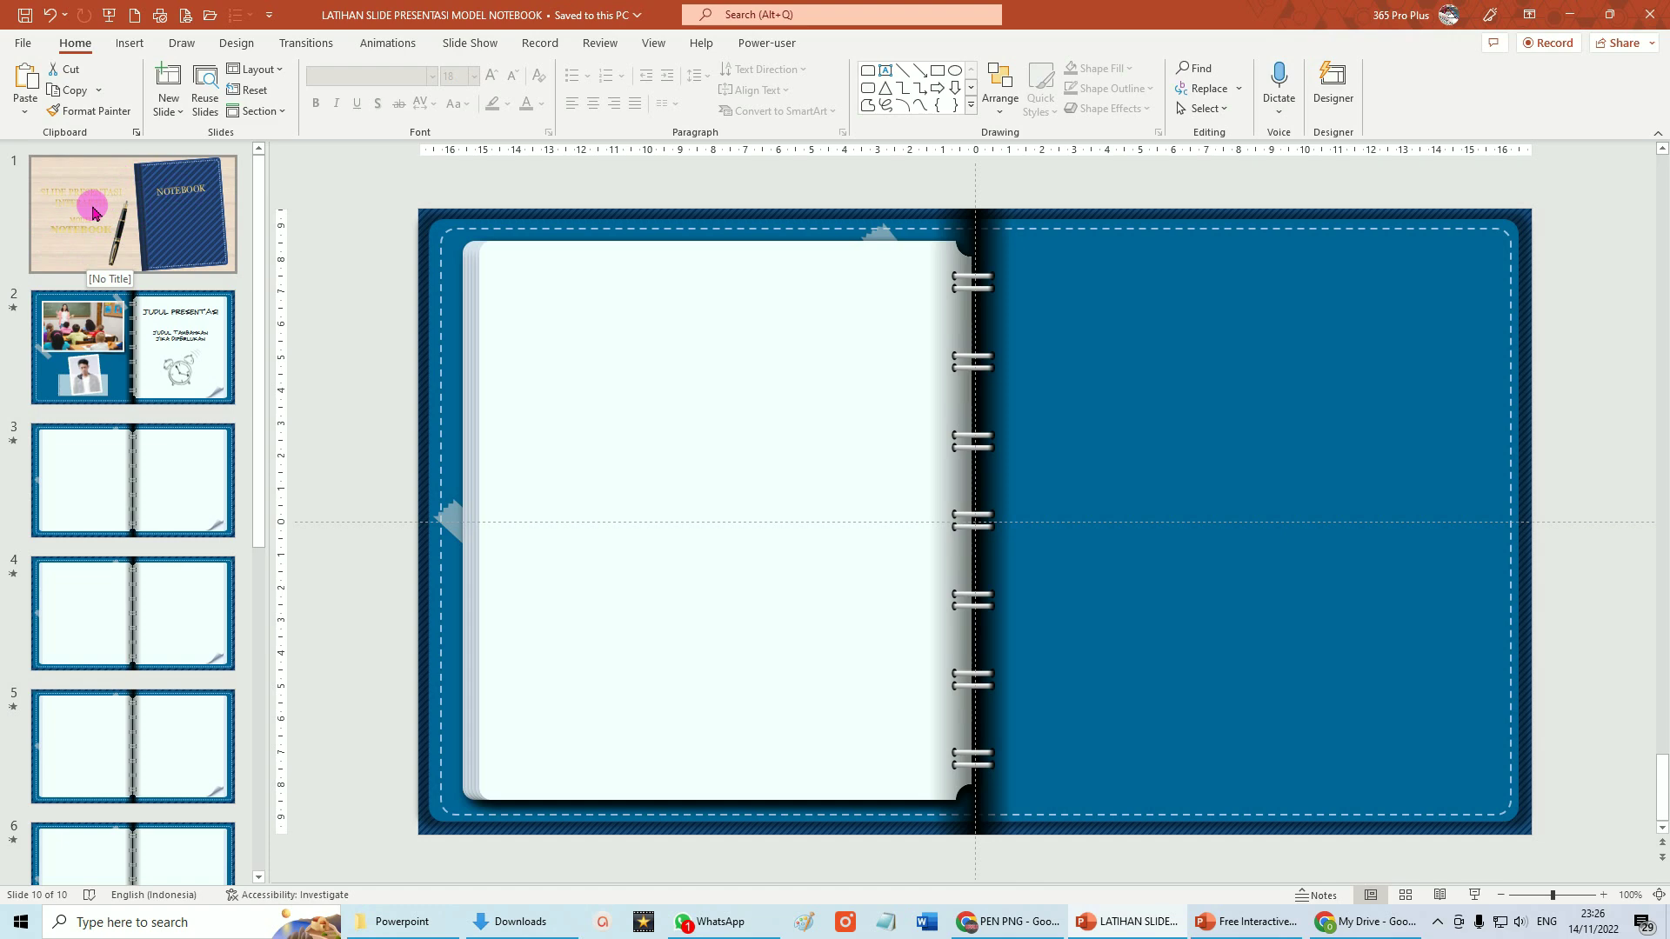
{"action": "left_click", "coordinate": [94, 211]}
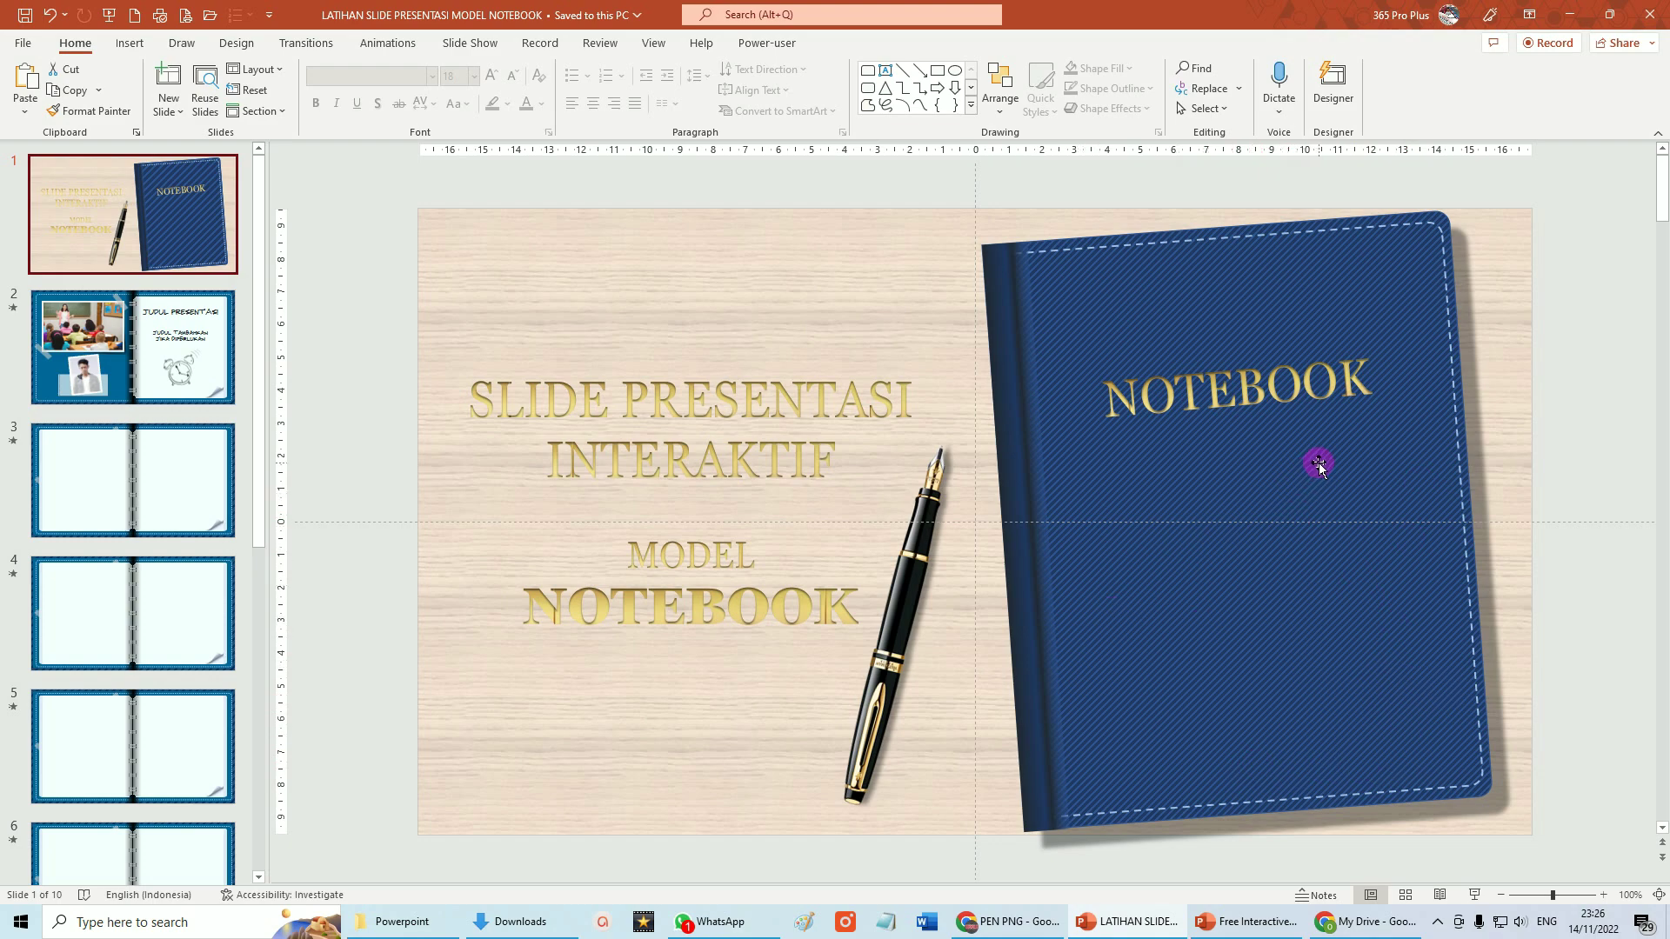
{"action": "left_click", "coordinate": [192, 351]}
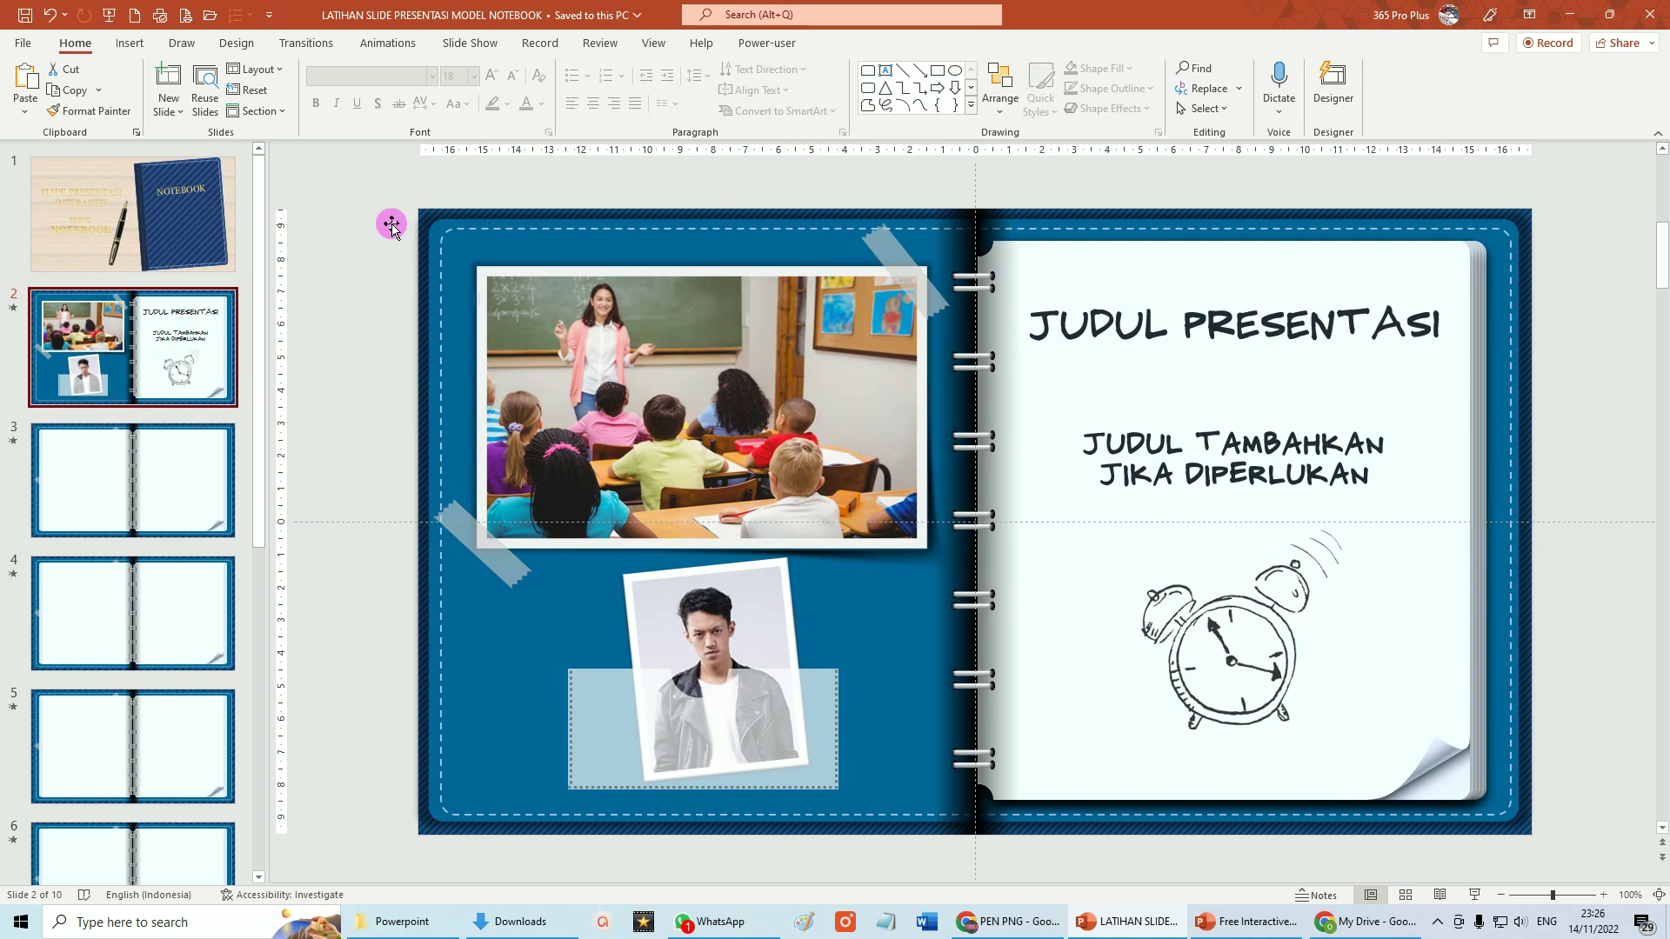
{"action": "left_click", "coordinate": [217, 228]}
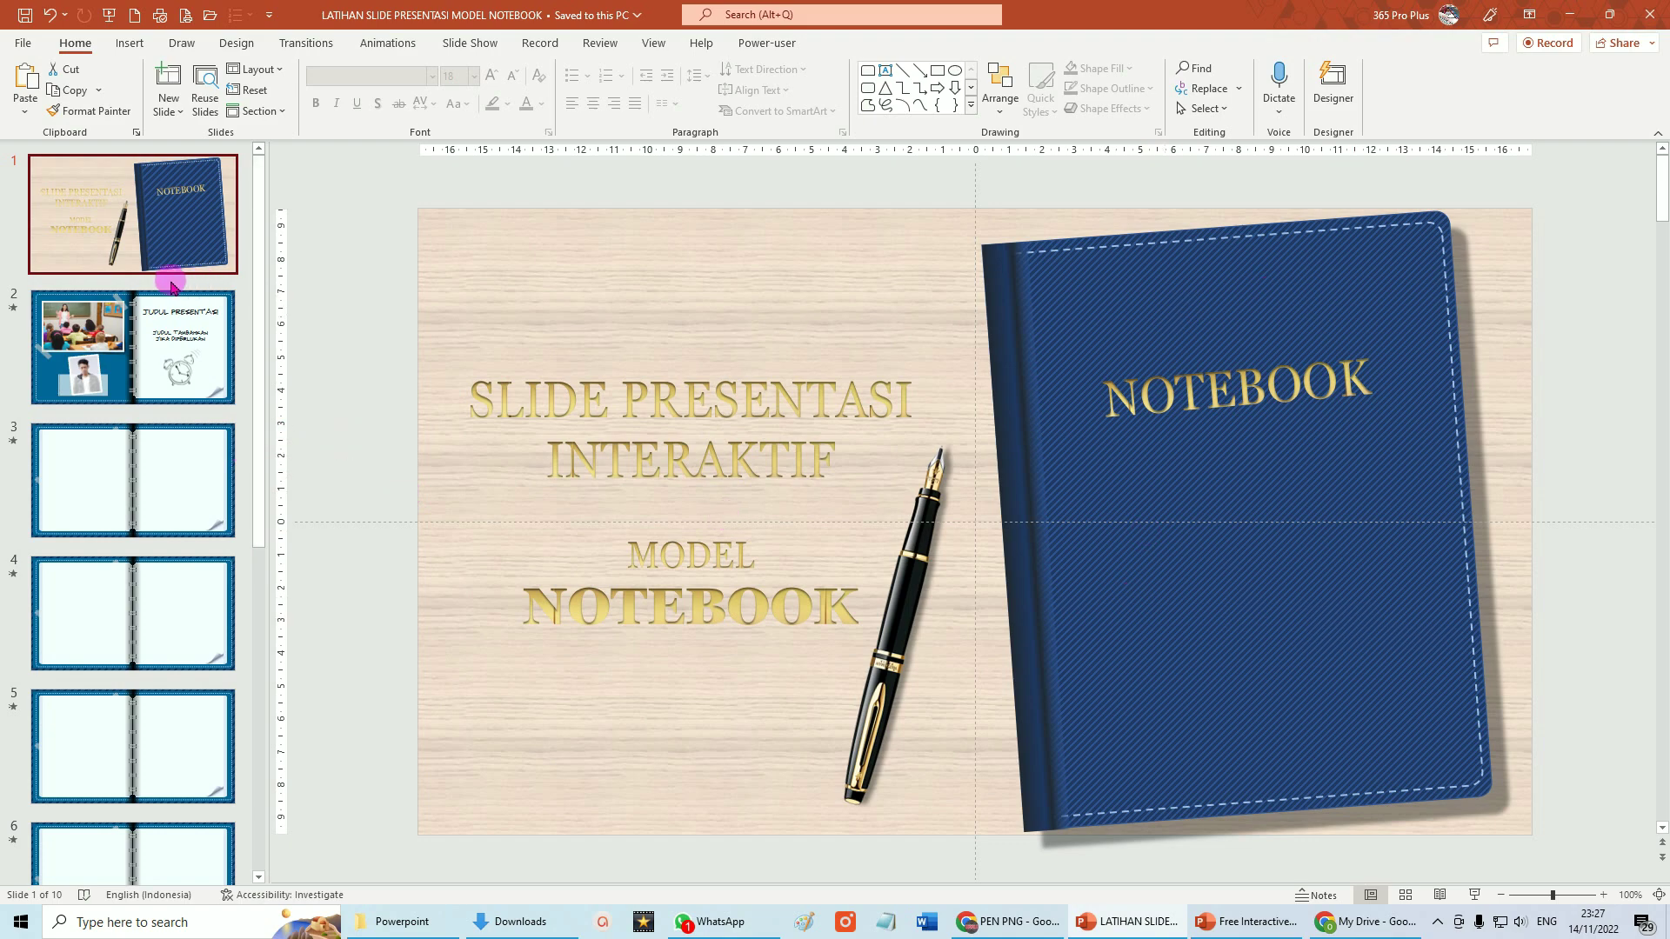
{"action": "left_click", "coordinate": [280, 487]}
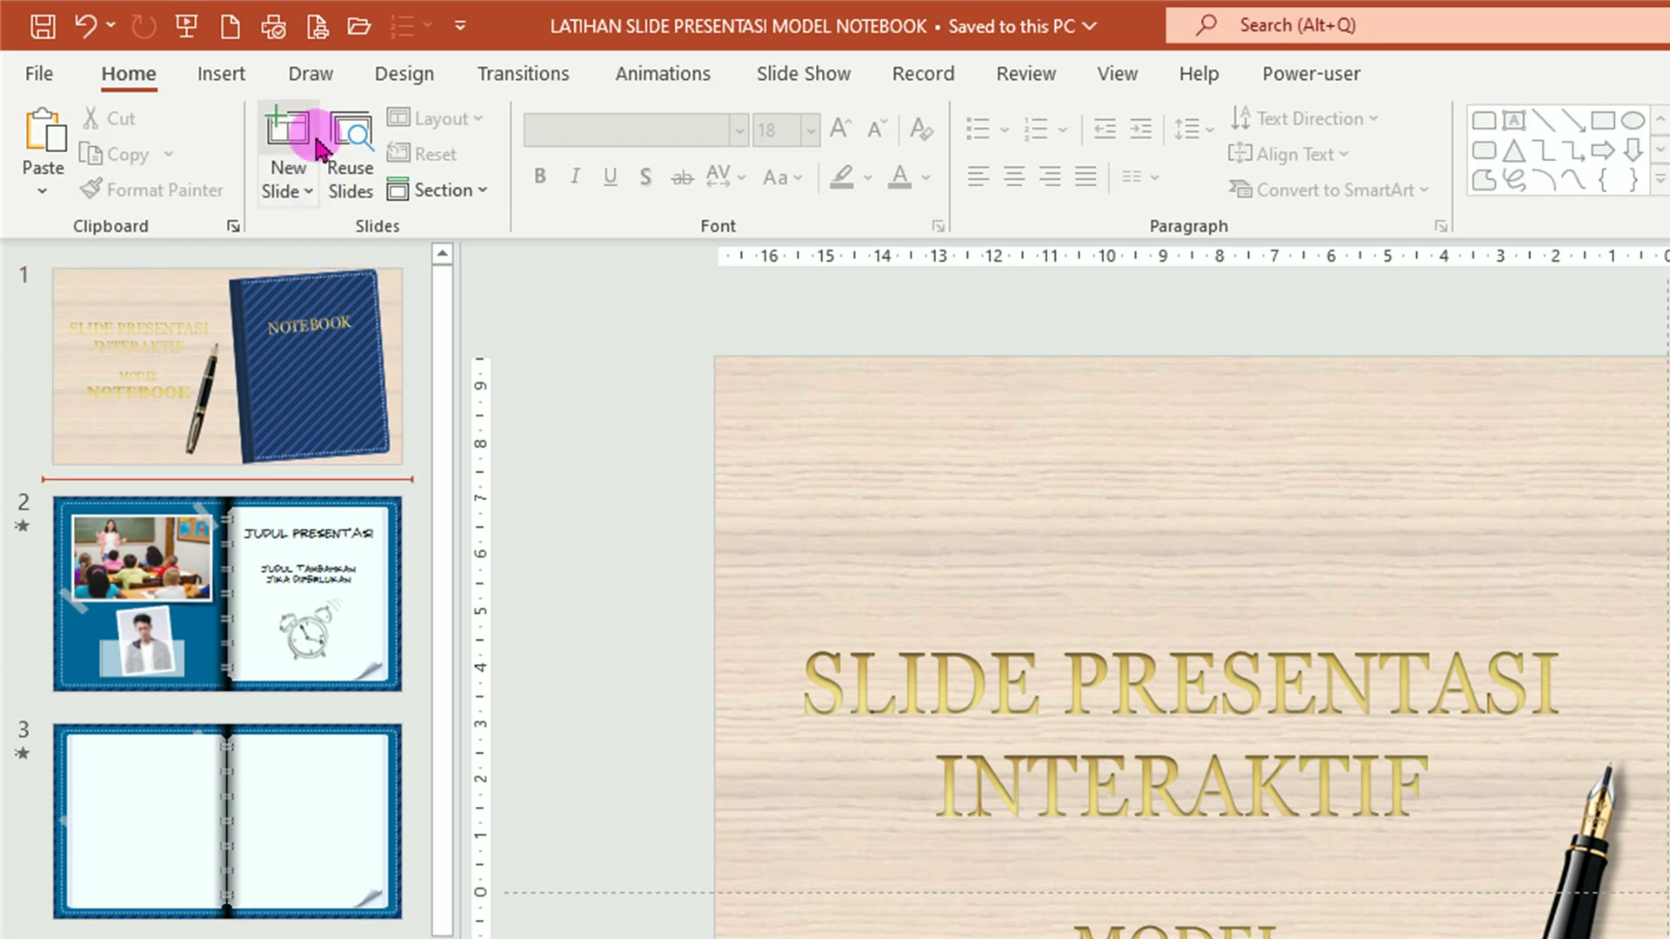
Insert a Blank layout slide after the title slide and select the new slide 2
{"action": "left_click", "coordinate": [309, 193]}
{"action": "left_click", "coordinate": [334, 584]}
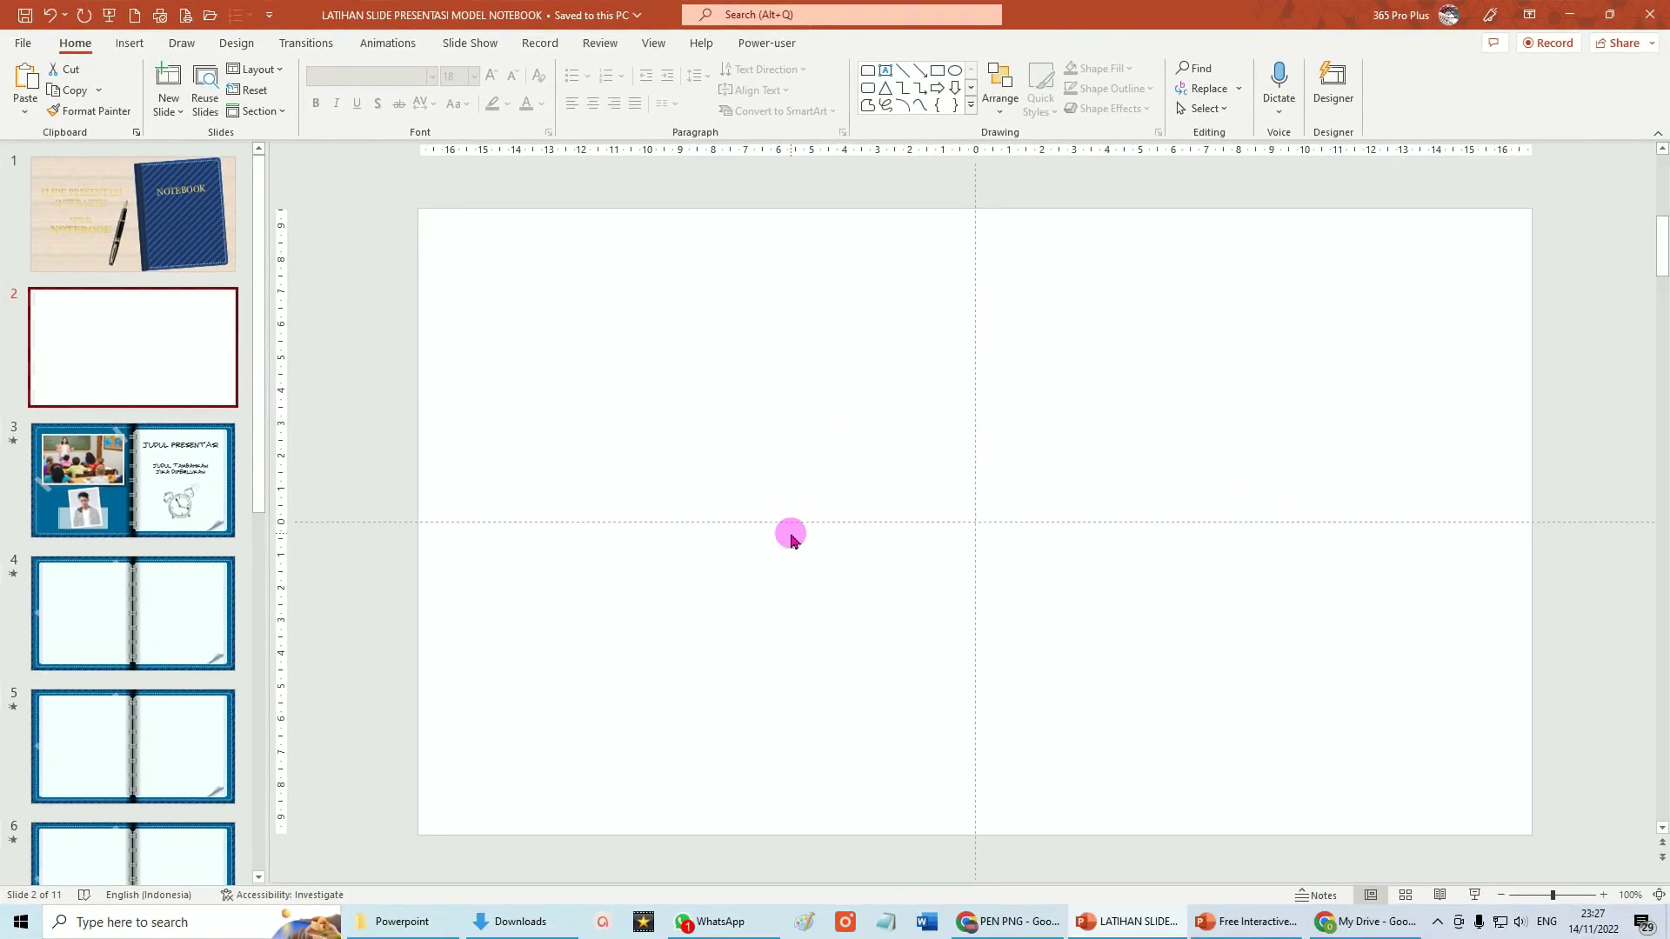
{"action": "left_click", "coordinate": [170, 207]}
{"action": "left_click", "coordinate": [173, 341]}
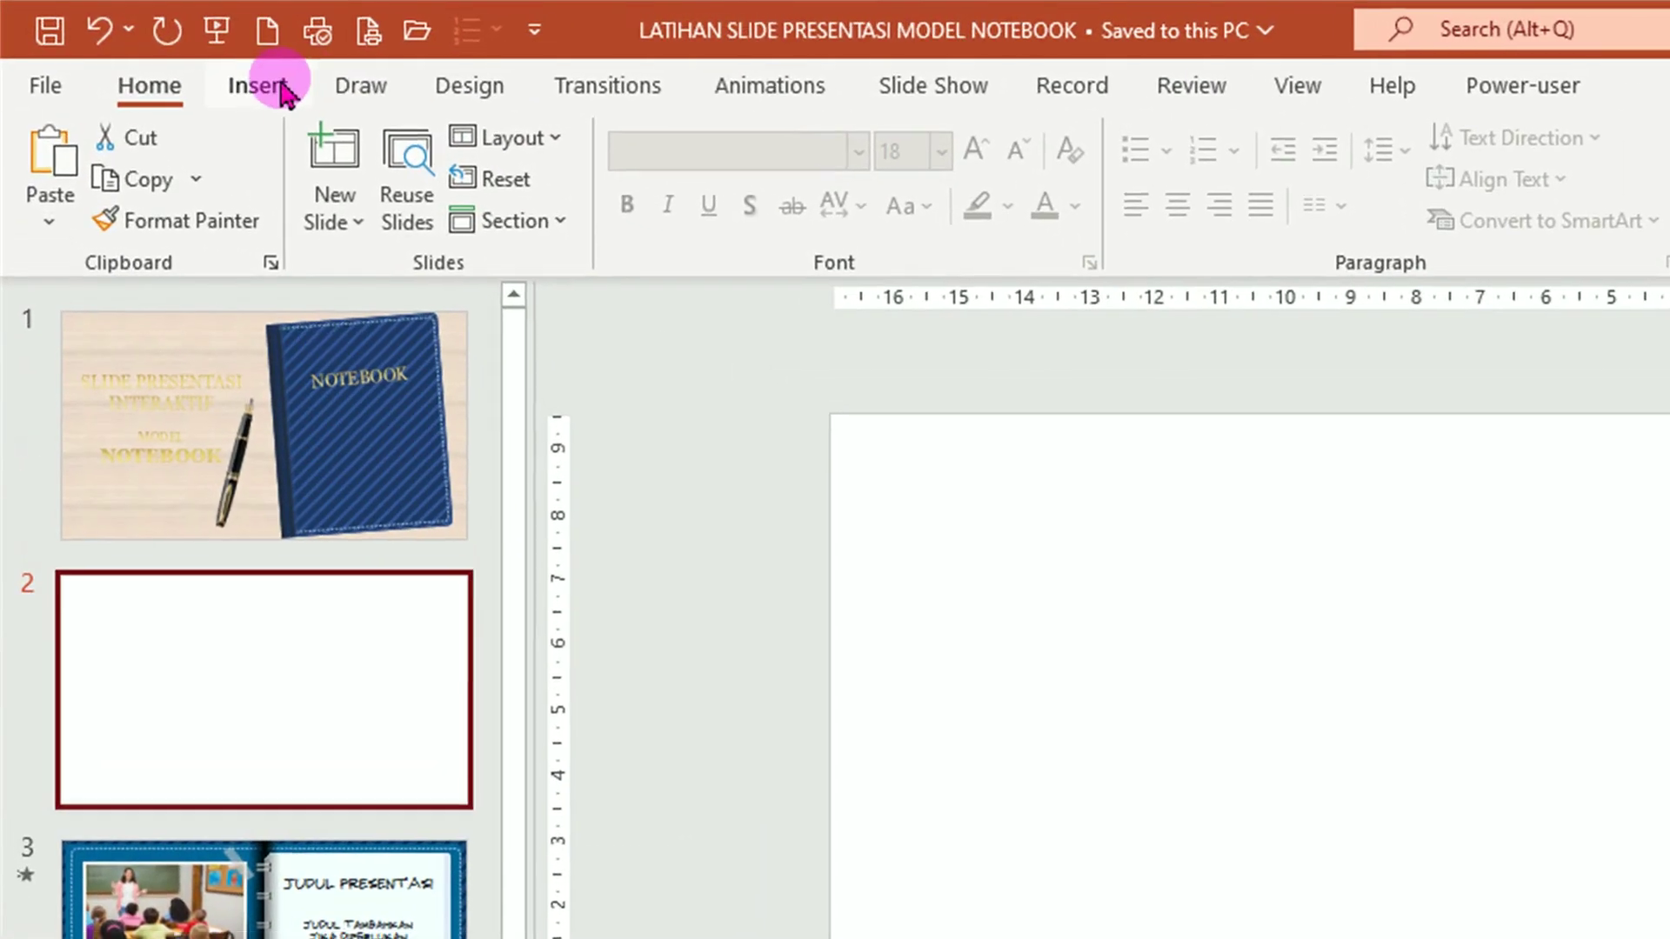
{"action": "left_click", "coordinate": [160, 56]}
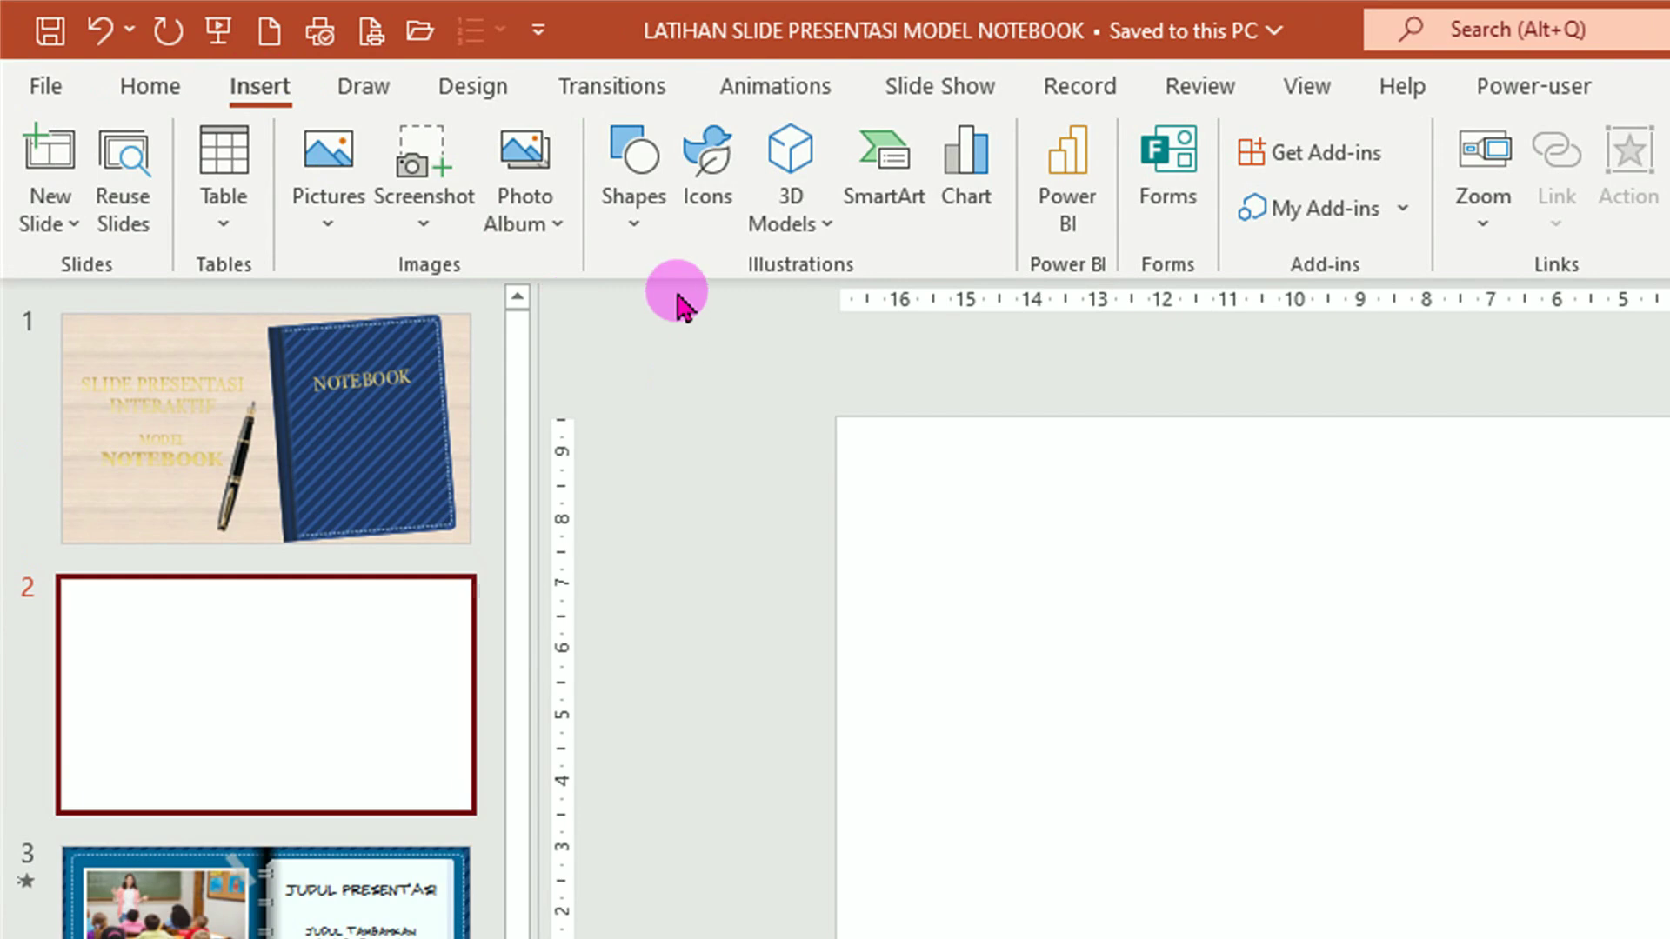
Draw a Top Corners Rounded rectangle on slide 2's right half and set it to No Outline
{"action": "left_click", "coordinate": [635, 228]}
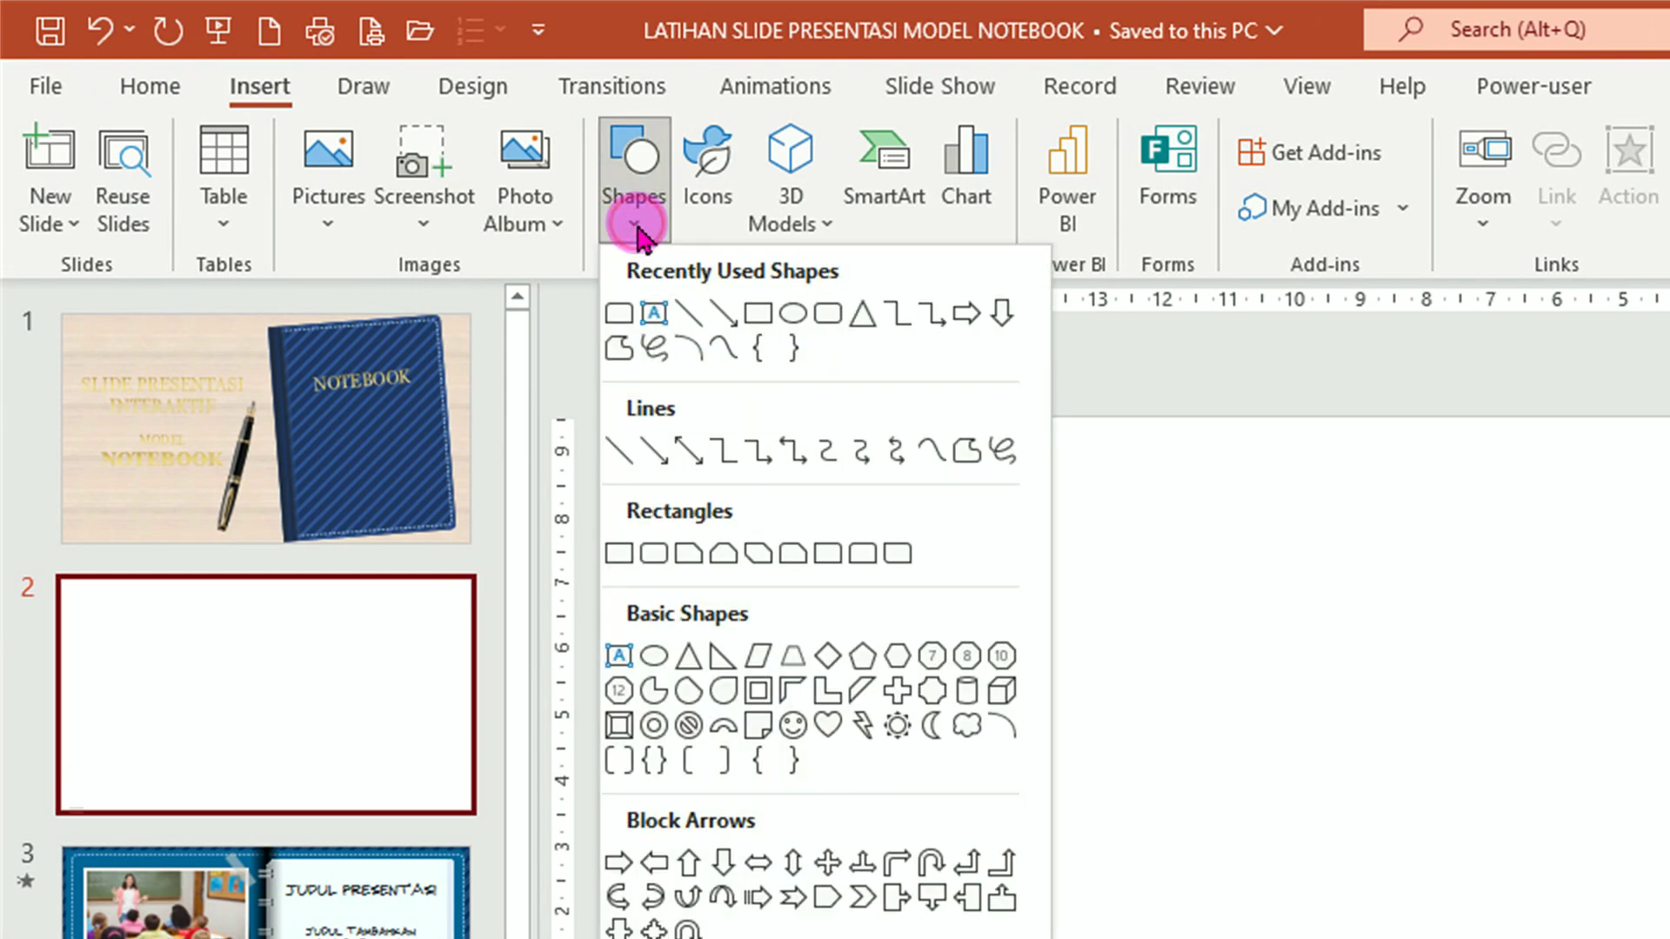
{"action": "left_click", "coordinate": [865, 554]}
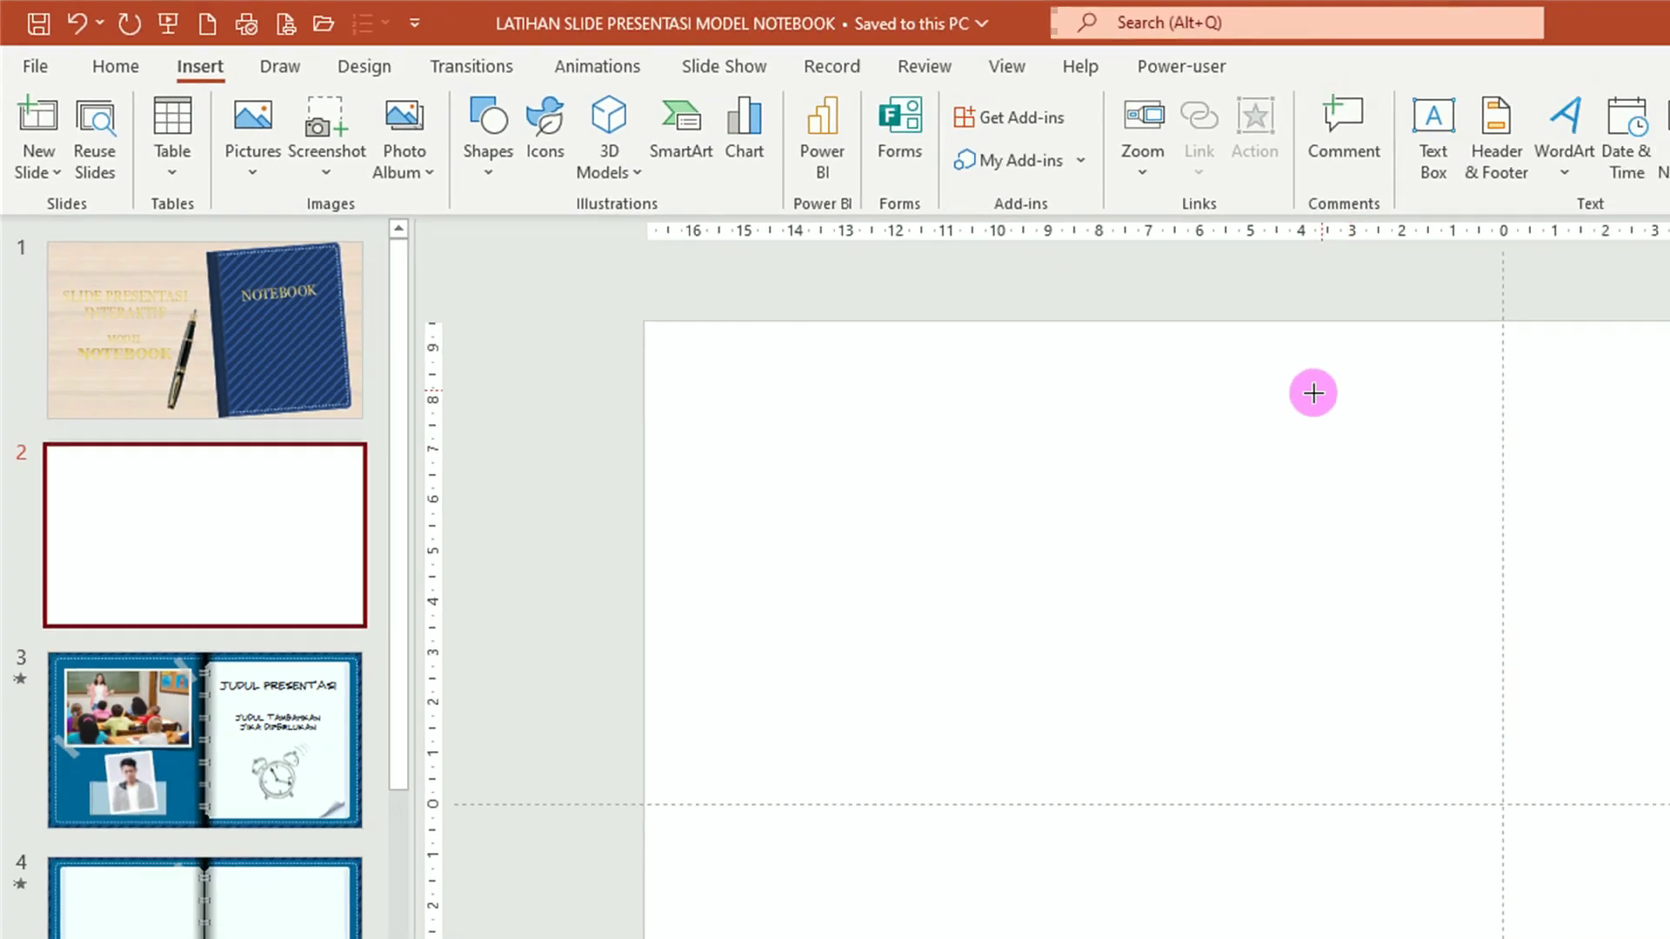
{"action": "mouse_move", "coordinate": [950, 244]}
{"action": "left_mouse_down"}
{"action": "mouse_move", "coordinate": [1415, 405]}
{"action": "mouse_move", "coordinate": [1485, 645]}
{"action": "left_mouse_up"}
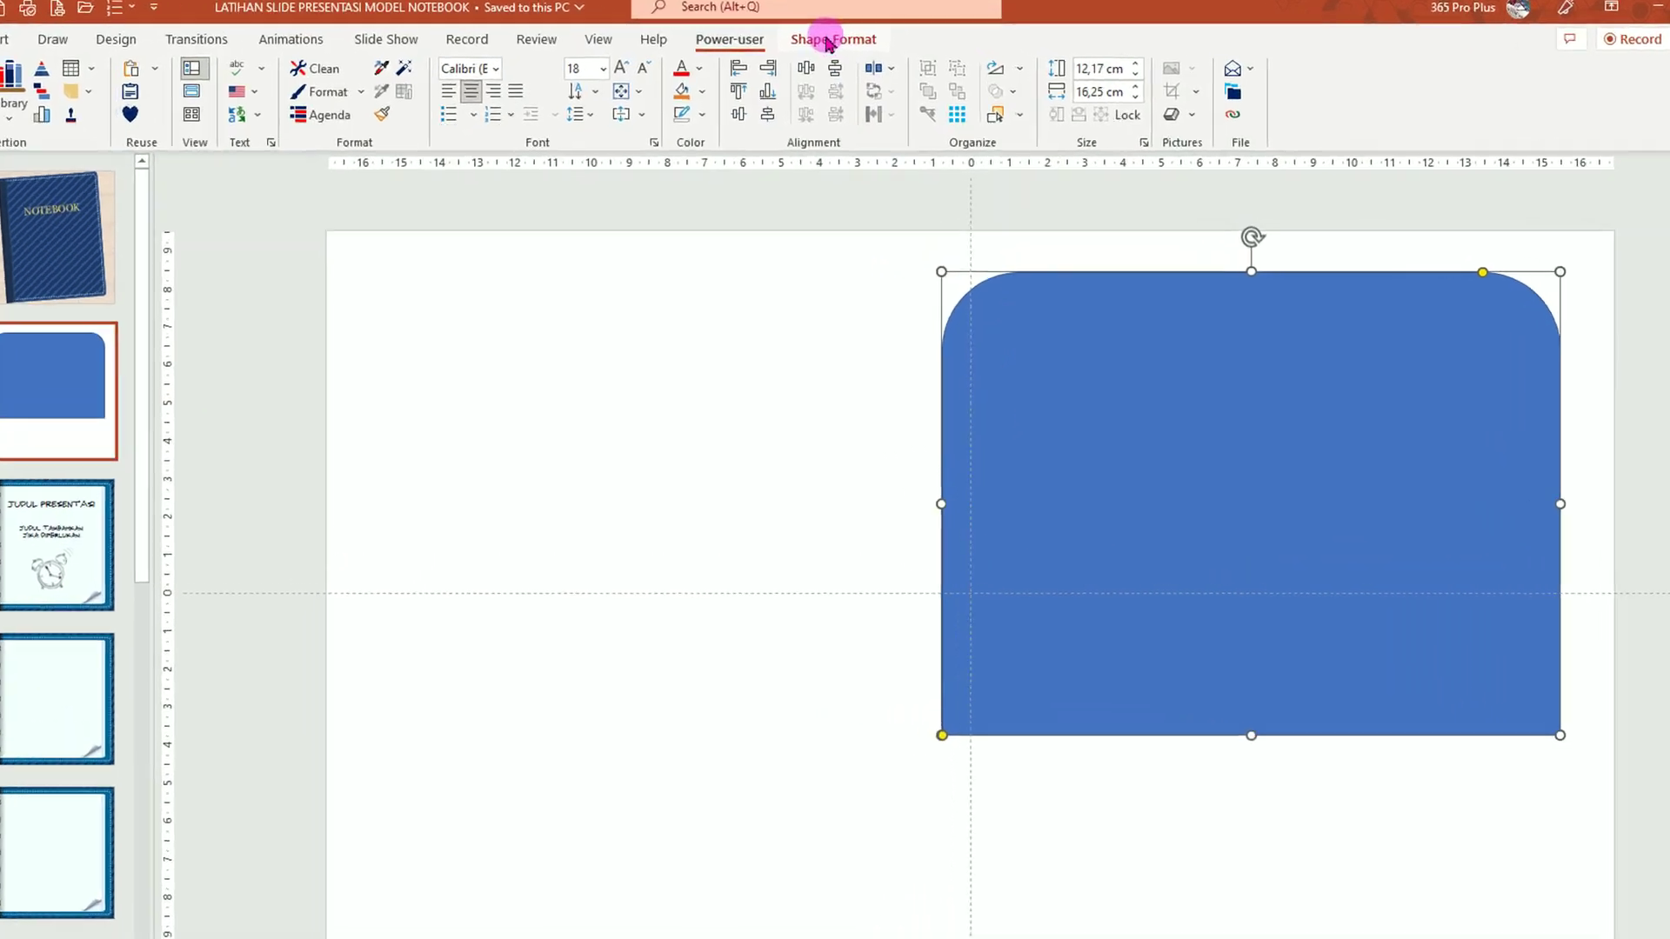
{"action": "left_click", "coordinate": [857, 43]}
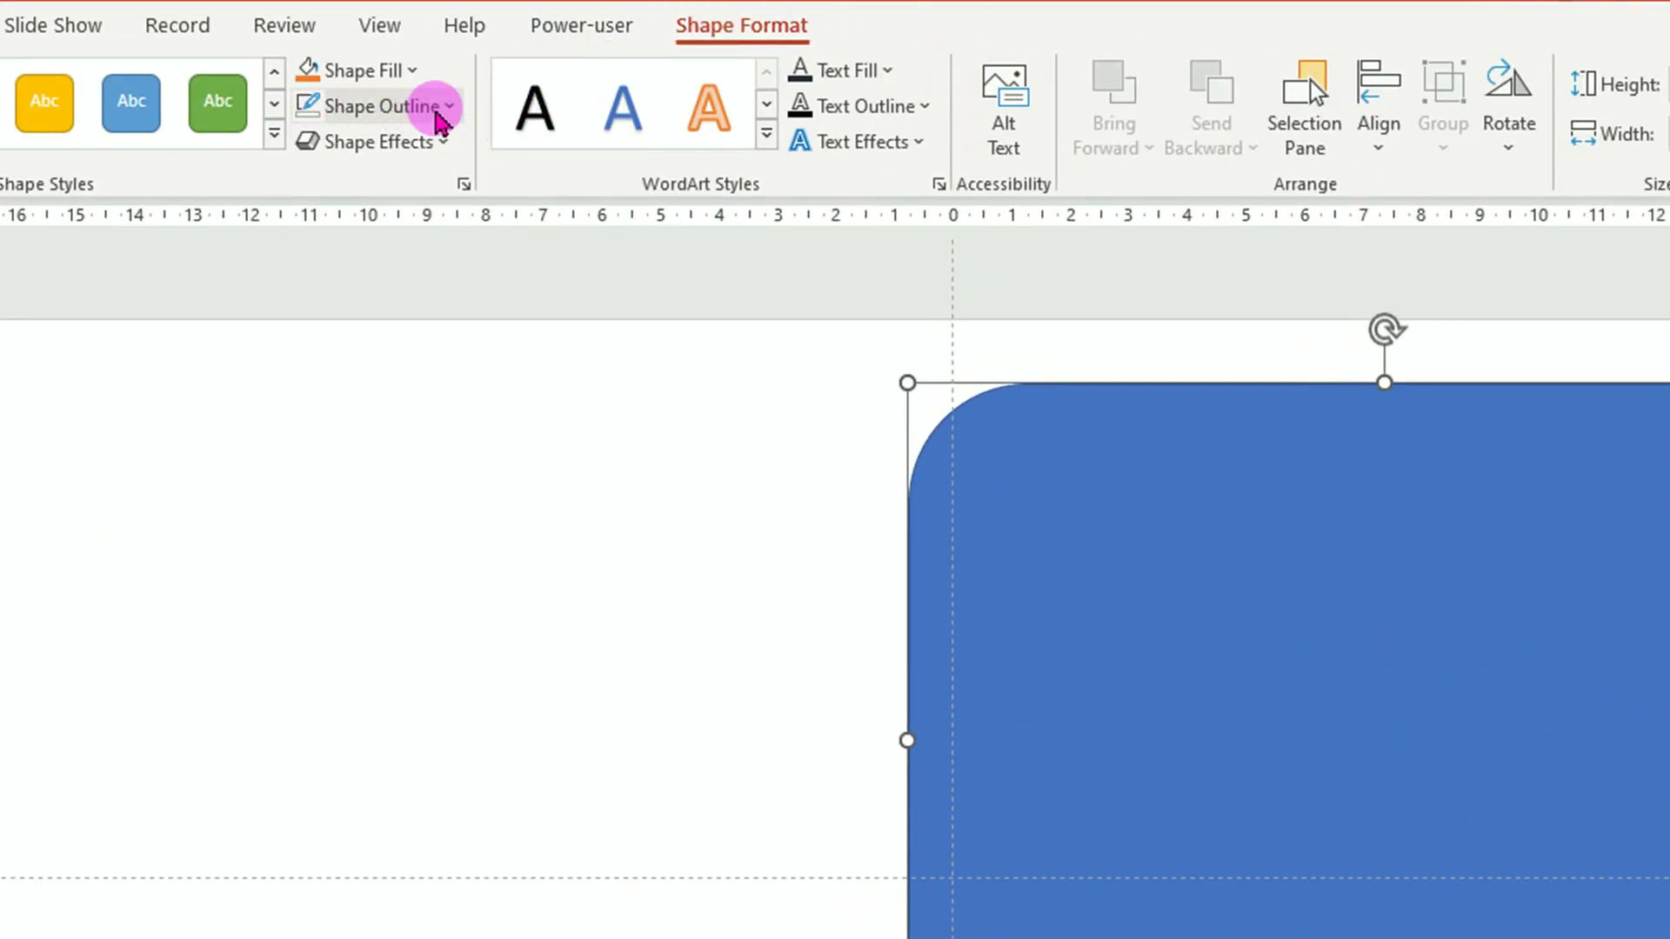
{"action": "left_click", "coordinate": [451, 107]}
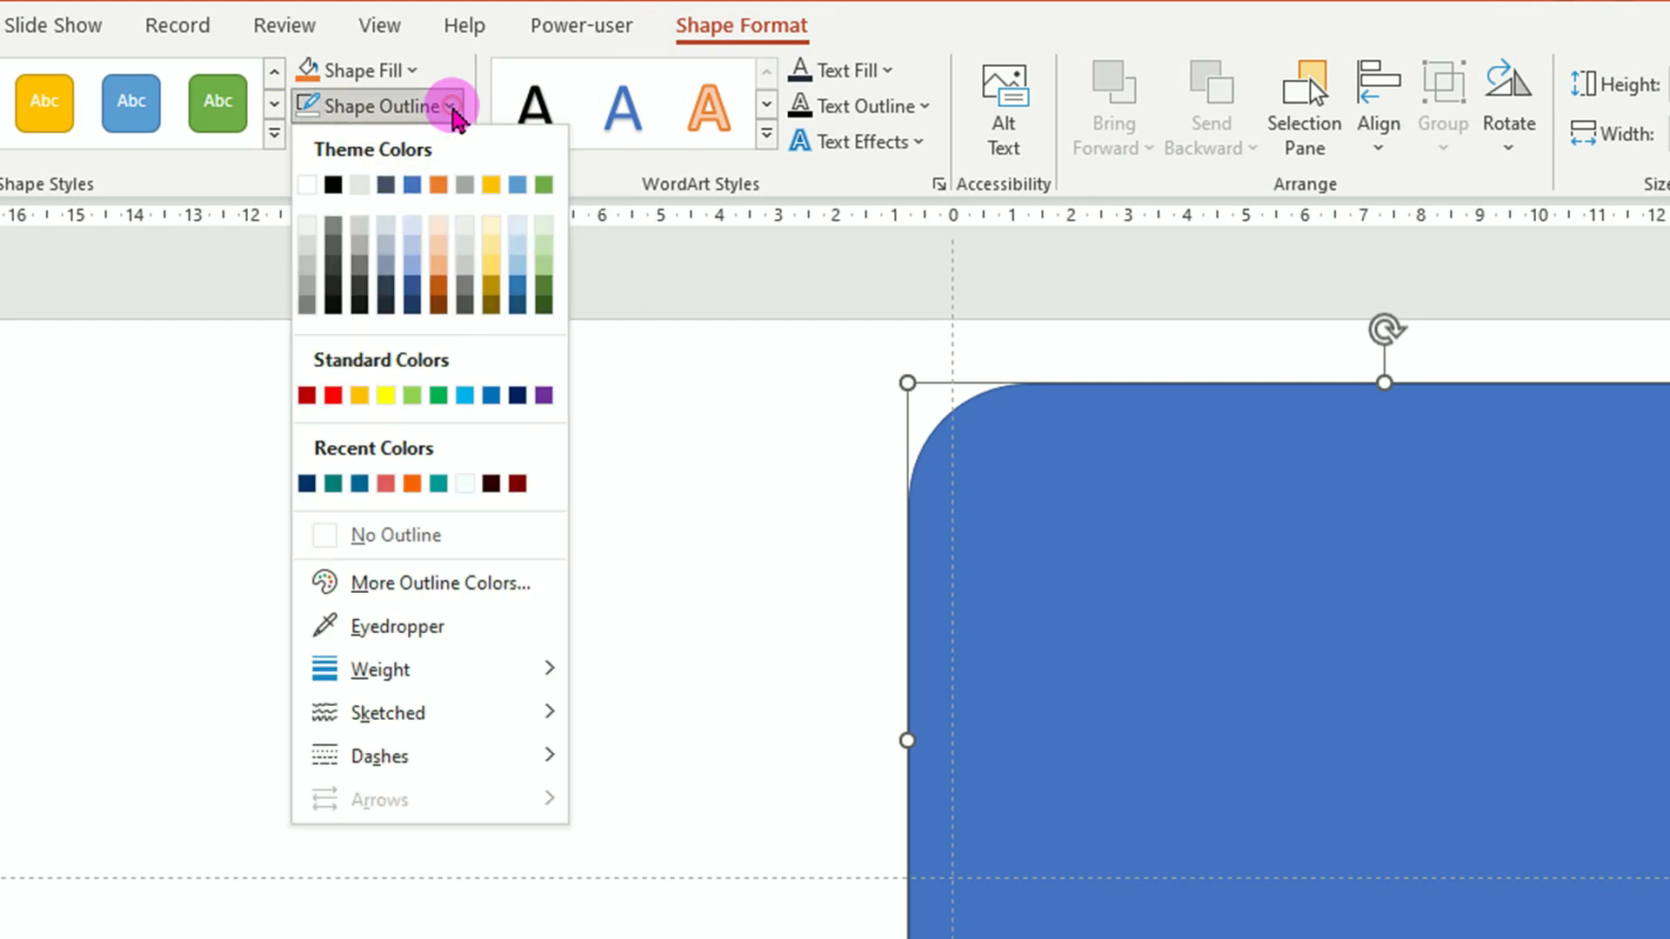
{"action": "left_click", "coordinate": [410, 544]}
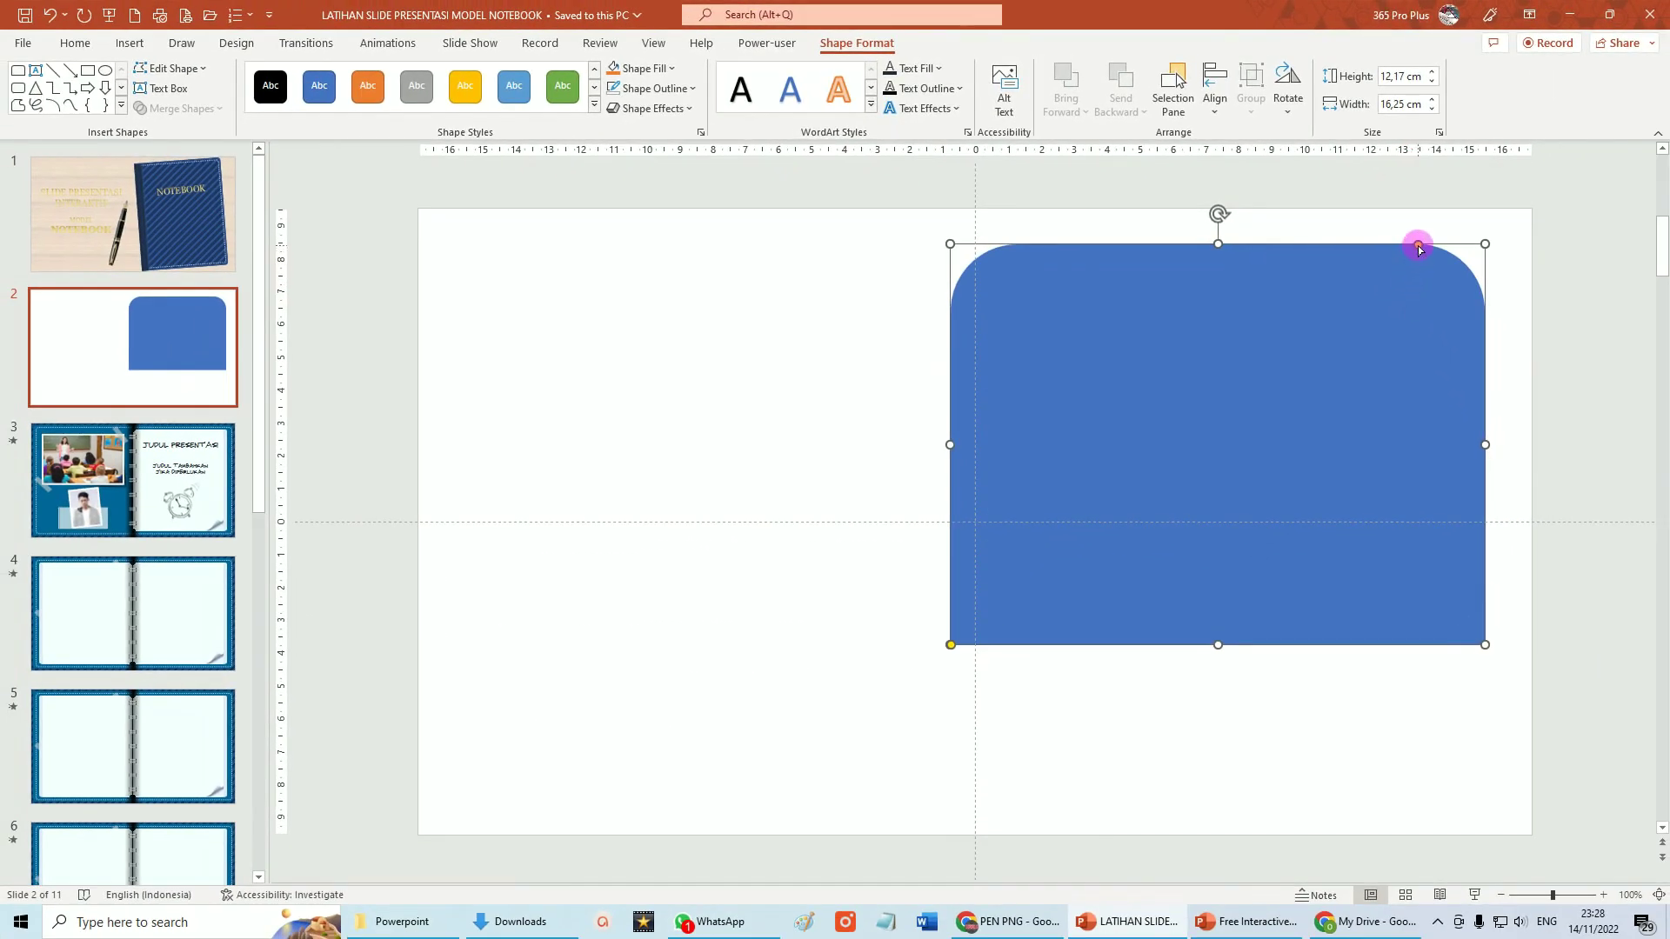
{"action": "left_click_drag", "start_coordinate": [1418, 246], "coordinate": [1479, 252]}
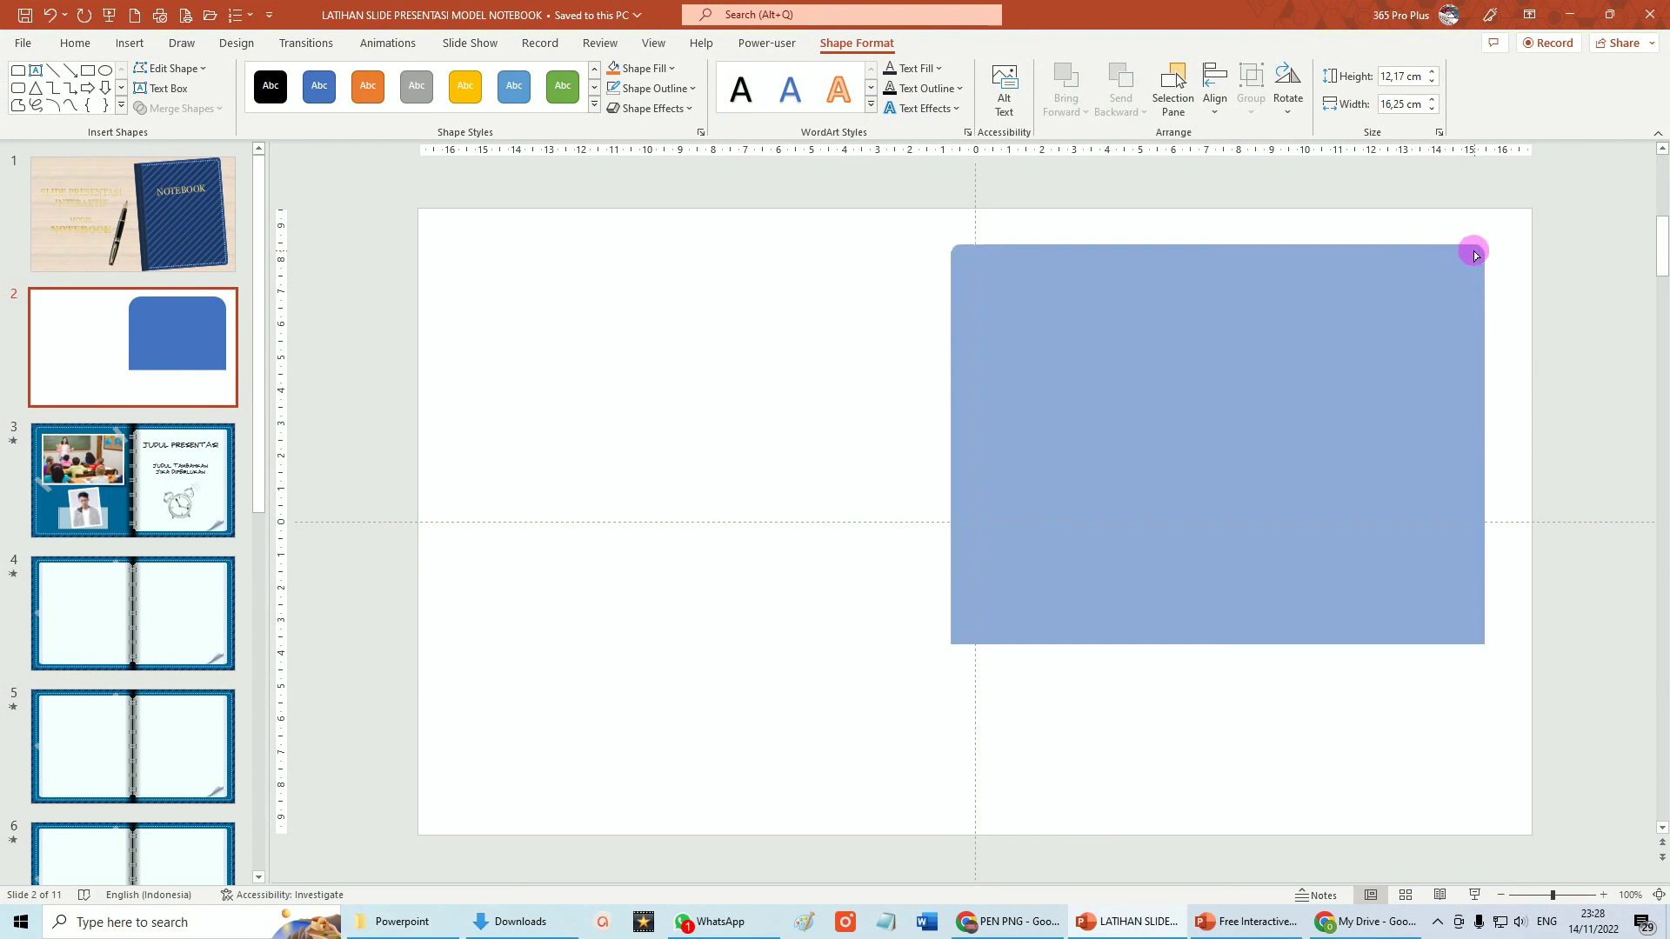
Square the blue shape's corners, tilt it slightly, and resize it to about 17,48 × 12,79 cm
{"action": "left_click_drag", "start_coordinate": [1475, 255], "coordinate": [1475, 254]}
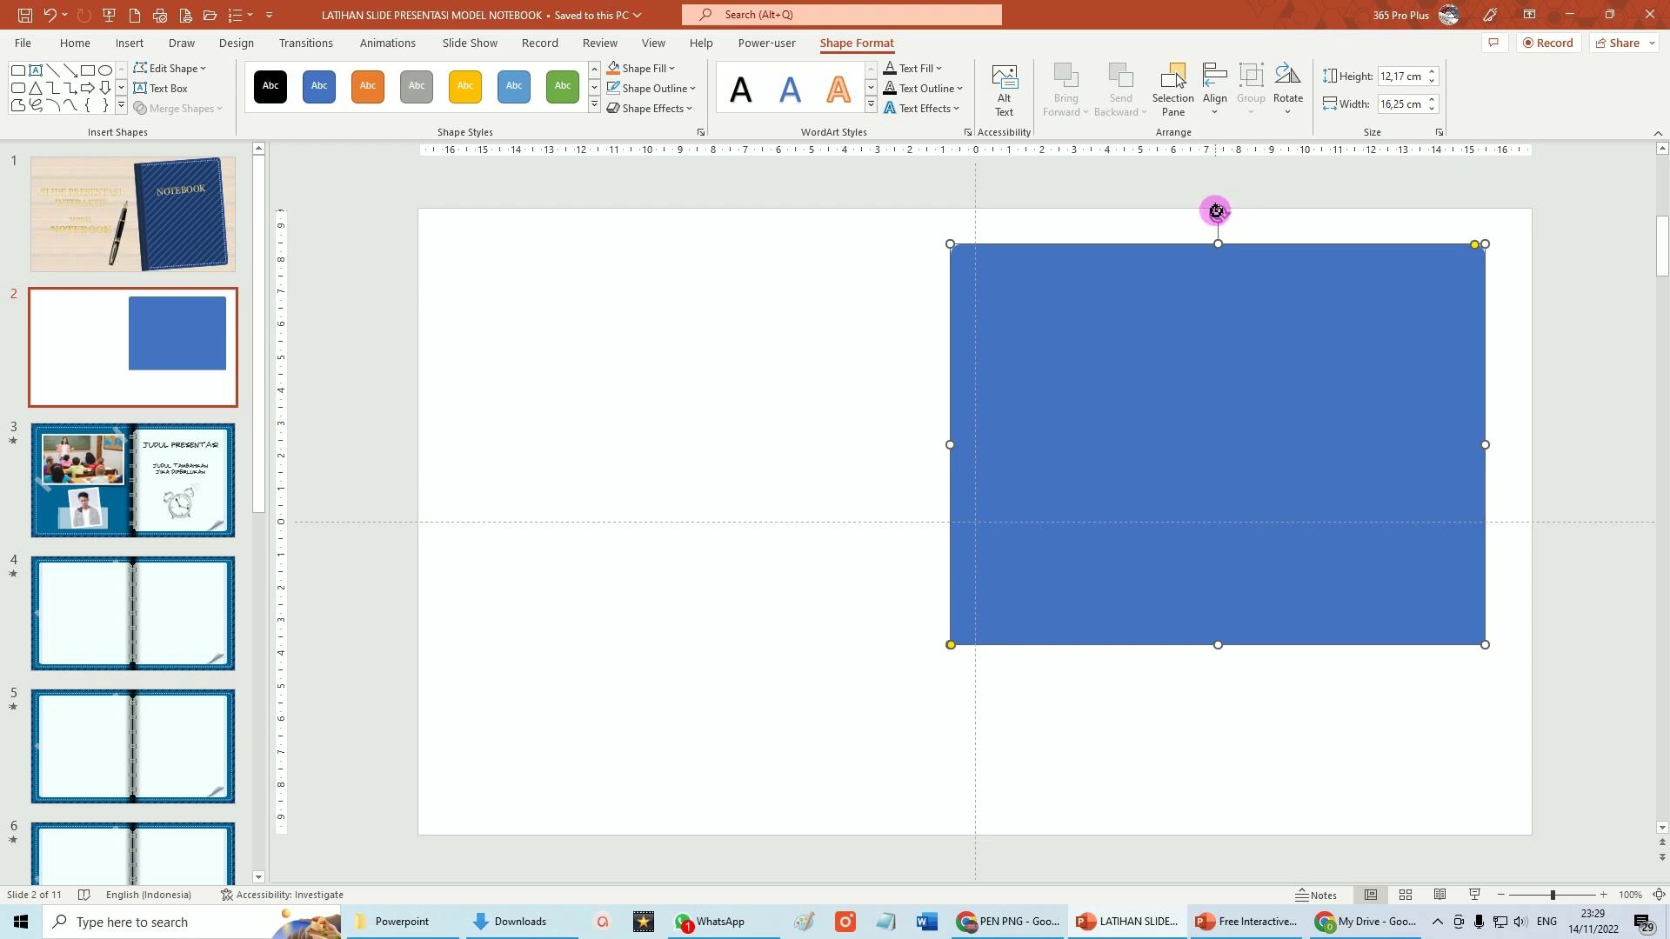
{"action": "mouse_move", "coordinate": [1217, 214]}
{"action": "left_mouse_down"}
{"action": "mouse_move", "coordinate": [1437, 308]}
{"action": "mouse_move", "coordinate": [1487, 372]}
{"action": "mouse_move", "coordinate": [1490, 407]}
{"action": "left_mouse_up"}
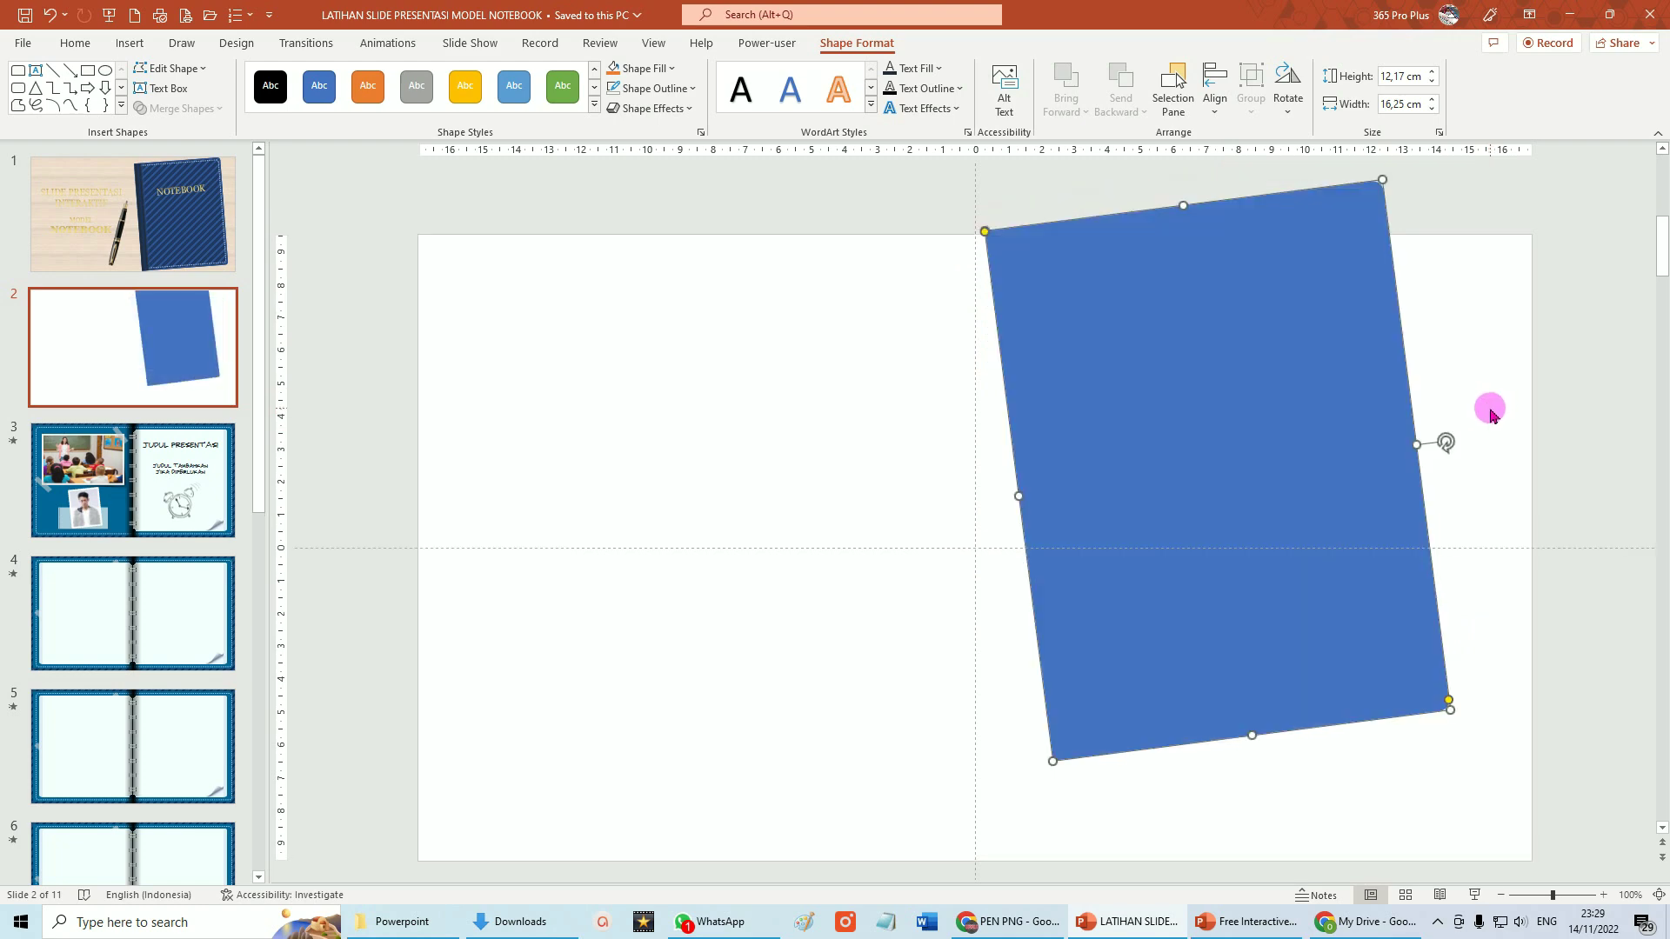
{"action": "mouse_move", "coordinate": [1300, 342]}
{"action": "left_mouse_down"}
{"action": "mouse_move", "coordinate": [1360, 423]}
{"action": "mouse_move", "coordinate": [1353, 444]}
{"action": "left_mouse_up"}
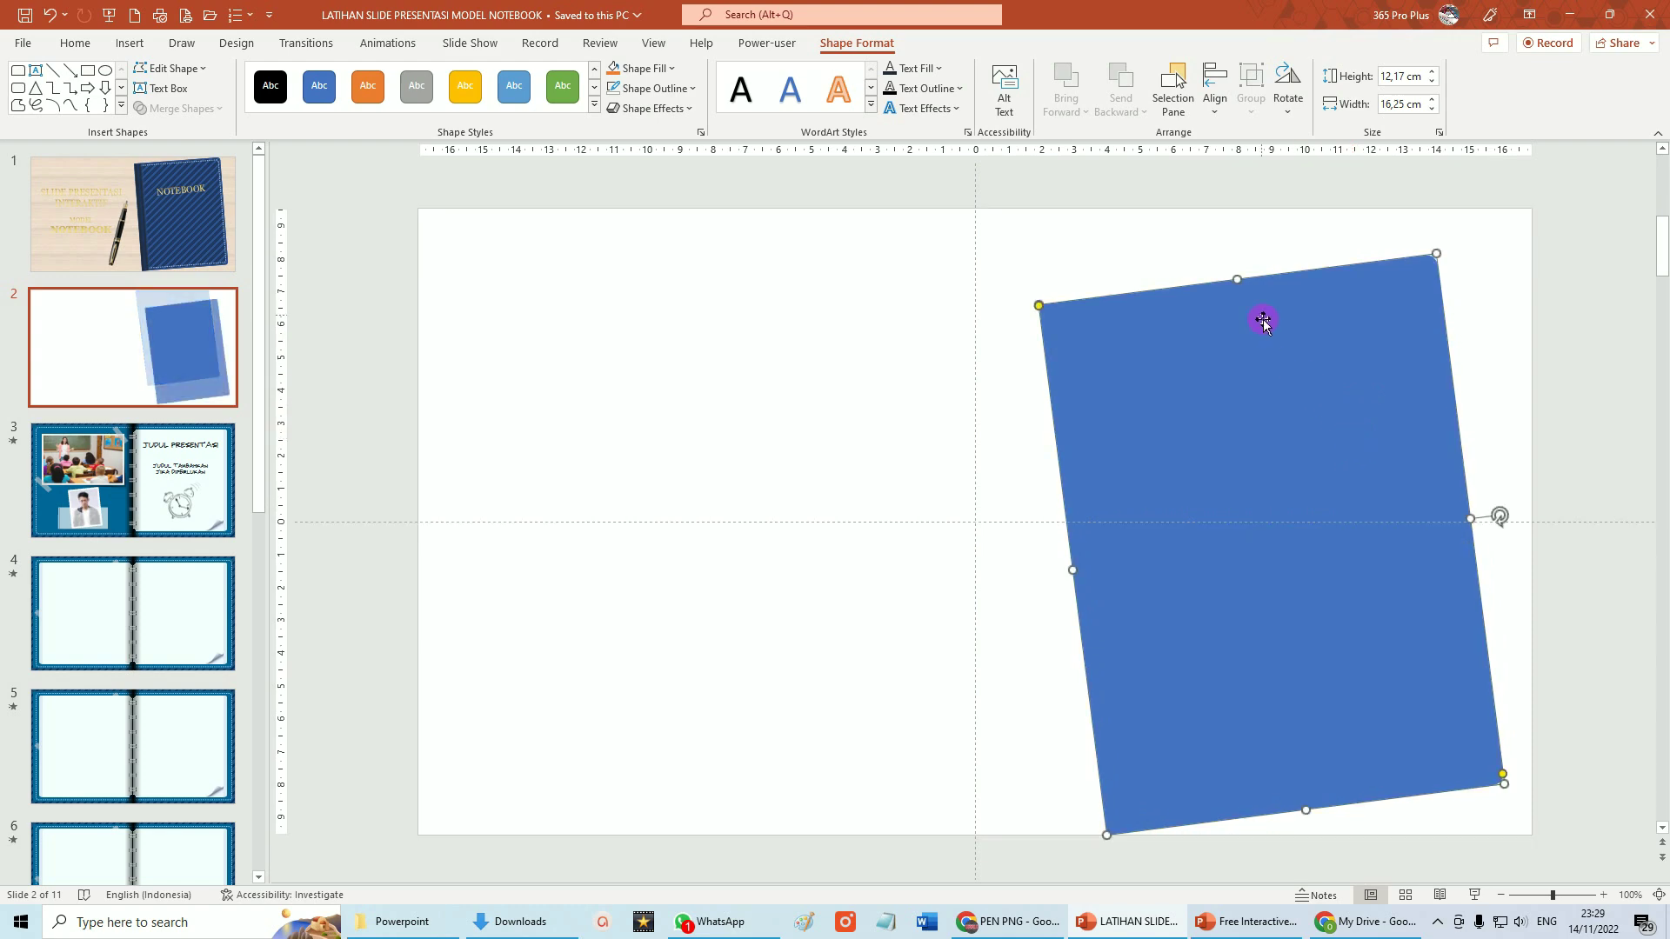
{"action": "left_click_drag", "start_coordinate": [1237, 278], "coordinate": [1231, 244]}
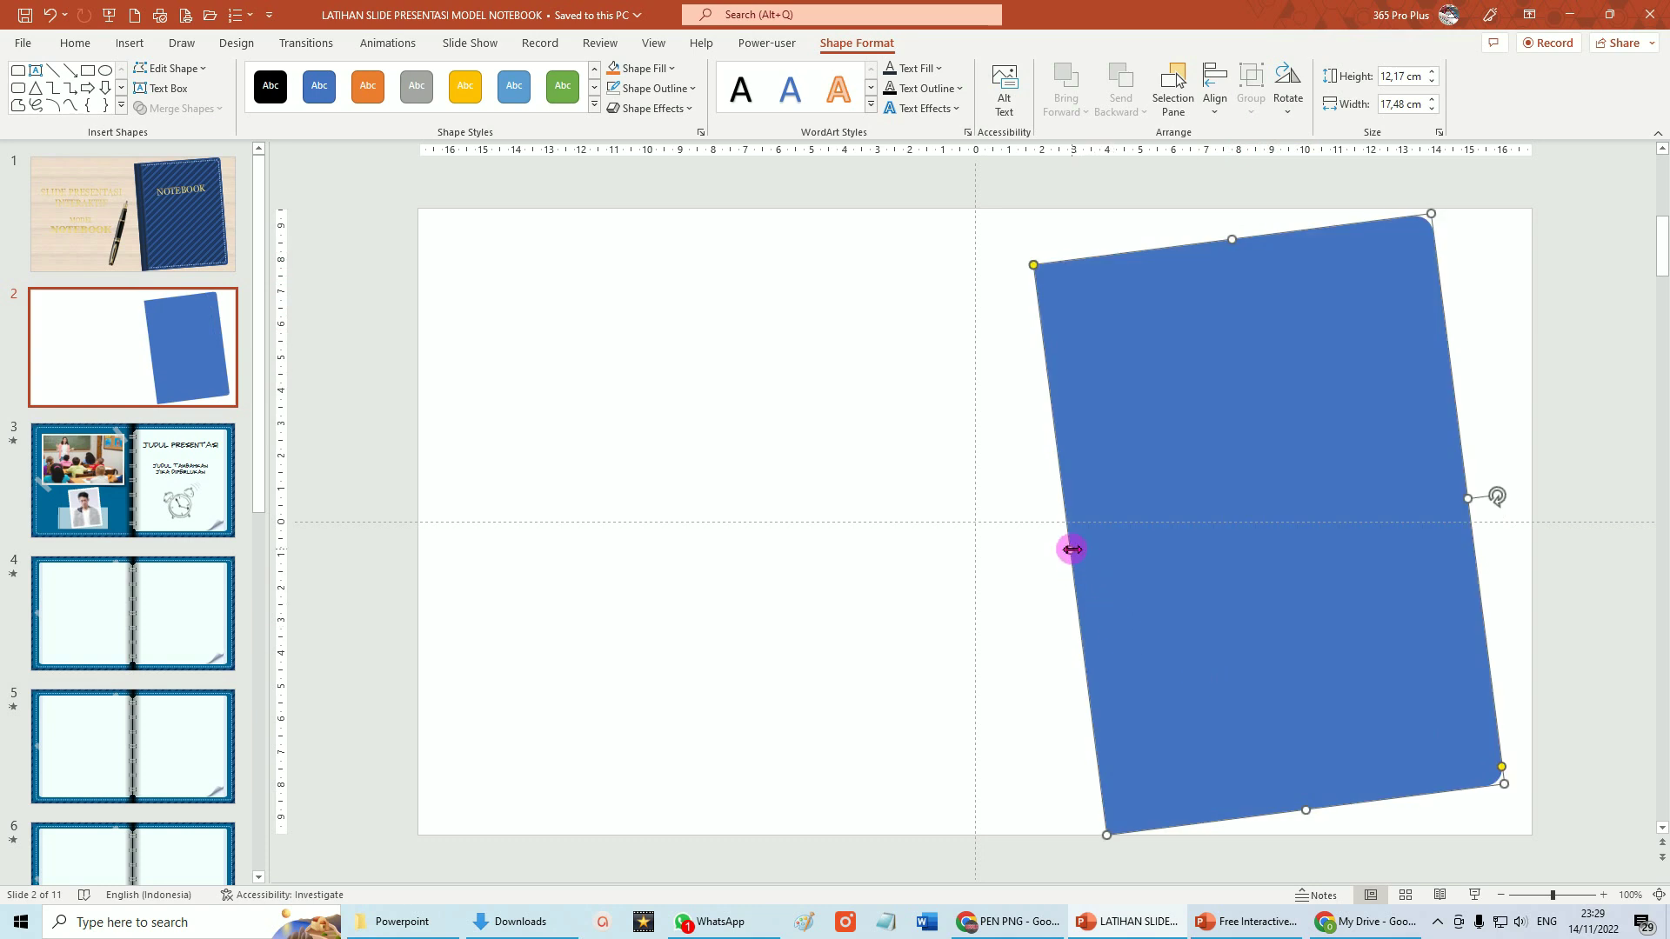
{"action": "left_click_drag", "start_coordinate": [1067, 550], "coordinate": [1051, 551]}
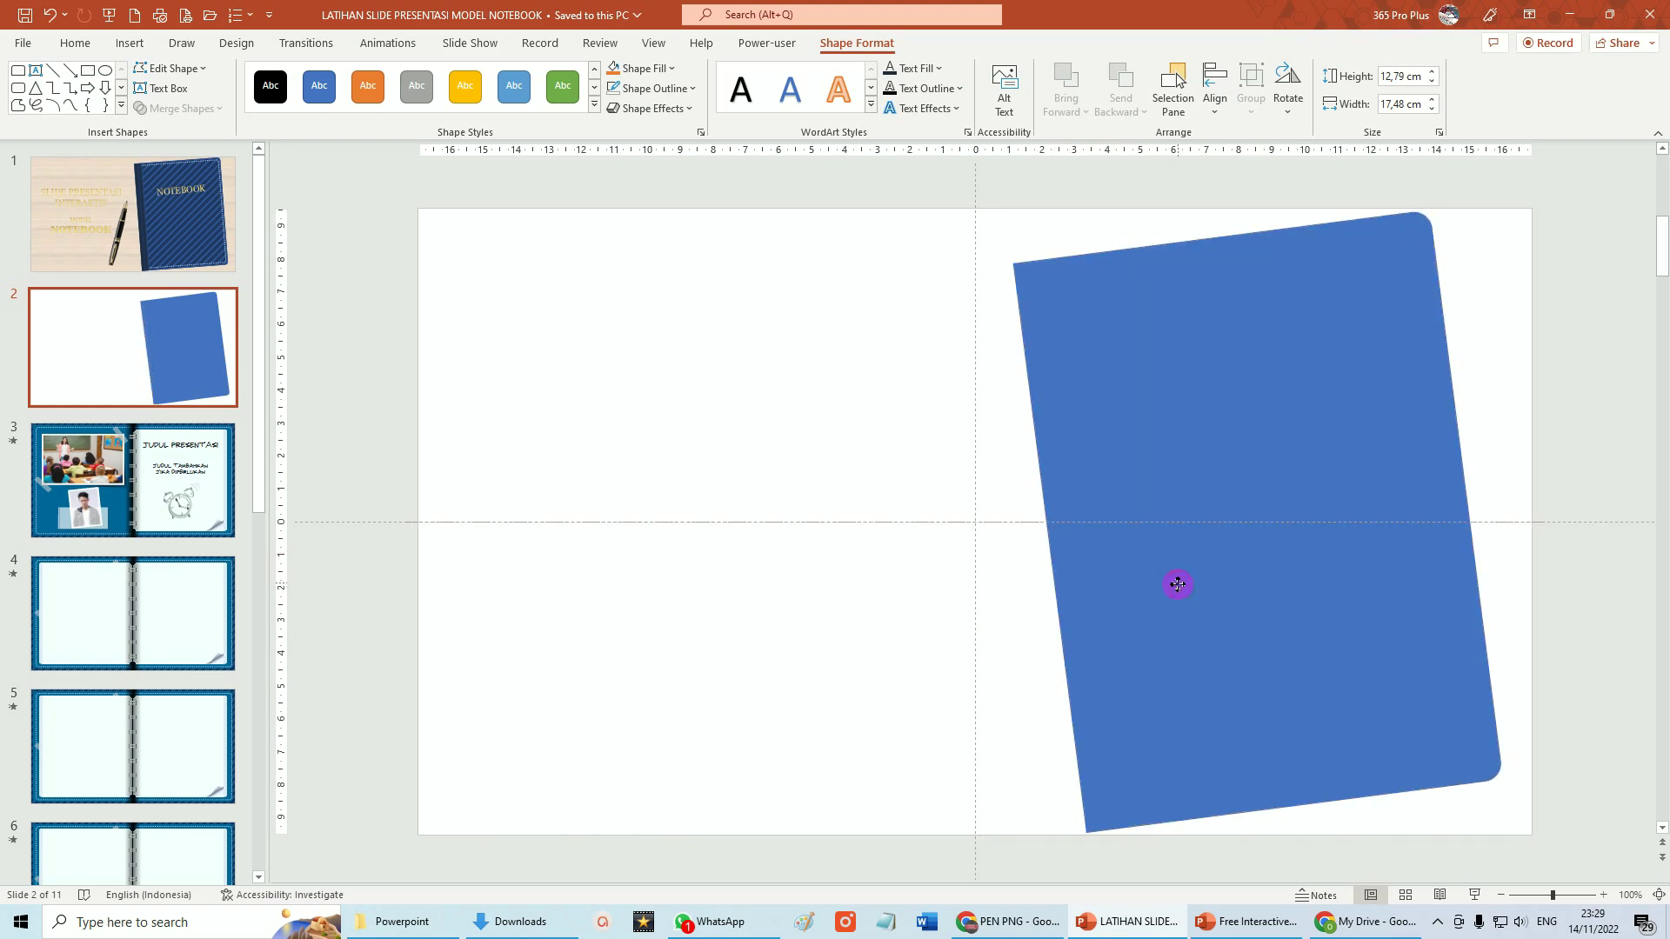
{"action": "left_click", "coordinate": [1142, 378]}
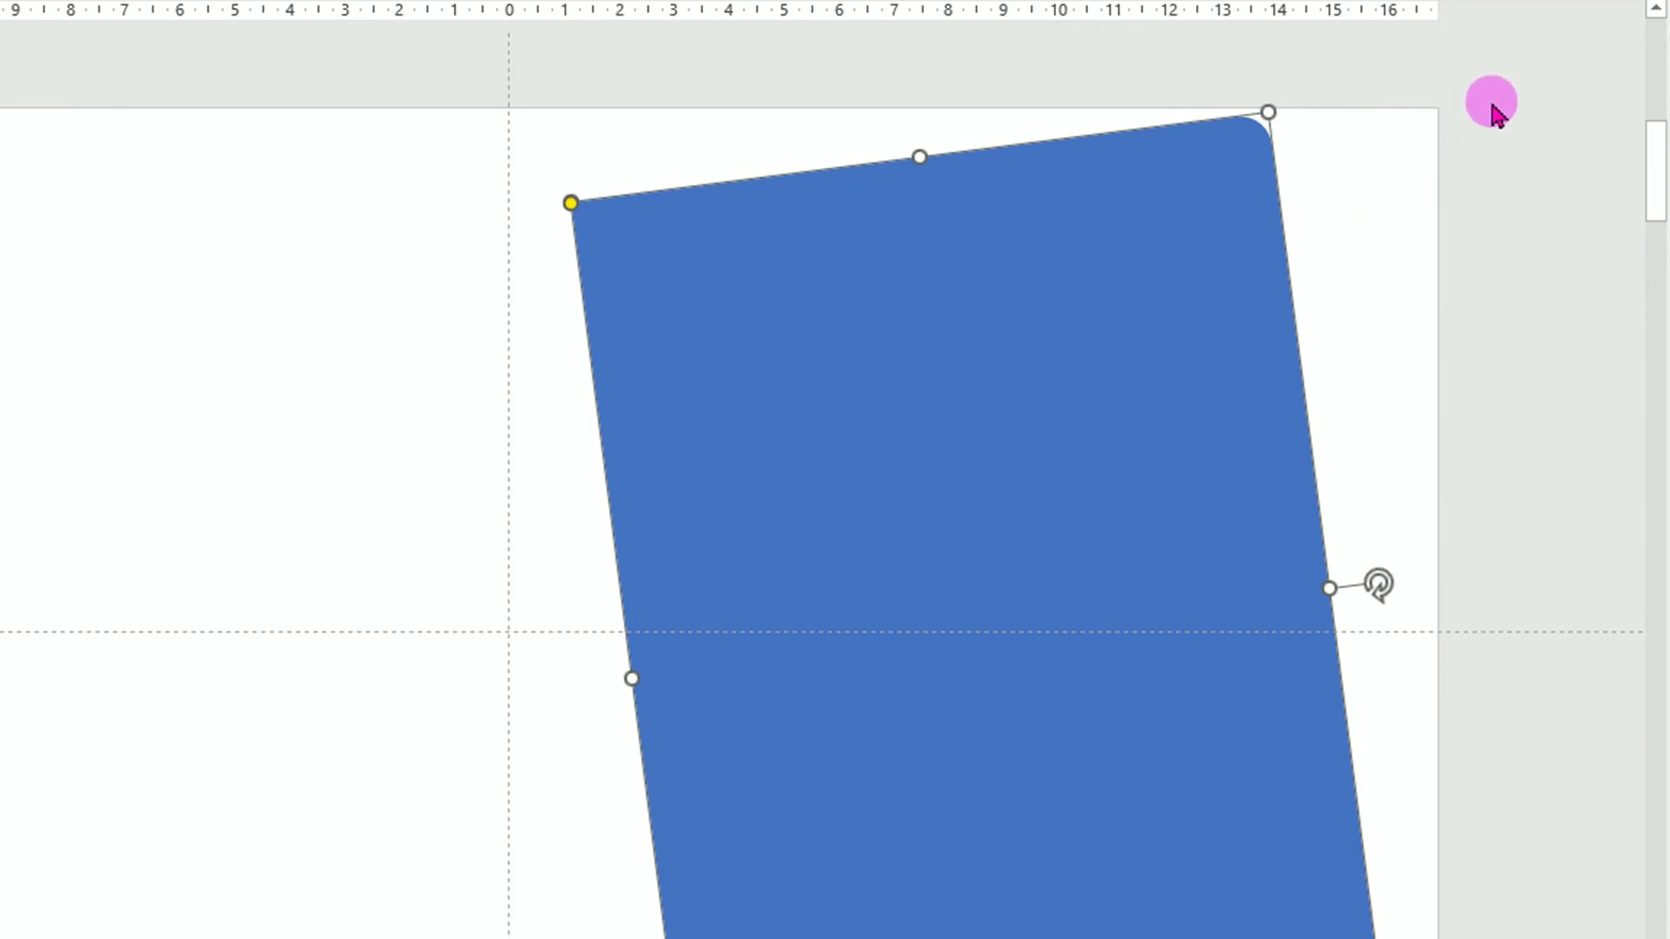
{"action": "right_click", "coordinate": [1493, 111]}
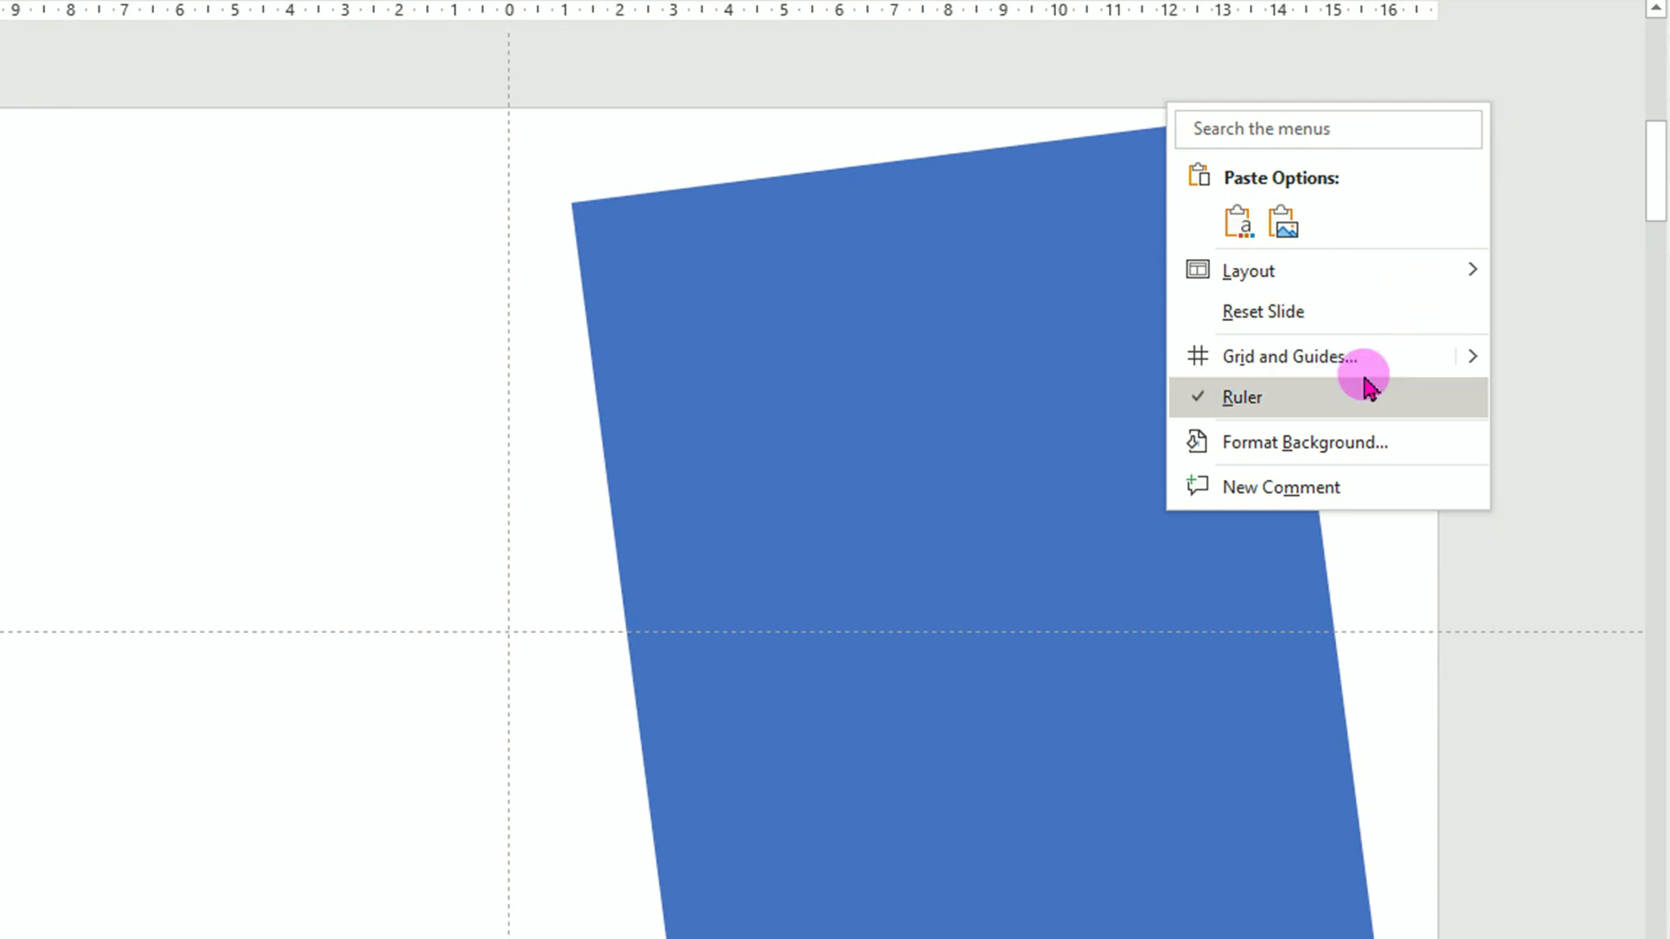
Fill the tilted cover with Wide upward diagonal stripes, Blue Accent 1 Darker 50% on dark blue, and duplicate it
{"action": "left_click", "coordinate": [1364, 448]}
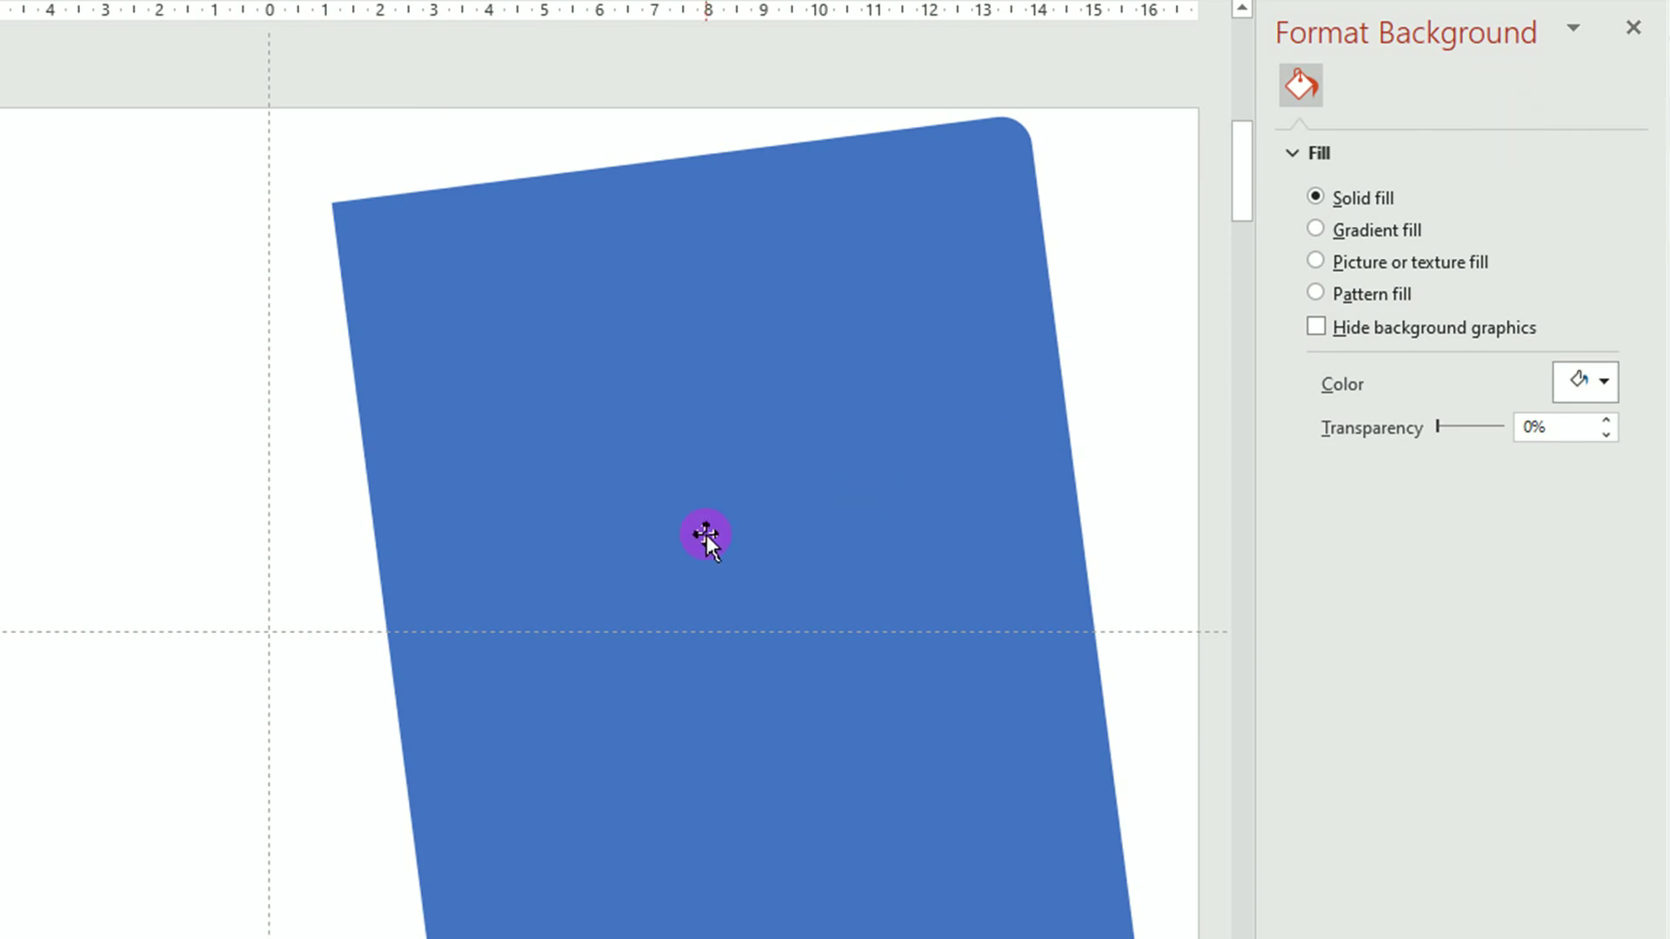
{"action": "left_click", "coordinate": [781, 526]}
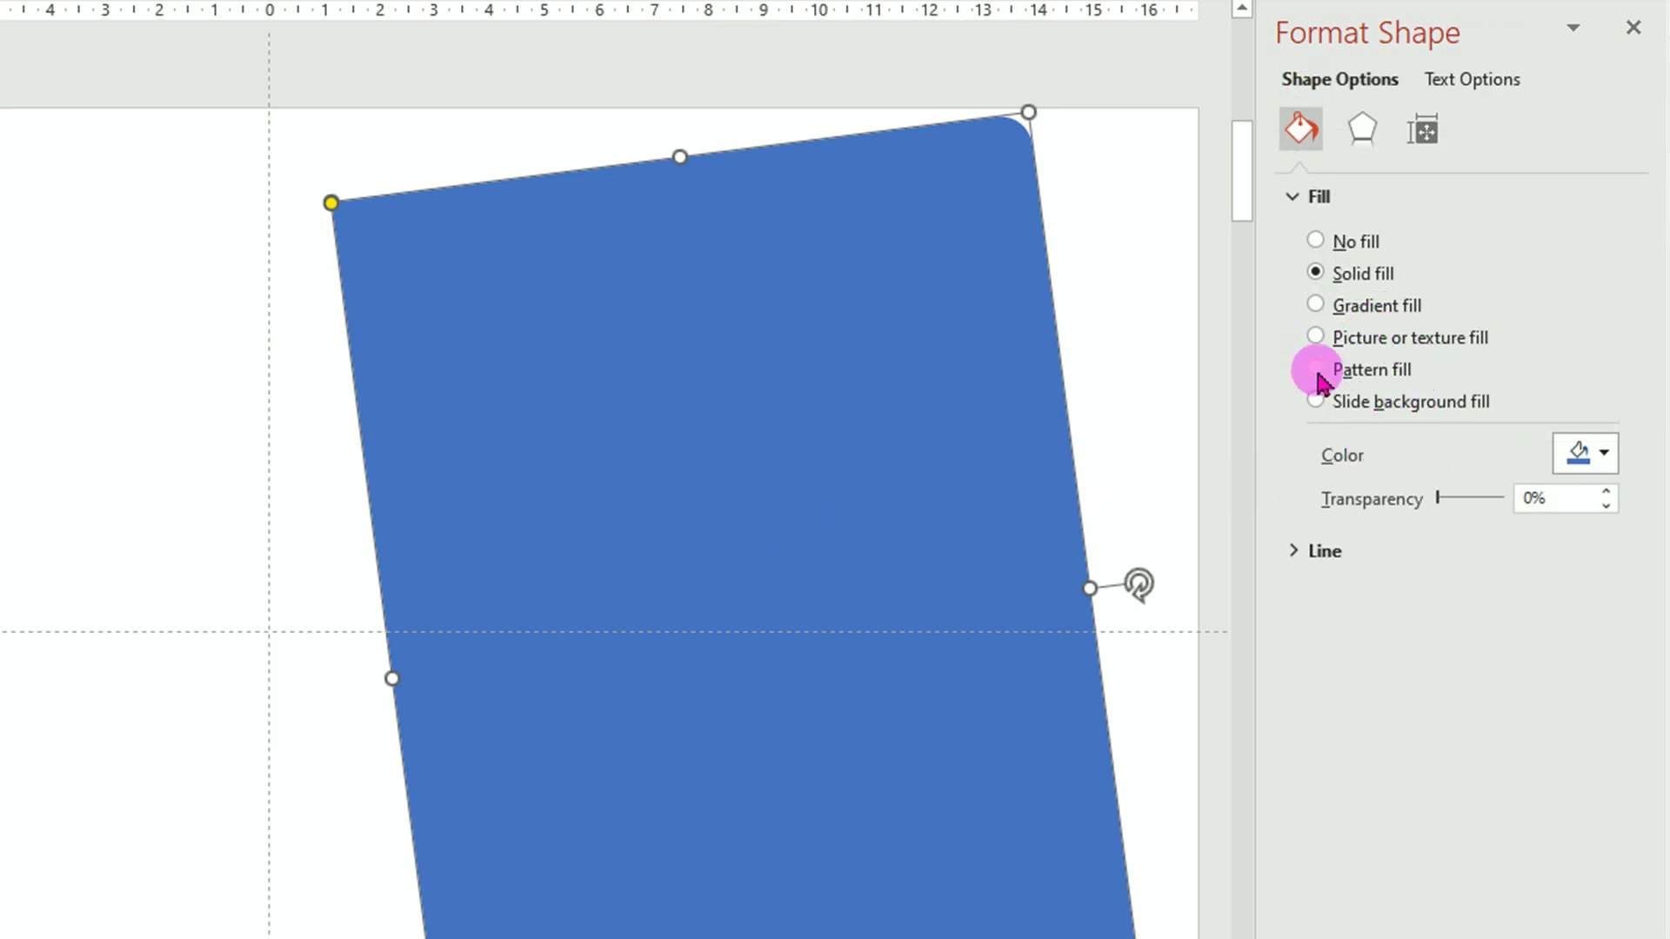
{"action": "left_click", "coordinate": [1316, 369]}
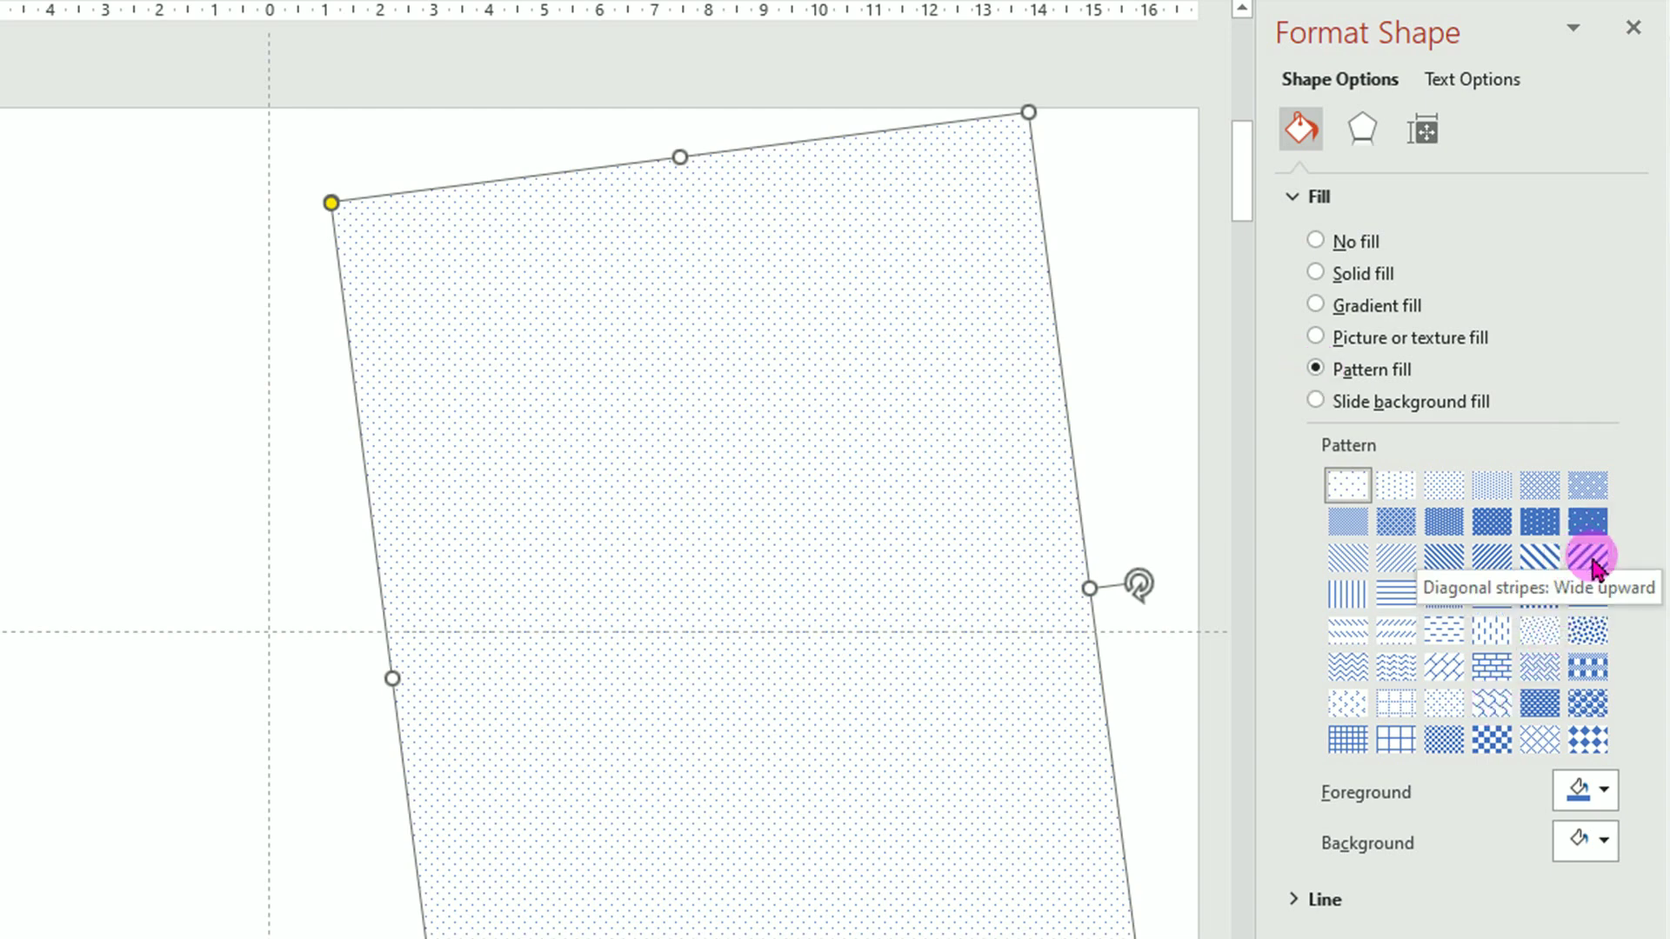
{"action": "left_click", "coordinate": [1588, 558]}
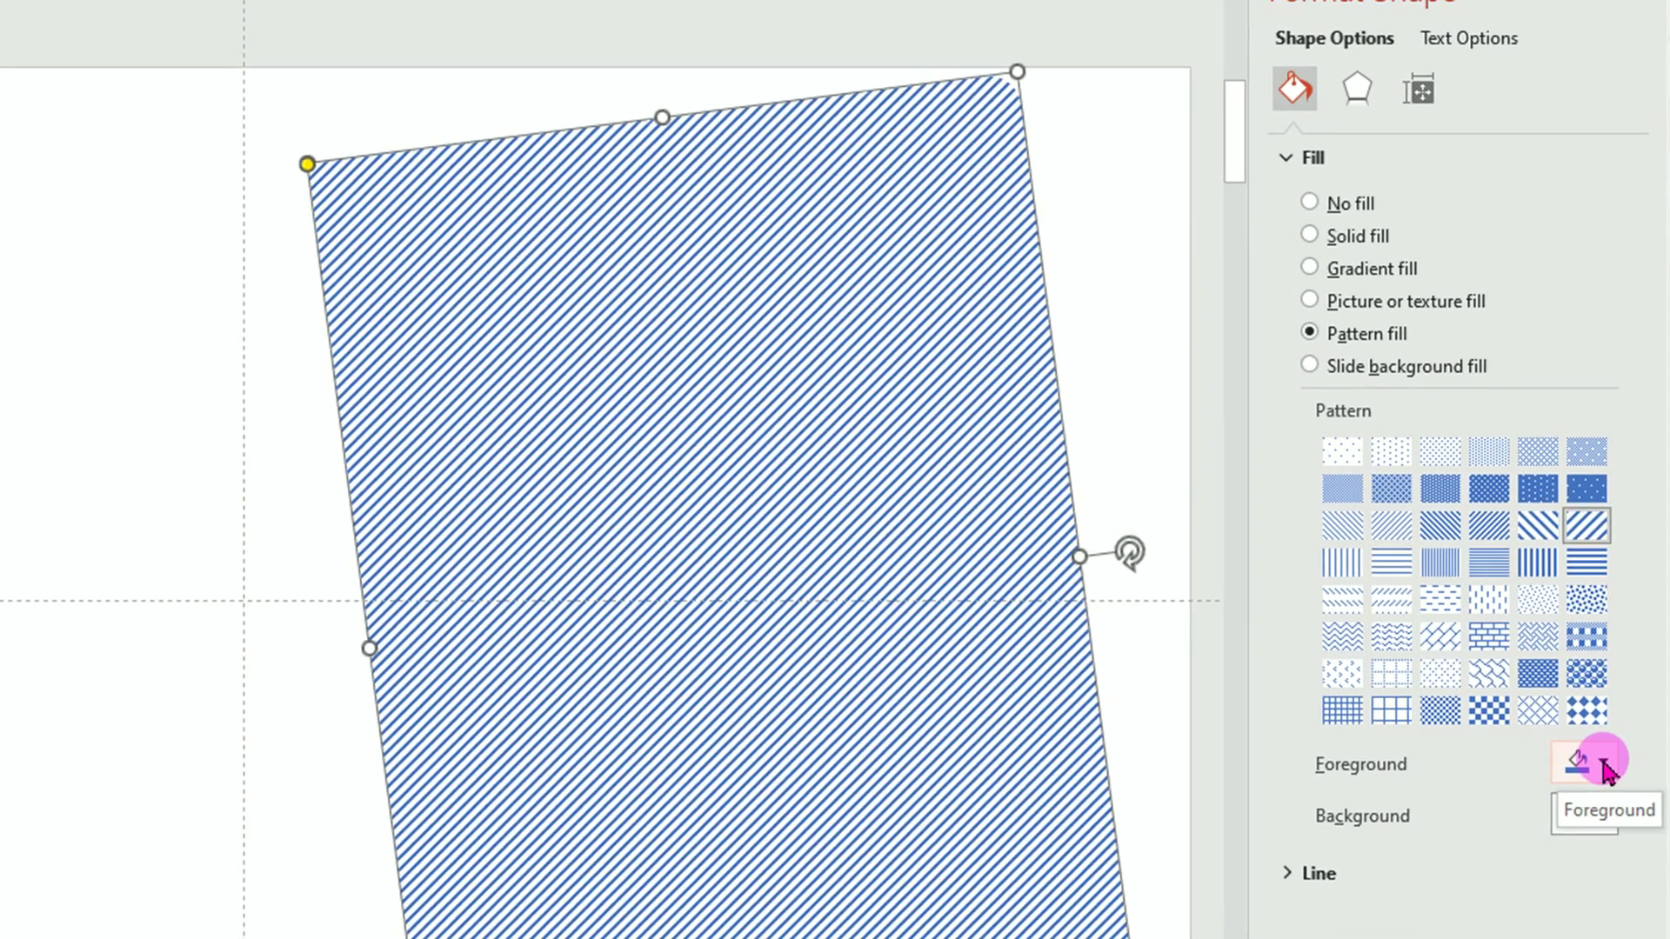
{"action": "left_click", "coordinate": [1605, 794]}
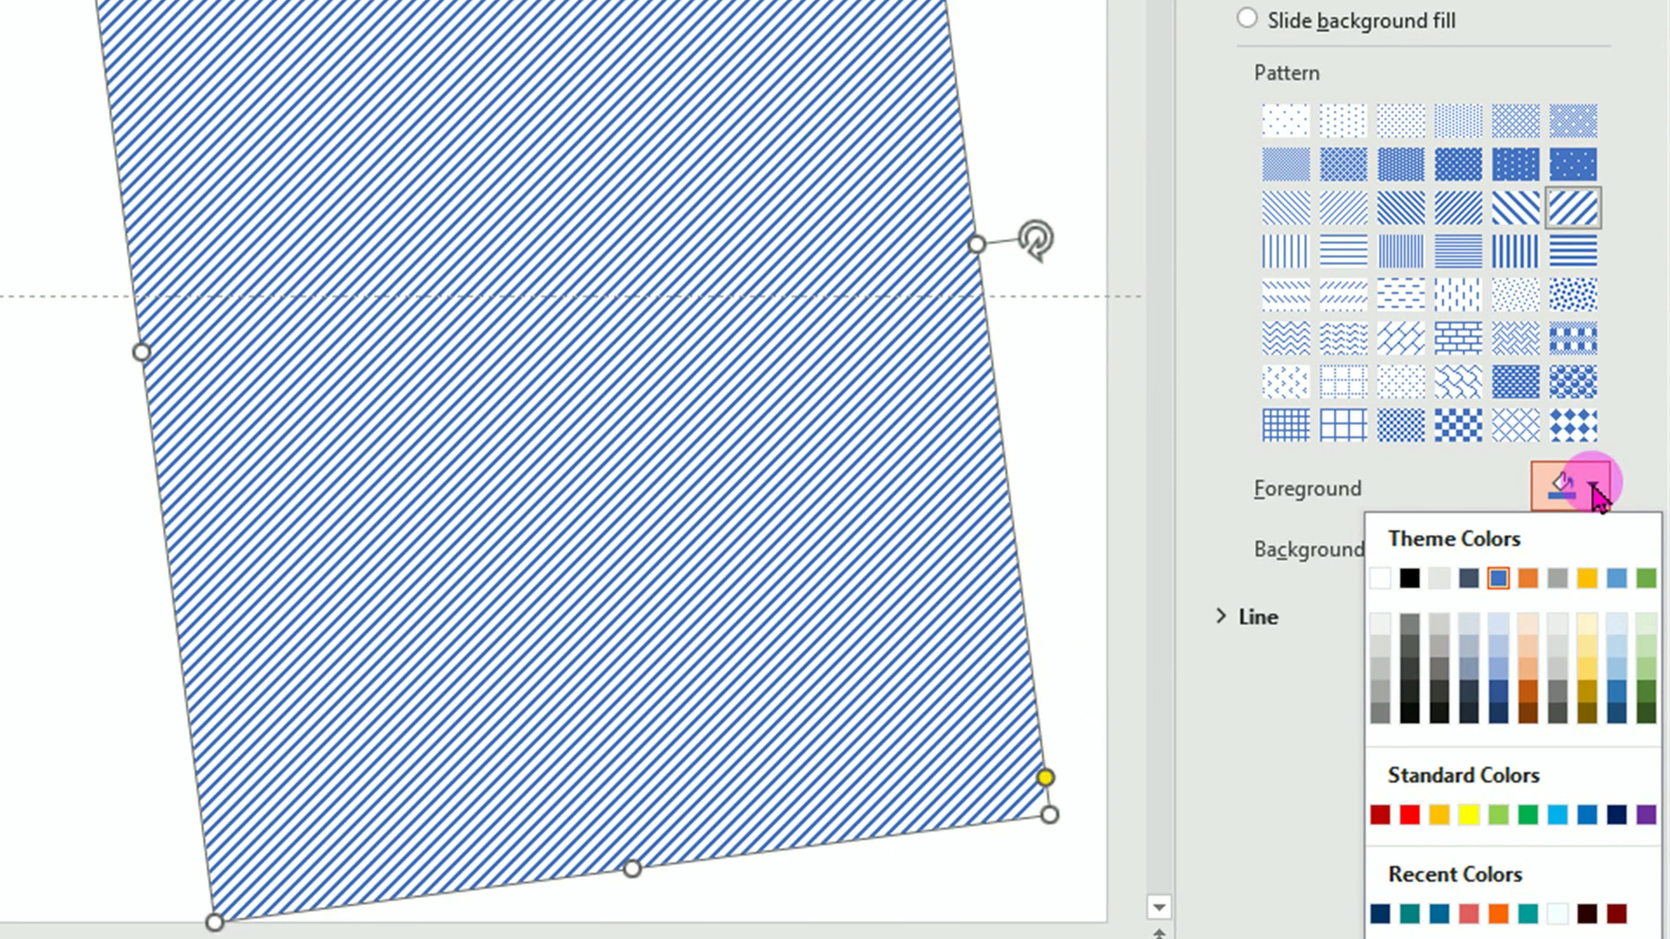
{"action": "left_click", "coordinate": [1498, 712]}
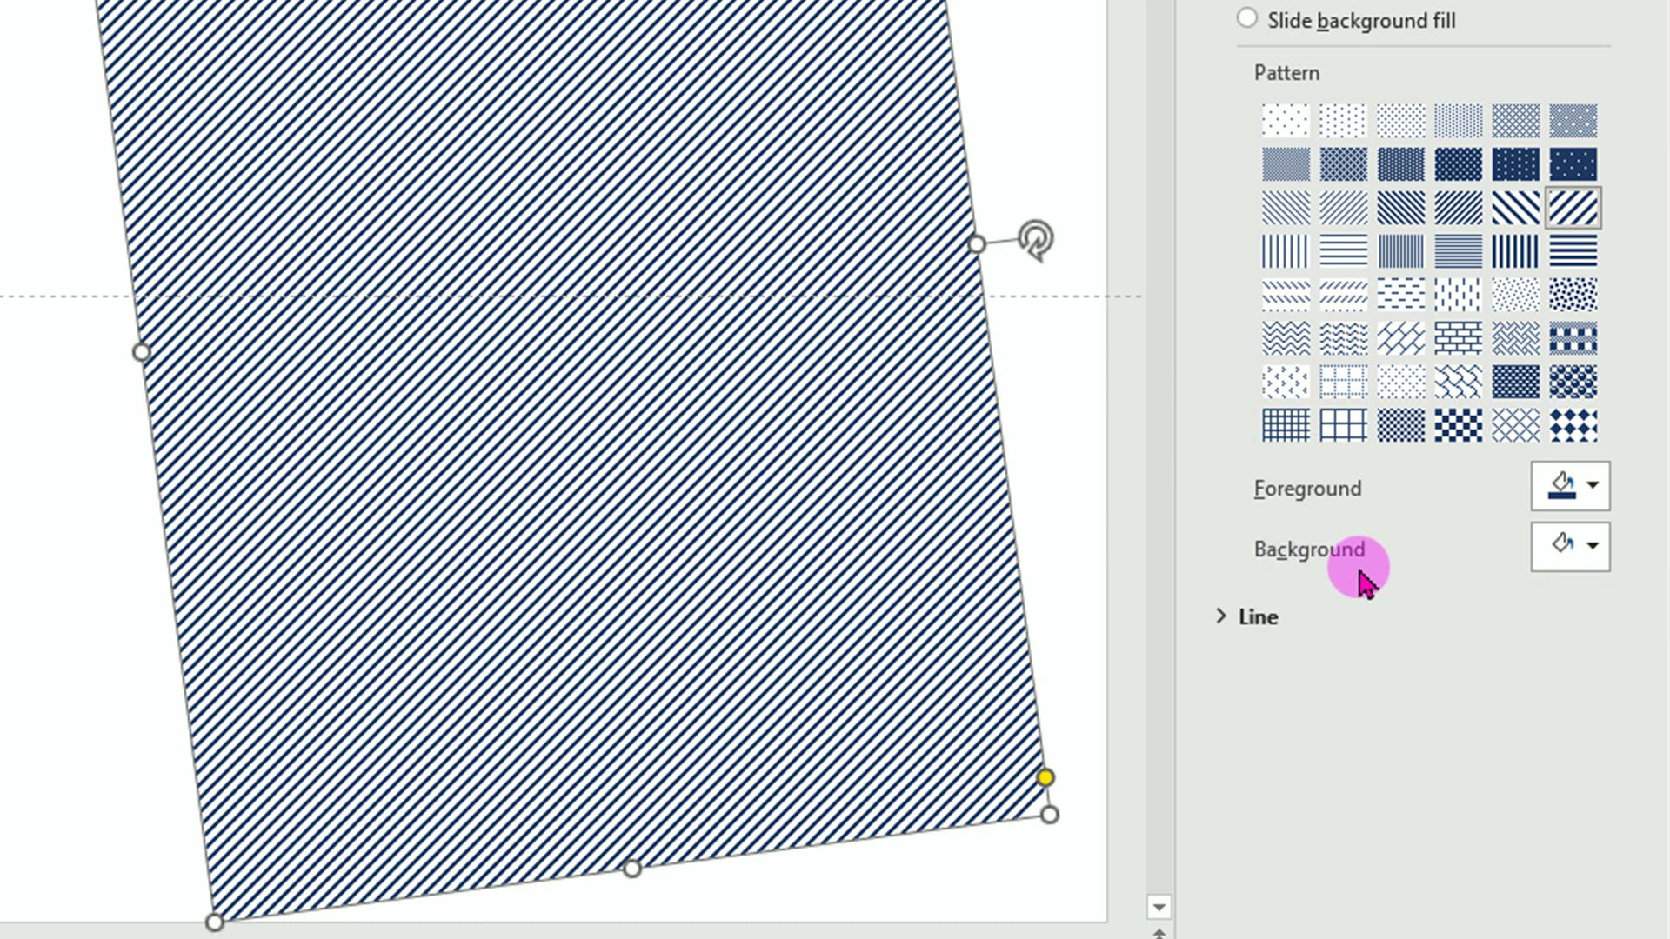
{"action": "left_click", "coordinate": [1593, 546]}
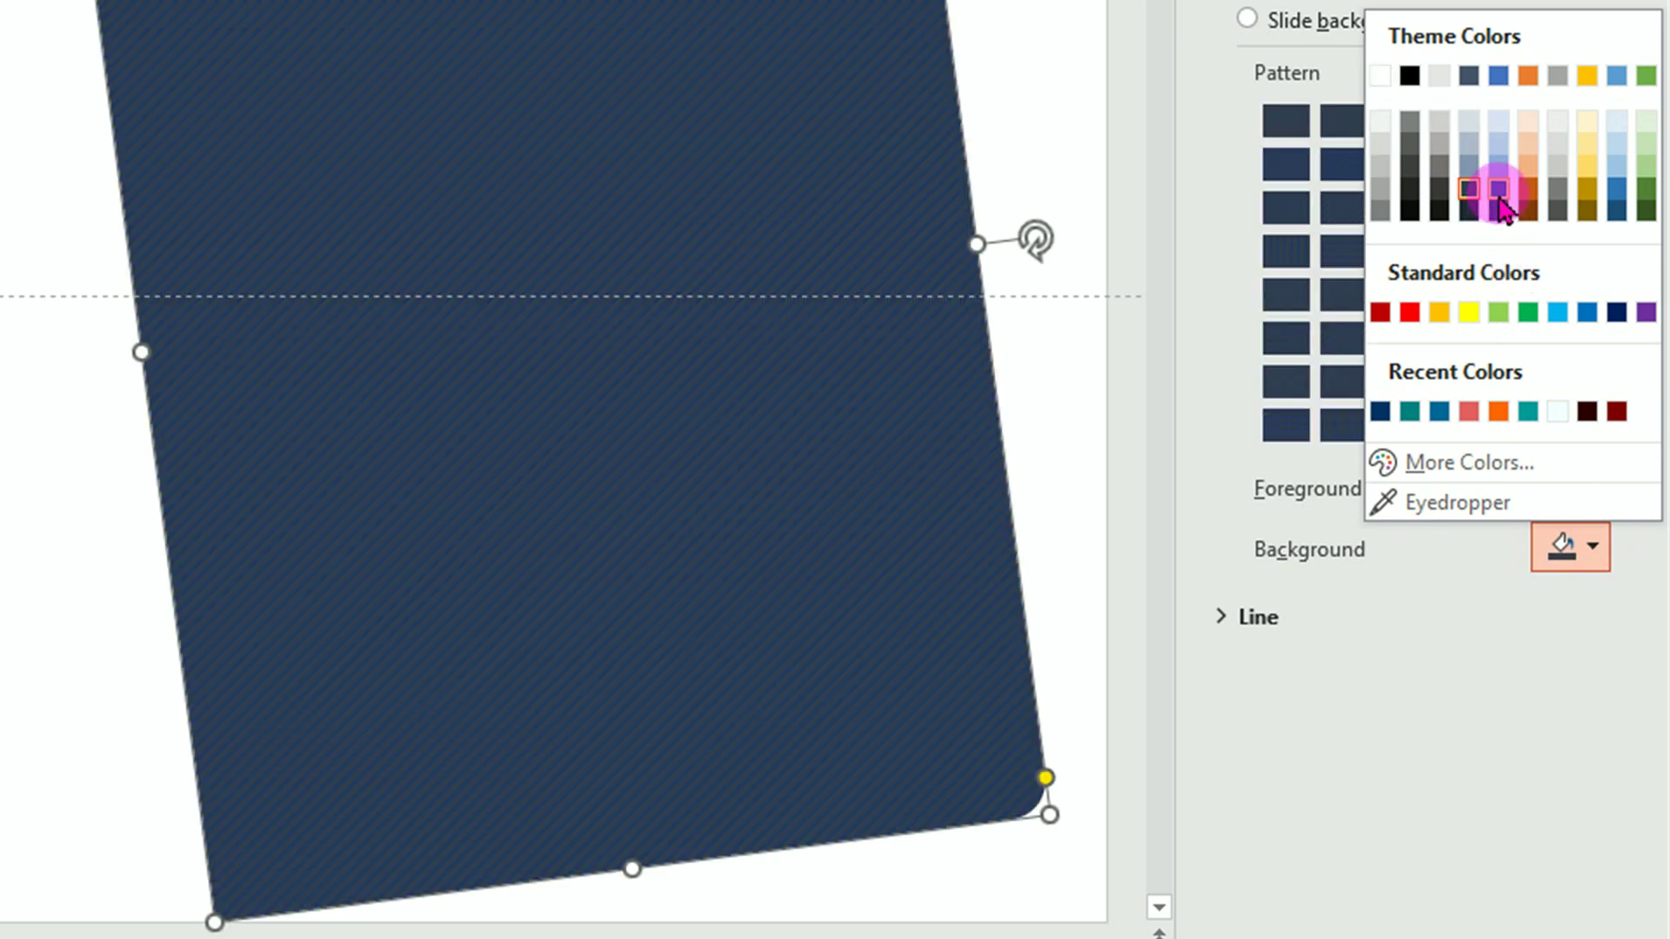
{"action": "left_click", "coordinate": [1498, 198]}
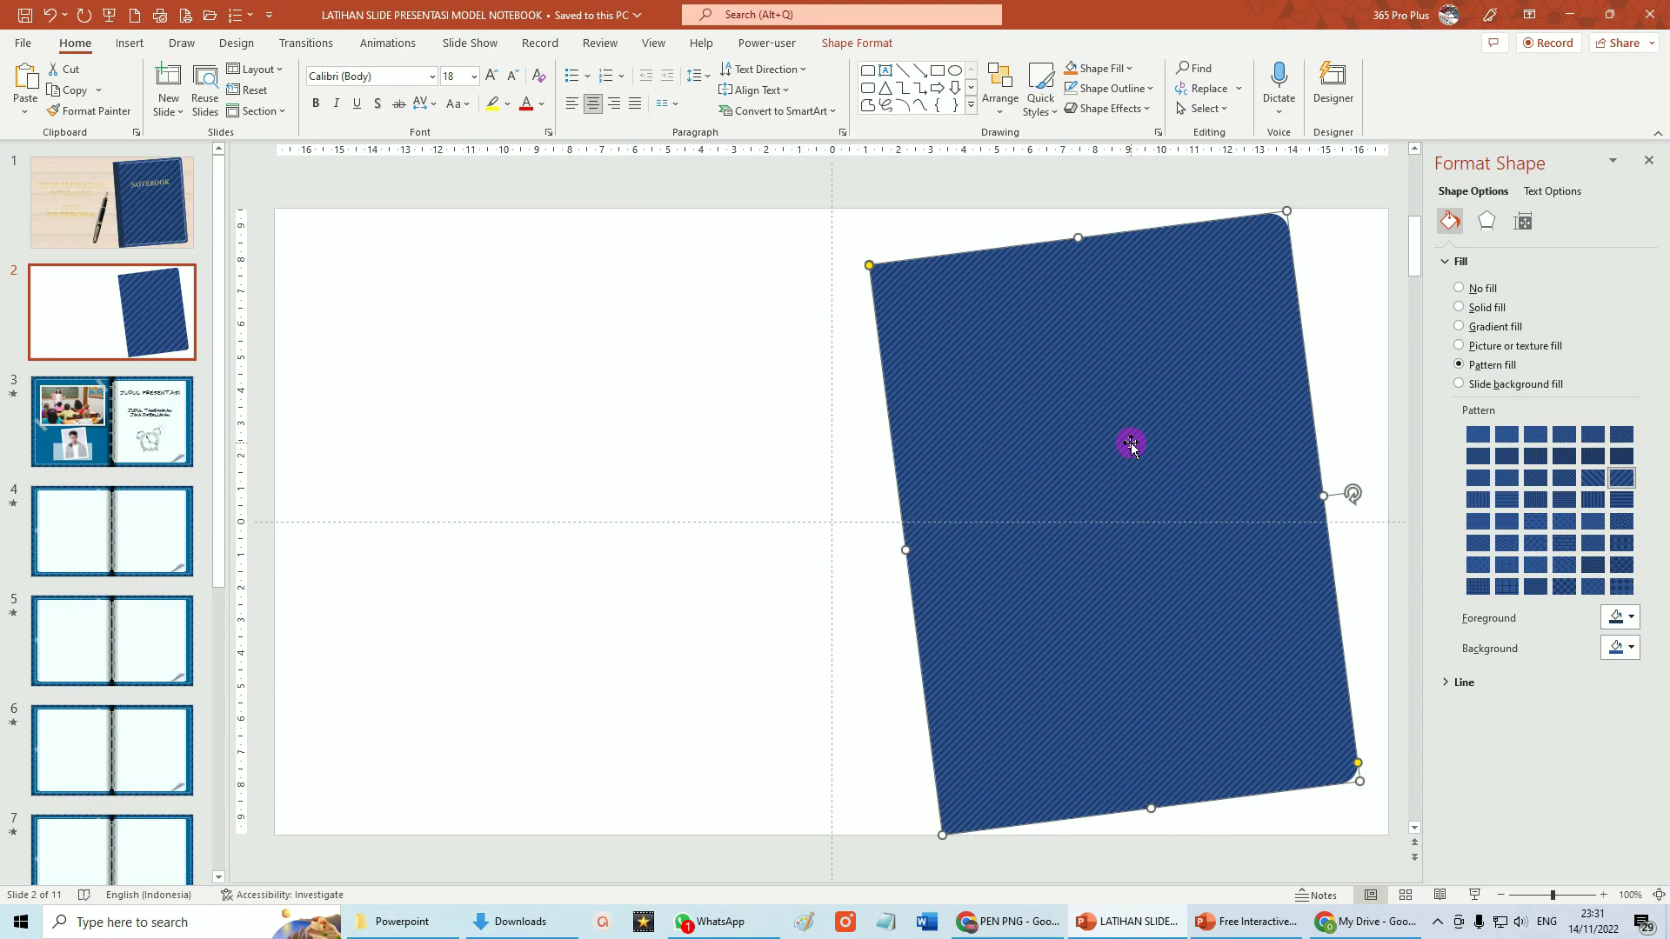
{"action": "key", "text": "ctrl+d"}
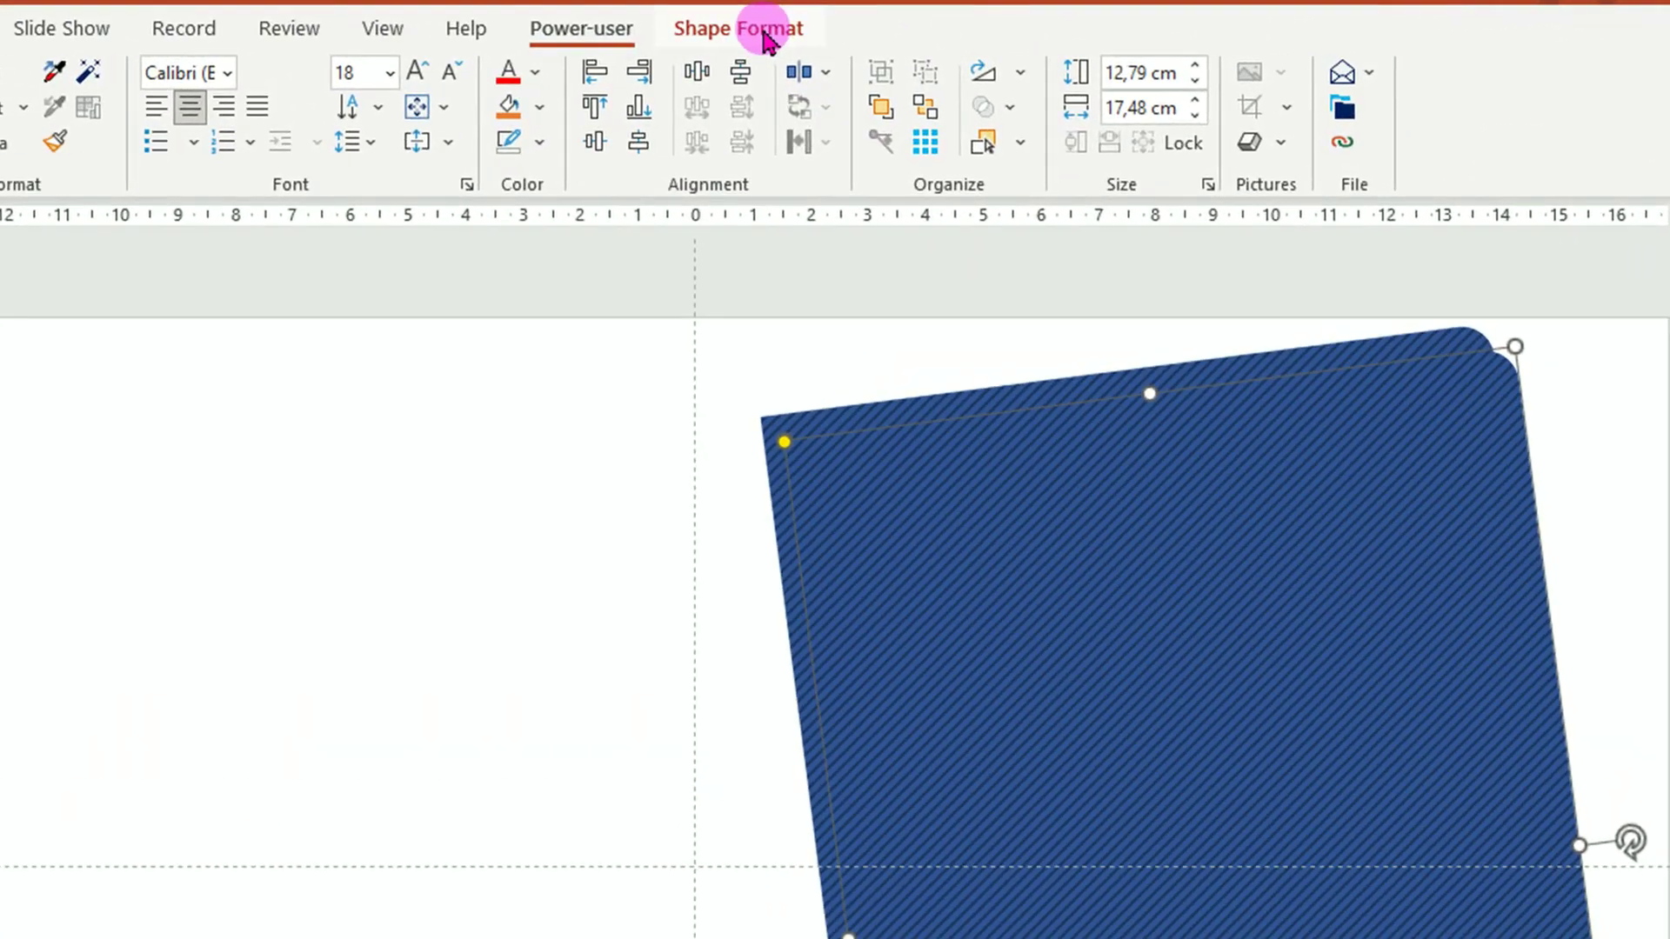
Give the cover copy a light blue, 1½ pt dashed outline like stitching
{"action": "left_click", "coordinate": [869, 43]}
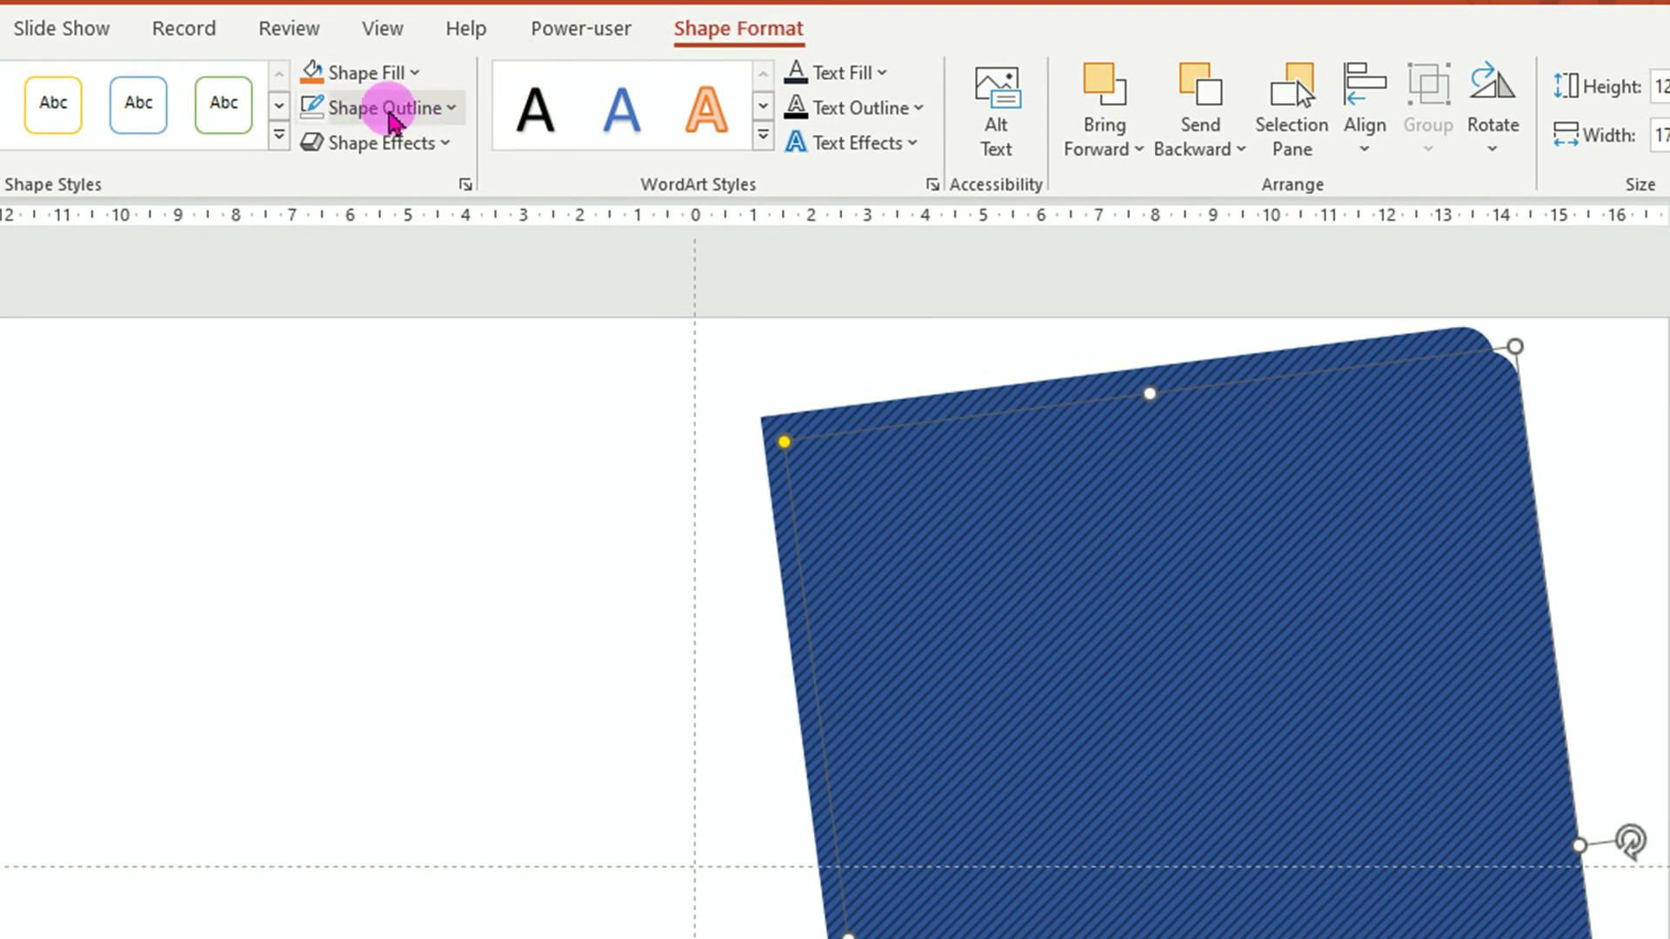
{"action": "left_click", "coordinate": [451, 112]}
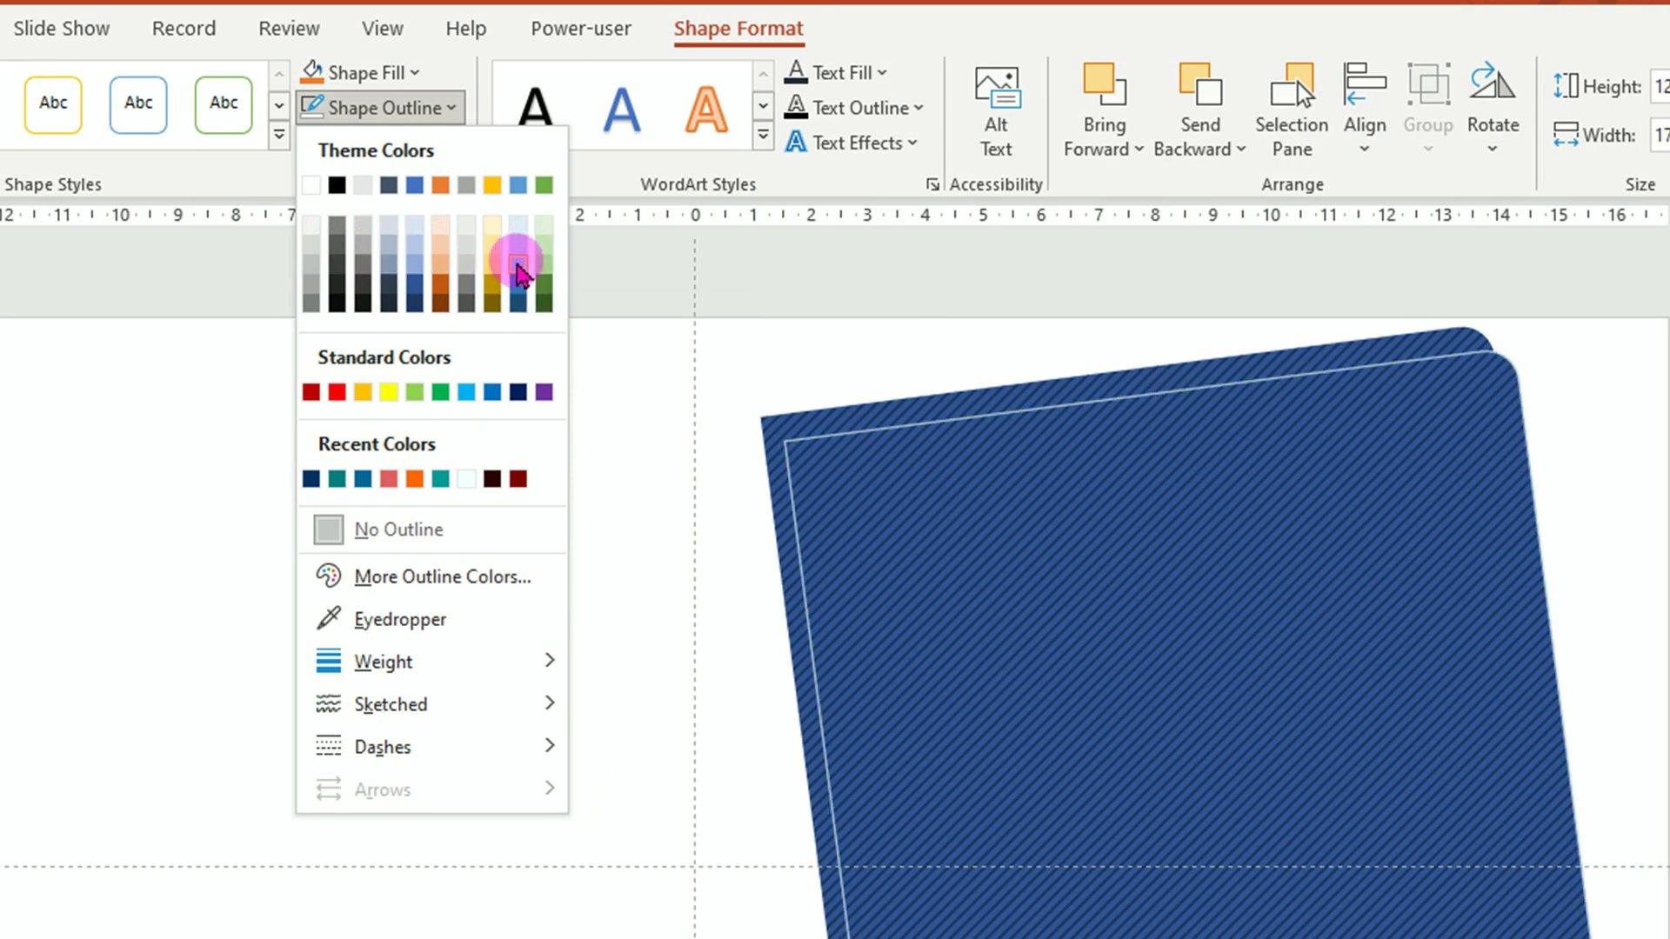
{"action": "left_click", "coordinate": [517, 265]}
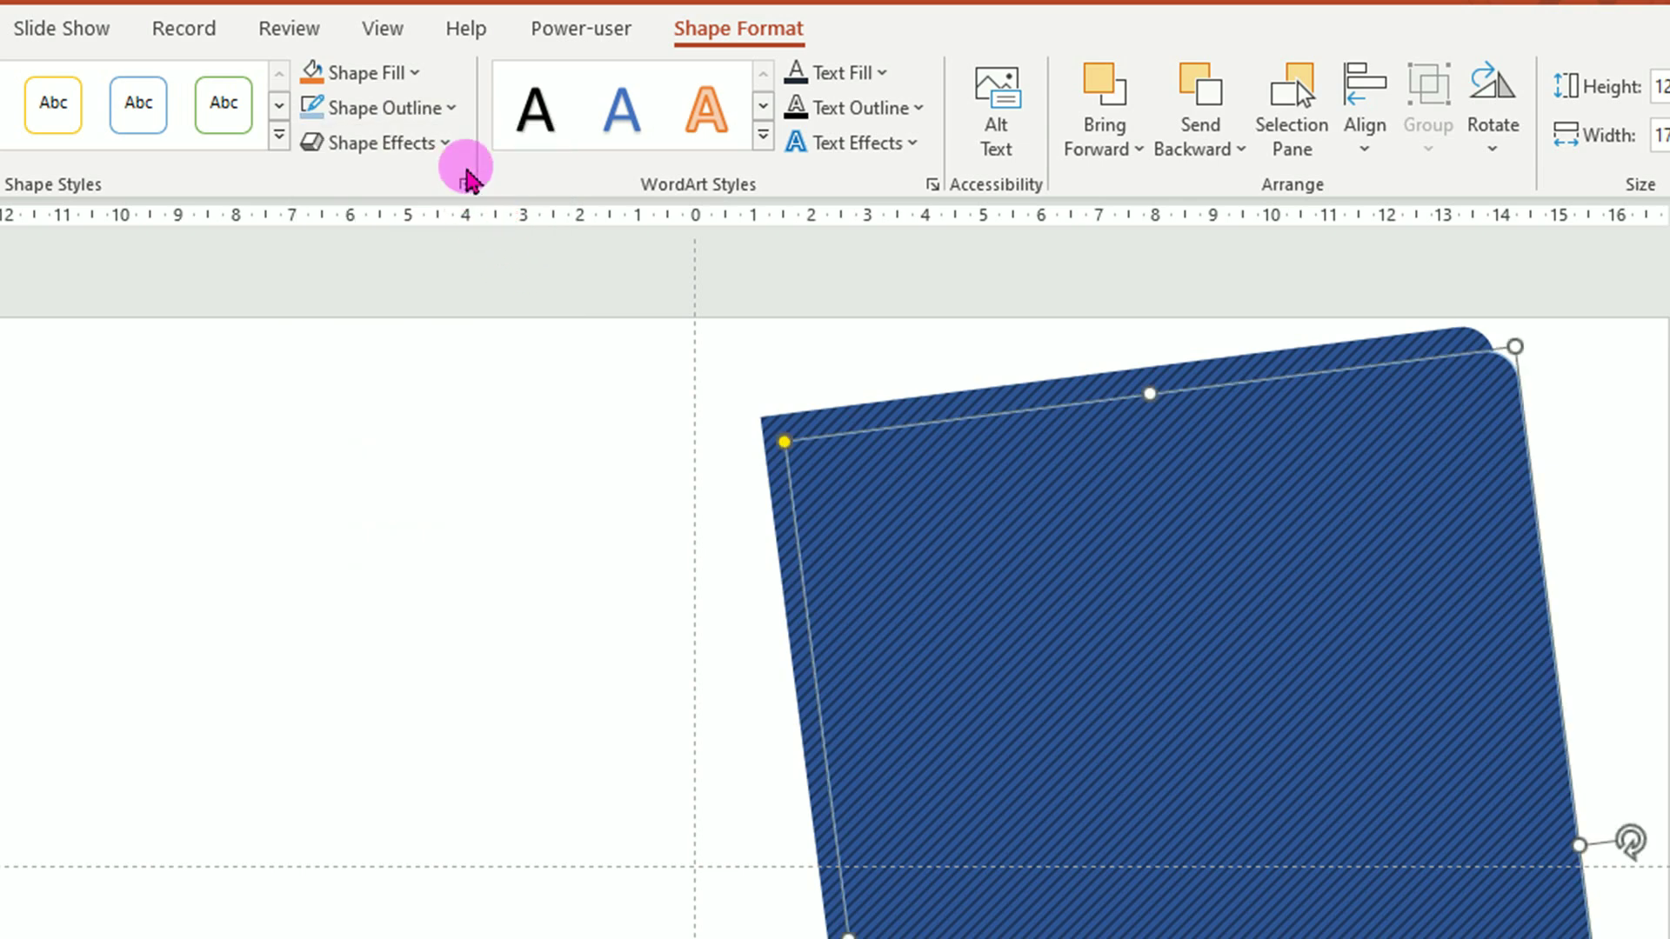
{"action": "left_click", "coordinate": [452, 108]}
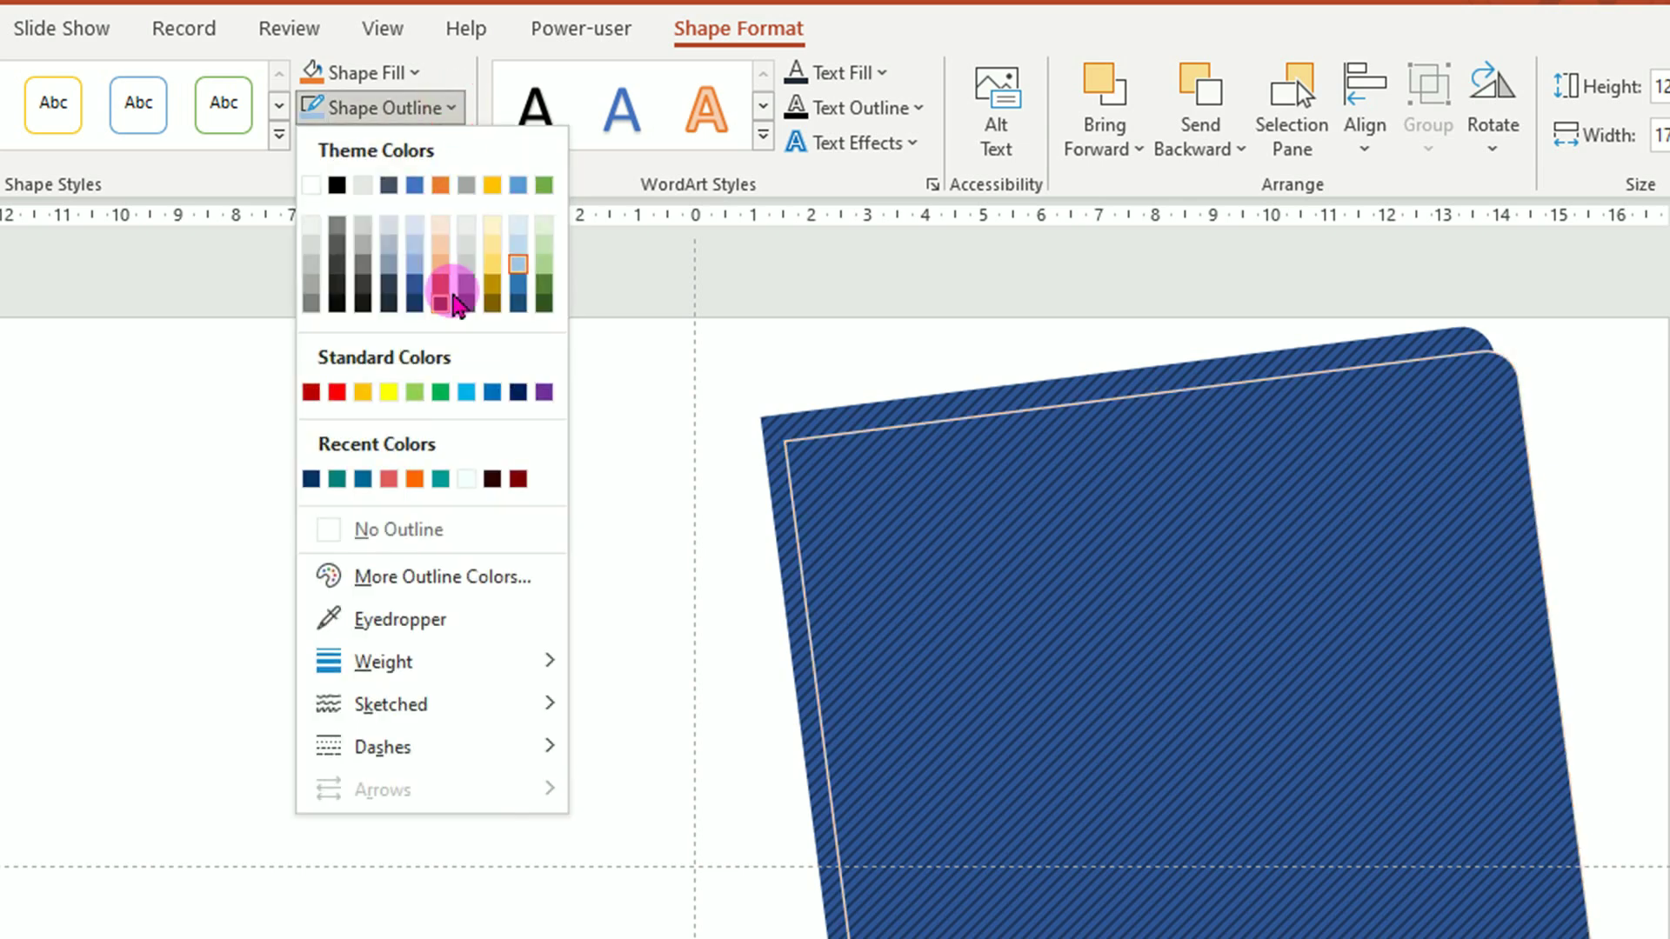
{"action": "mouse_move", "coordinate": [431, 661]}
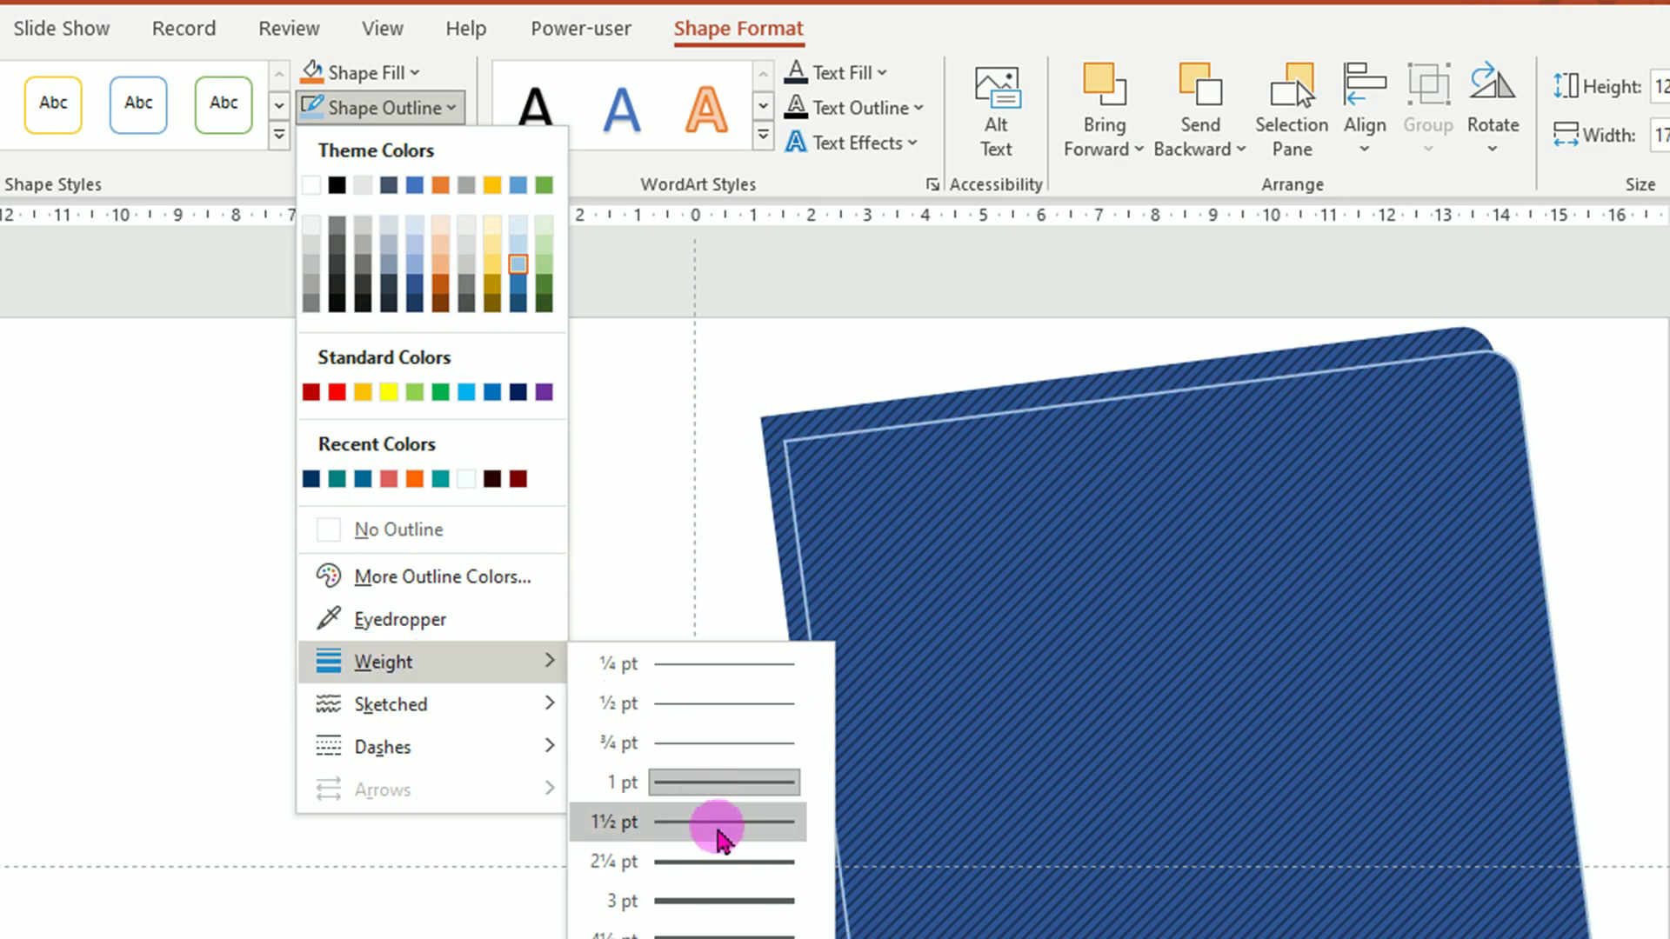
{"action": "left_click", "coordinate": [720, 833]}
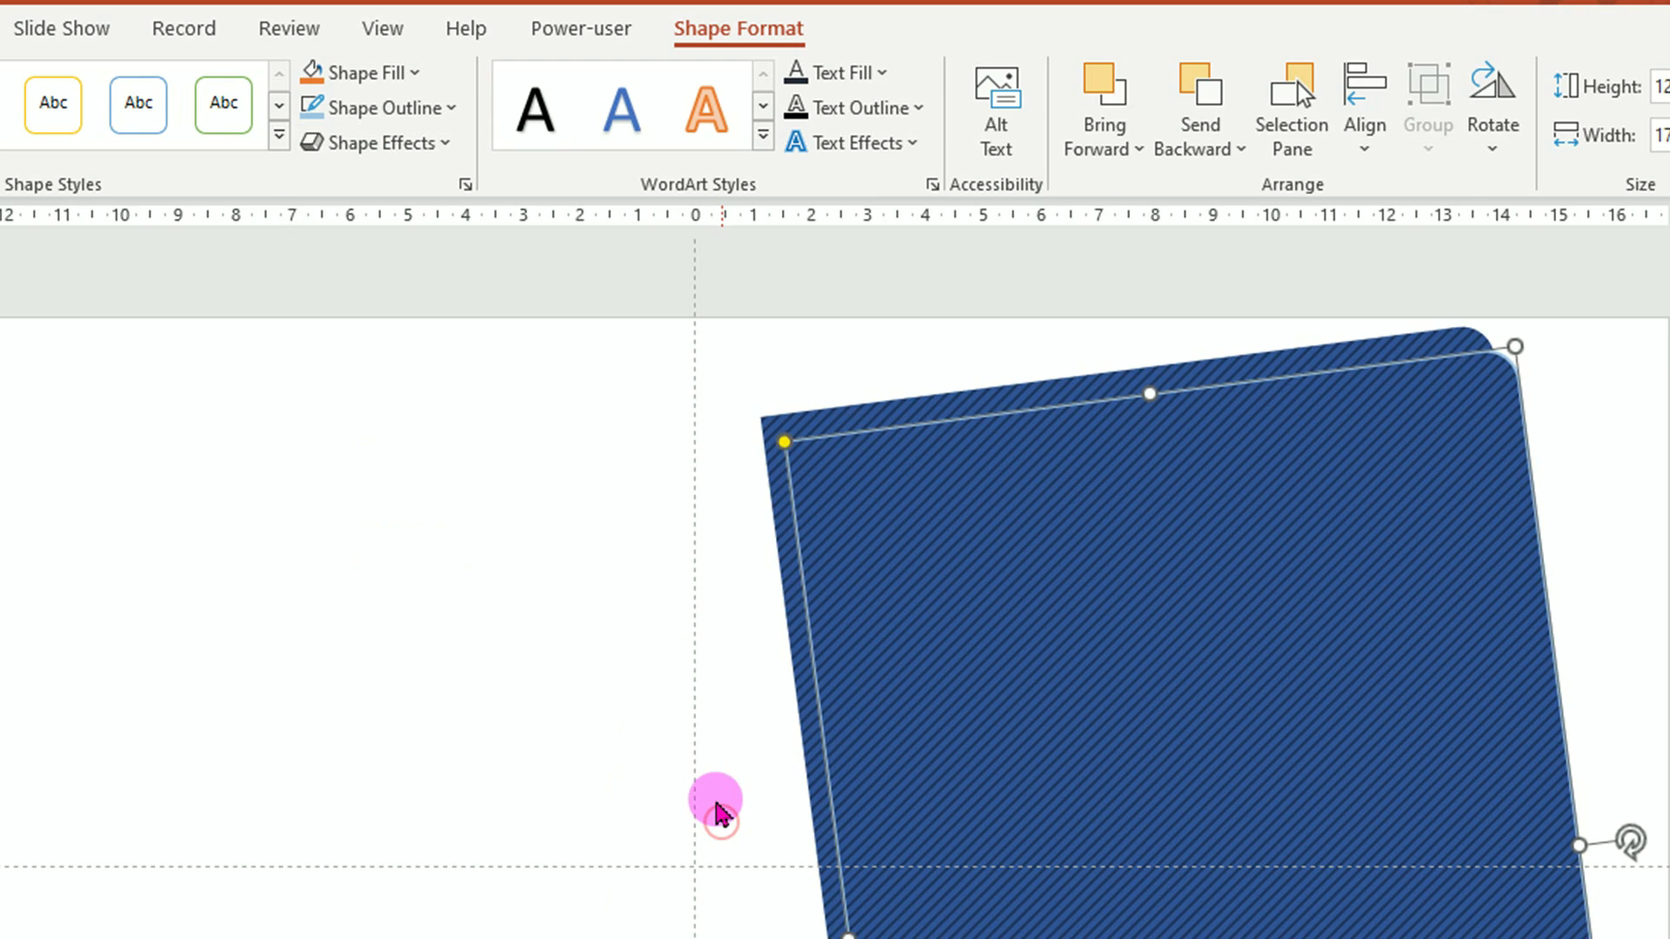
{"action": "left_click", "coordinate": [452, 109]}
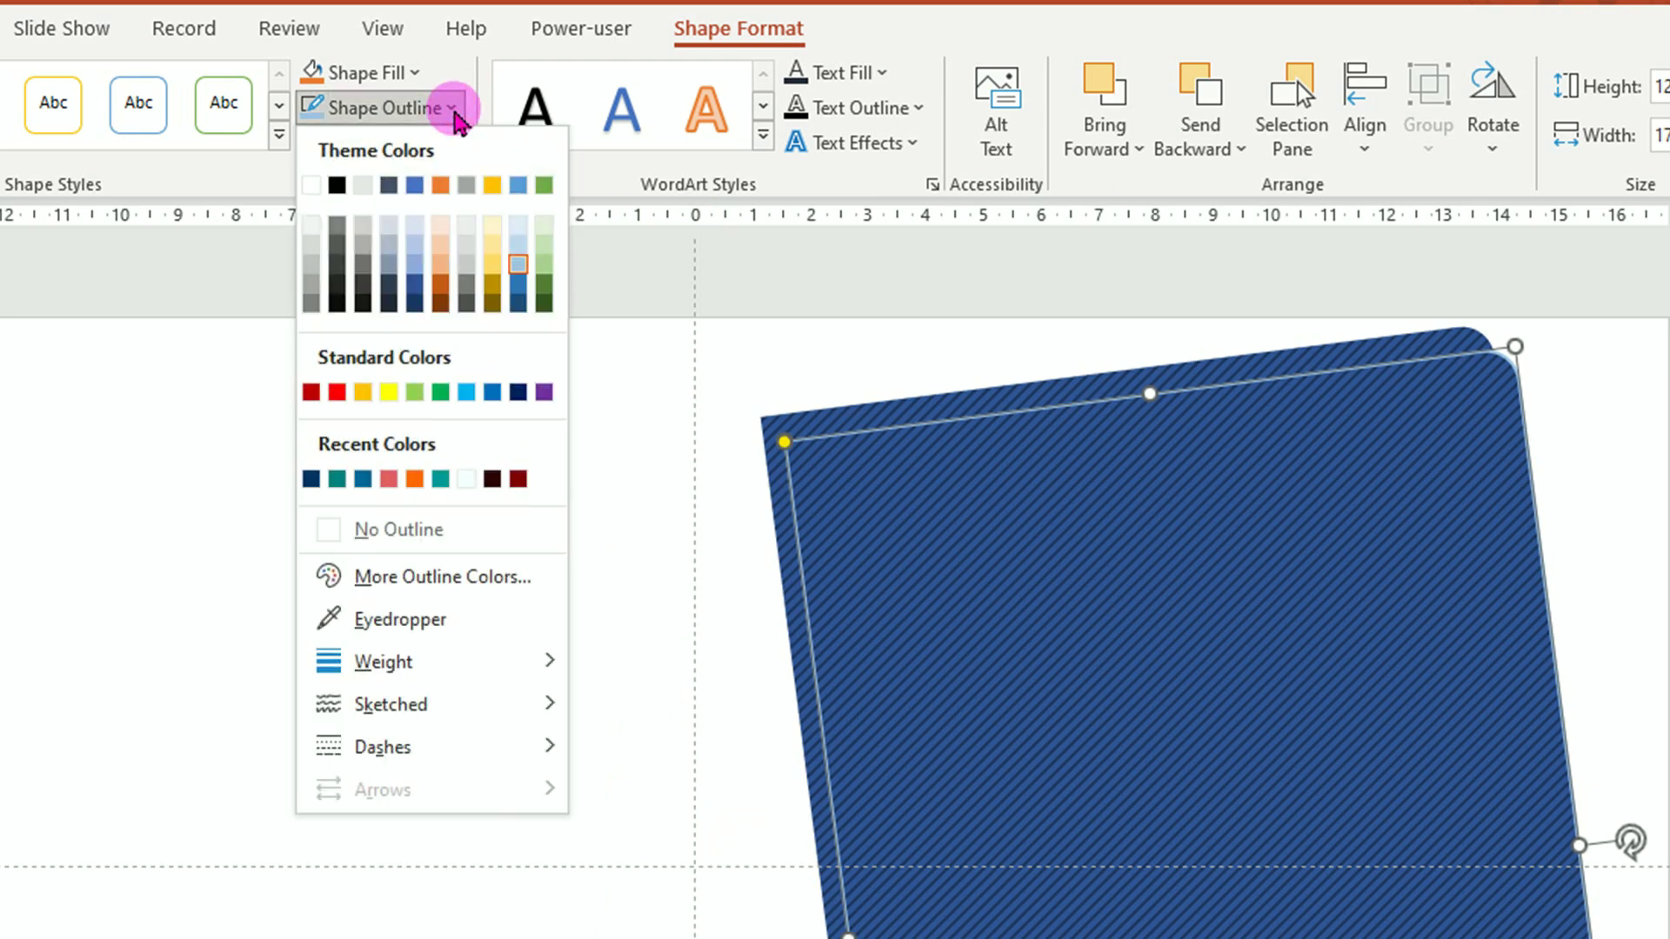
{"action": "mouse_move", "coordinate": [431, 747]}
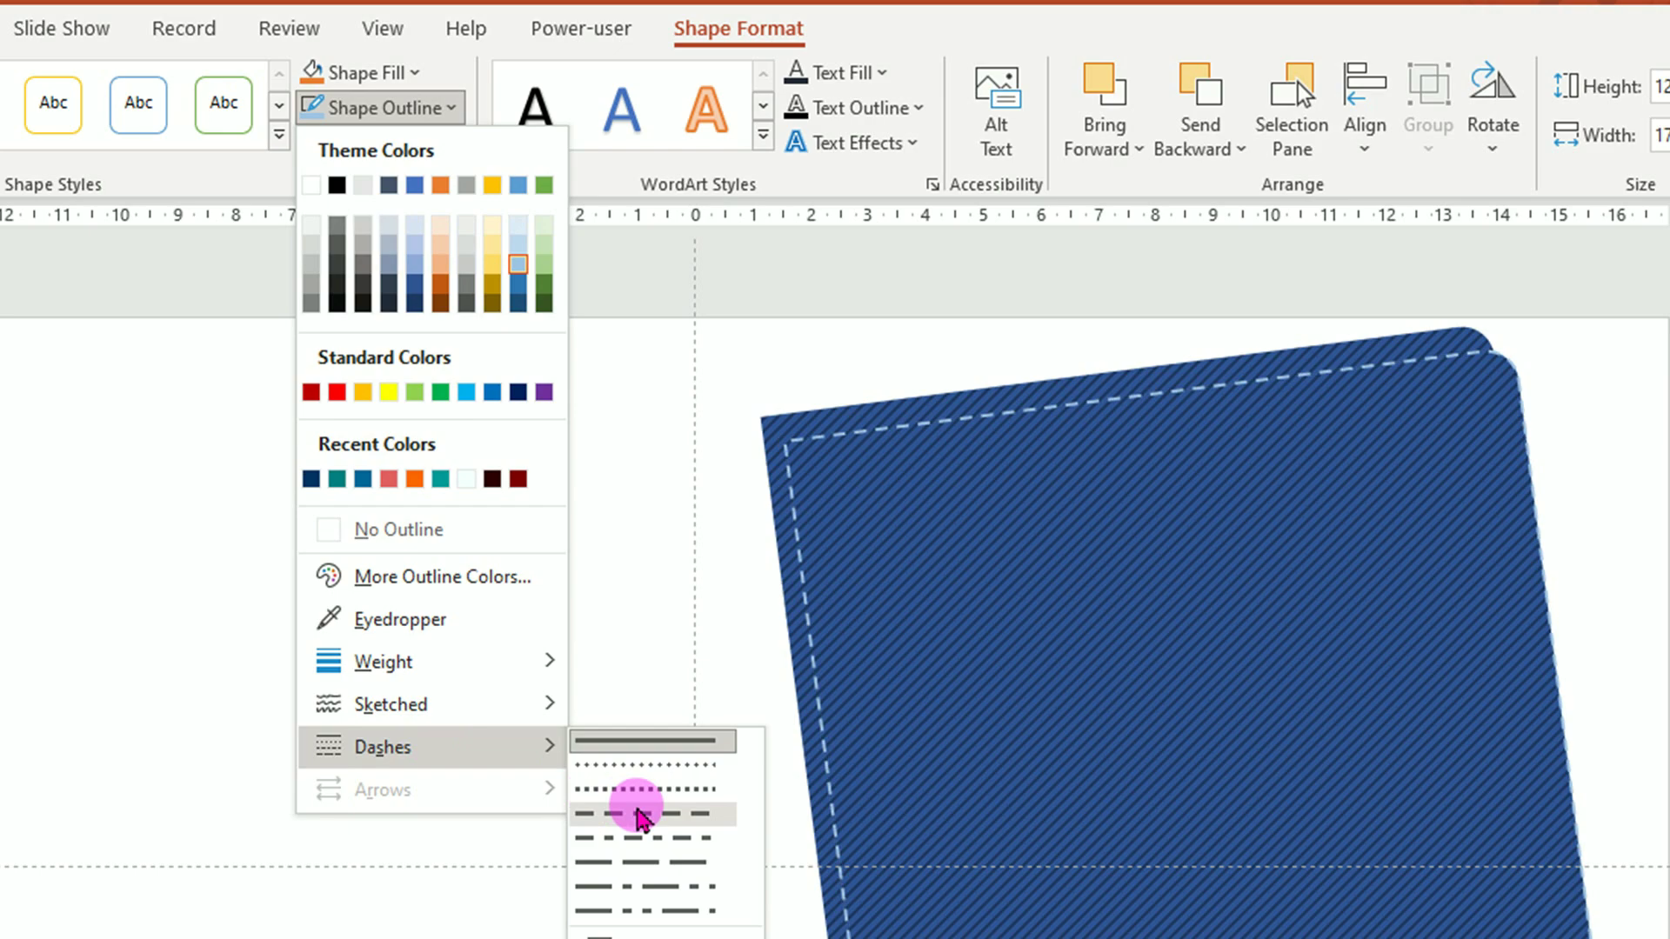
{"action": "left_click", "coordinate": [642, 813]}
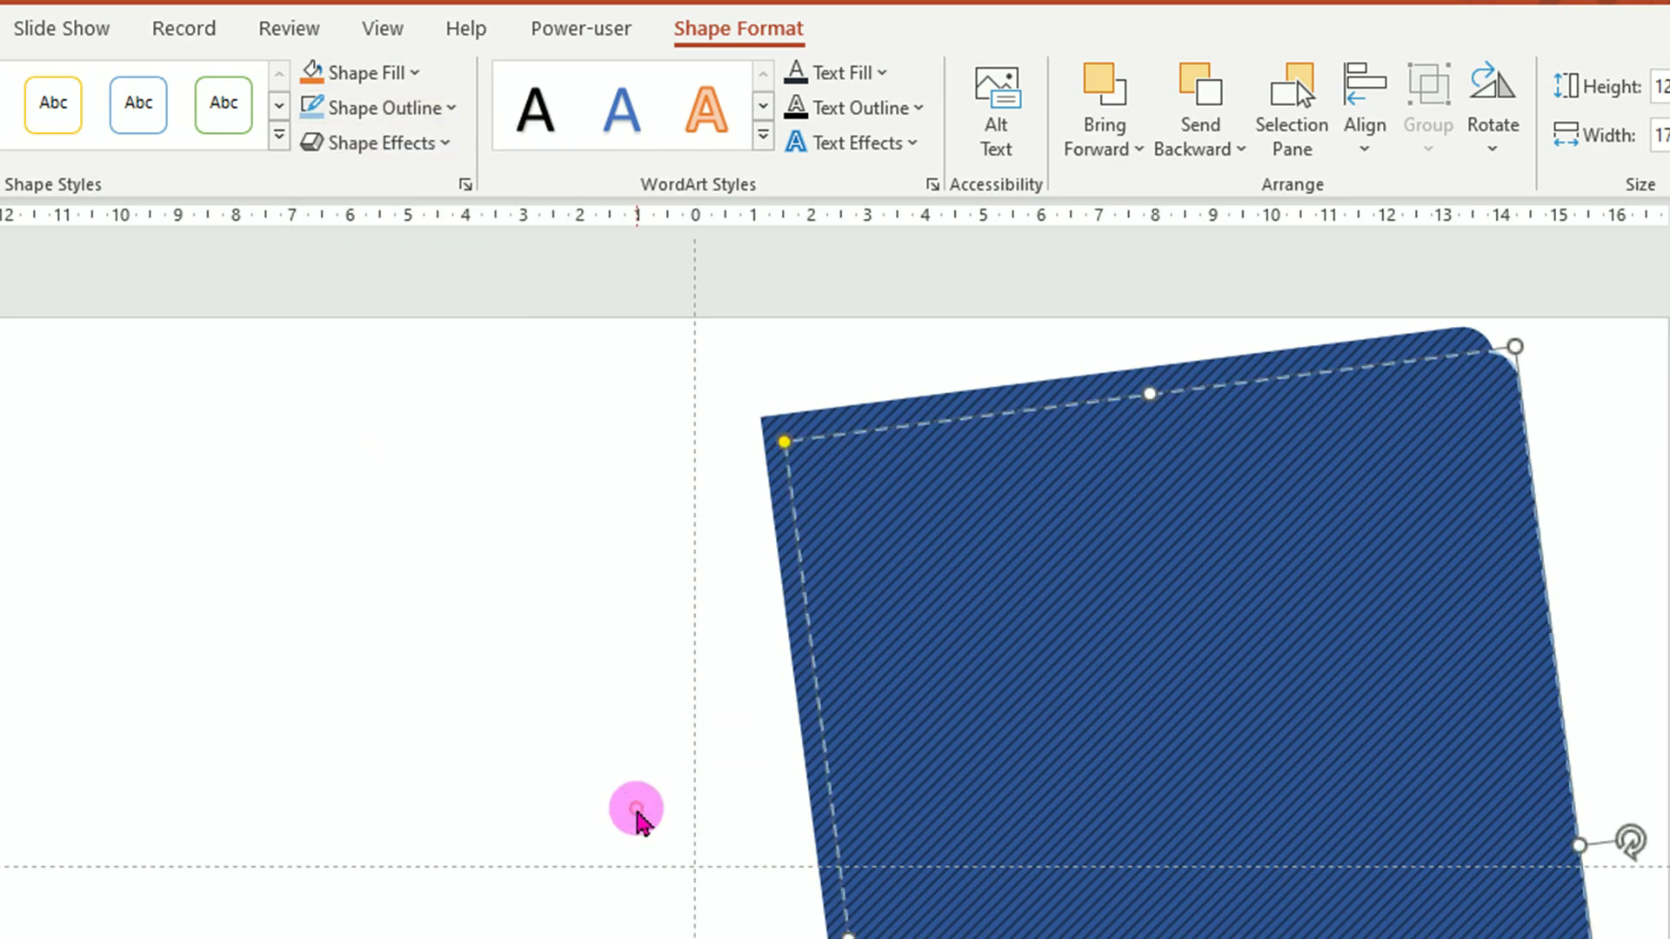
Shrink the copy to 12,45 × 17,01 cm and centre it on the cover
{"action": "left_click", "coordinate": [1230, 682]}
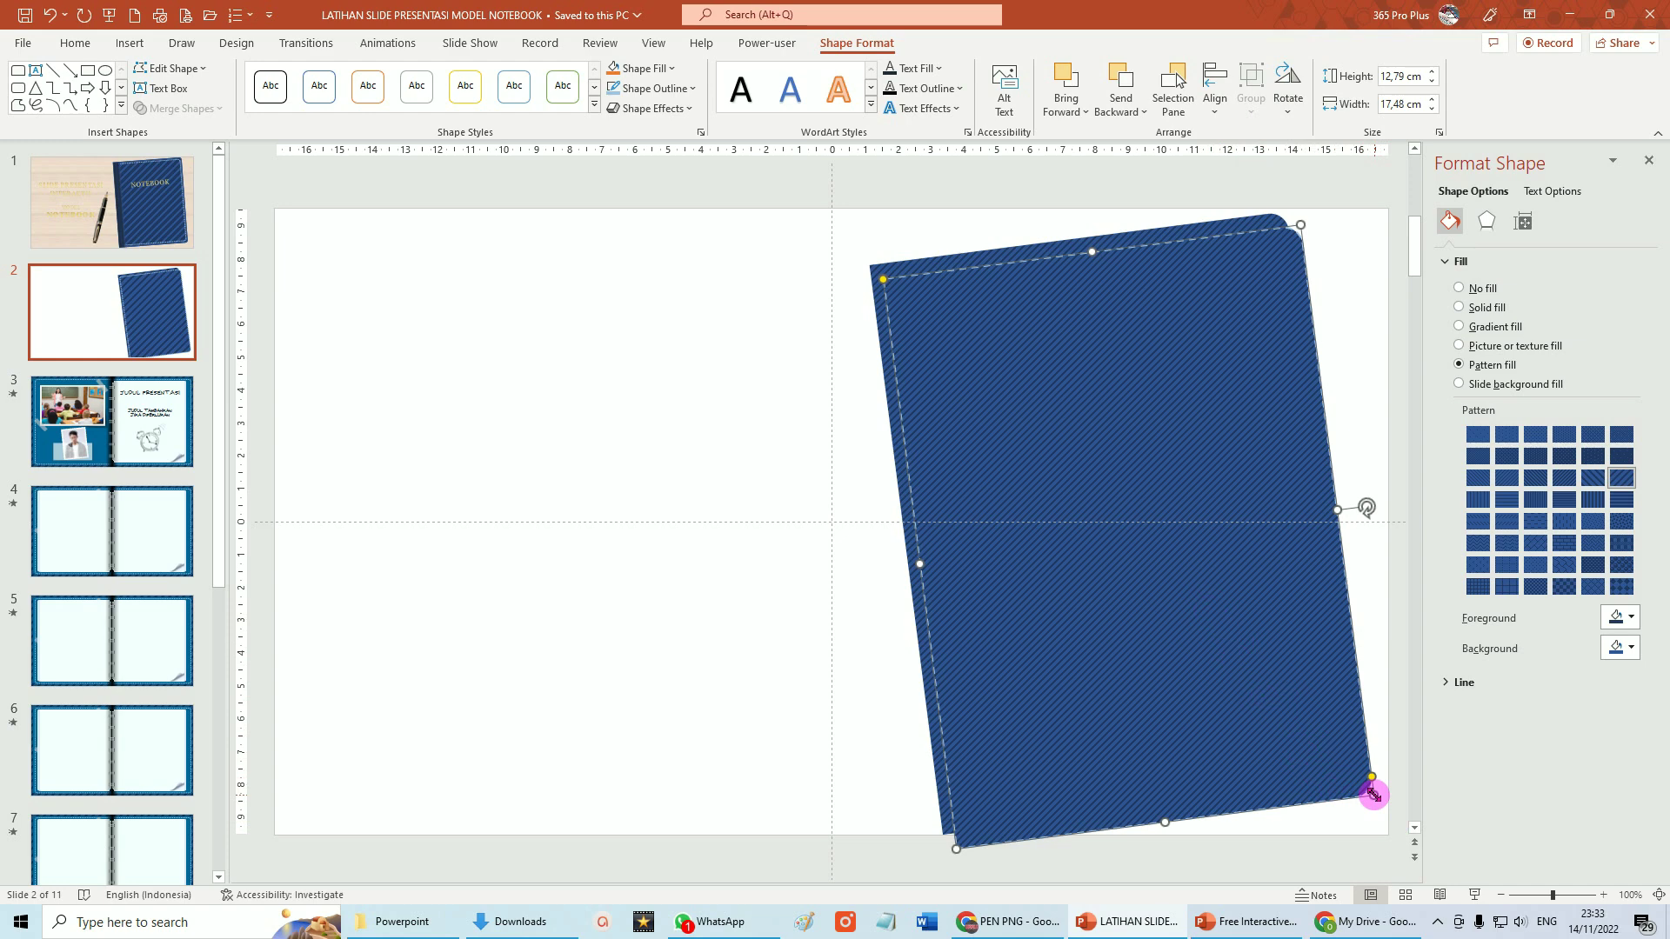
{"action": "left_click", "coordinate": [1373, 794]}
{"action": "left_click_drag", "start_coordinate": [1358, 776], "coordinate": [1358, 774]}
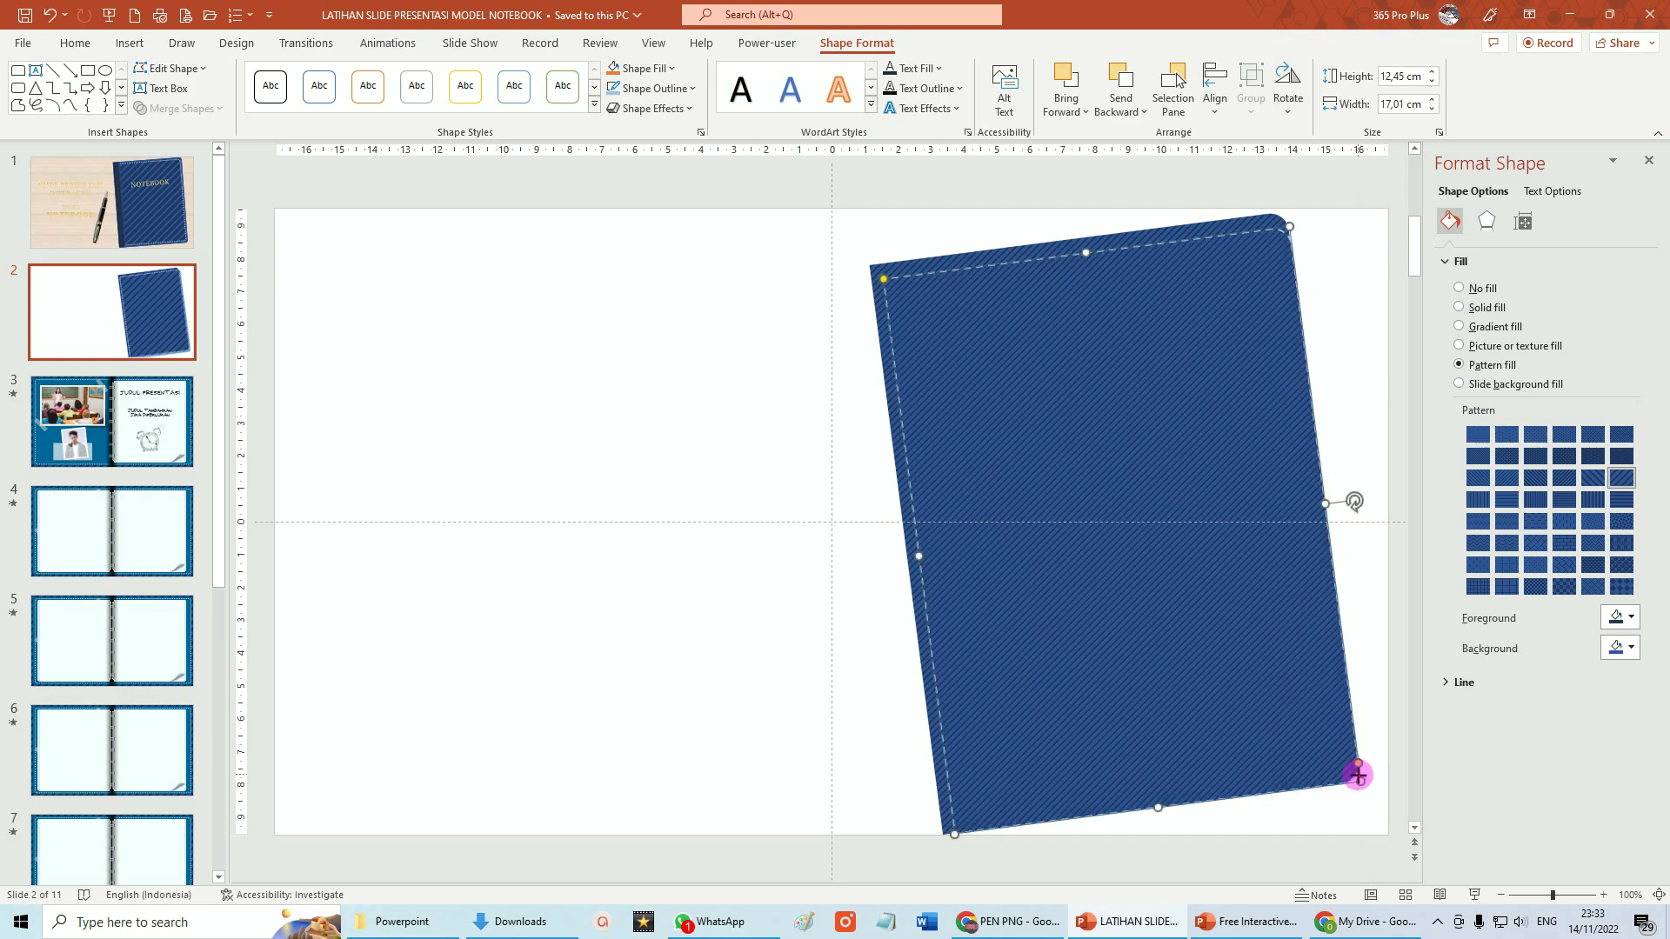
{"action": "left_click_drag", "start_coordinate": [1266, 733], "coordinate": [1259, 722]}
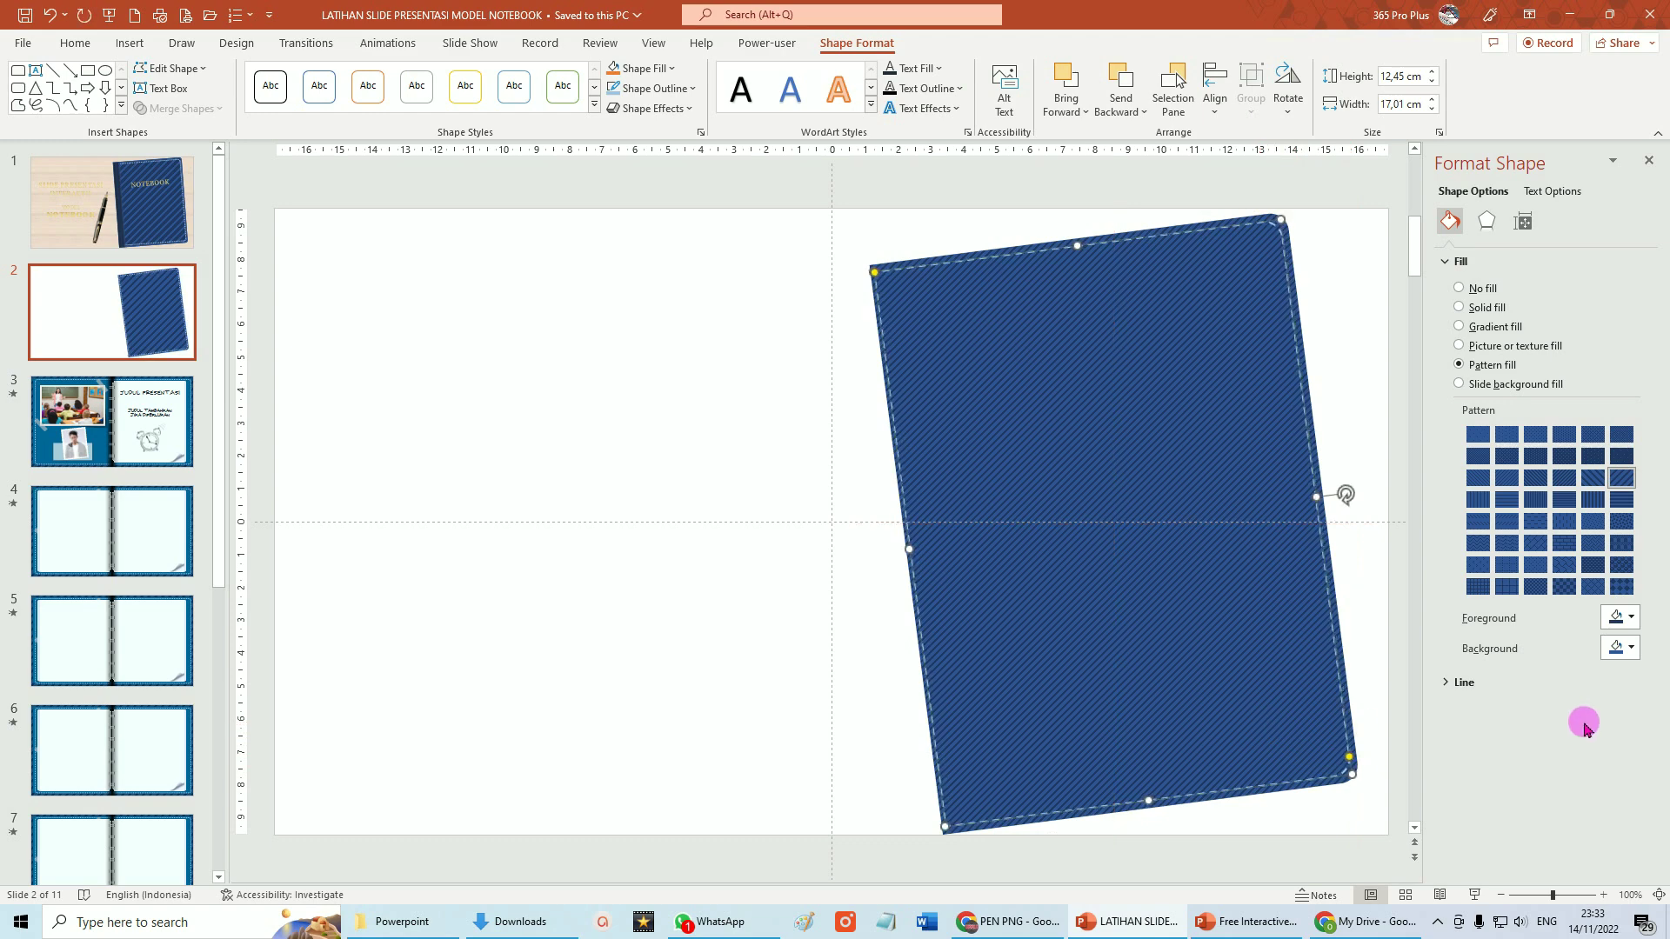
{"action": "left_click", "coordinate": [863, 503]}
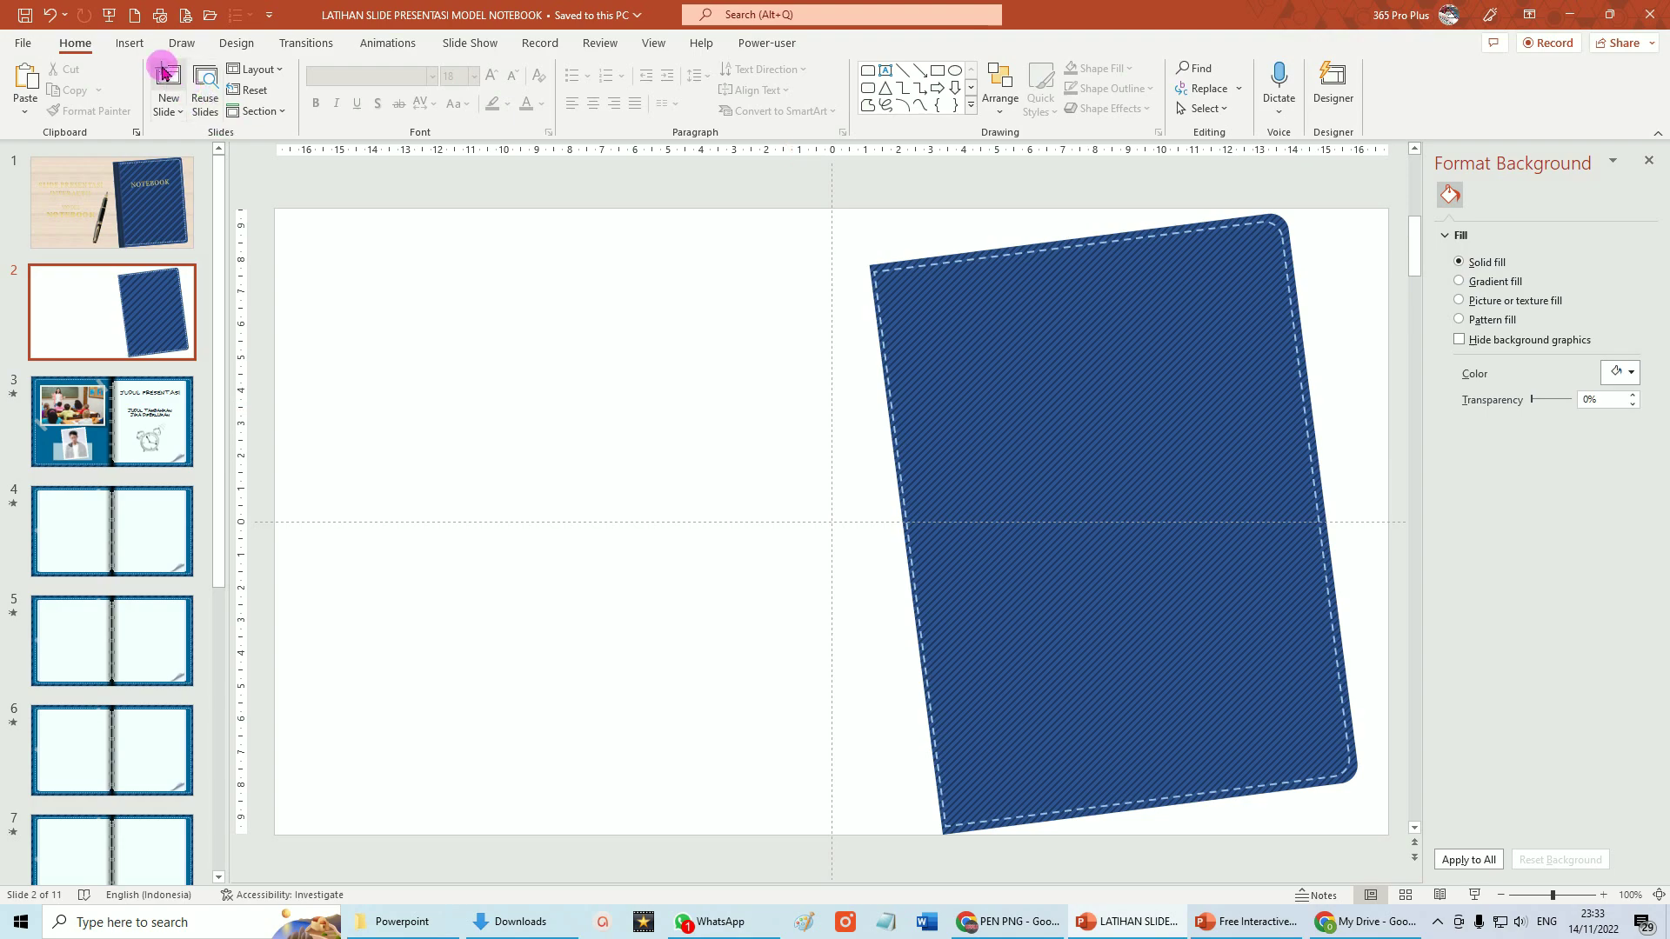
{"action": "left_click", "coordinate": [131, 43]}
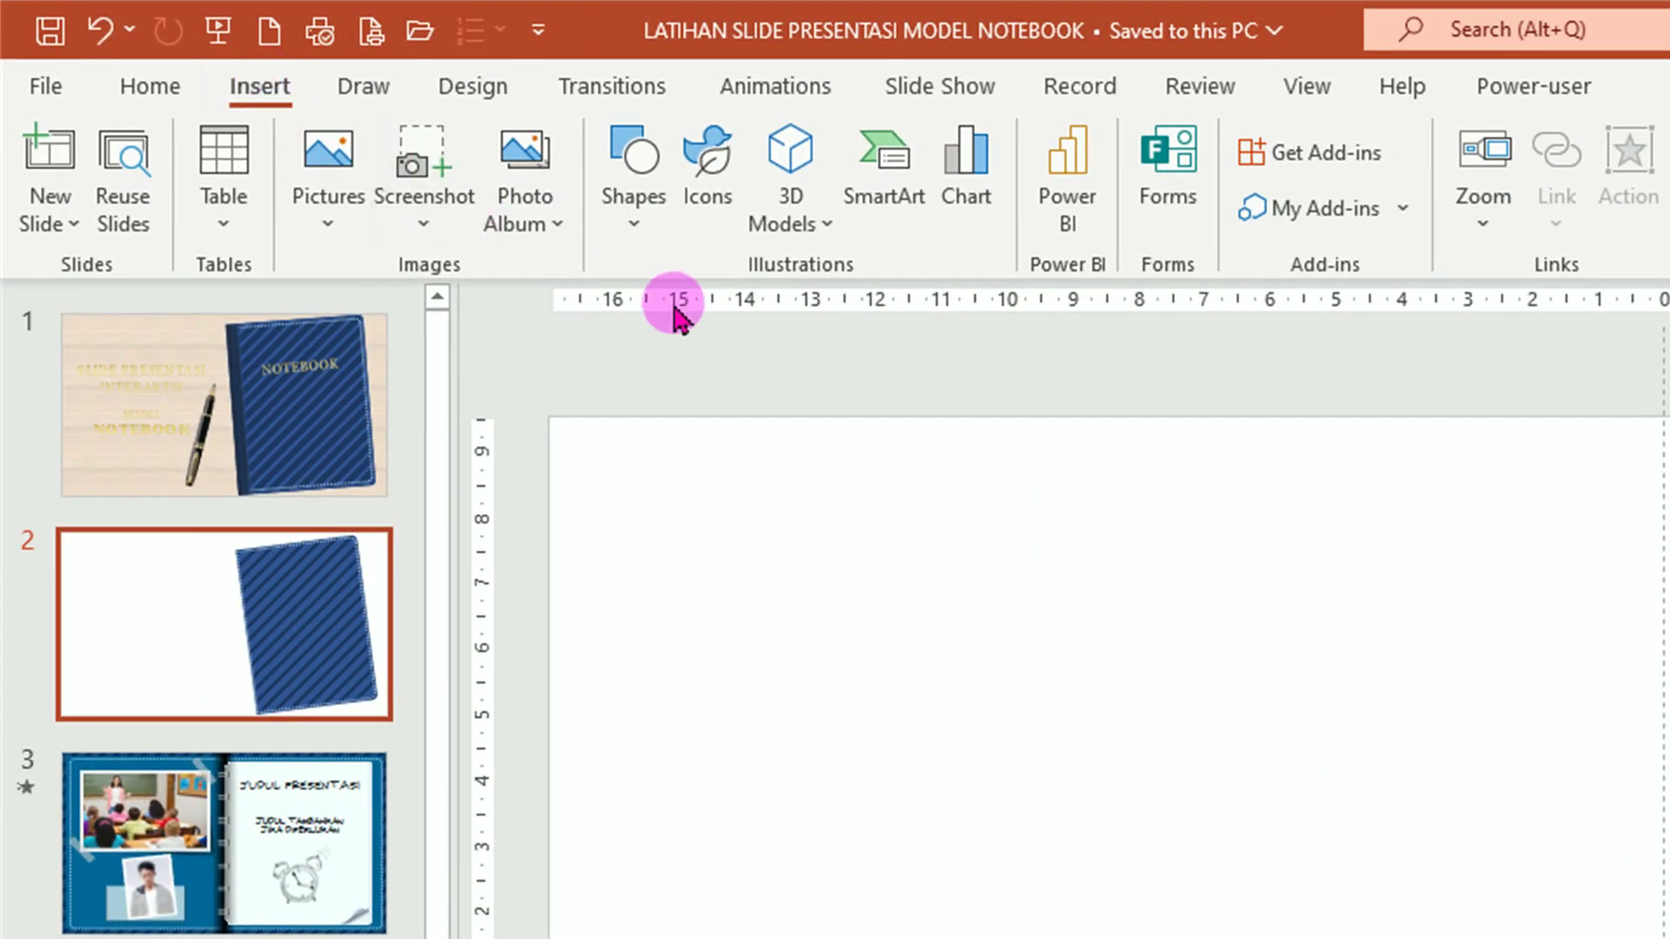
Draw a tall, thin rectangle with no outline along the cover's left edge
{"action": "left_click", "coordinate": [636, 224]}
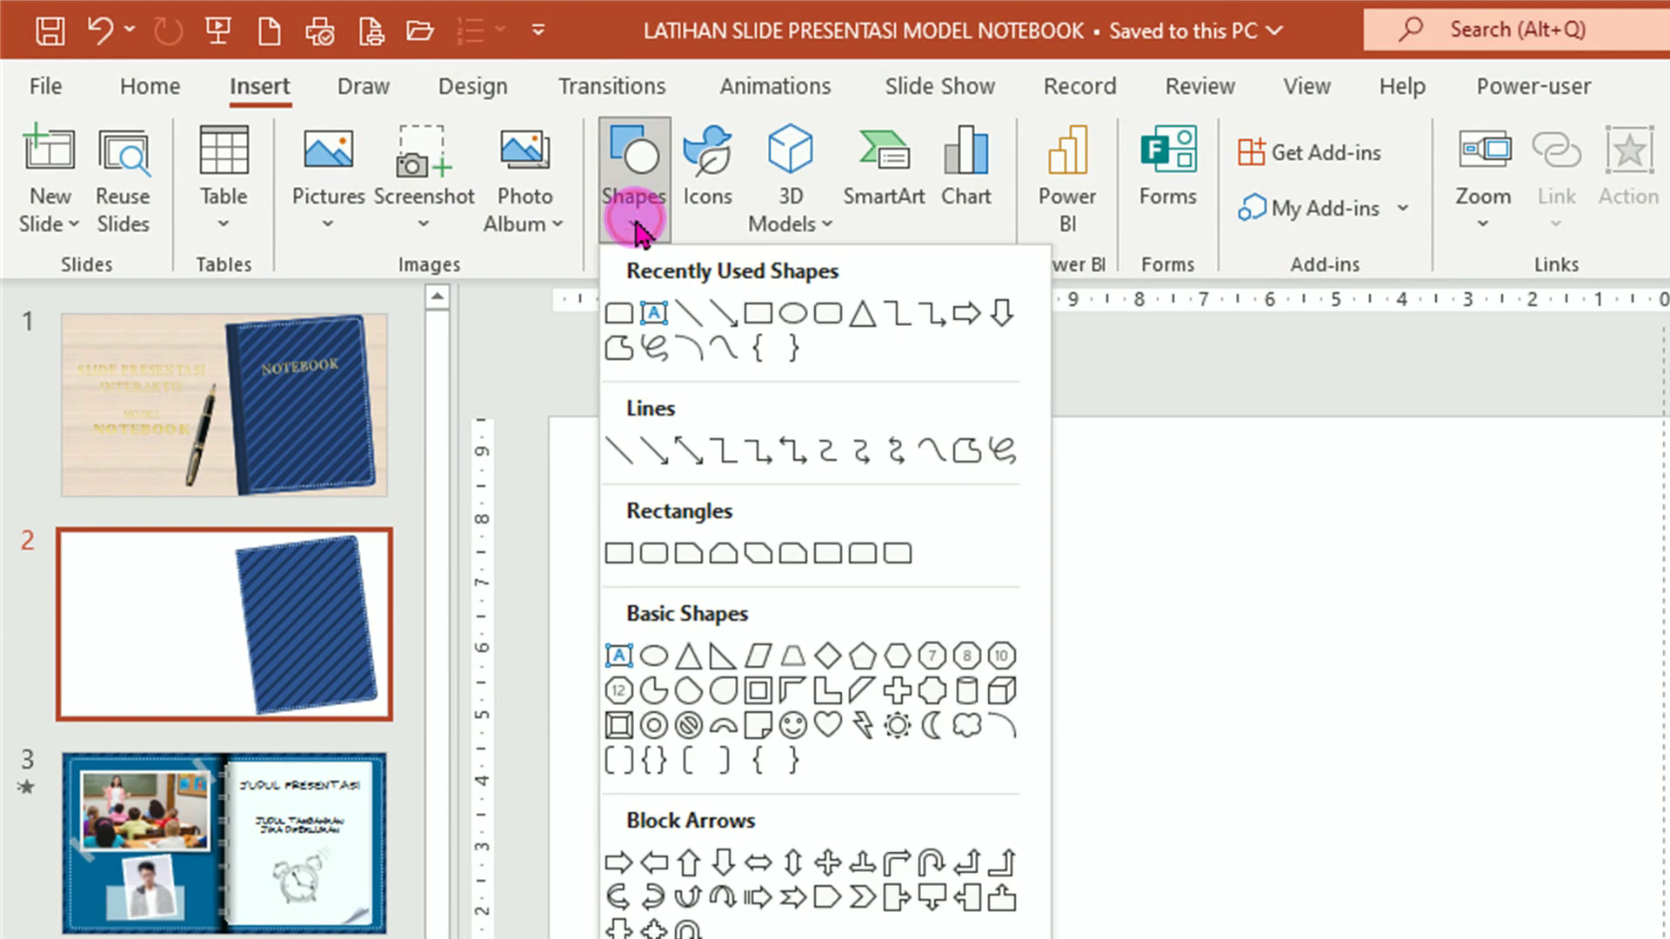
{"action": "left_click", "coordinate": [618, 554]}
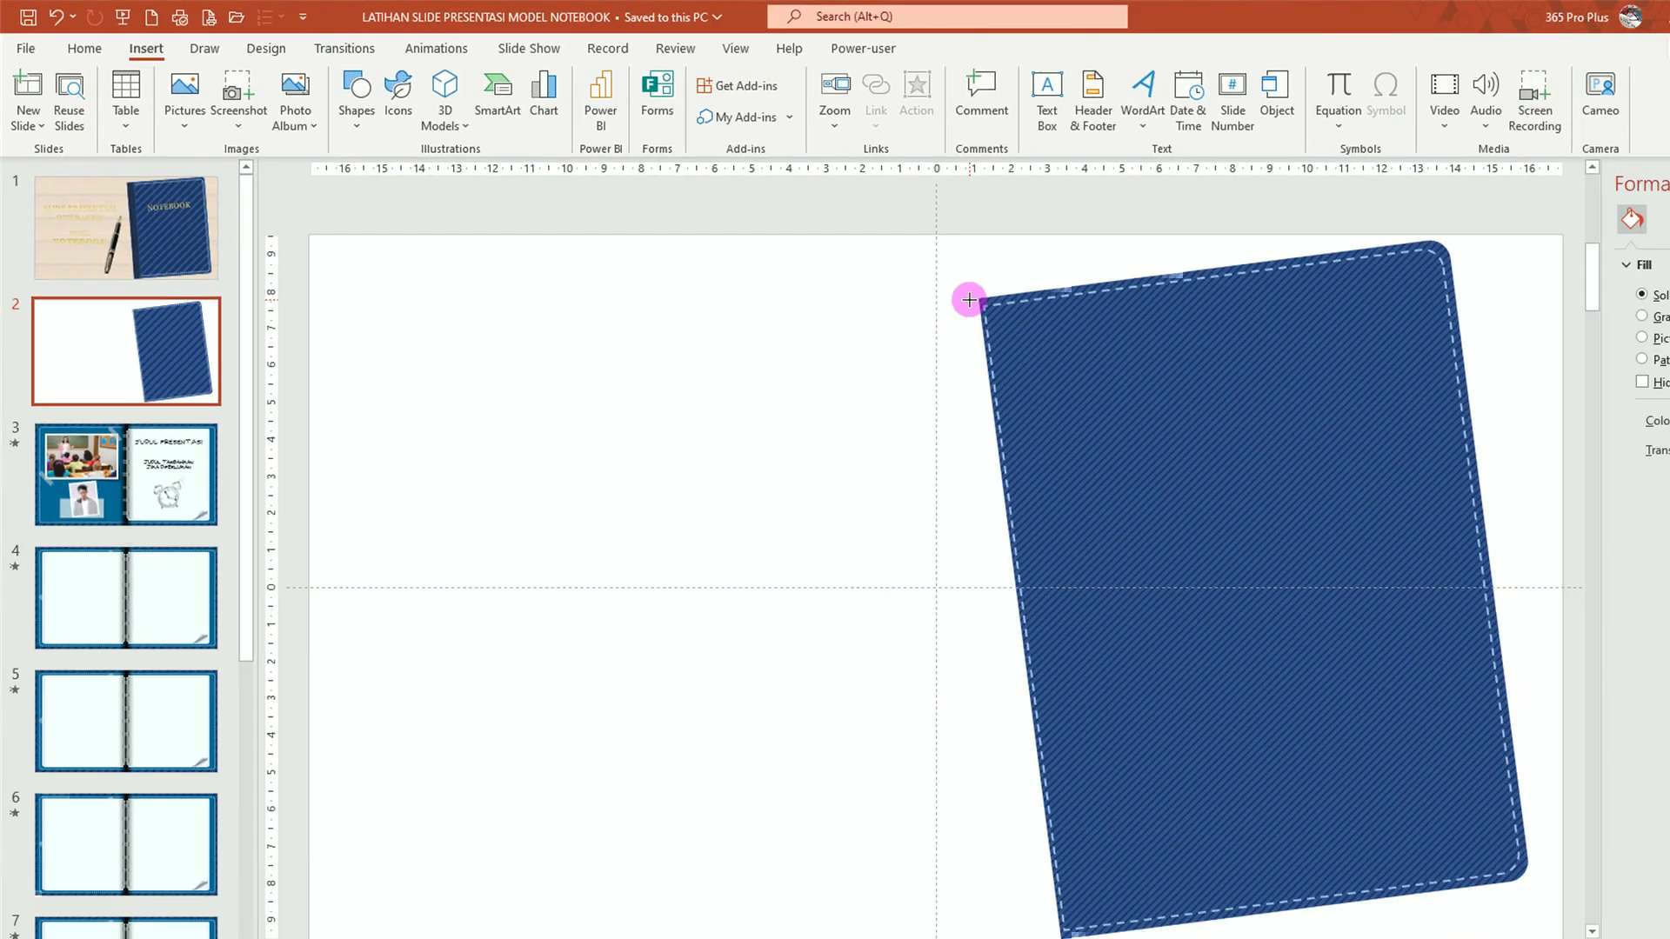
{"action": "left_click_drag", "start_coordinate": [861, 265], "coordinate": [896, 368]}
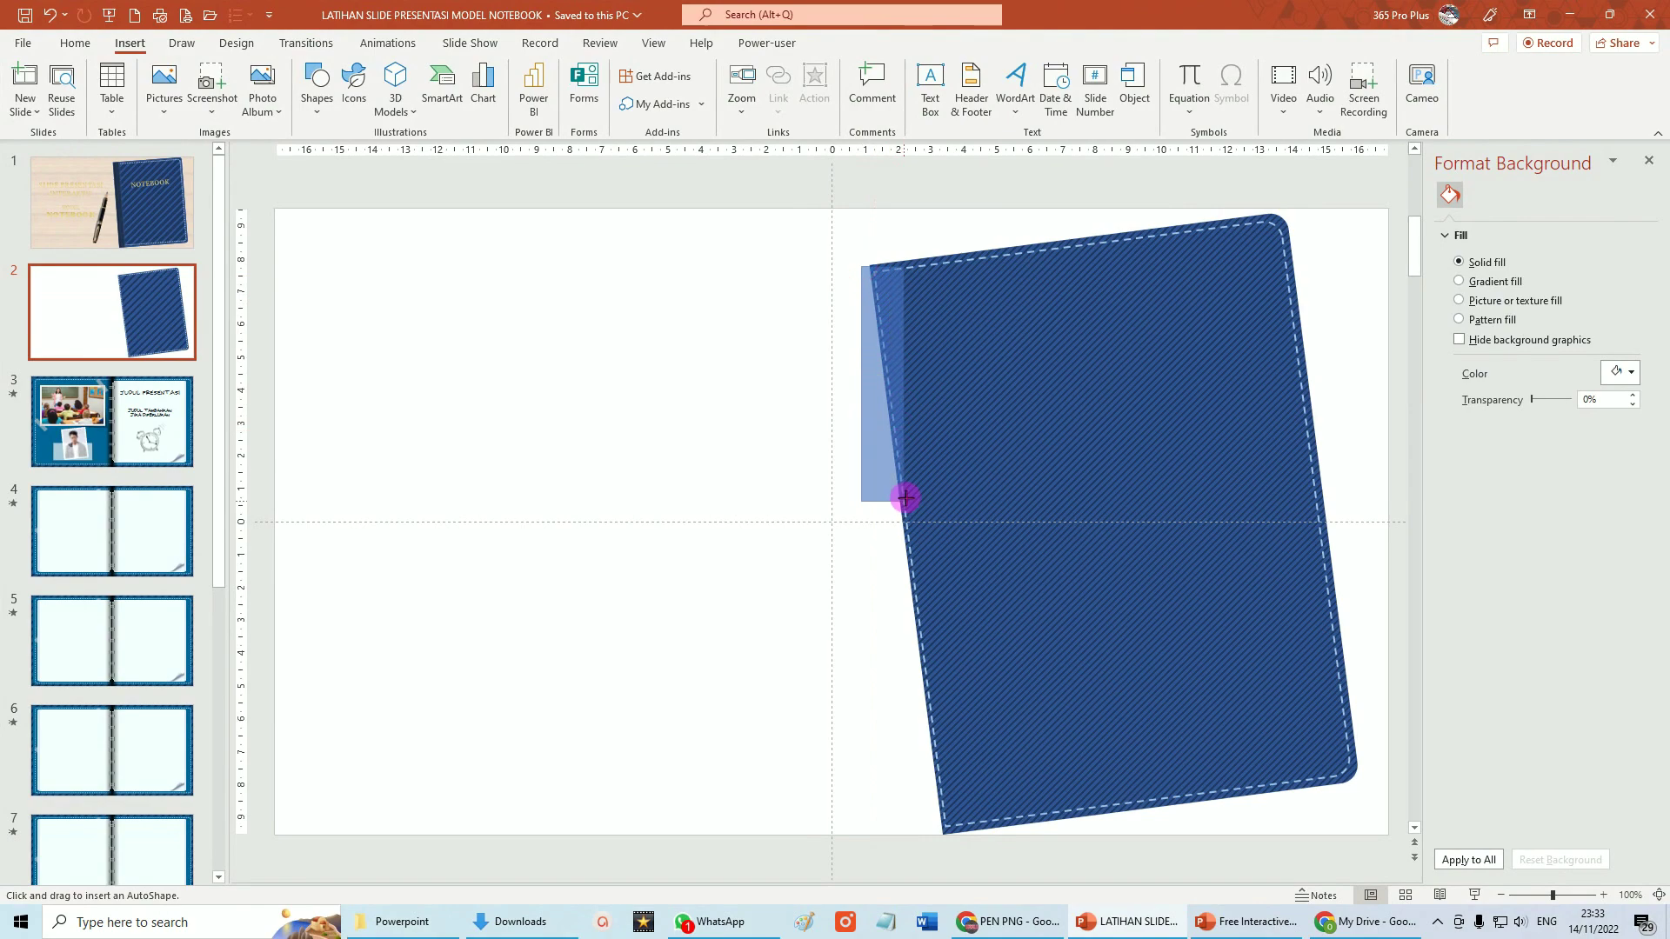
{"action": "left_click_drag", "start_coordinate": [896, 368], "coordinate": [909, 832]}
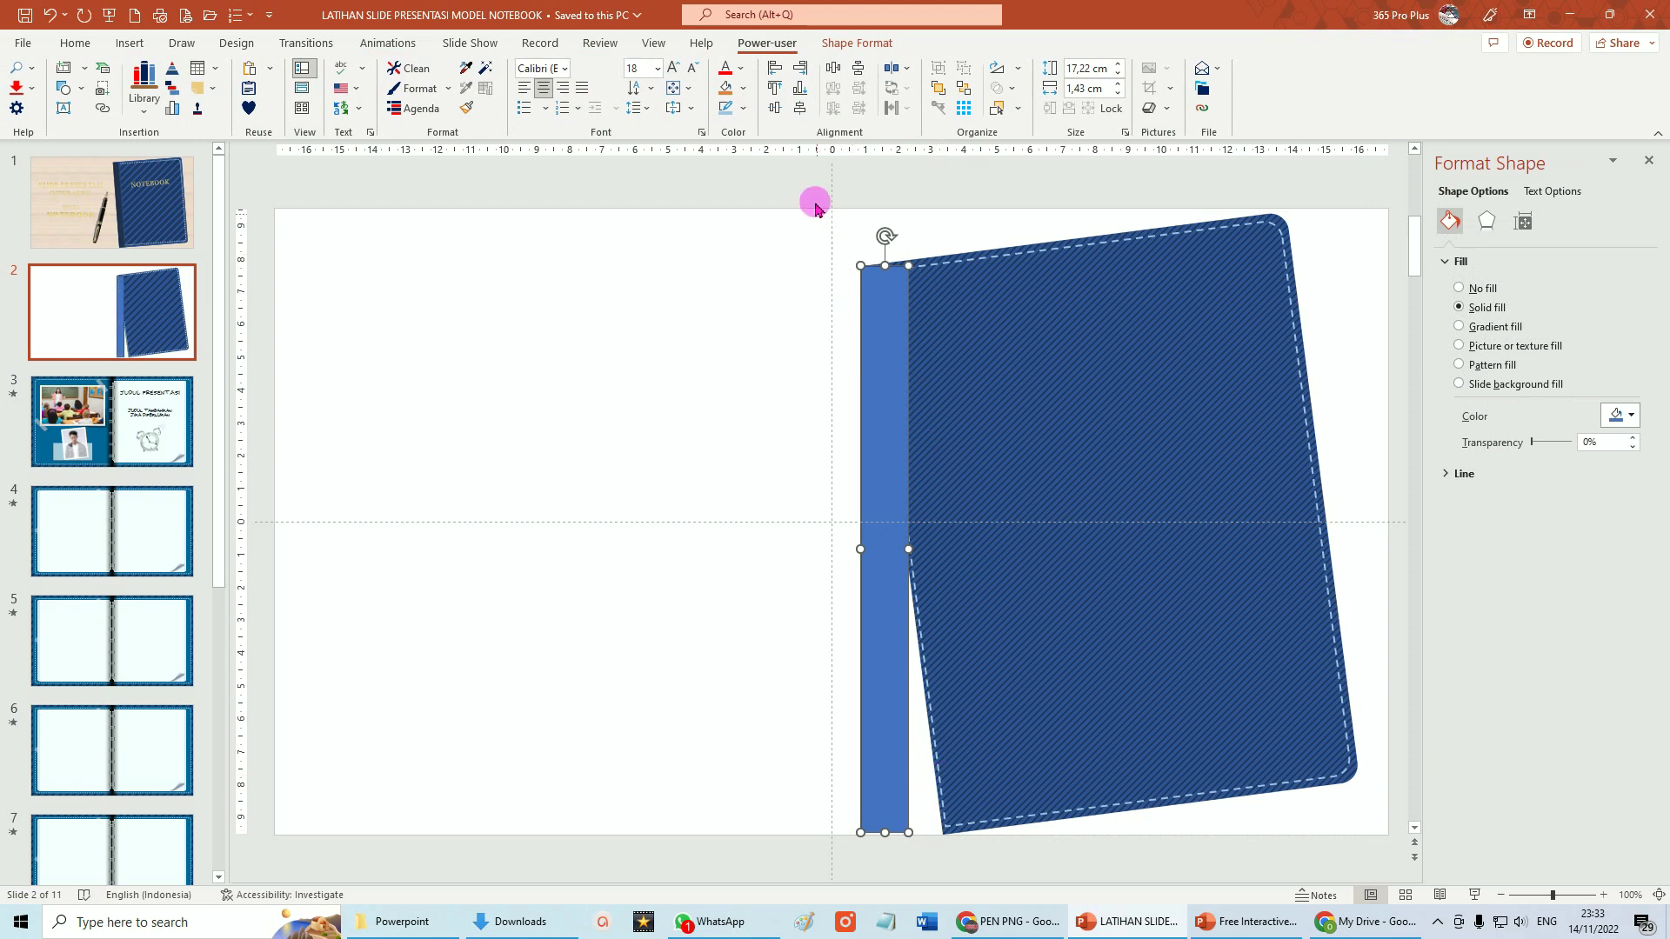
{"action": "left_click", "coordinate": [743, 109]}
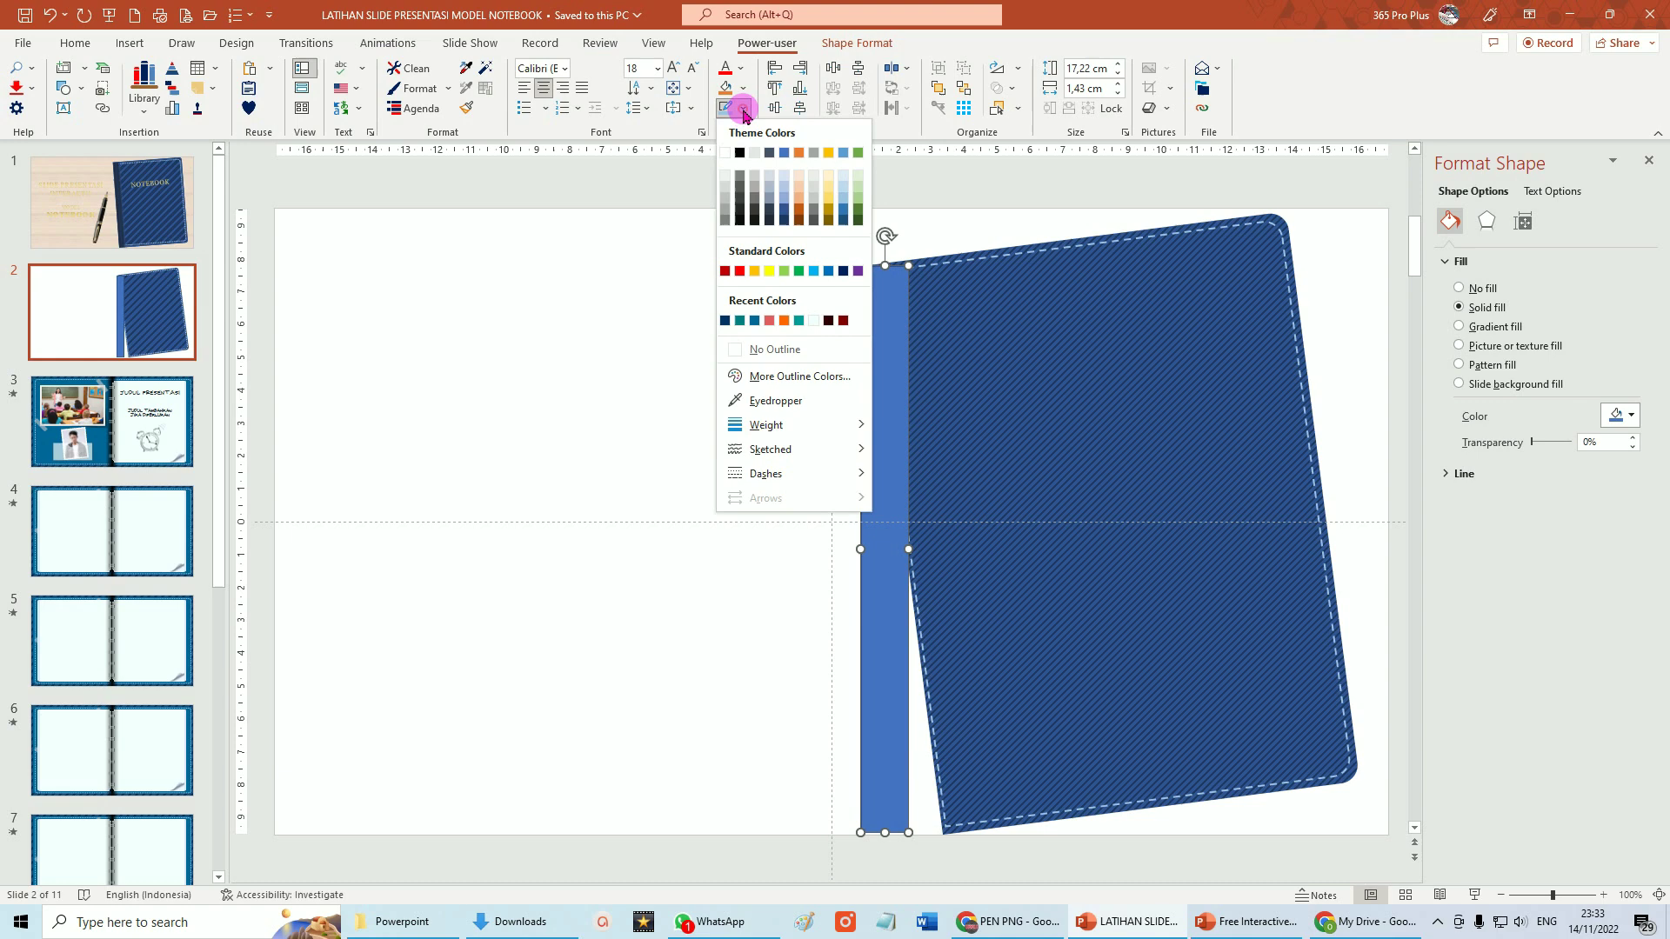
{"action": "left_click", "coordinate": [782, 350]}
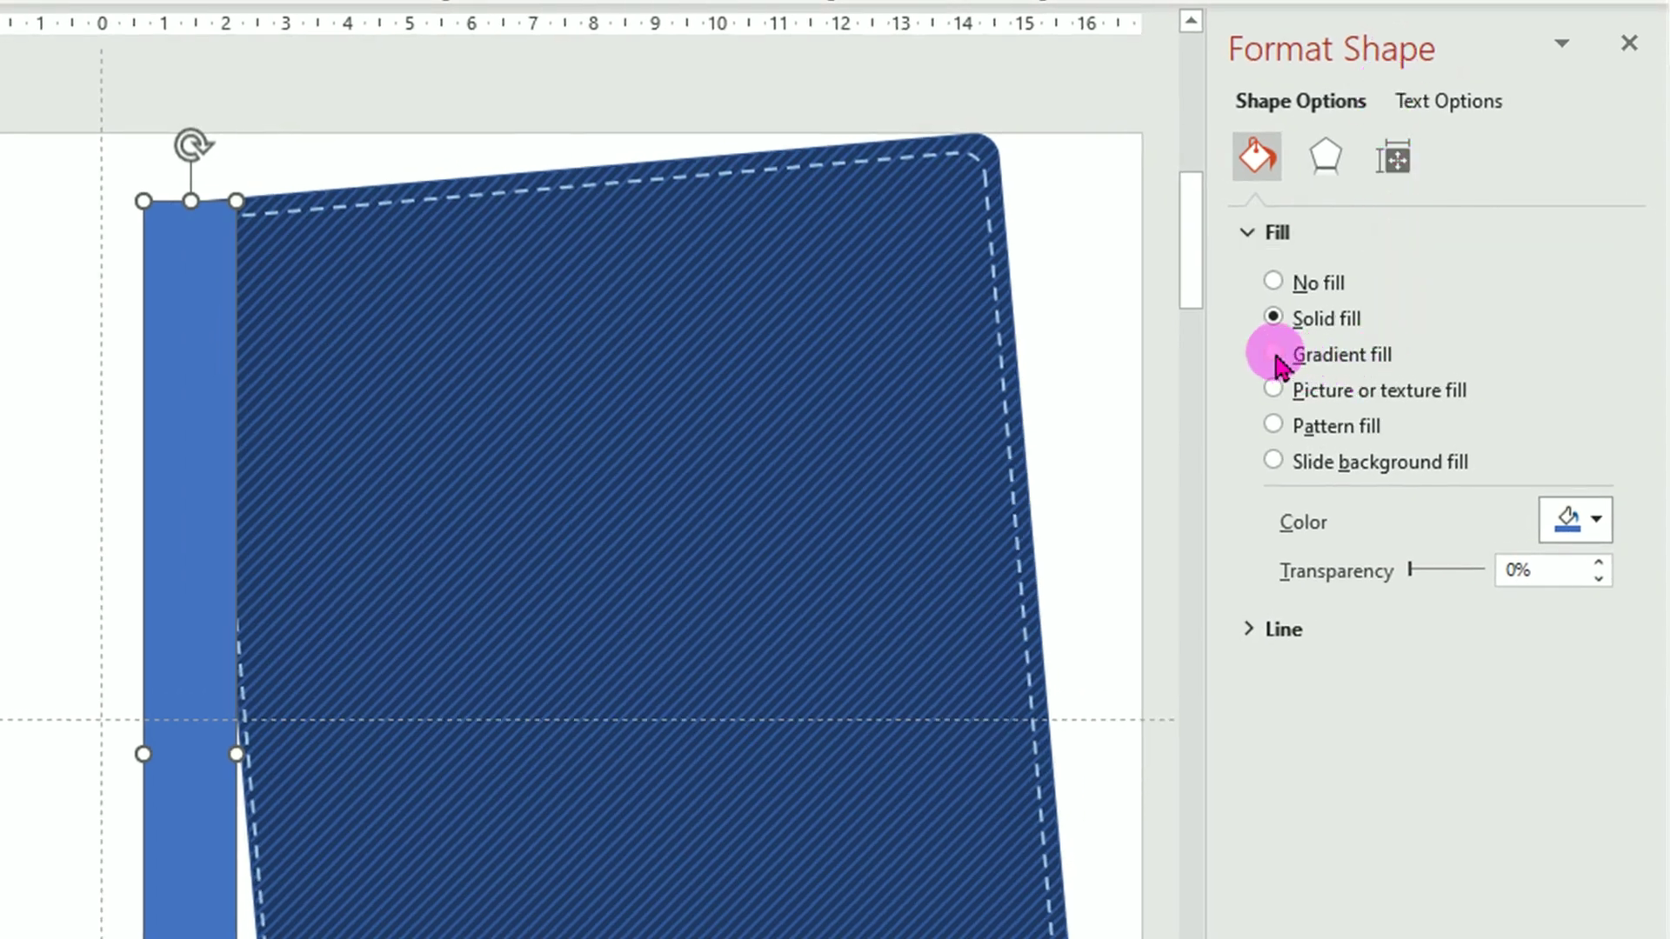
Apply a gradient fill to the spine and move its stops to about 51%, 65%, 78% and 84%
{"action": "left_click", "coordinate": [1276, 357]}
{"action": "left_click", "coordinate": [1275, 356]}
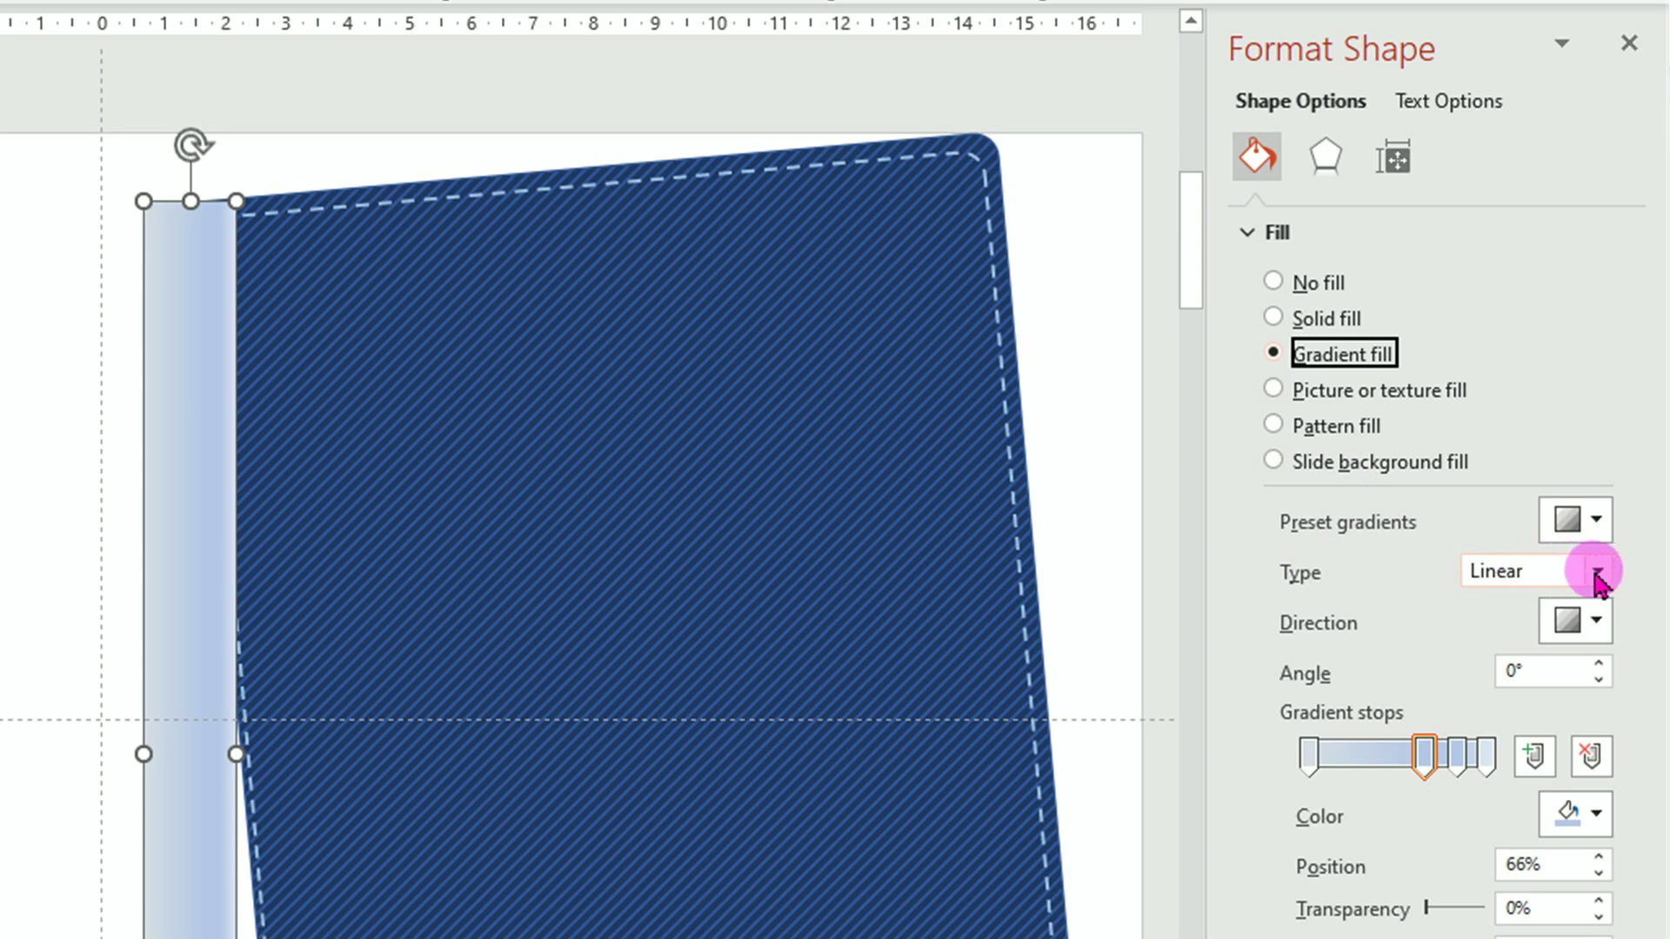
{"action": "left_click", "coordinate": [1598, 680]}
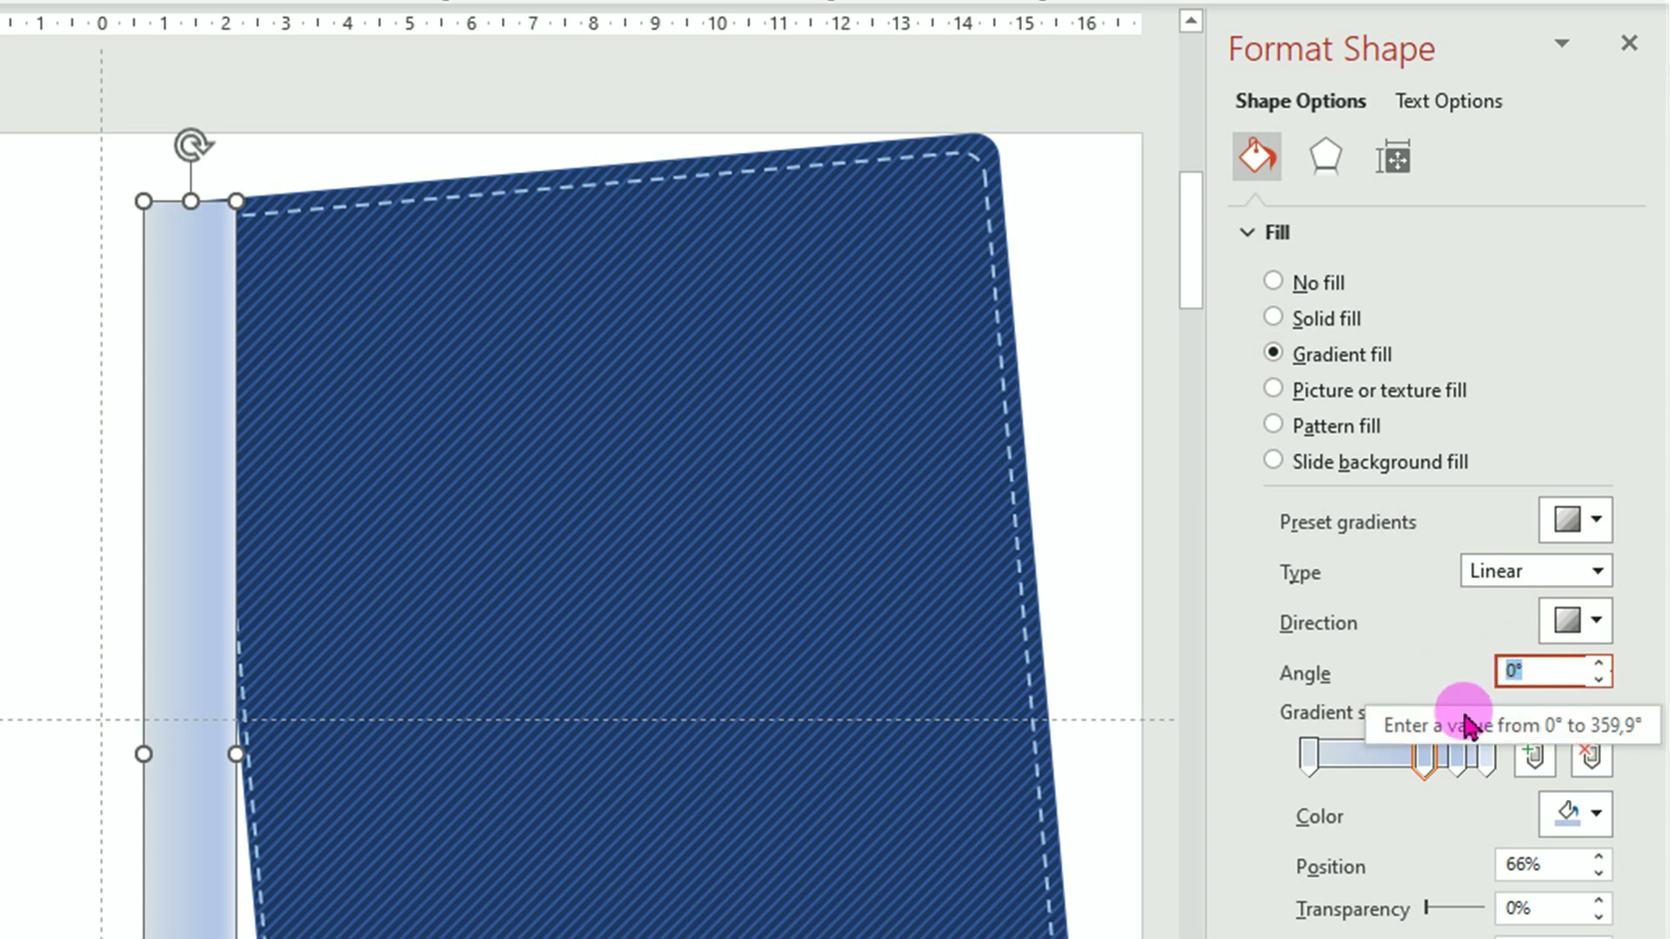
{"action": "left_click_drag", "start_coordinate": [1424, 755], "coordinate": [1372, 794]}
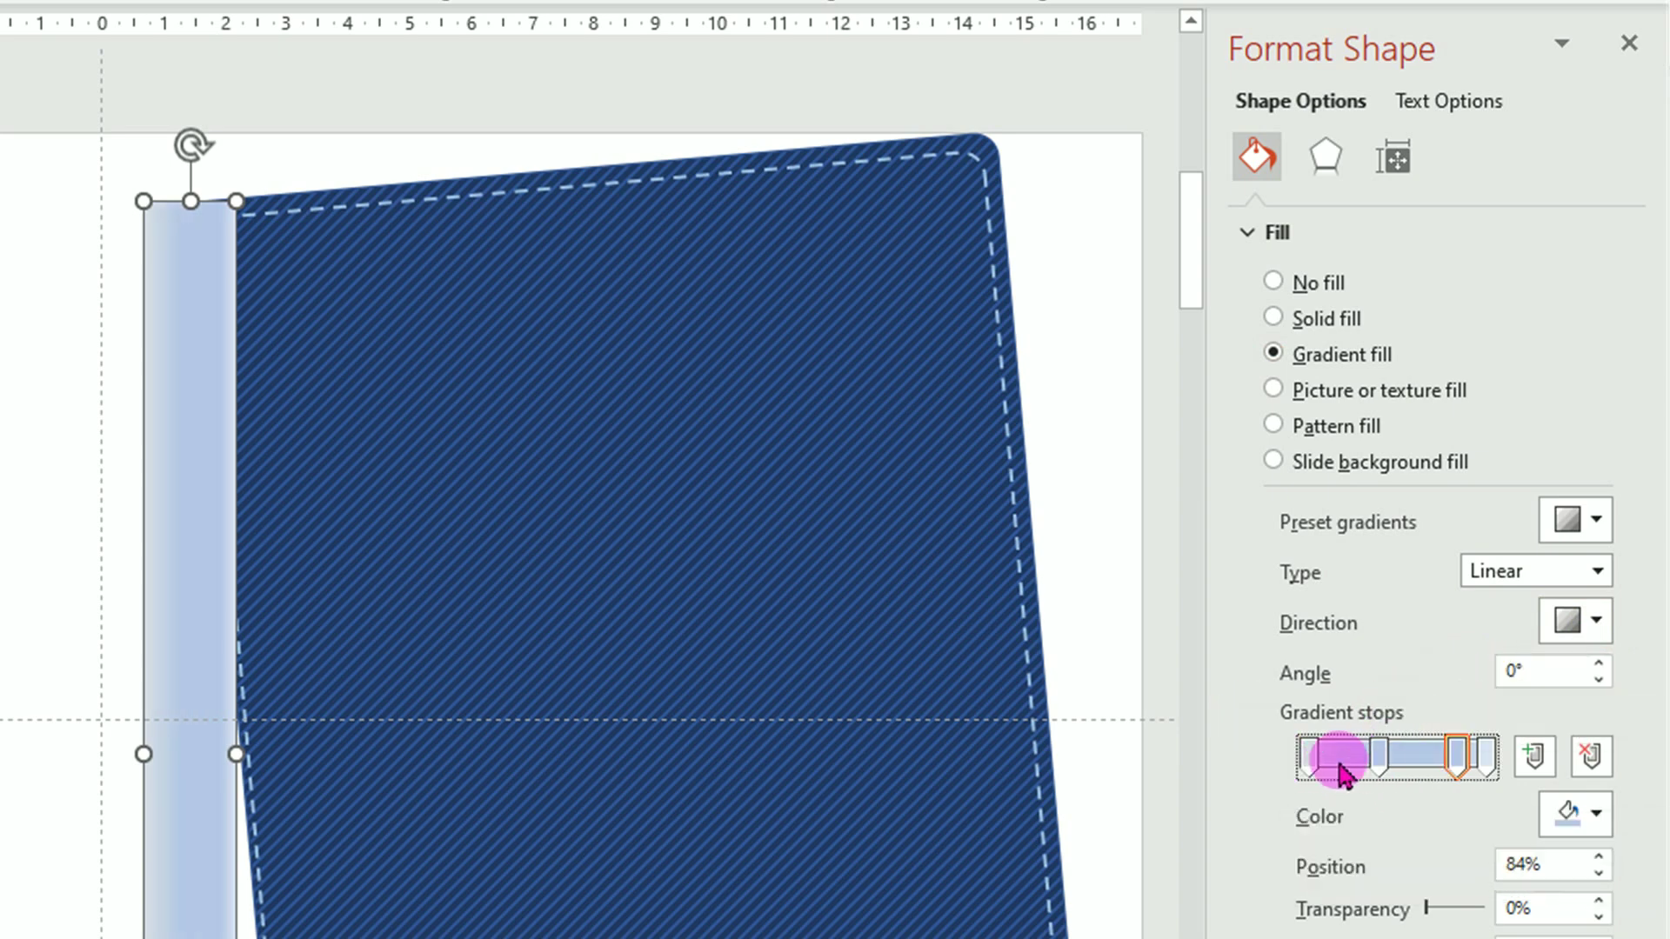
{"action": "left_click", "coordinate": [1375, 759]}
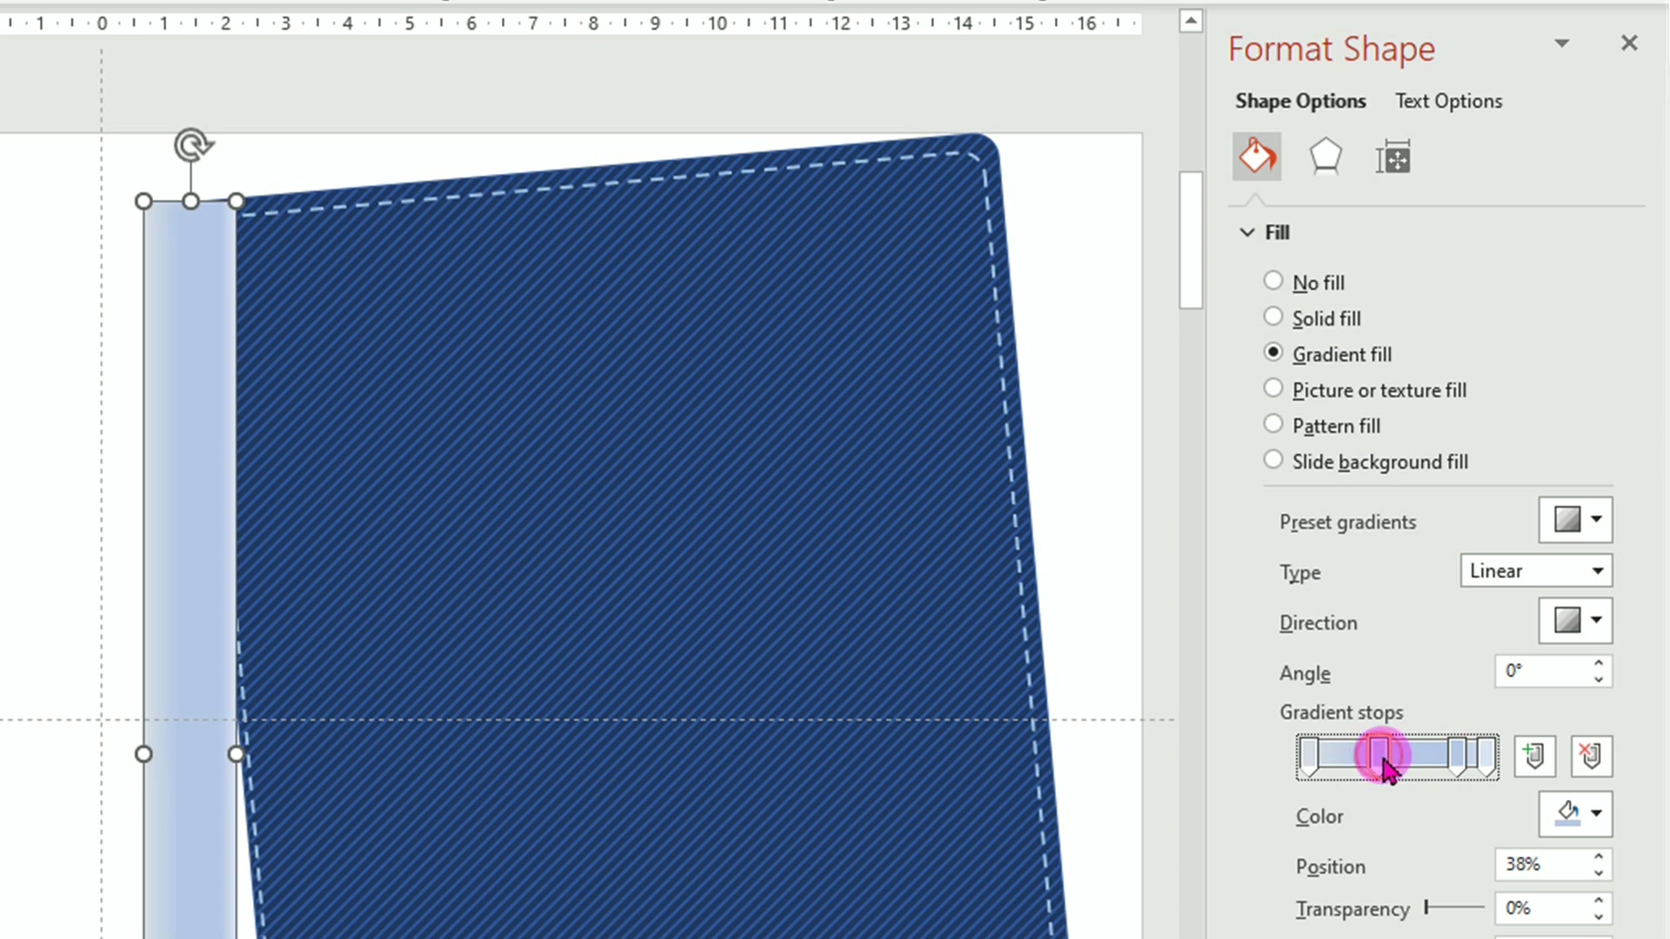
{"action": "left_click_drag", "start_coordinate": [1377, 770], "coordinate": [1395, 769]}
{"action": "left_click_drag", "start_coordinate": [1457, 761], "coordinate": [1425, 770]}
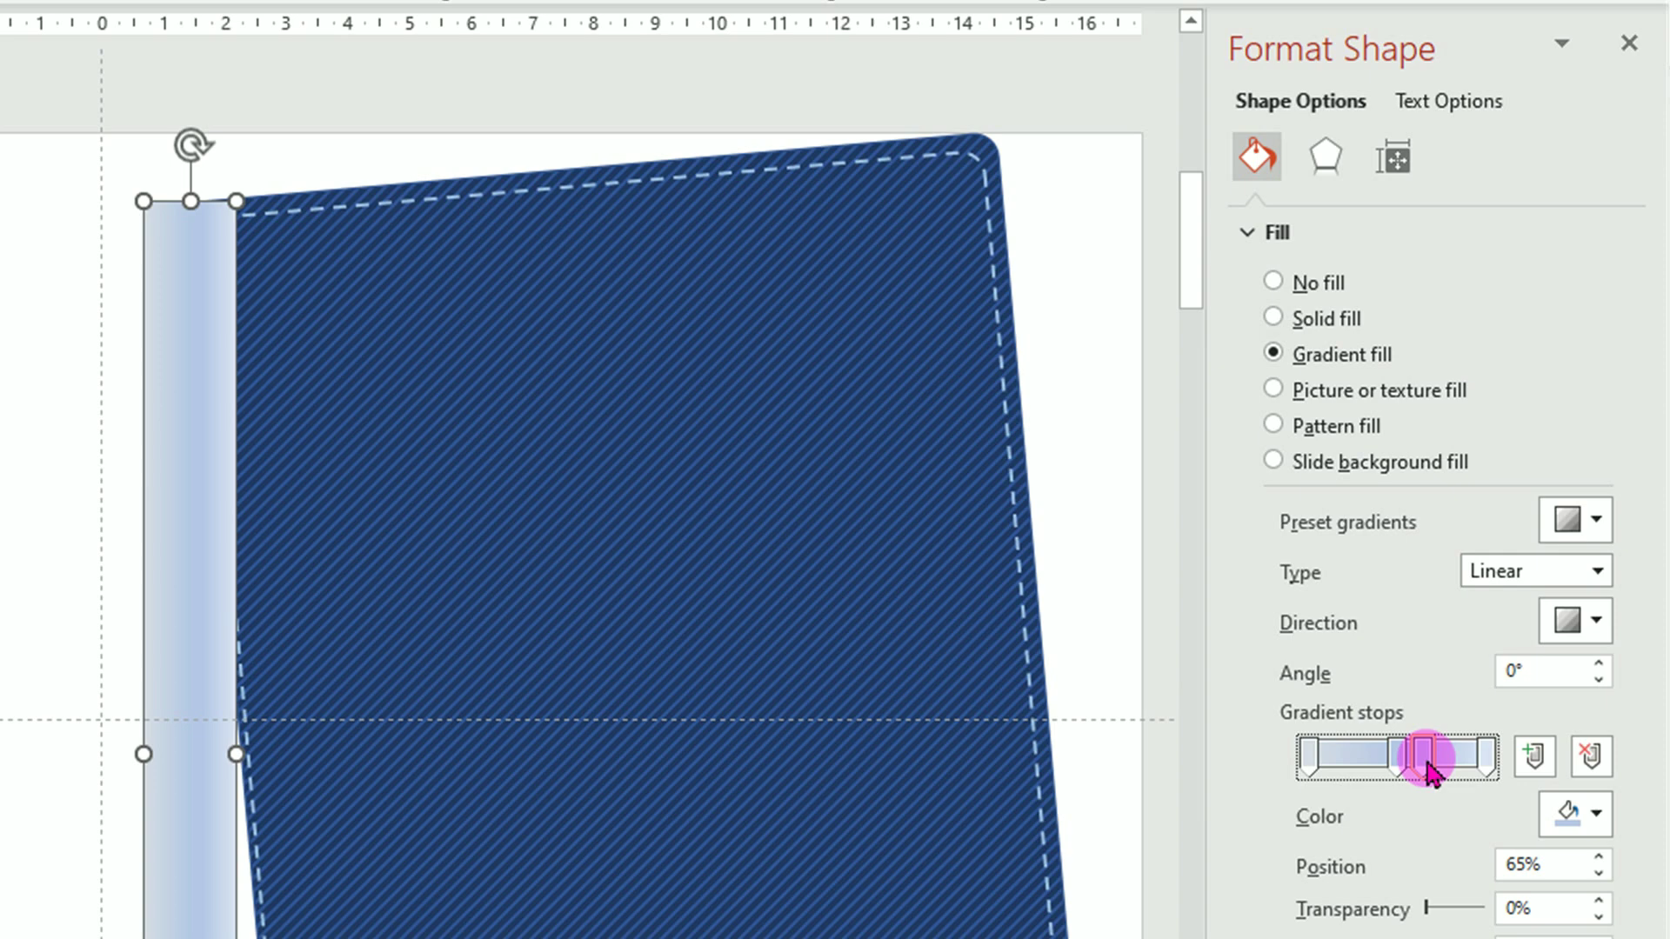
{"action": "left_click_drag", "start_coordinate": [1428, 770], "coordinate": [1426, 794]}
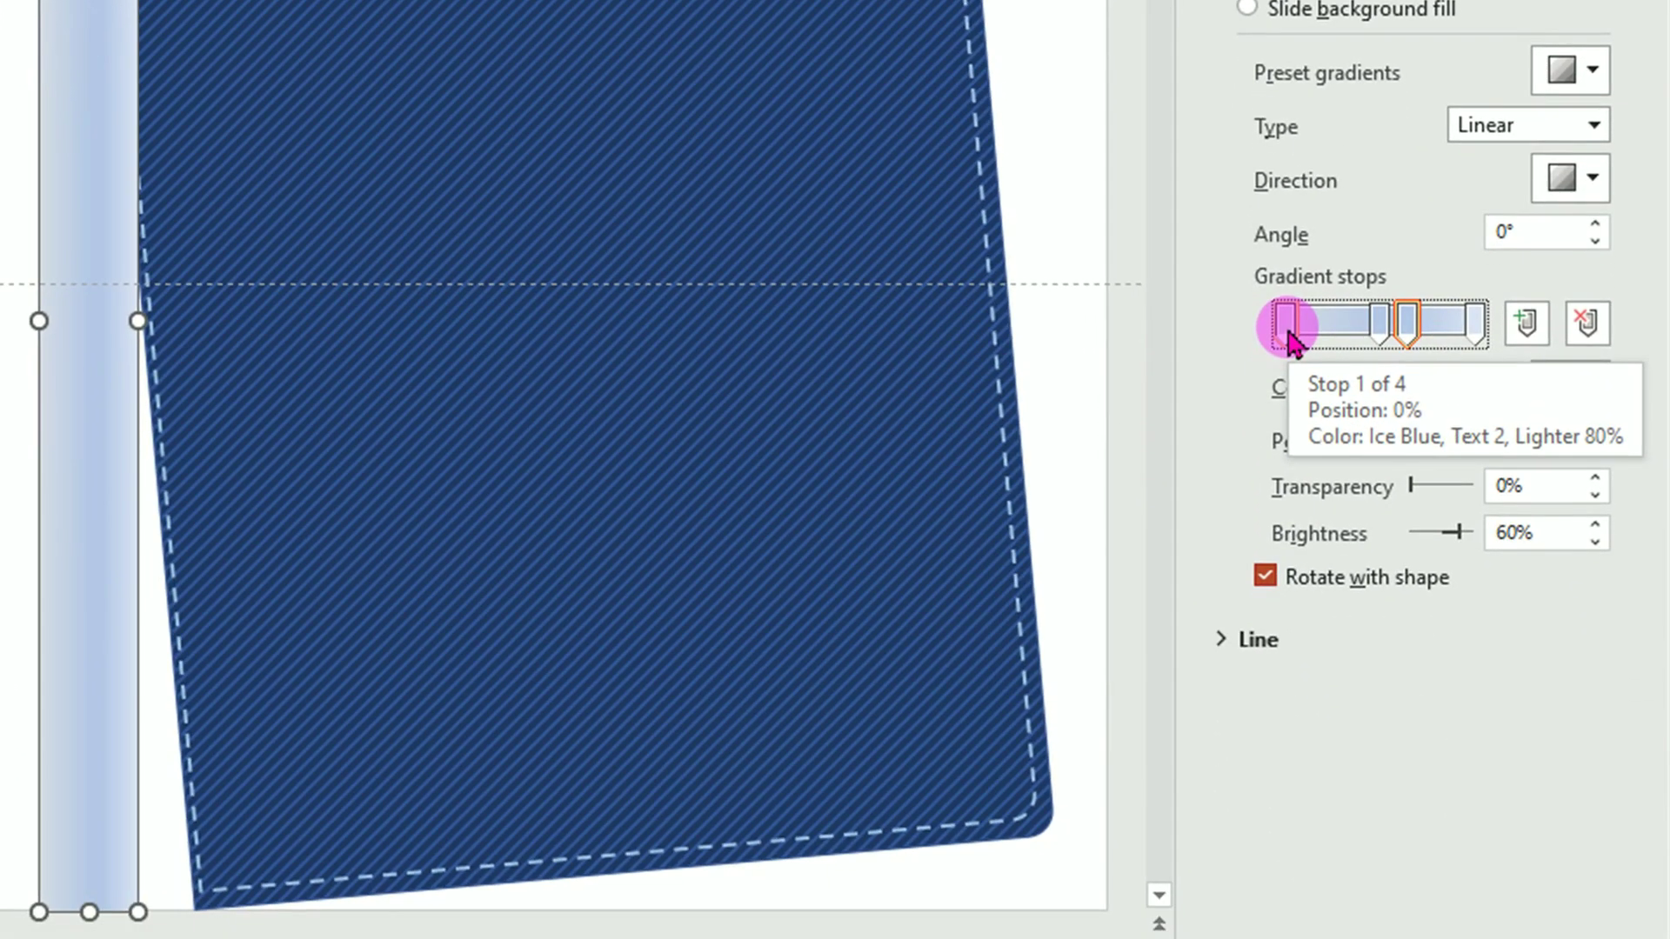
Recolour the first two gradient stops Blue, Accent 1, Darker 50% and Darker 25%
{"action": "left_click", "coordinate": [1288, 334]}
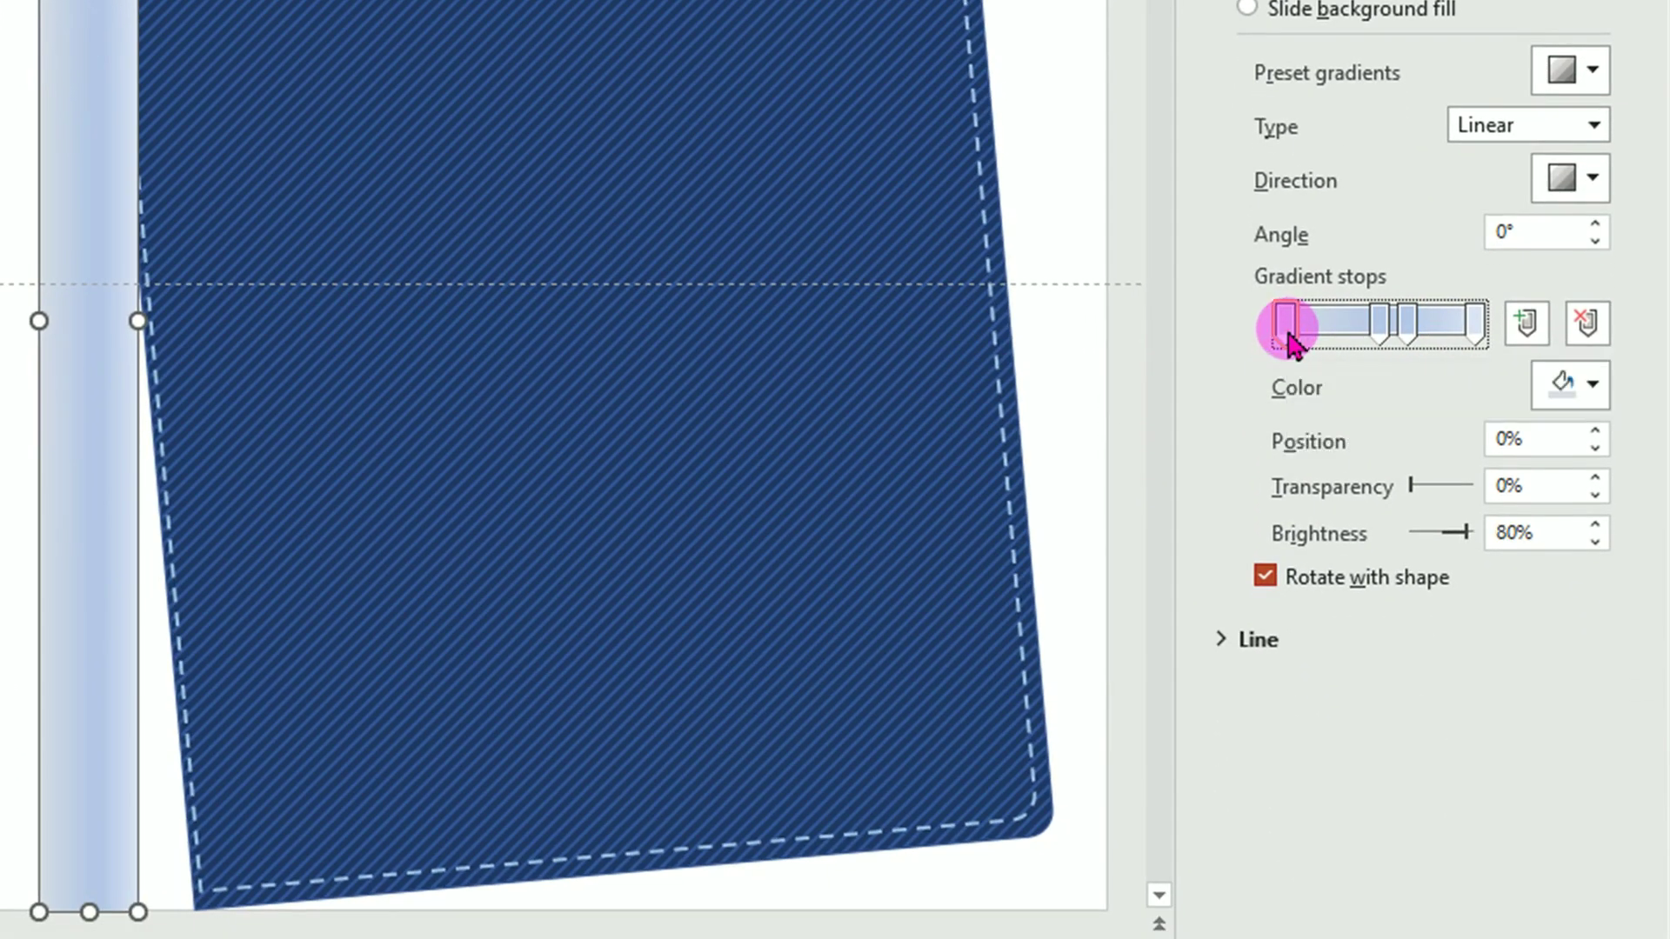
{"action": "left_click", "coordinate": [1594, 387]}
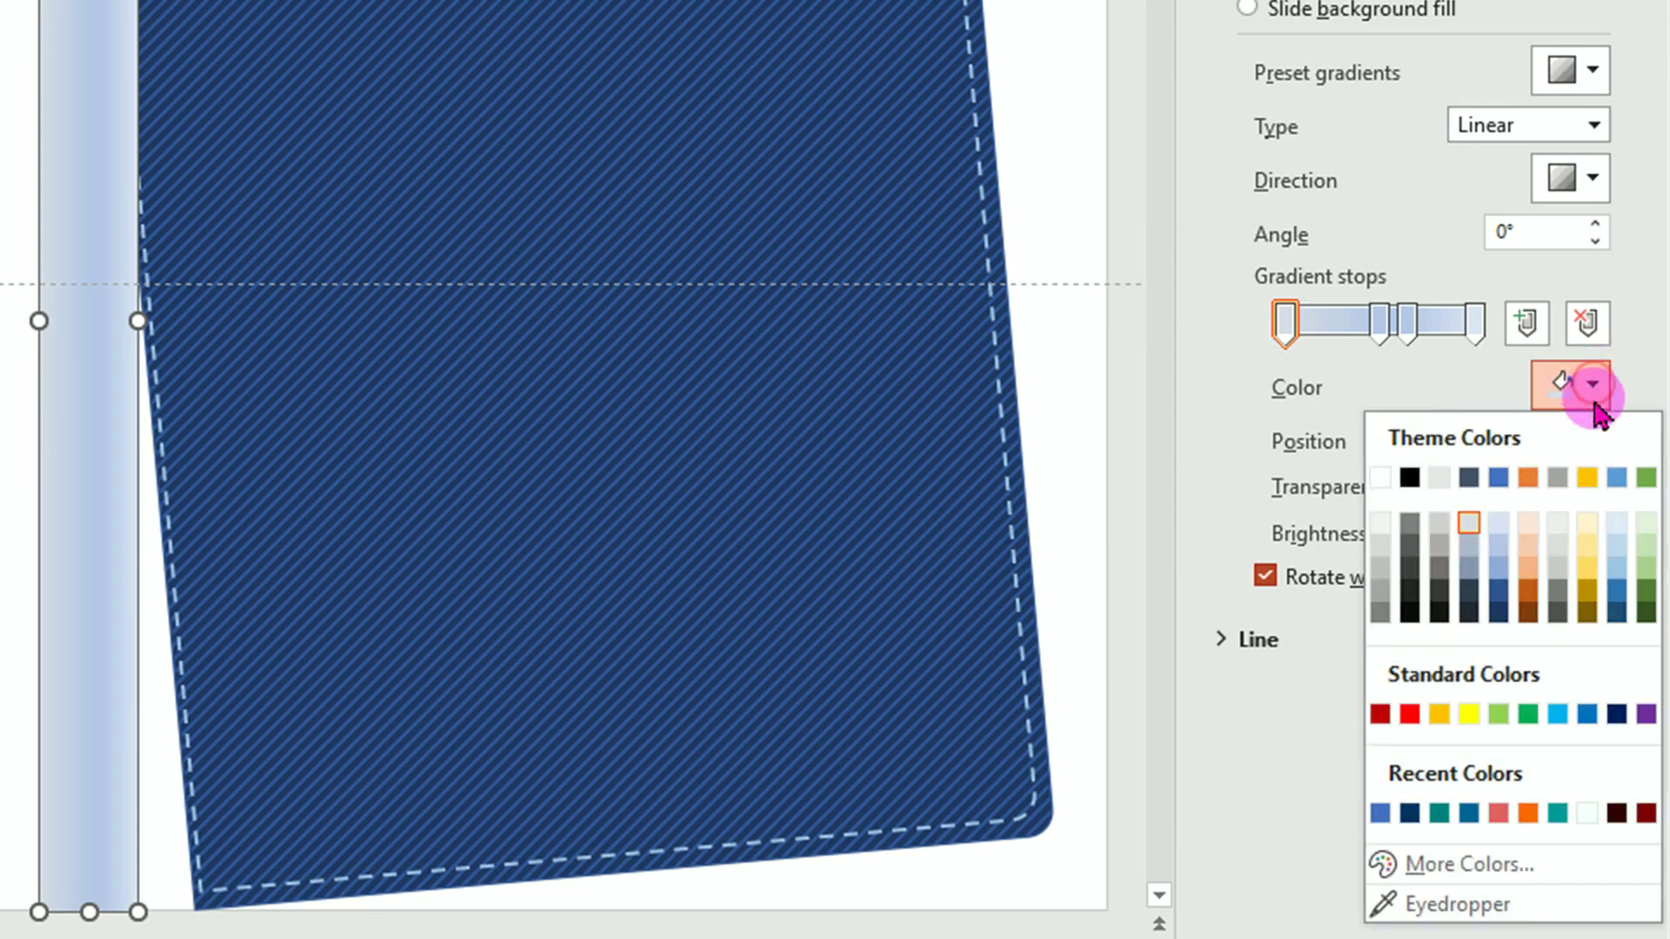
{"action": "left_click", "coordinate": [1497, 614]}
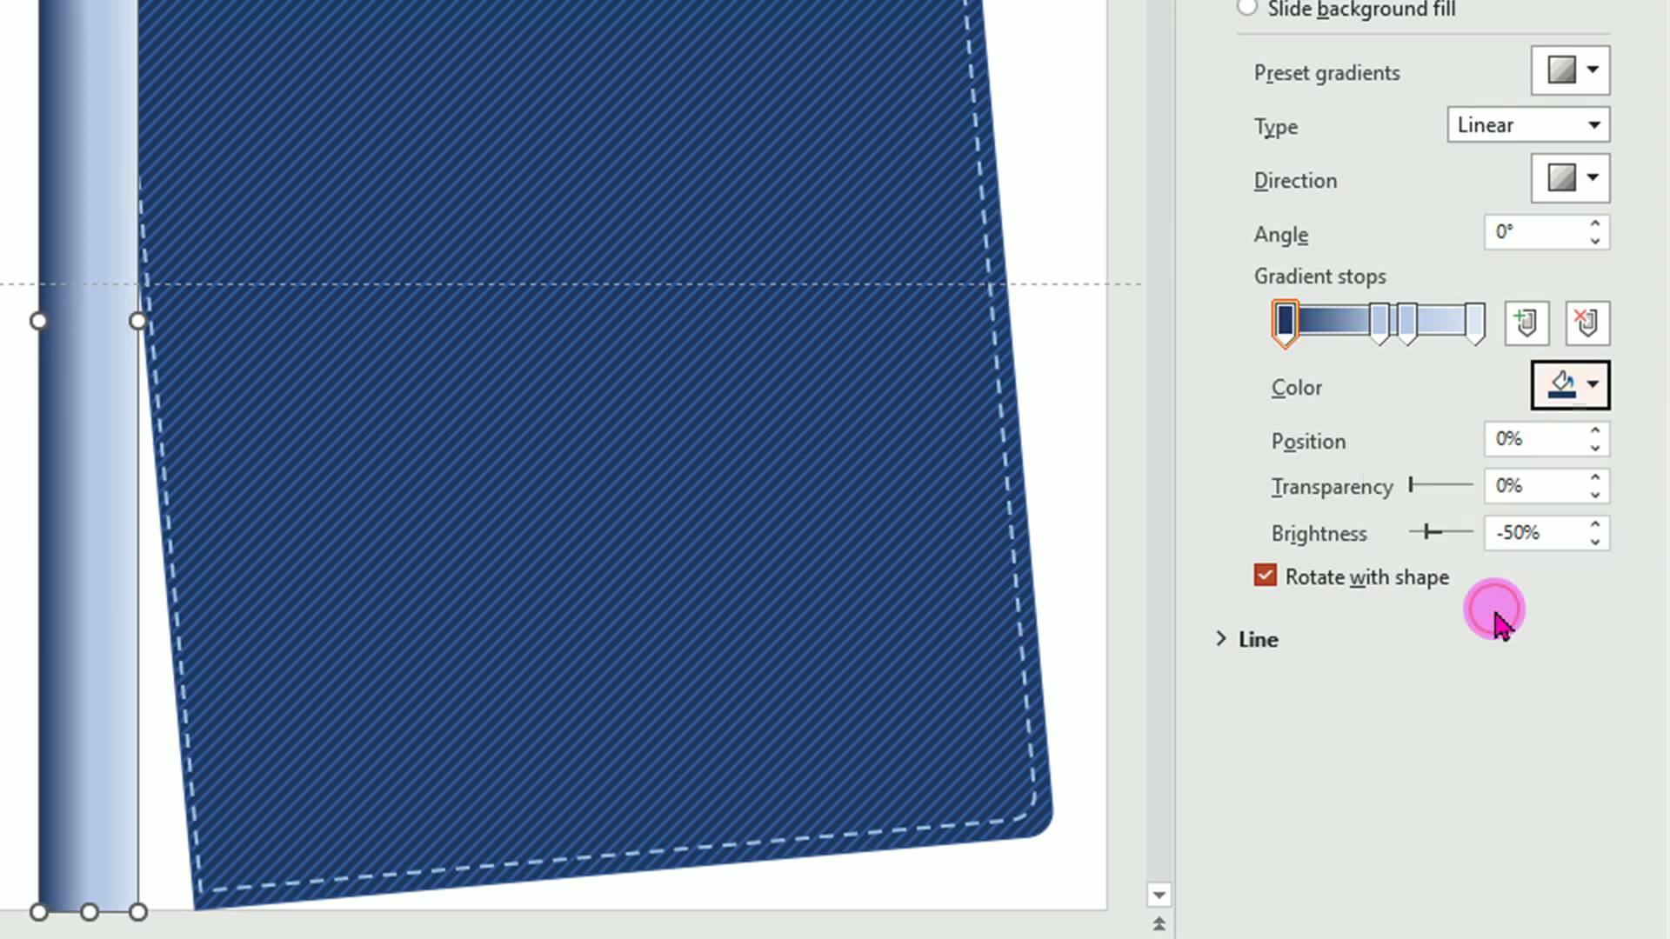
{"action": "left_click", "coordinate": [1379, 328]}
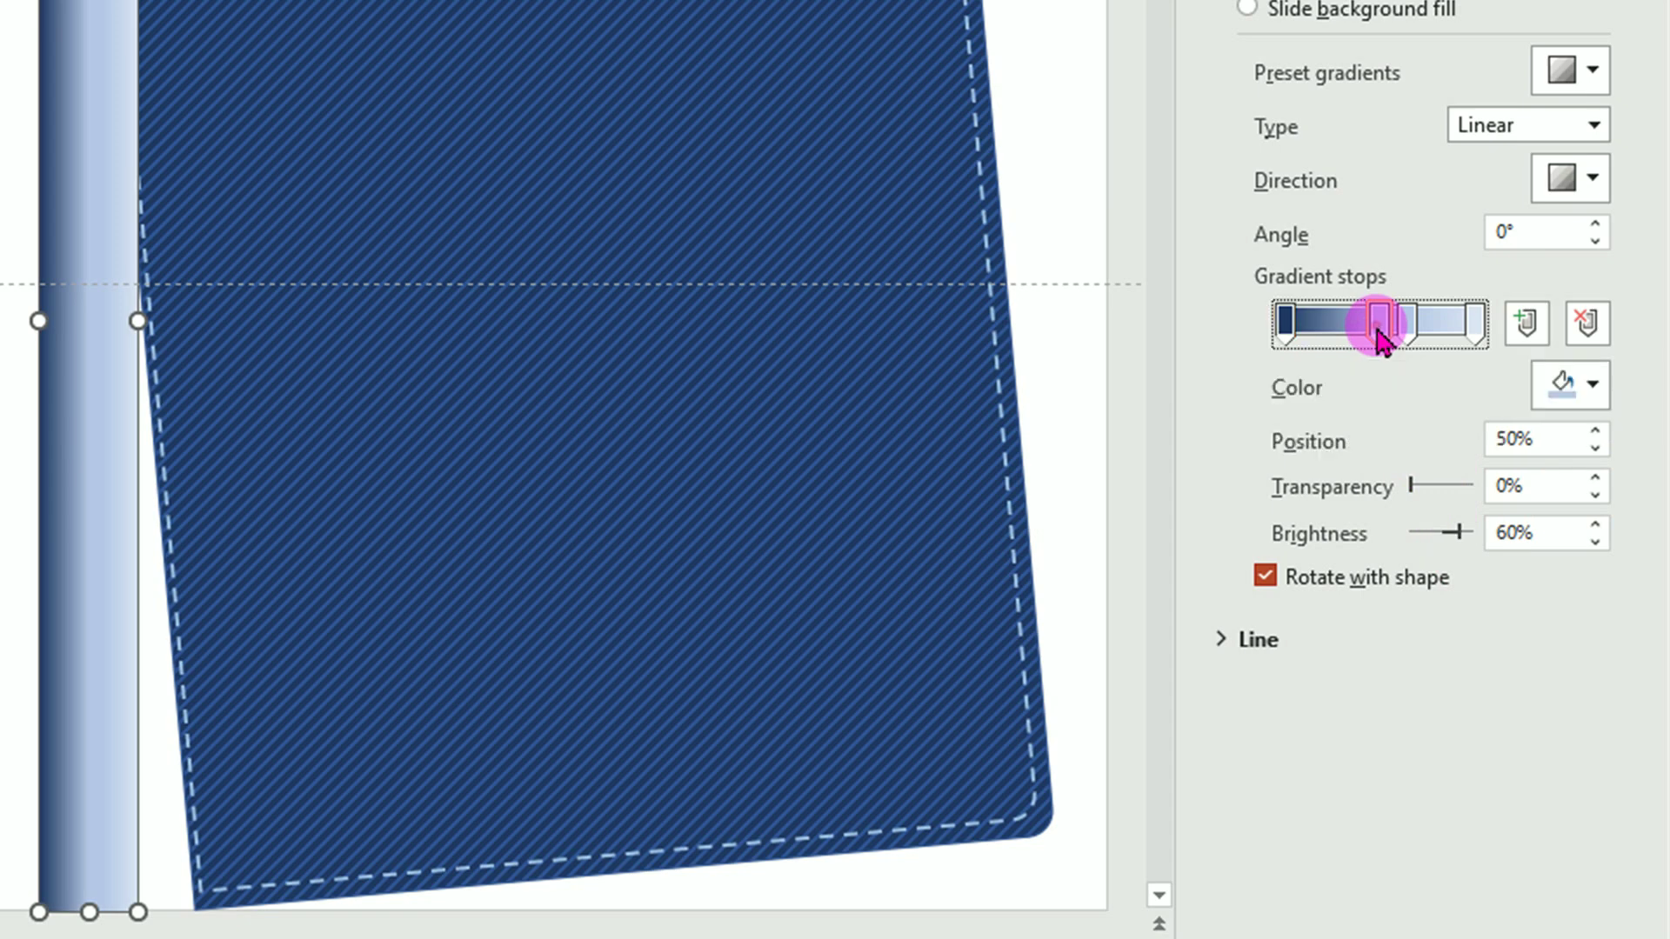
{"action": "left_click", "coordinate": [1594, 390]}
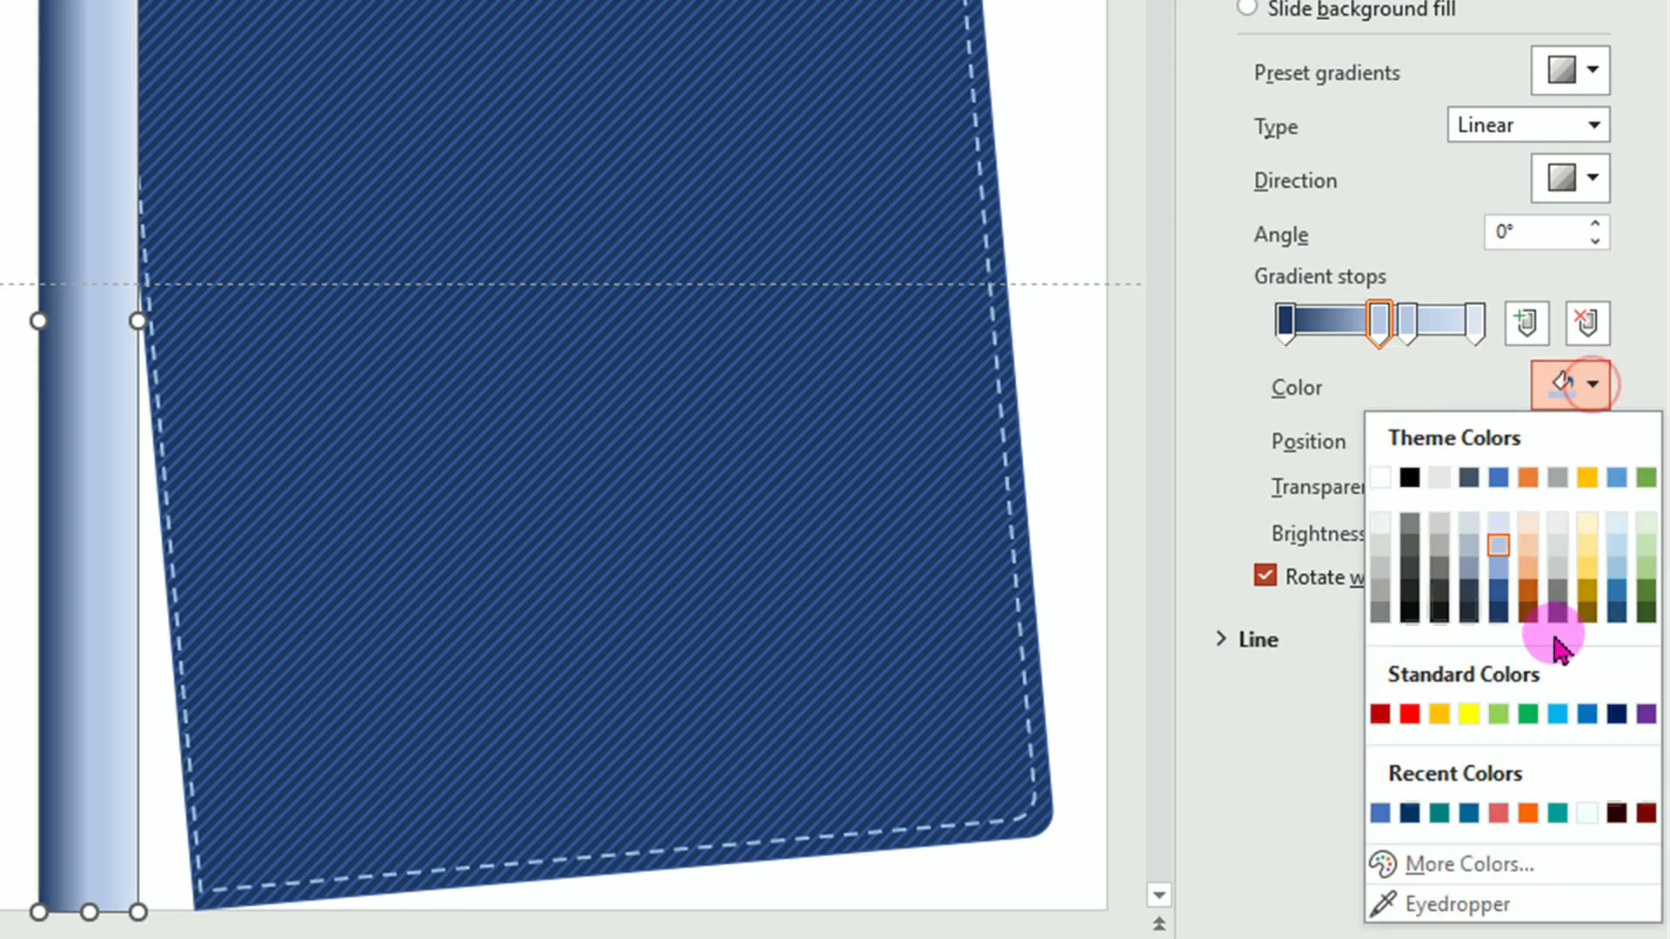
{"action": "left_click", "coordinate": [1498, 600]}
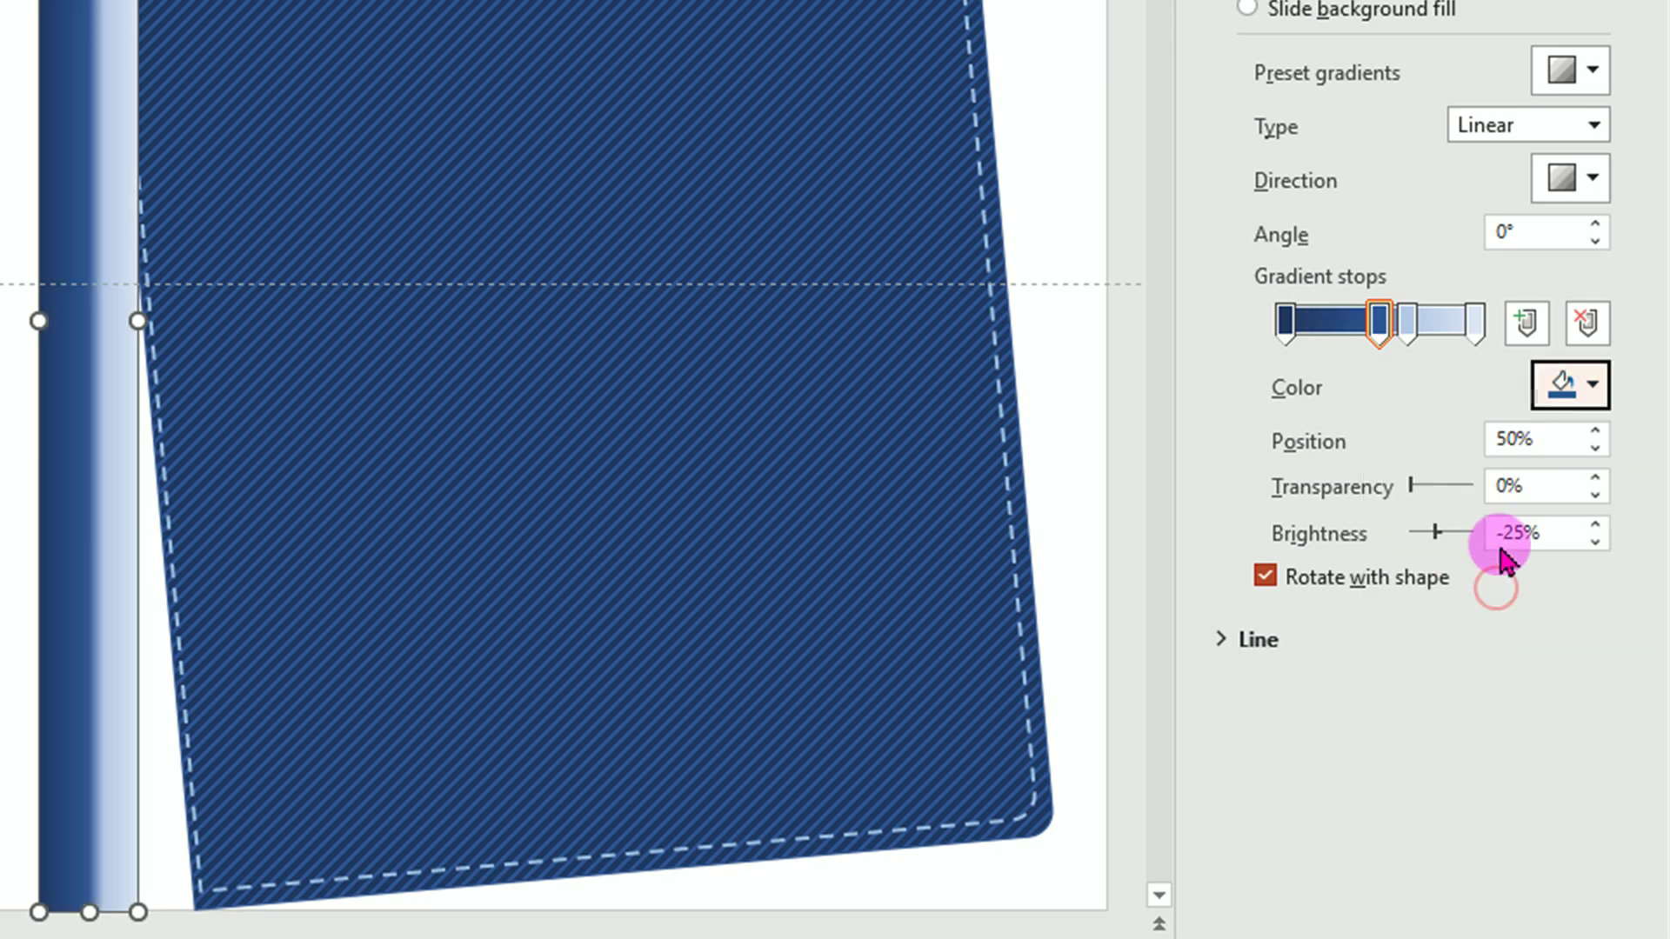
Make the third stop navy, the last Blue, Accent 1, Darker 25%, and fade it fully transparent
{"action": "left_click", "coordinate": [1414, 336]}
{"action": "left_click", "coordinate": [1592, 385]}
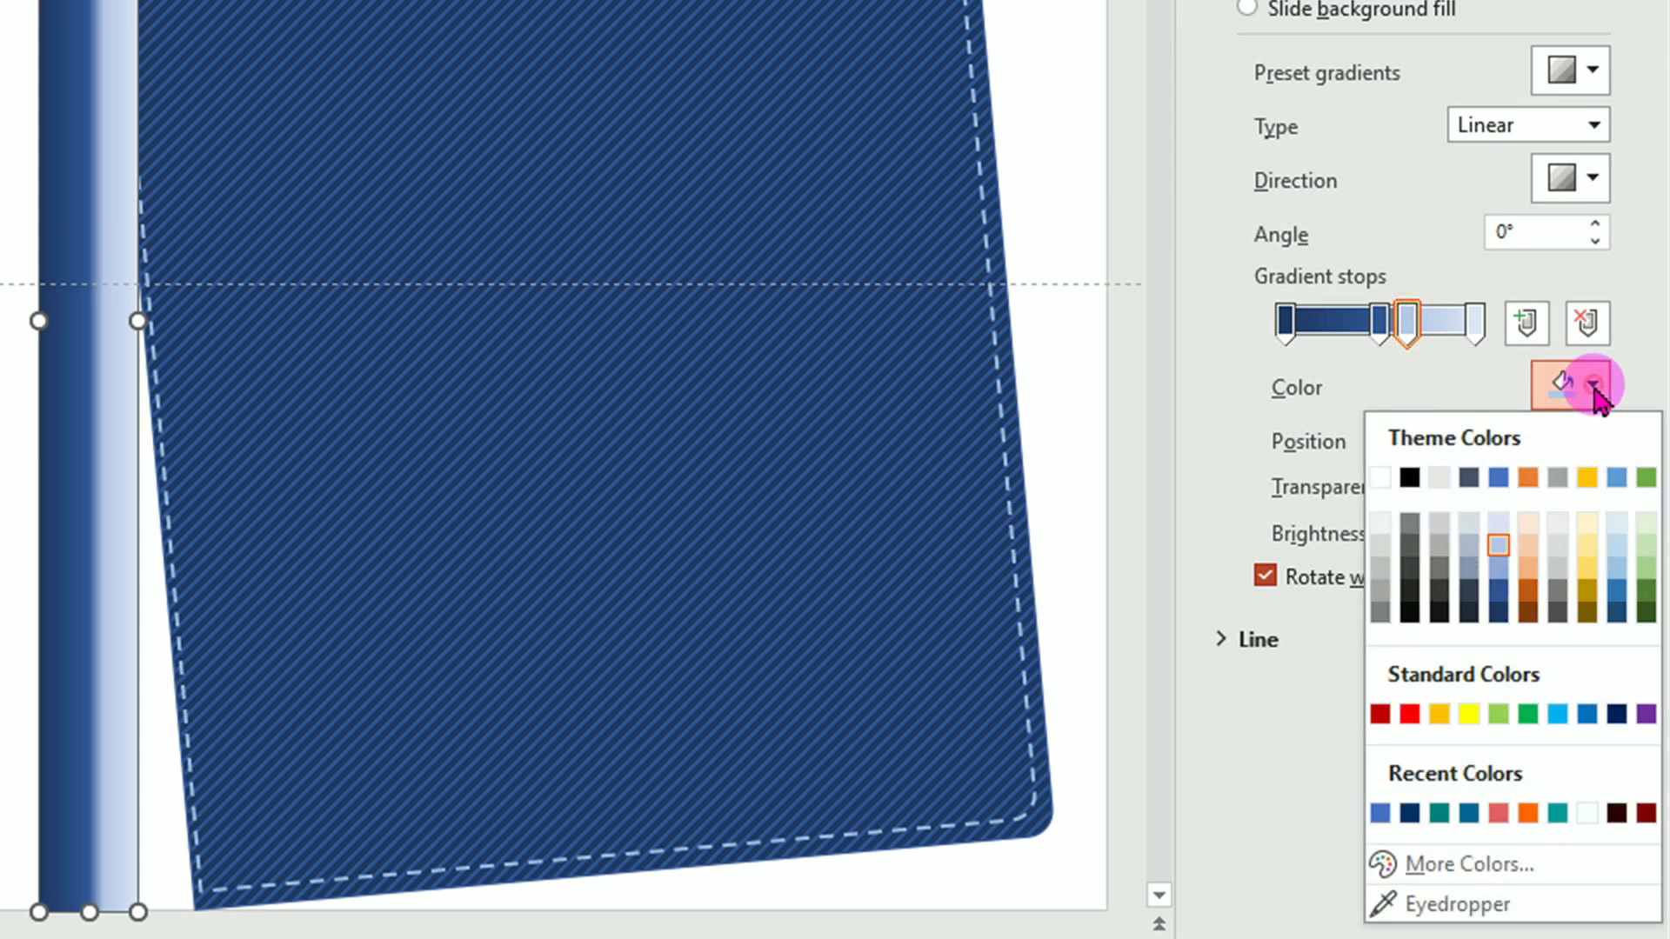
{"action": "left_click", "coordinate": [1498, 614]}
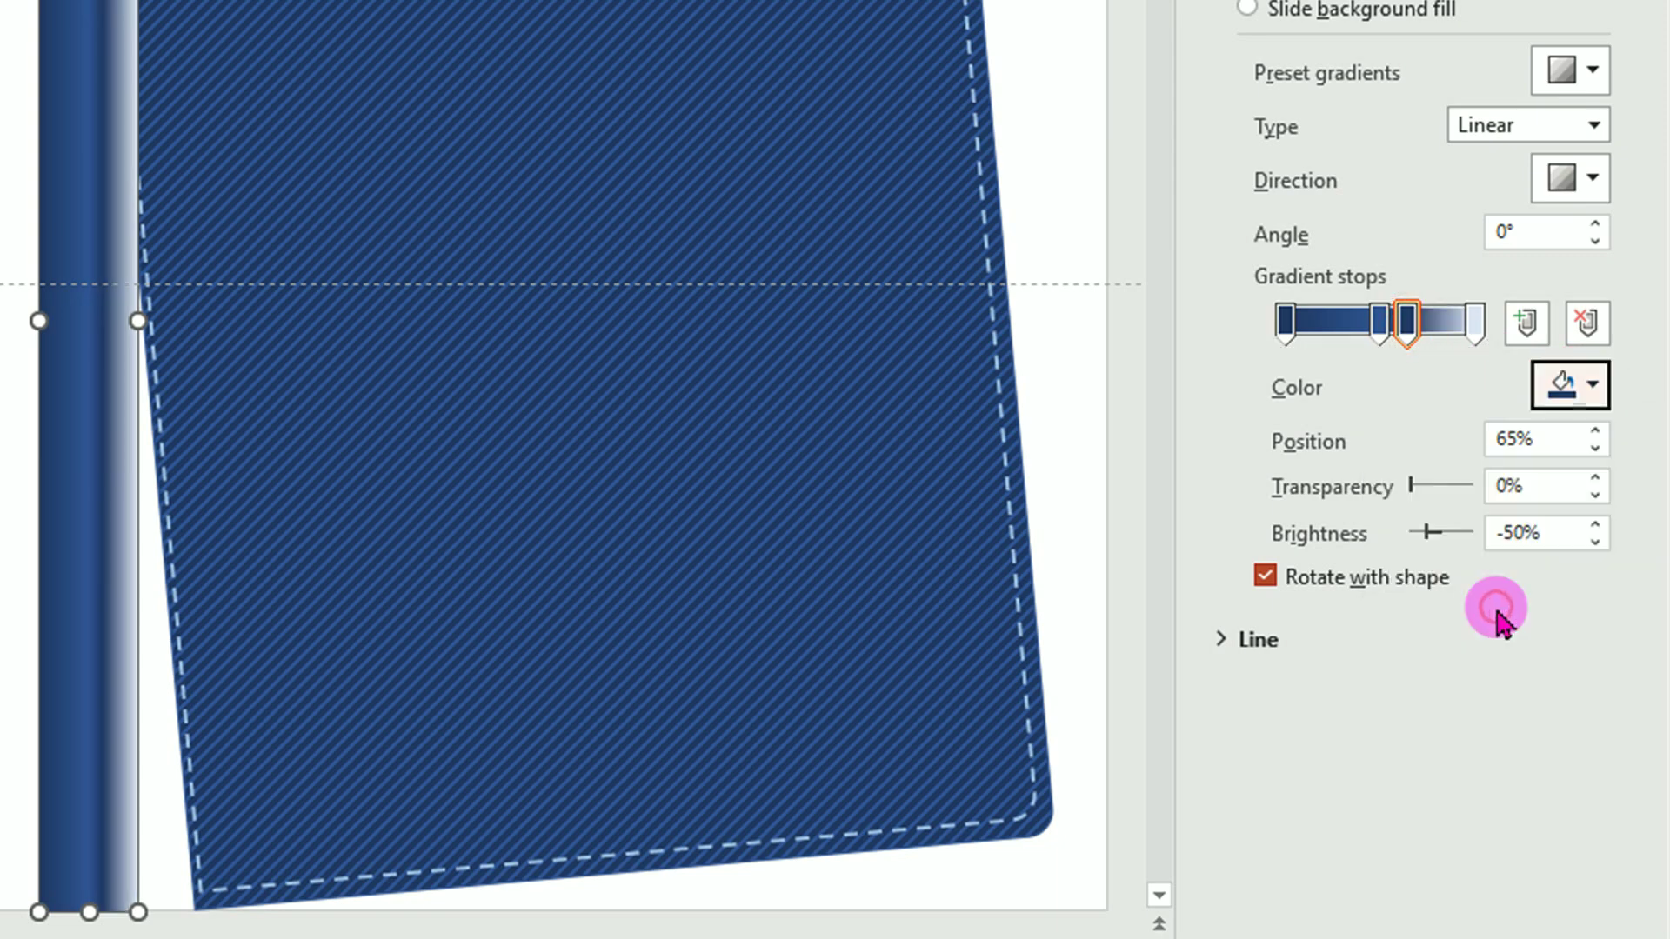
{"action": "left_click", "coordinate": [1474, 326]}
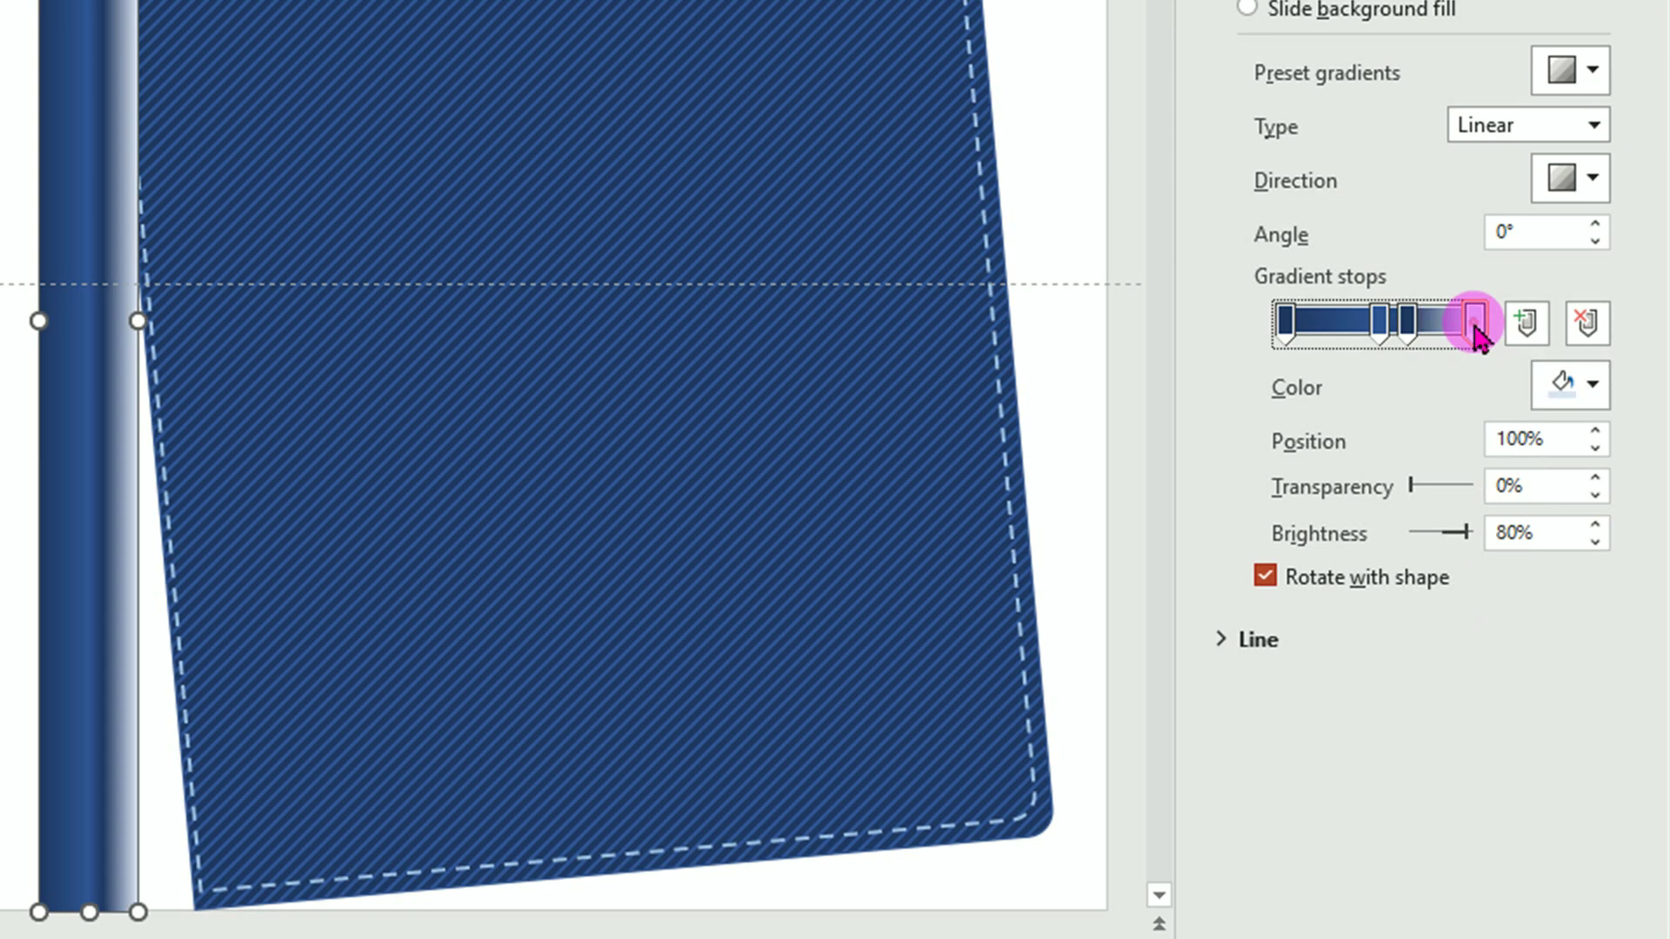
{"action": "left_click", "coordinate": [1594, 387]}
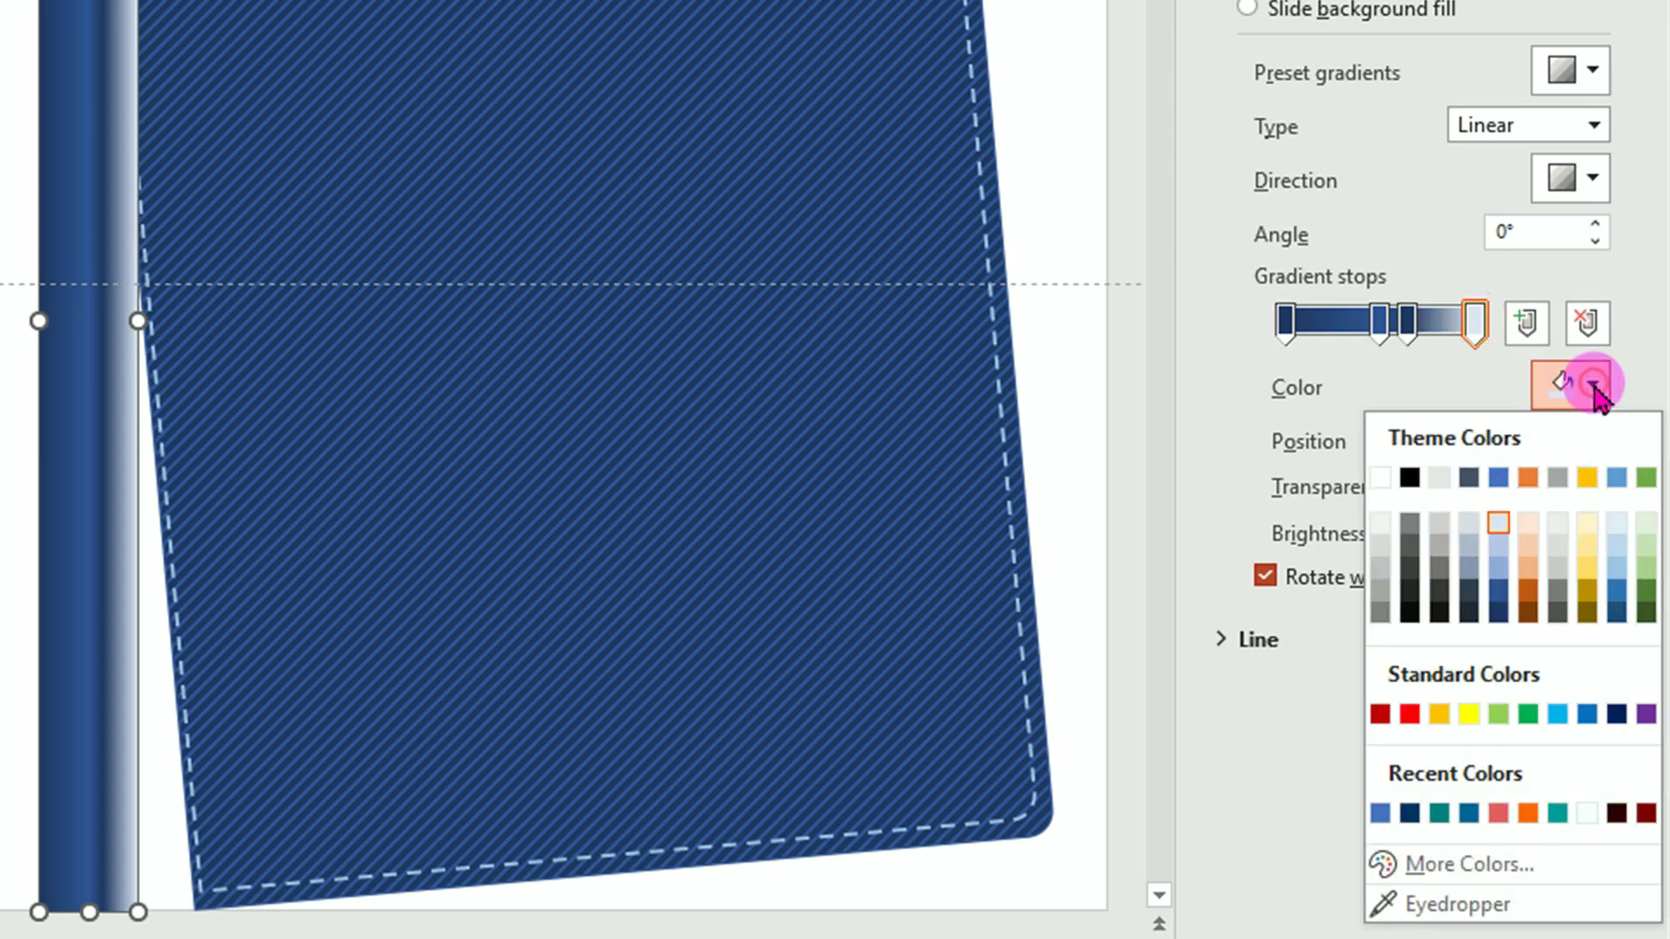
{"action": "left_click", "coordinate": [1498, 595]}
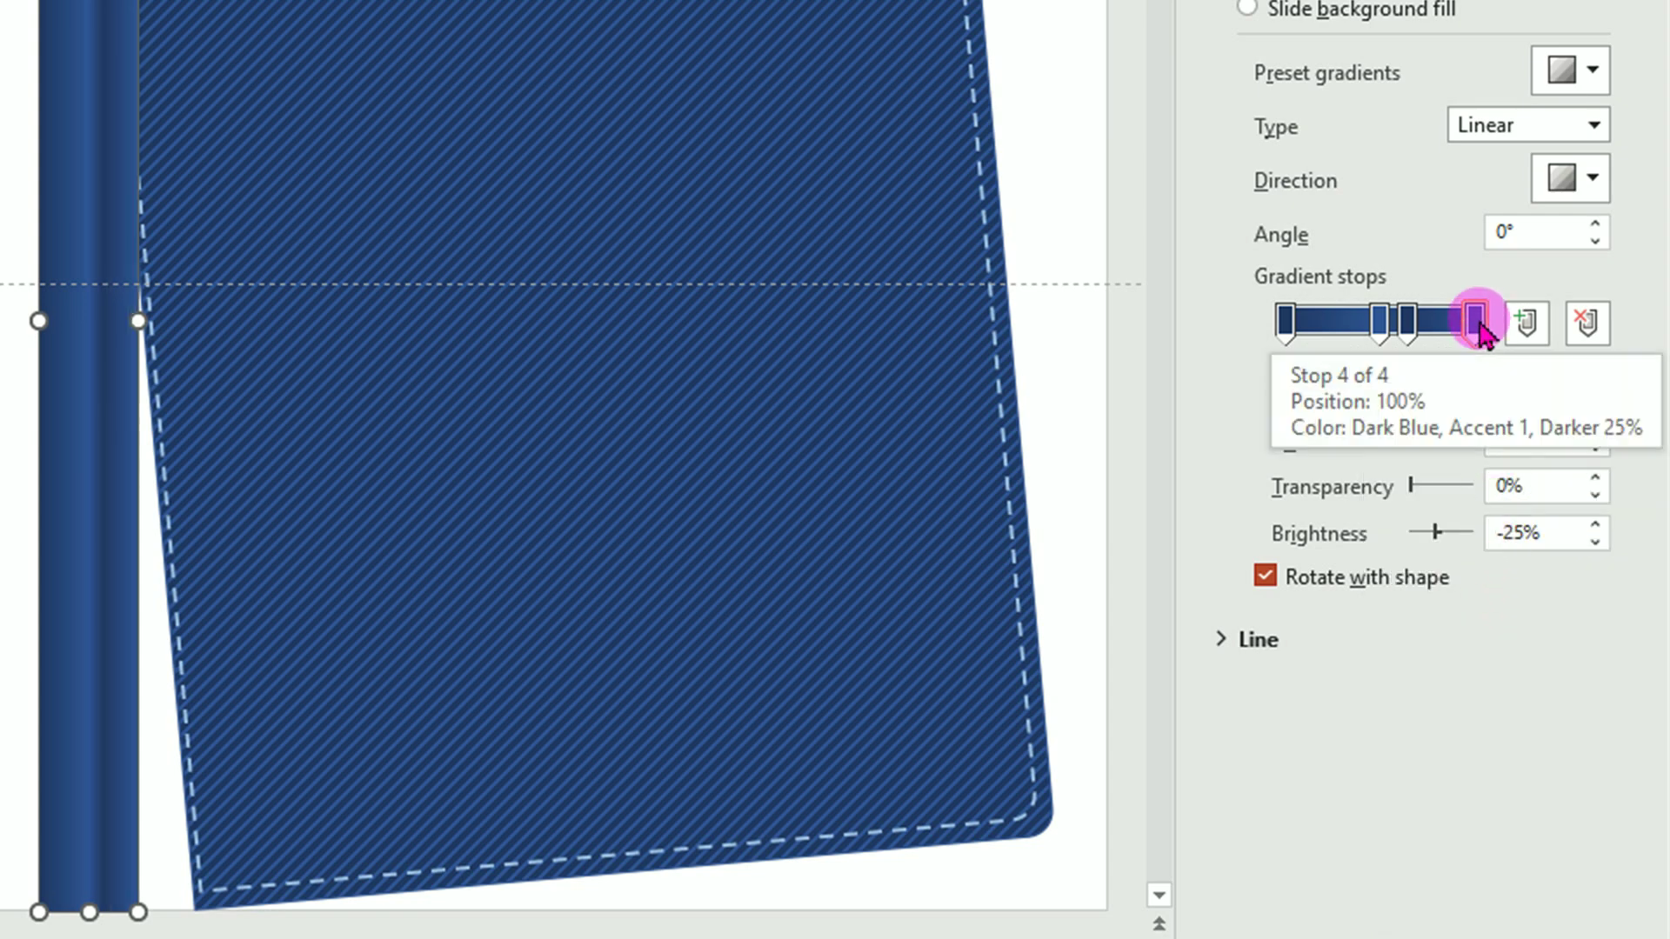
{"action": "mouse_move", "coordinate": [1475, 321]}
{"action": "left_click", "coordinate": [1476, 332]}
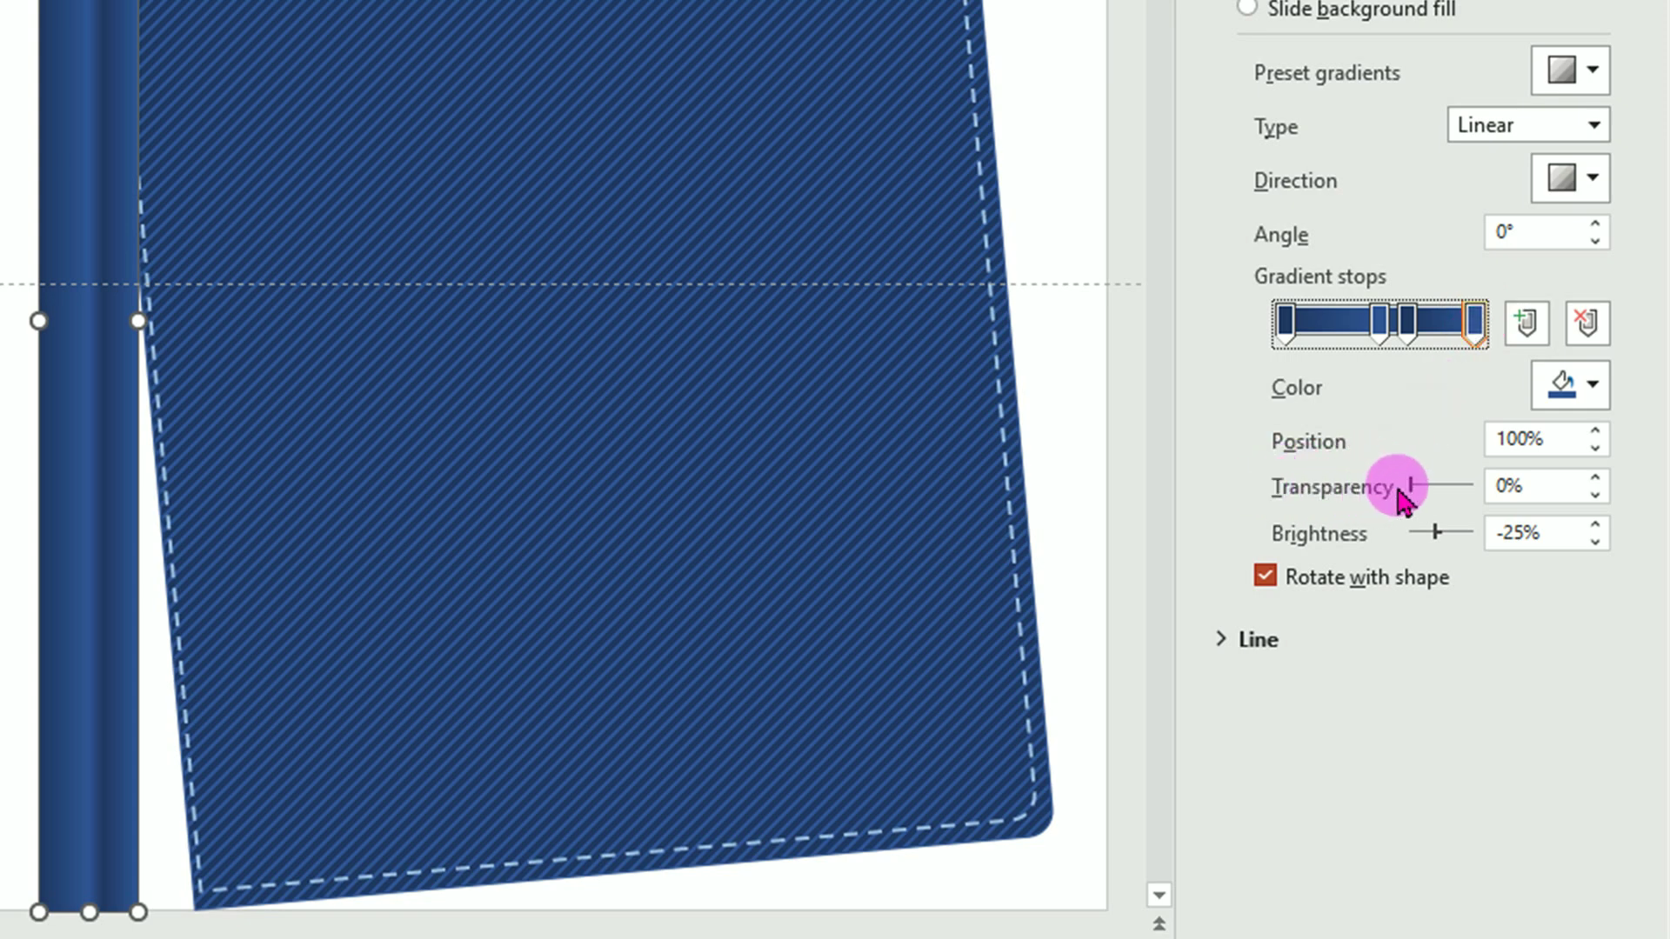
{"action": "left_click_drag", "start_coordinate": [1411, 484], "coordinate": [1486, 486]}
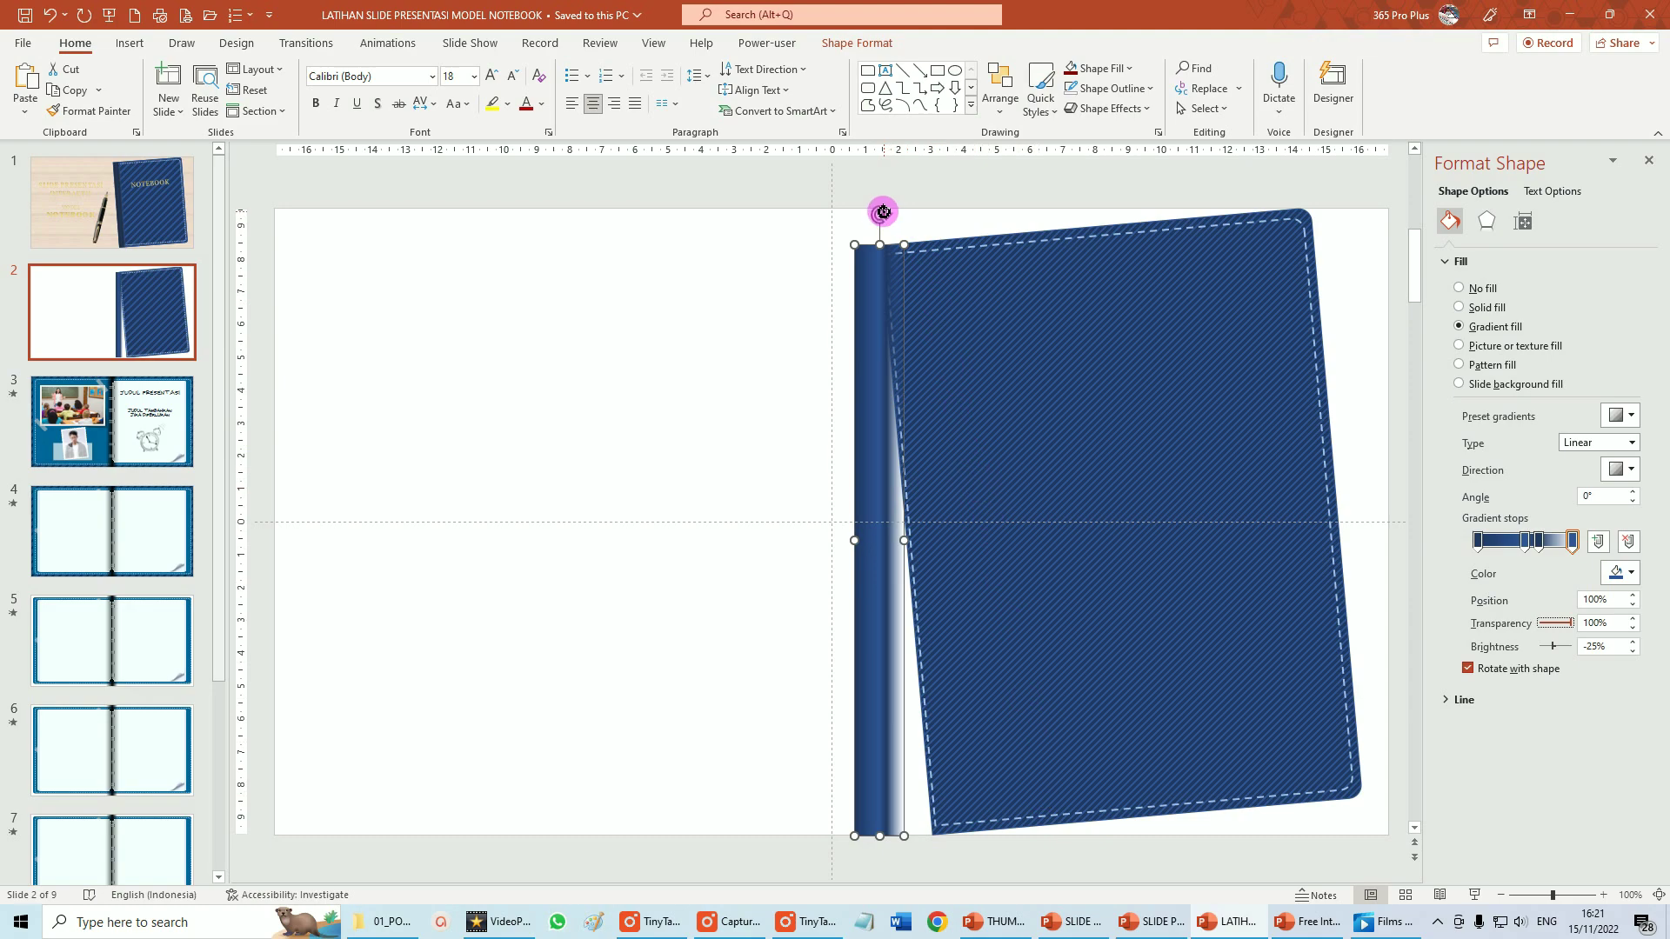
Rotate the spine to the cover's tilt, nudge it right and stretch it to the cover's bottom
{"action": "left_click_drag", "start_coordinate": [879, 213], "coordinate": [853, 209]}
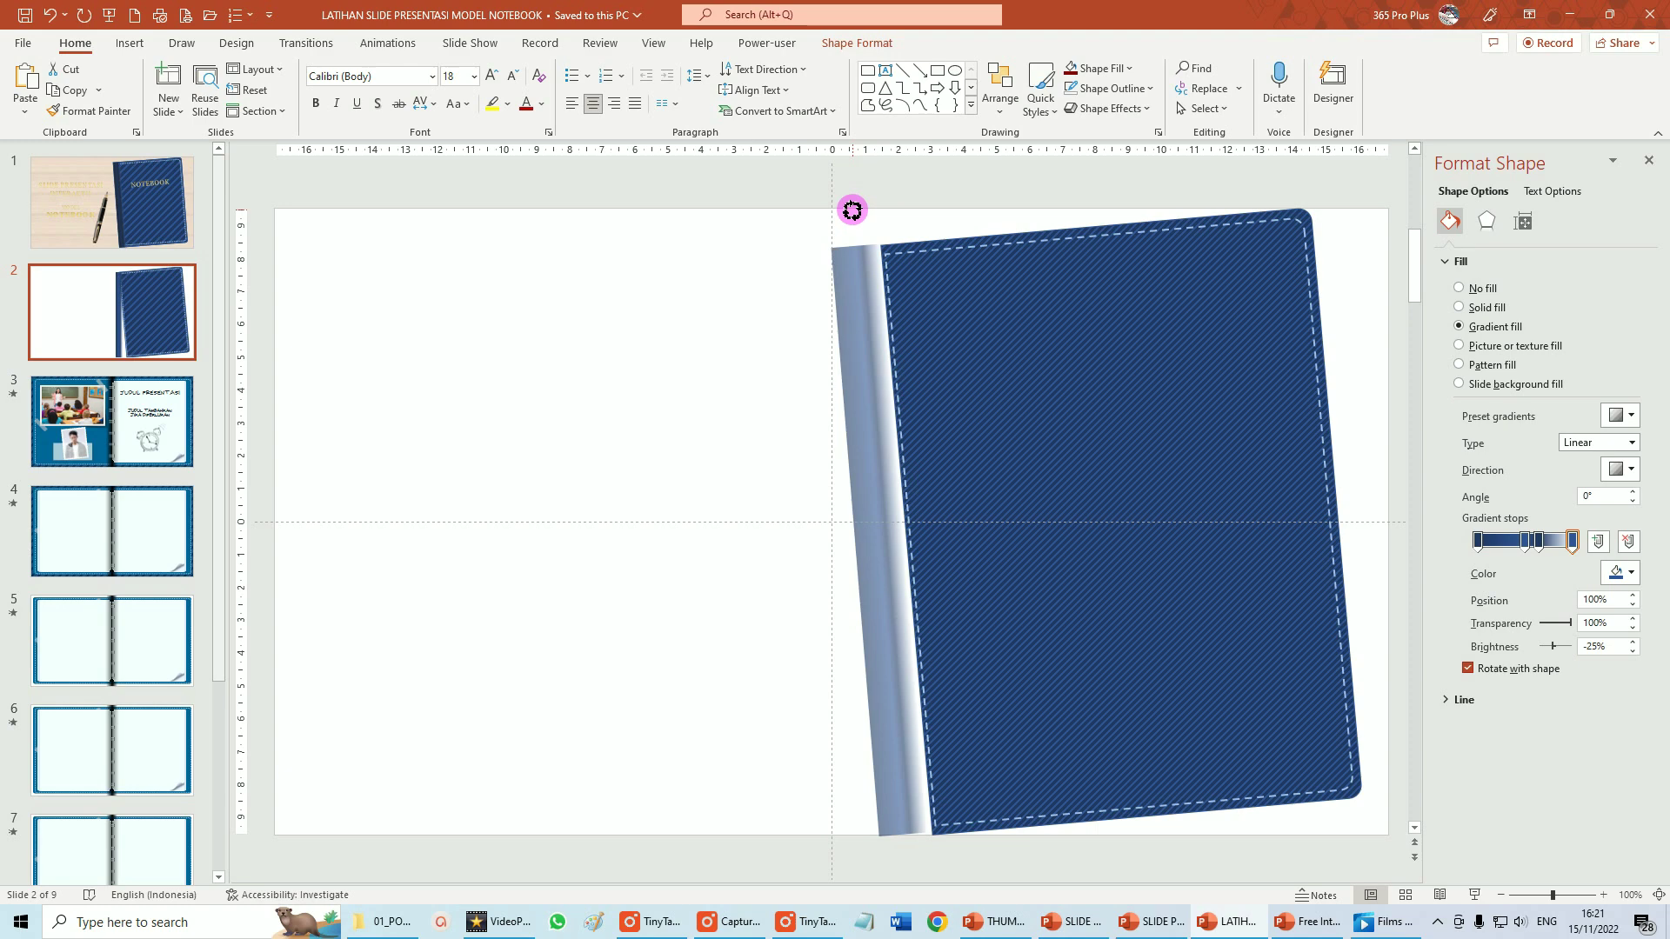
{"action": "left_click_drag", "start_coordinate": [853, 210], "coordinate": [854, 212]}
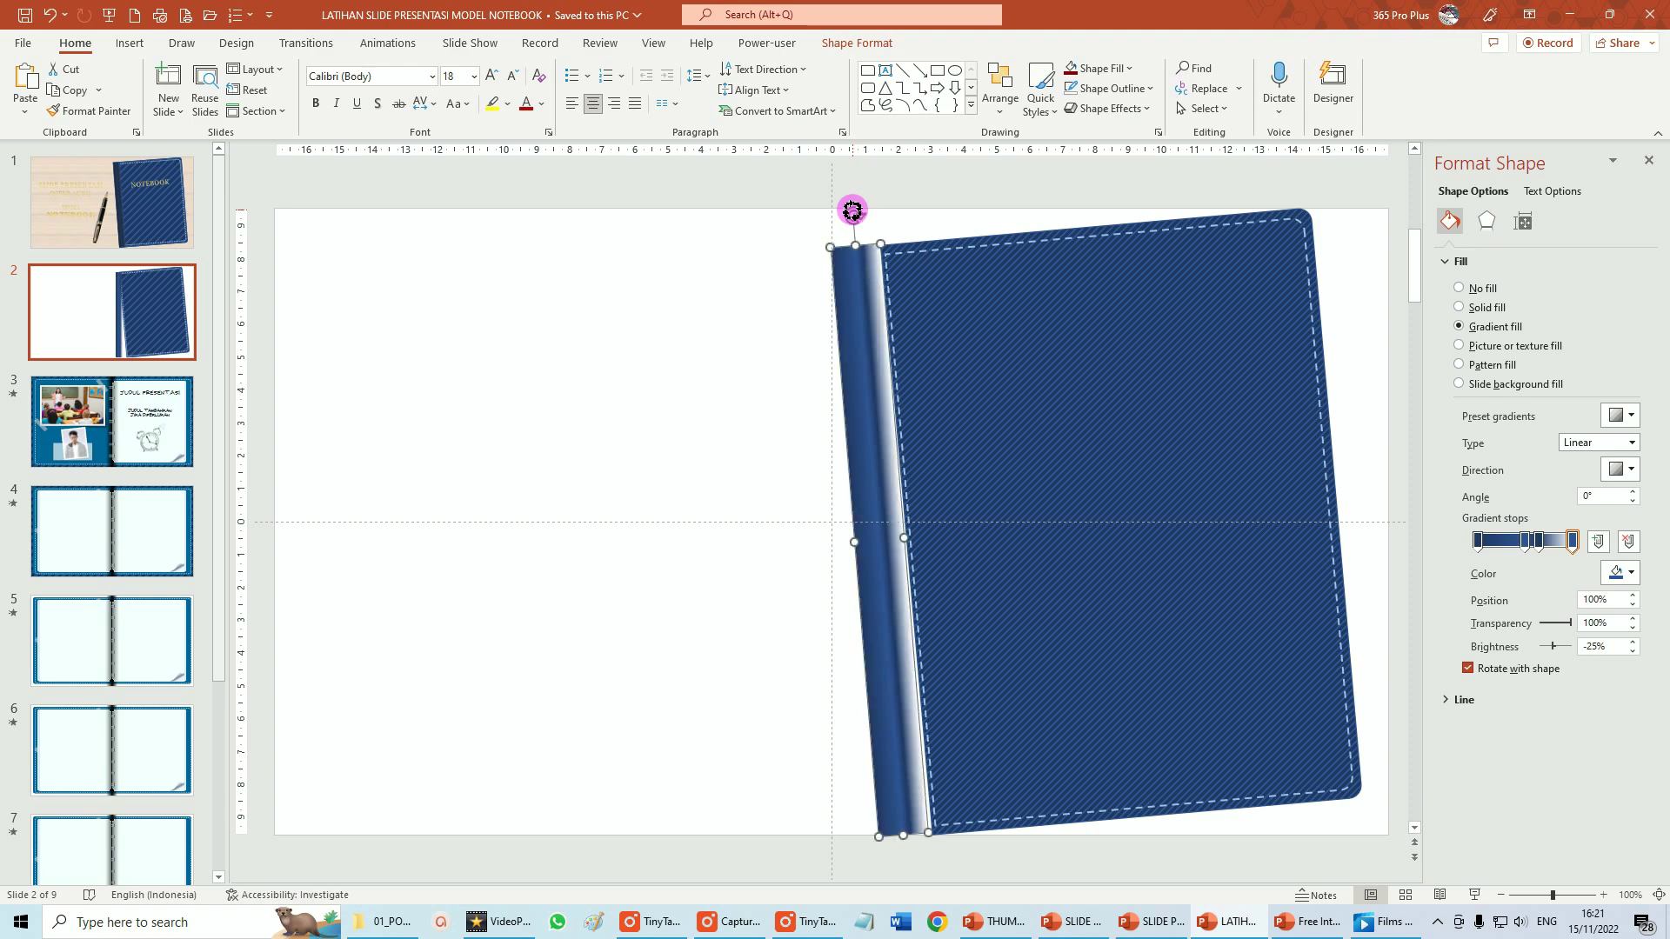
{"action": "left_click_drag", "start_coordinate": [872, 471], "coordinate": [892, 470]}
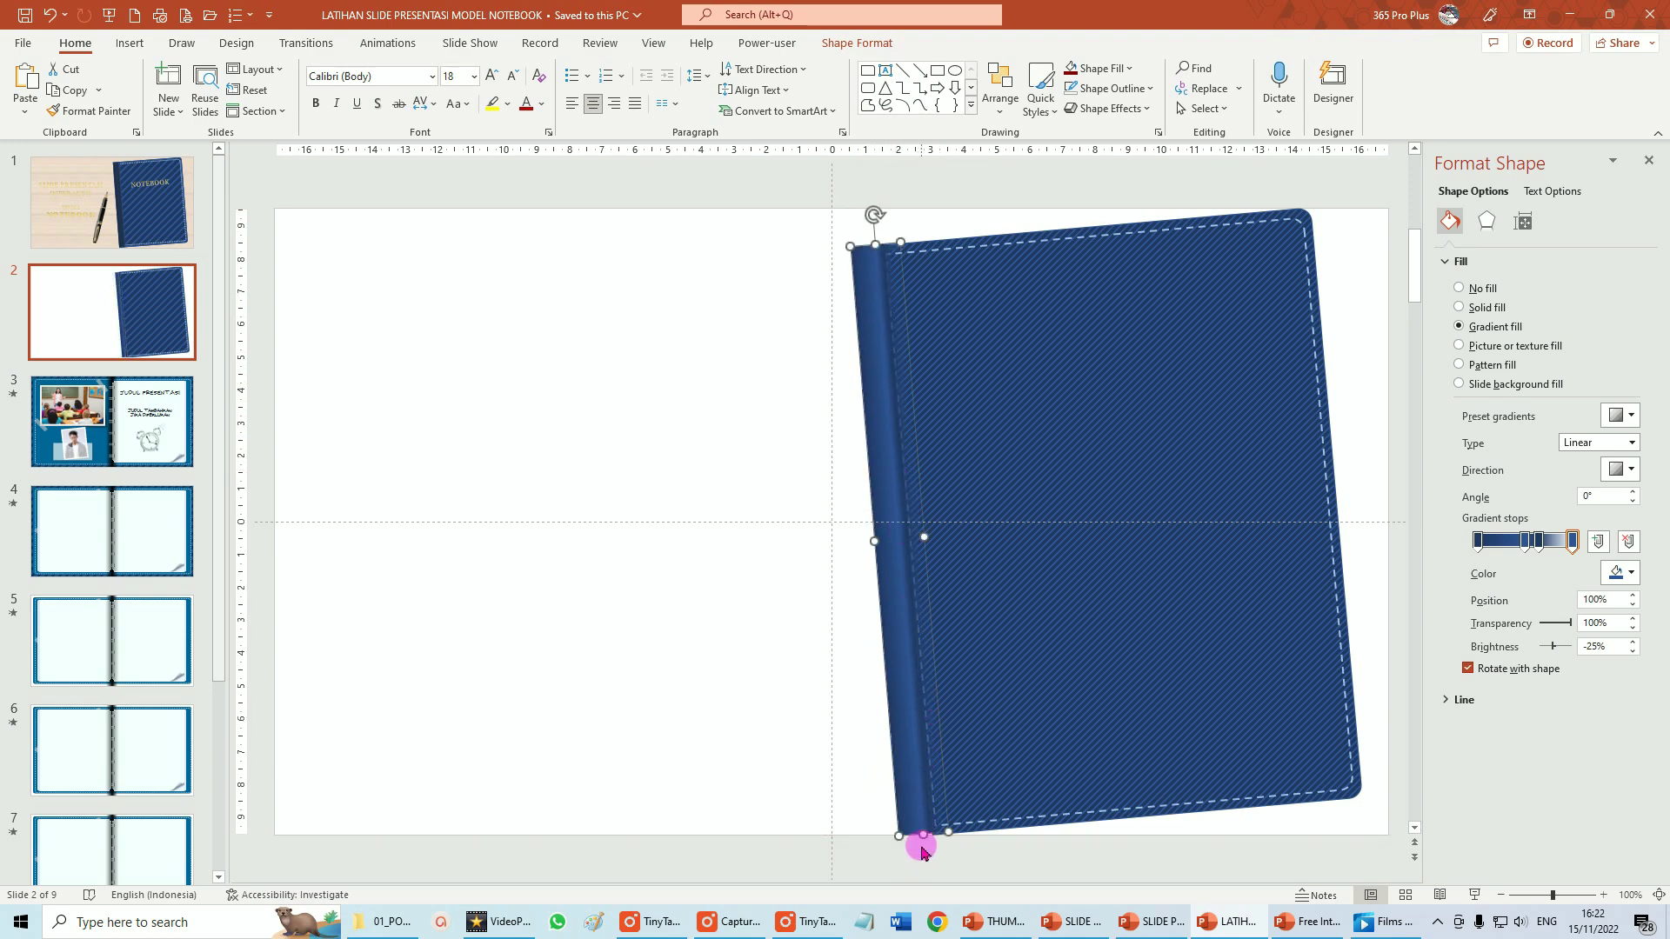
{"action": "left_click_drag", "start_coordinate": [925, 835], "coordinate": [925, 836]}
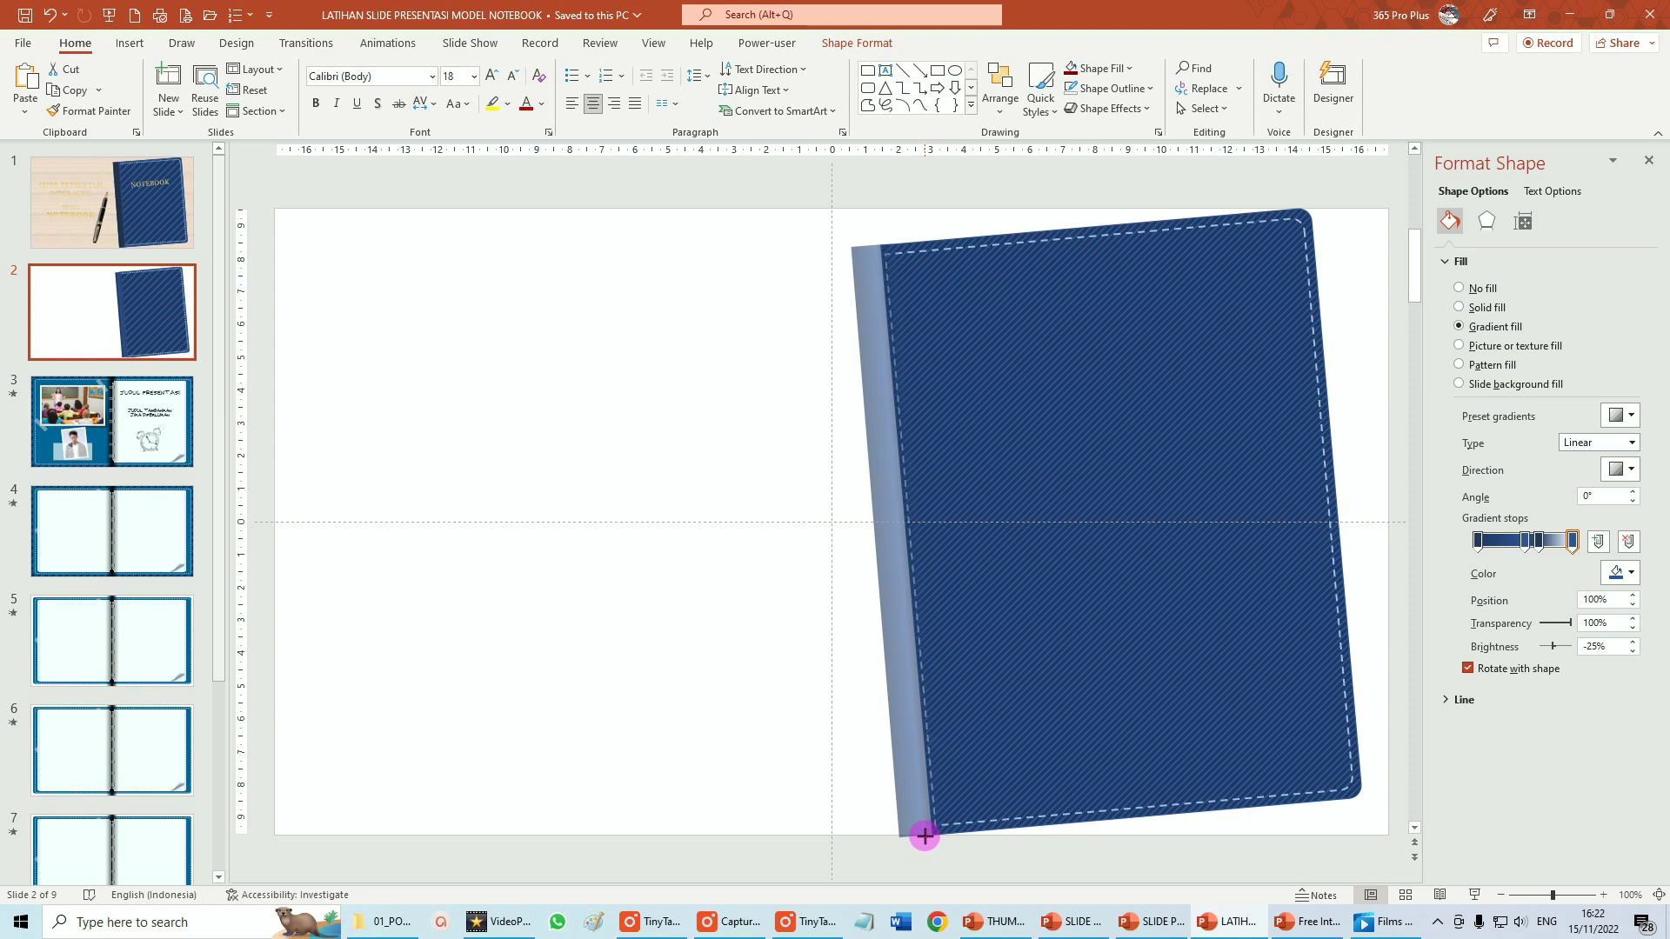
{"action": "left_click_drag", "start_coordinate": [925, 836], "coordinate": [895, 850]}
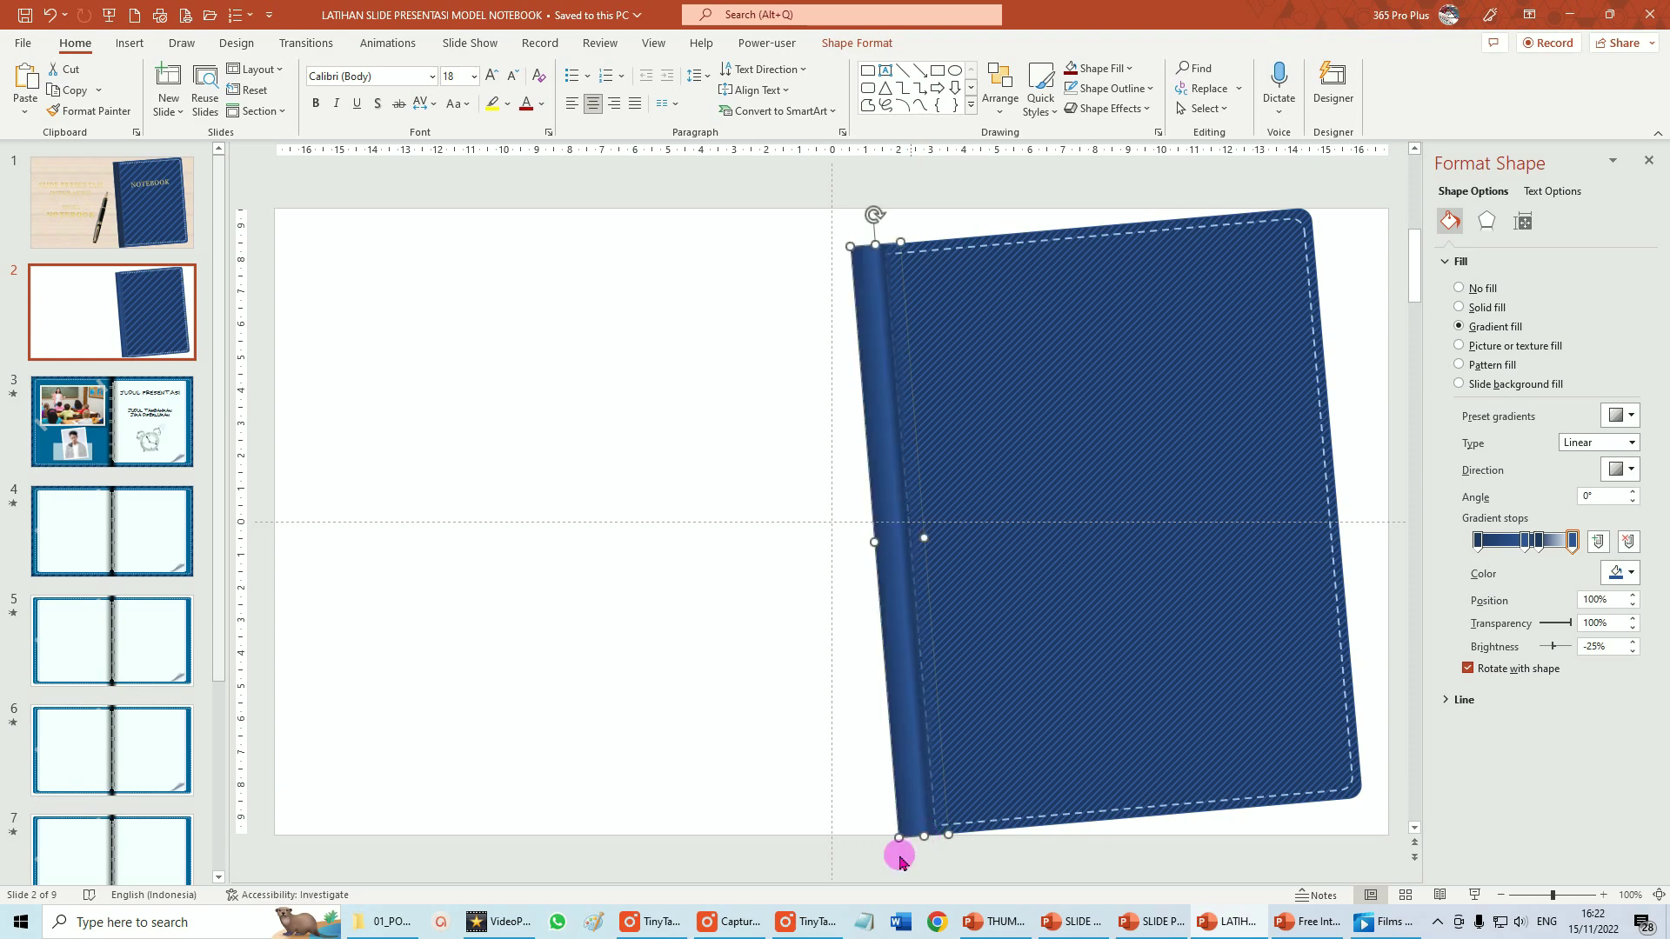
{"action": "left_click", "coordinate": [745, 750]}
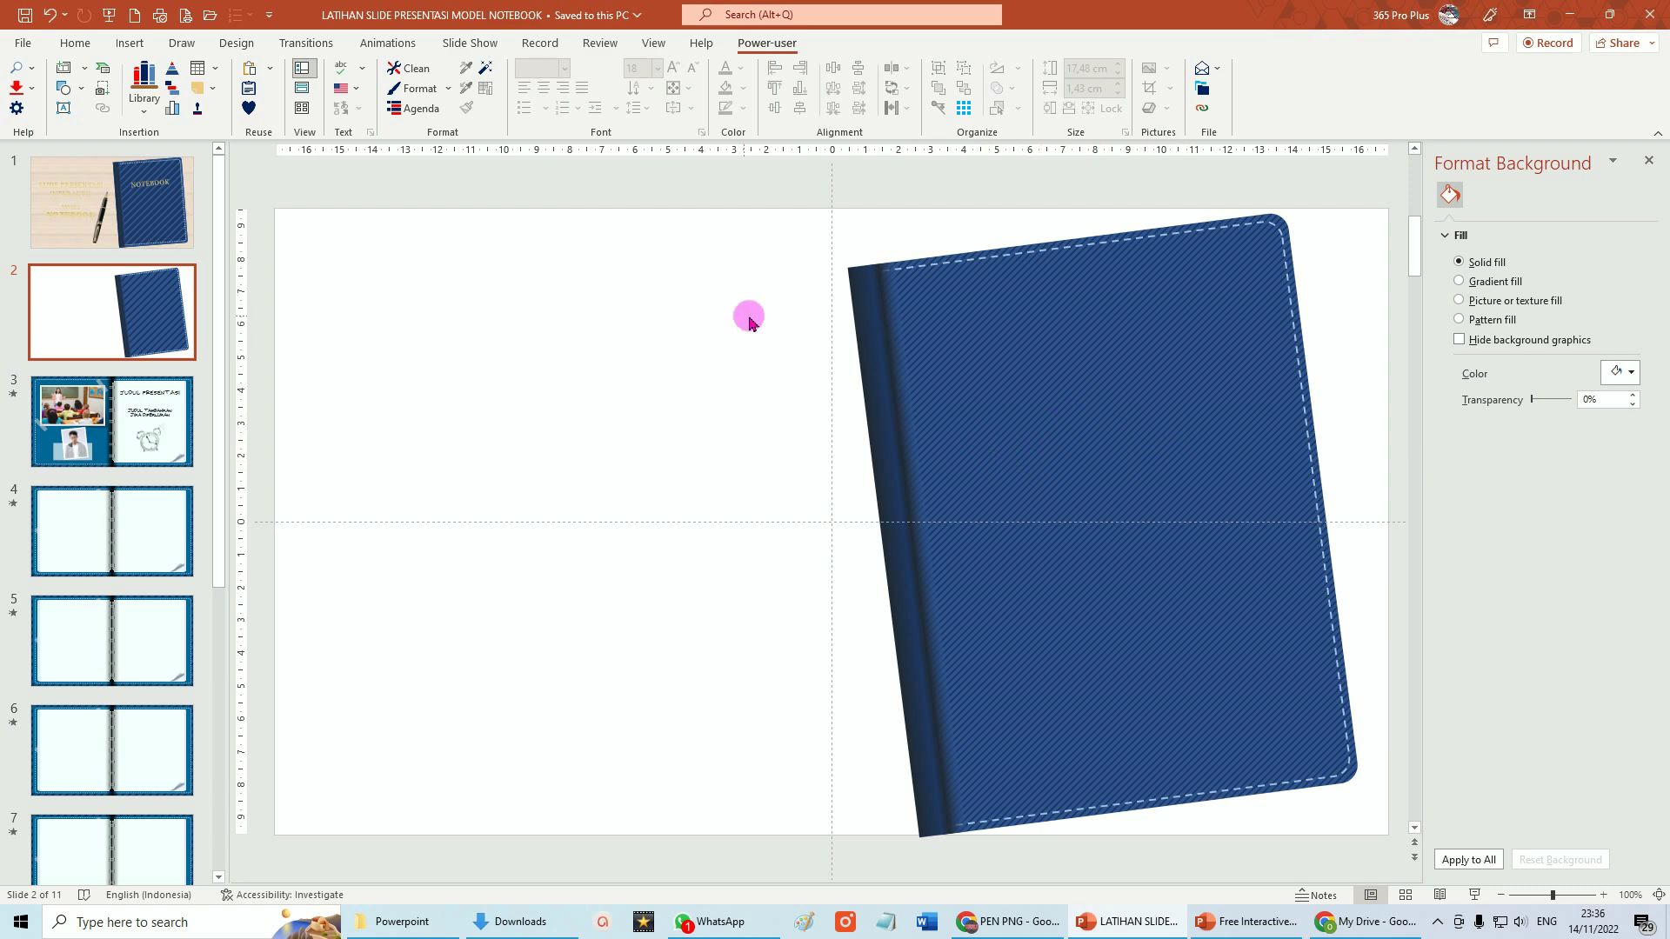
Insert 'NOTEBOOK' in the first WordArt style and tilt it across the cover's upper part
{"action": "left_click", "coordinate": [132, 44]}
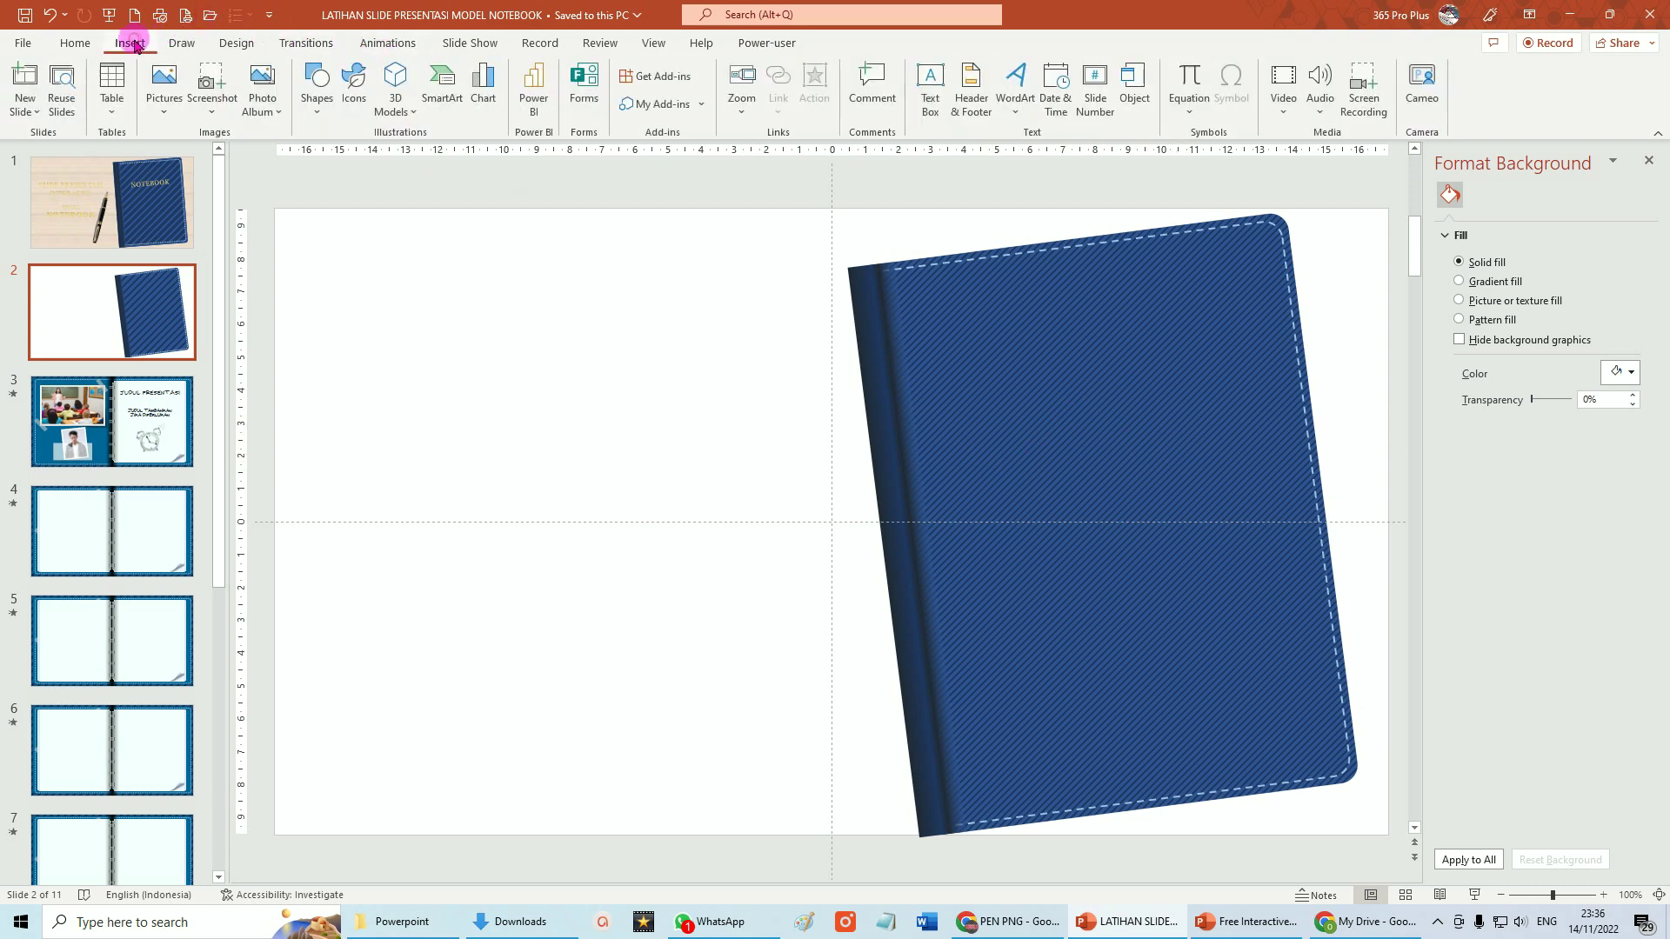
{"action": "left_click", "coordinate": [1018, 121]}
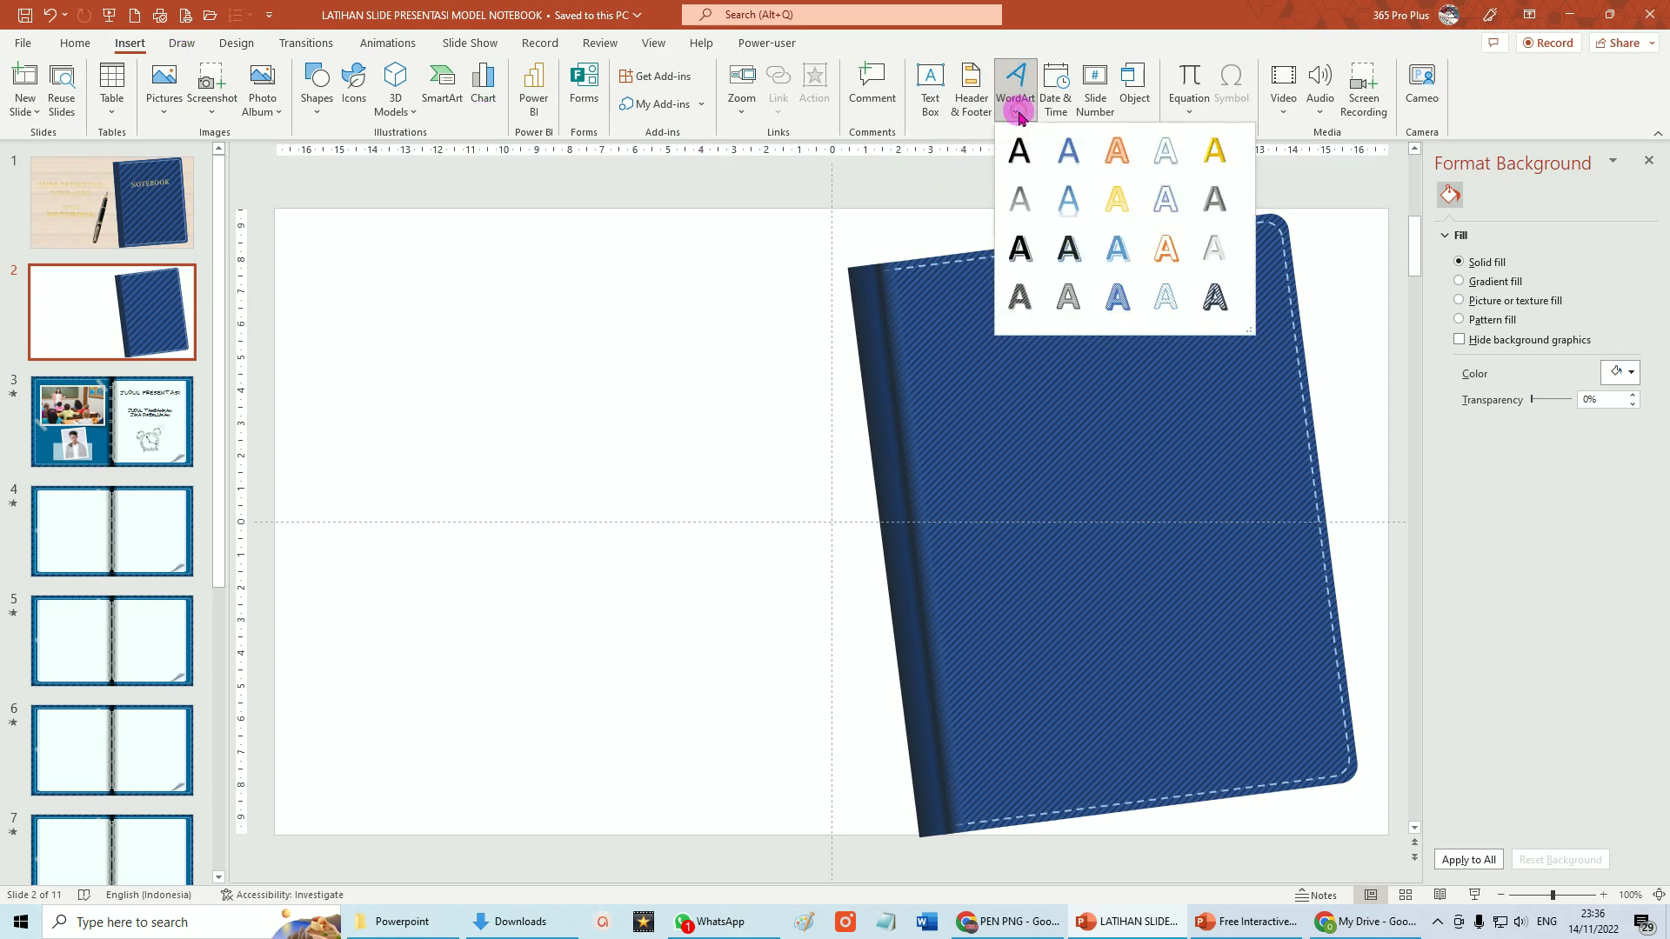
{"action": "left_click", "coordinate": [1019, 149]}
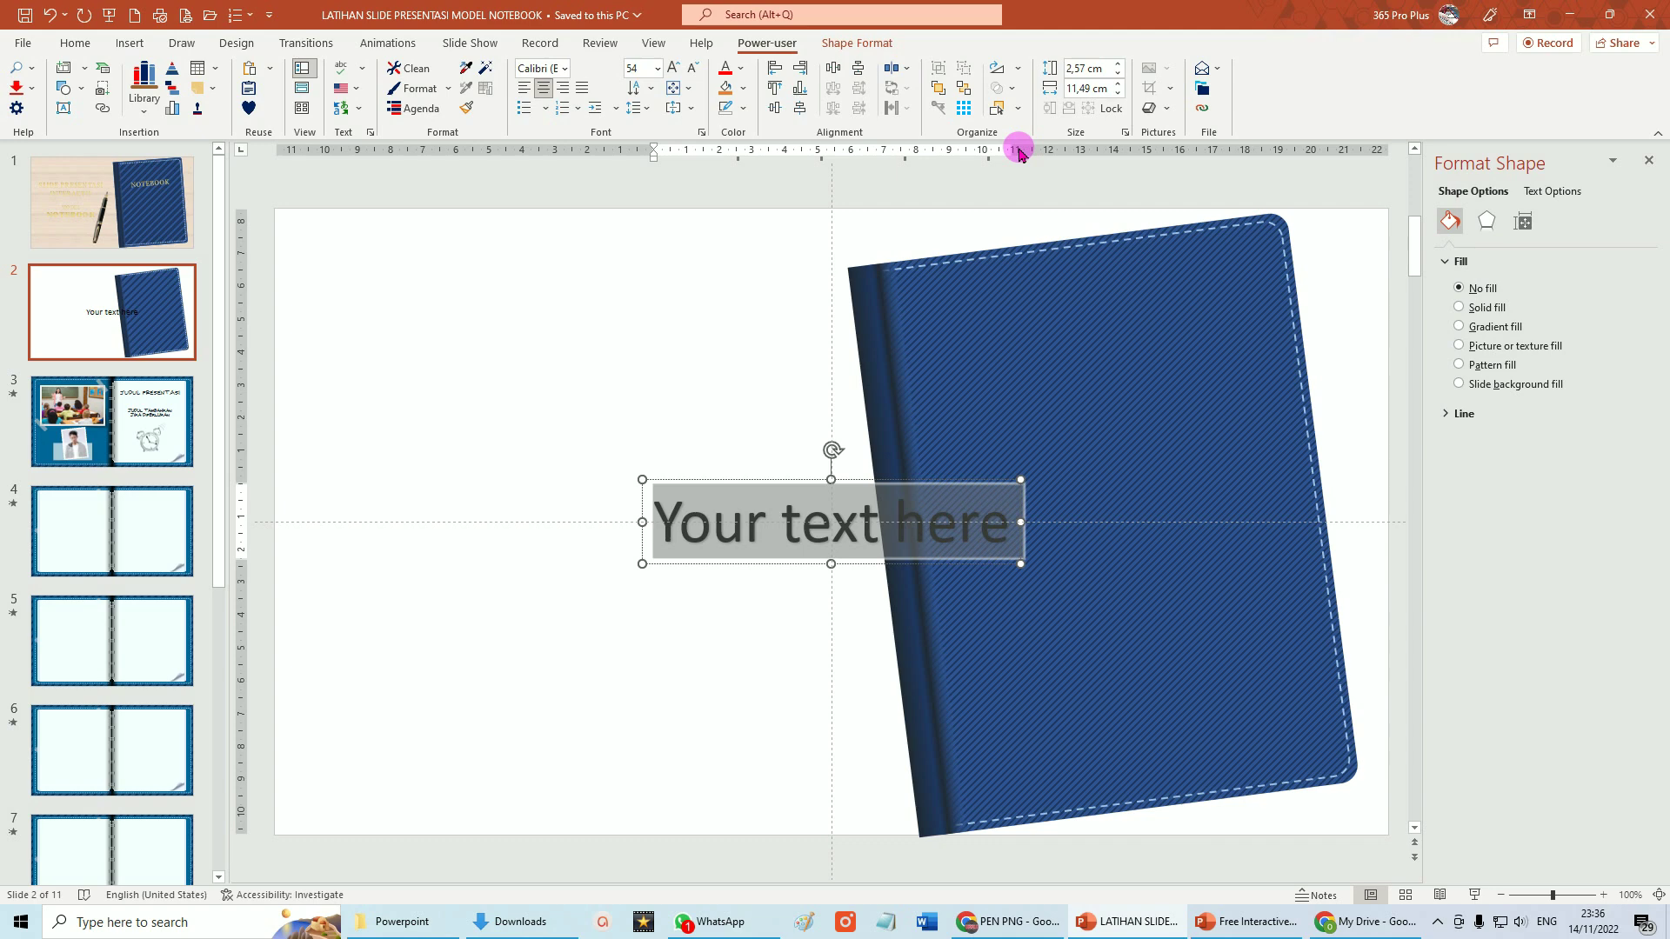
{"action": "type", "text": "NOTEBOOK"}
{"action": "left_click_drag", "start_coordinate": [779, 481], "coordinate": [1078, 327]}
{"action": "left_click_drag", "start_coordinate": [1110, 443], "coordinate": [1091, 304]}
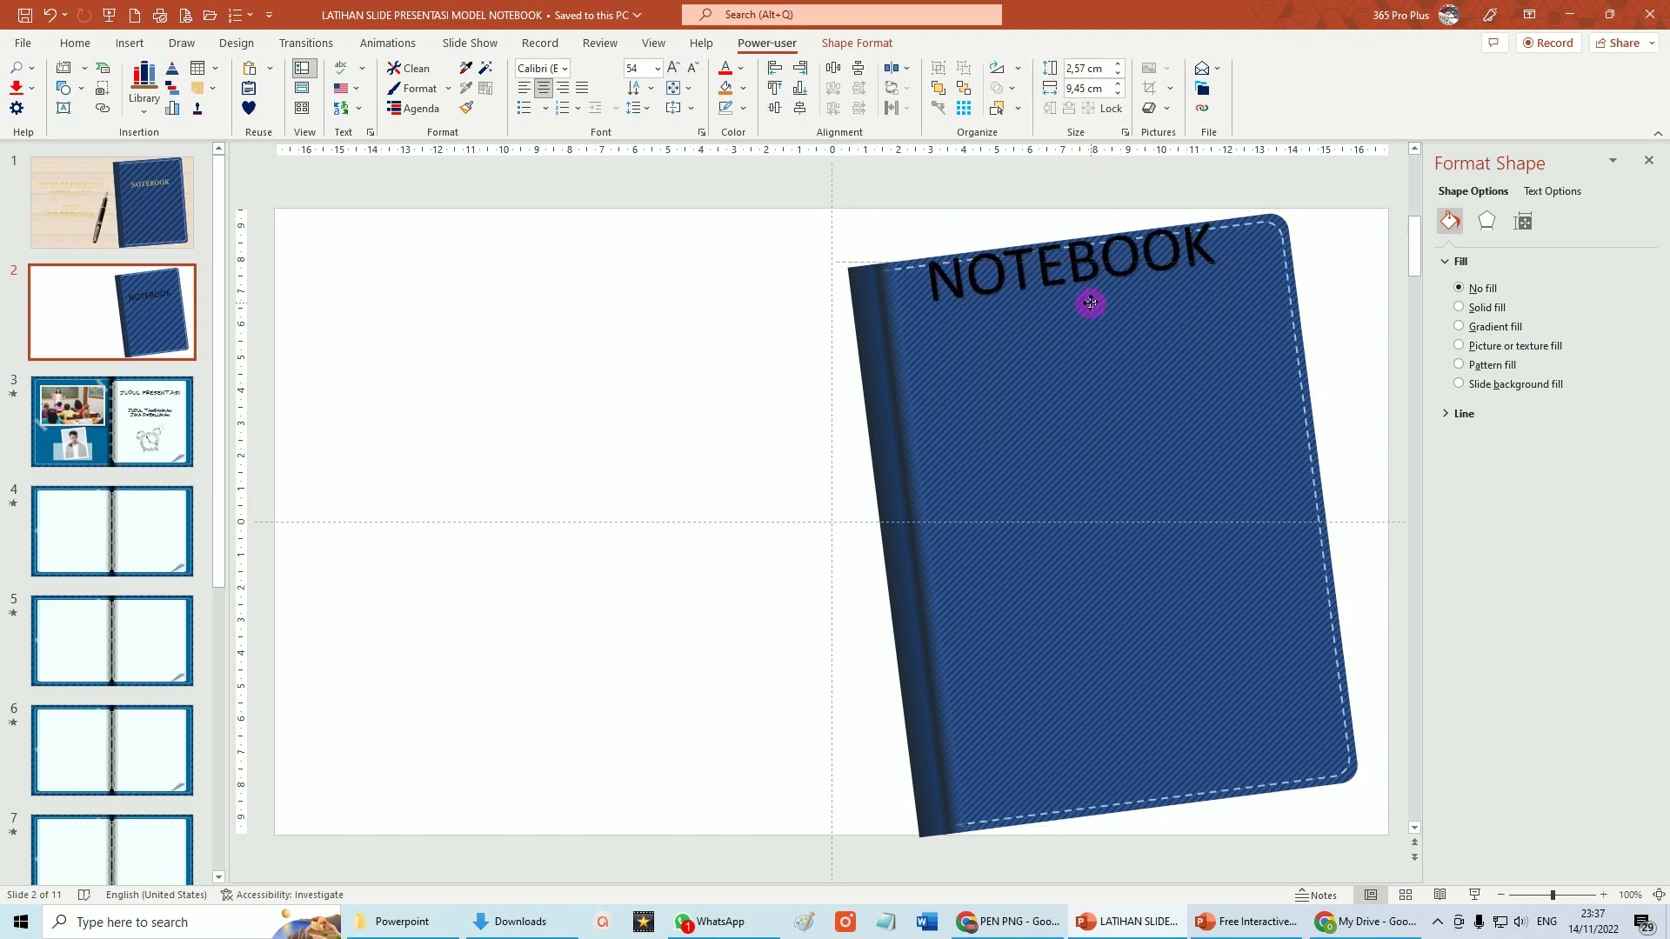
{"action": "left_click_drag", "start_coordinate": [1091, 303], "coordinate": [1119, 440]}
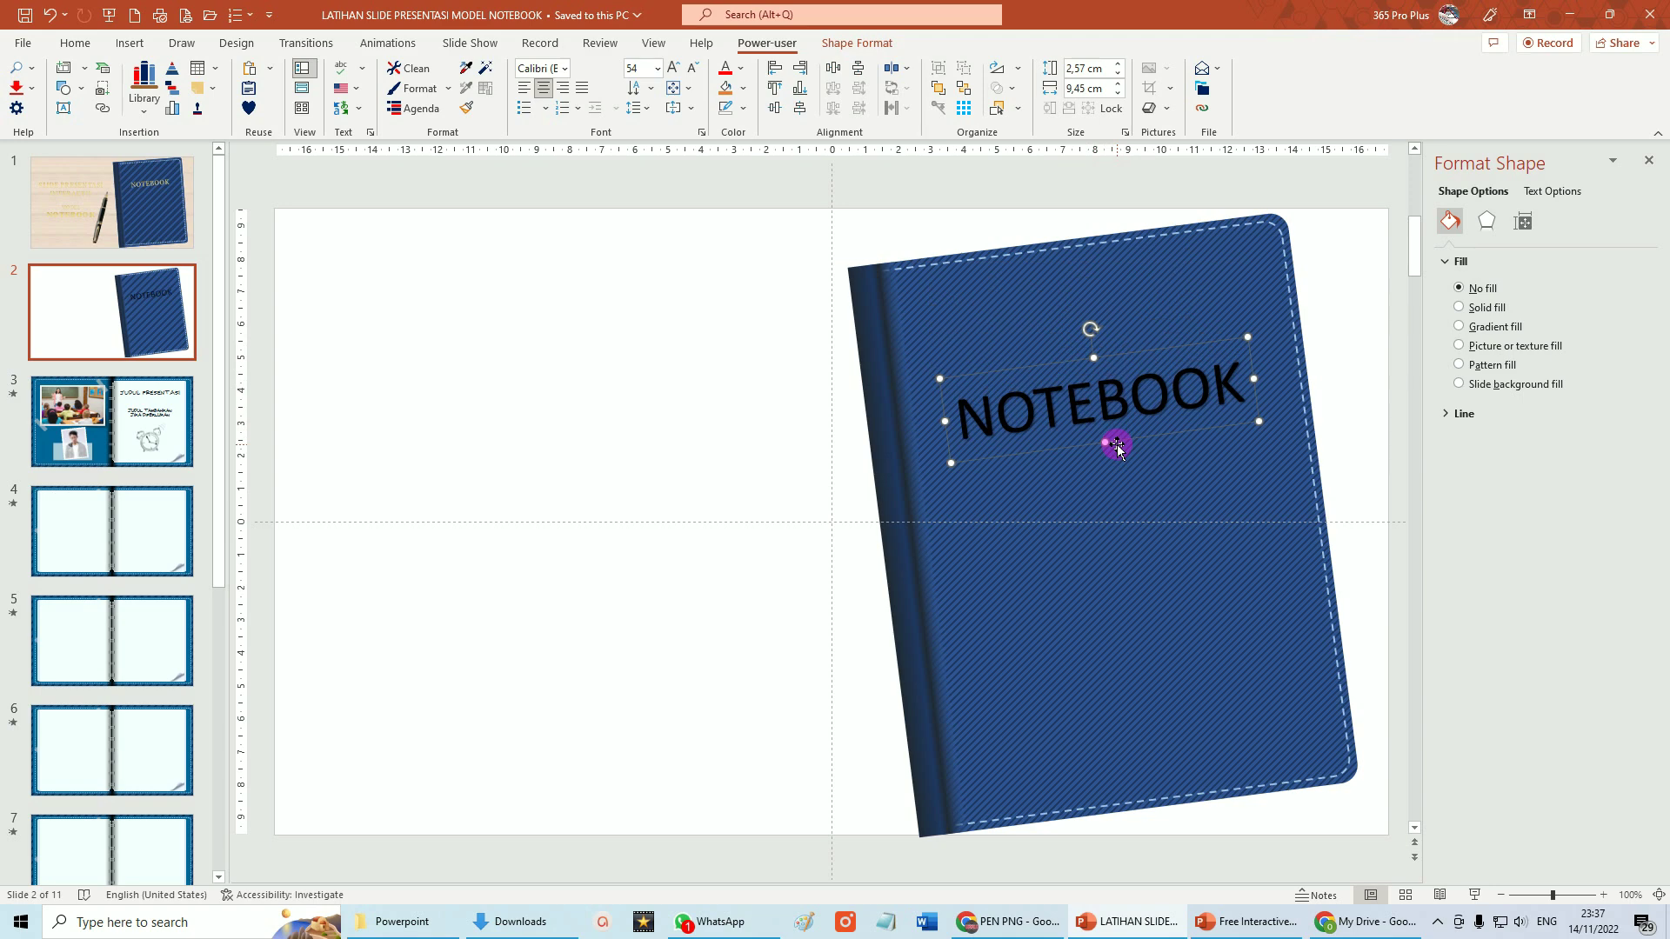
{"action": "left_click", "coordinate": [75, 43]}
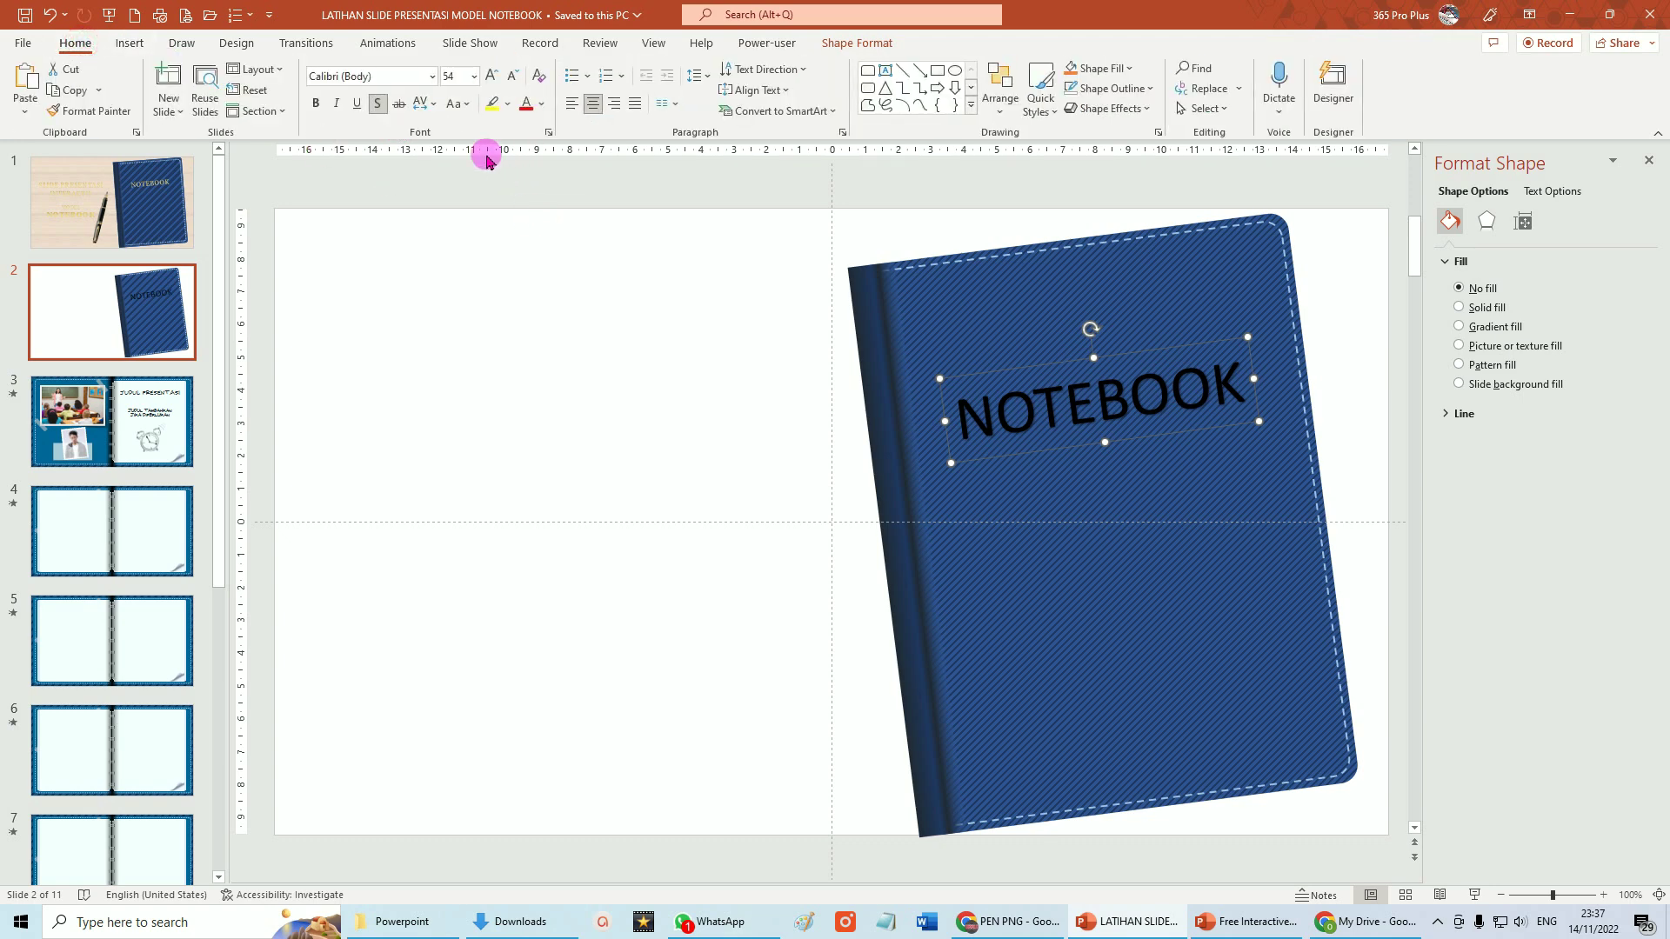
Set the NOTEBOOK title in Georgia Pro Black at 36 point
{"action": "left_click", "coordinate": [432, 79]}
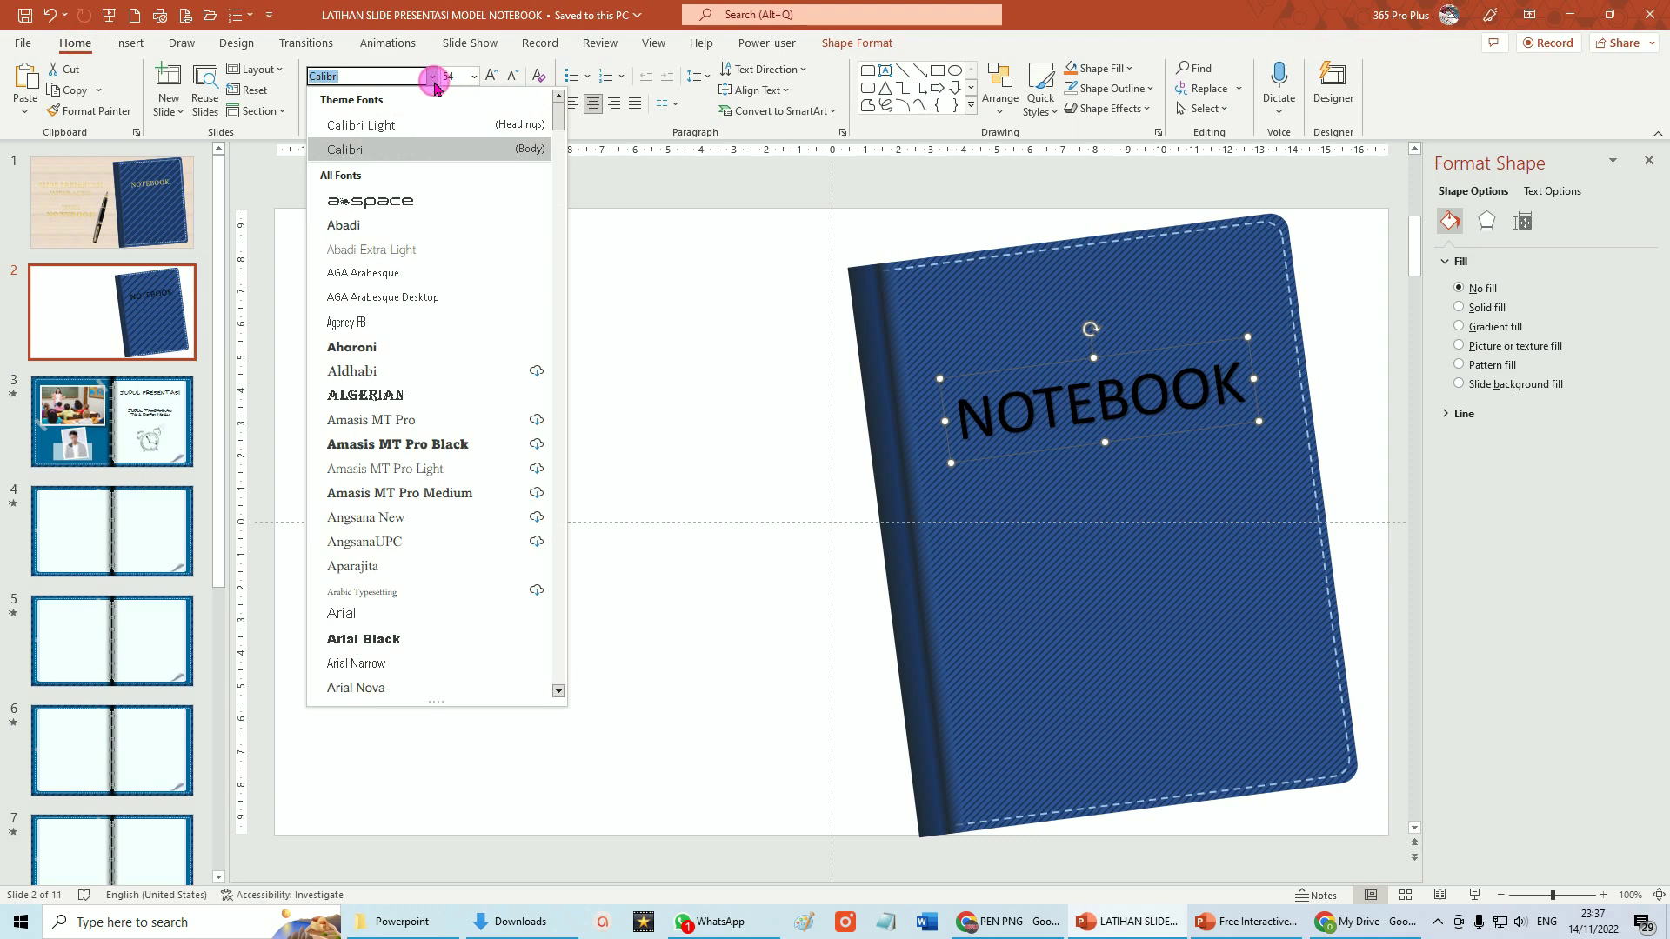
{"action": "scroll", "coordinate": [448, 365], "scroll_direction": "down", "scroll_amount": 15}
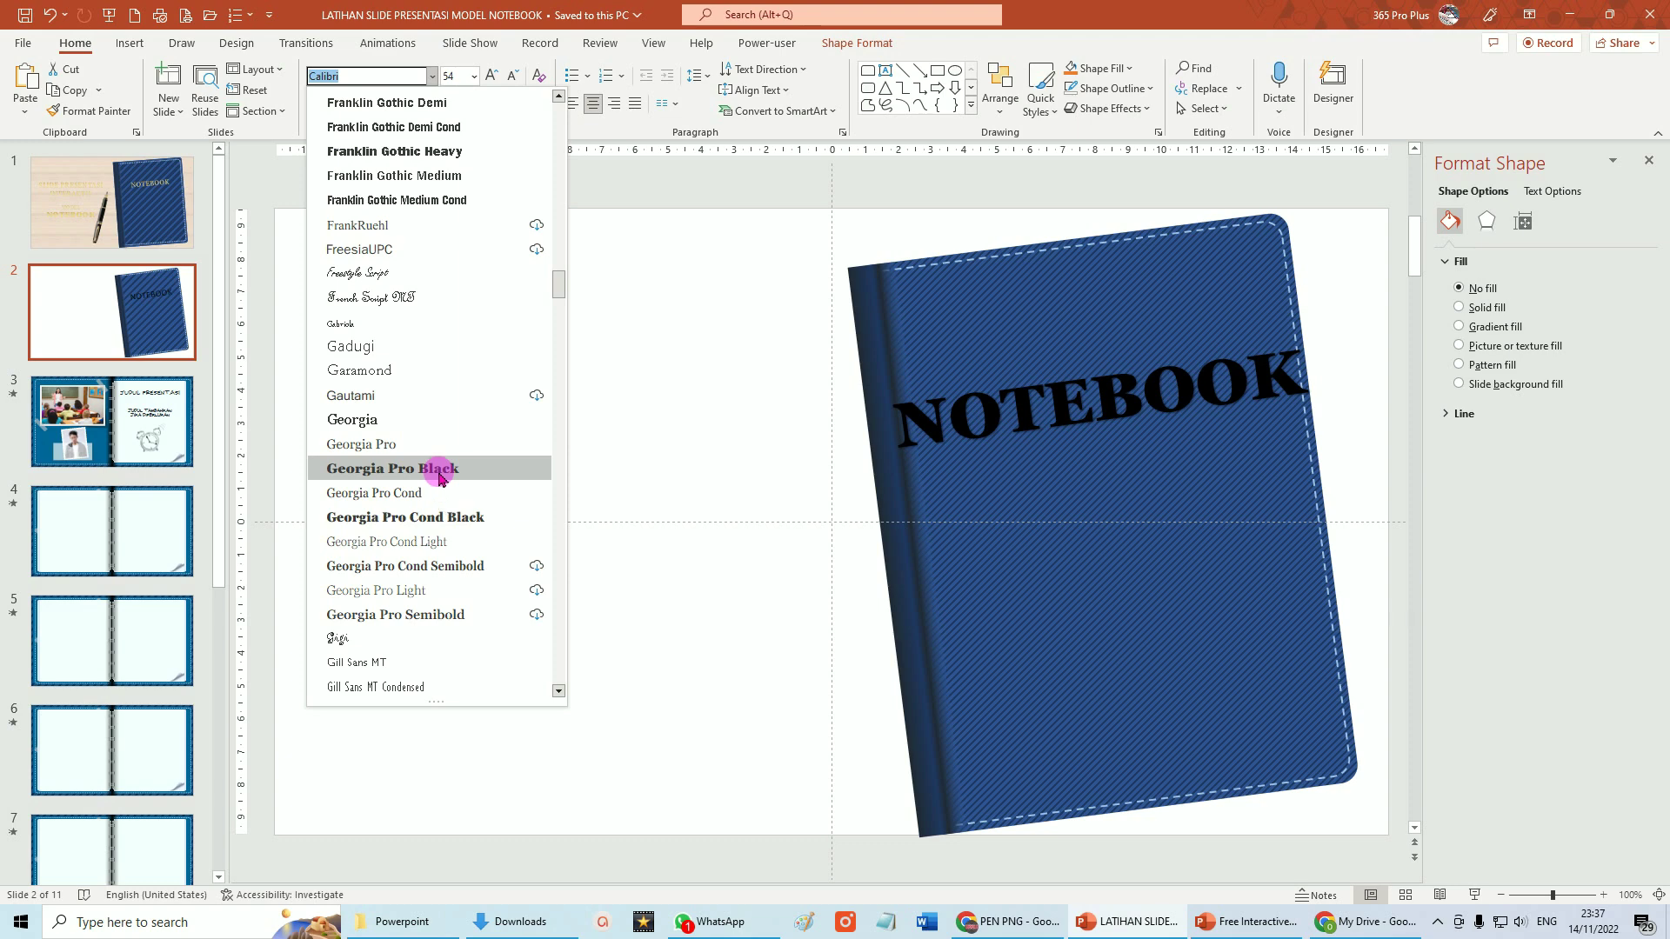
{"action": "left_click", "coordinate": [440, 470]}
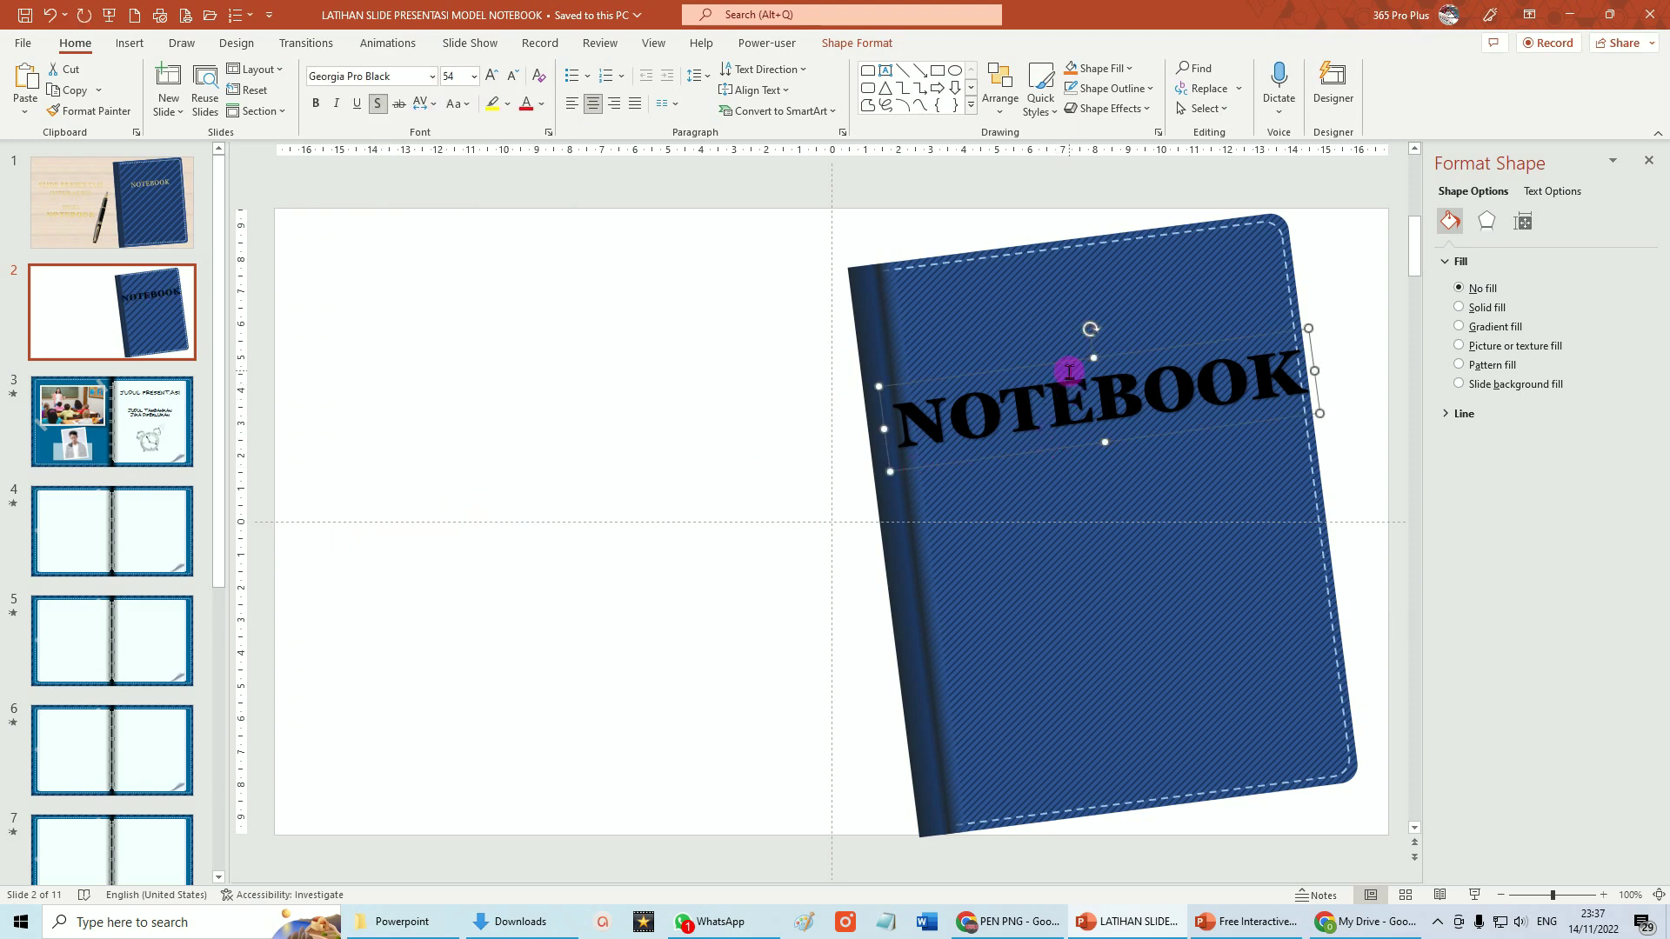
{"action": "left_click", "coordinate": [472, 78]}
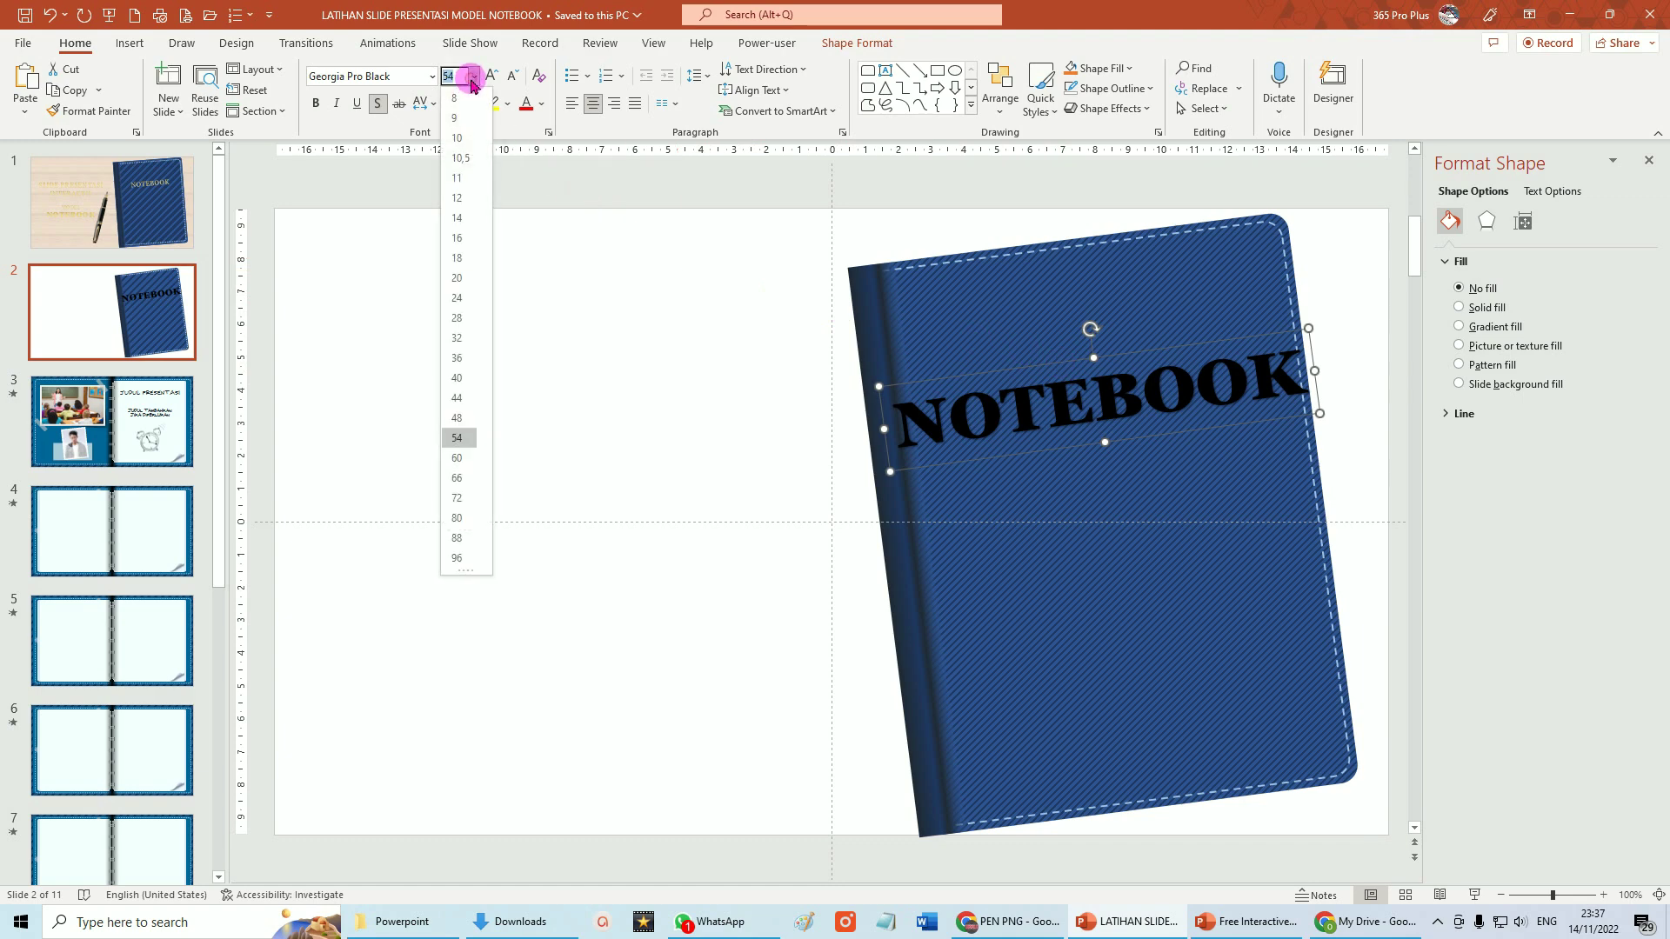
{"action": "left_click", "coordinate": [457, 358]}
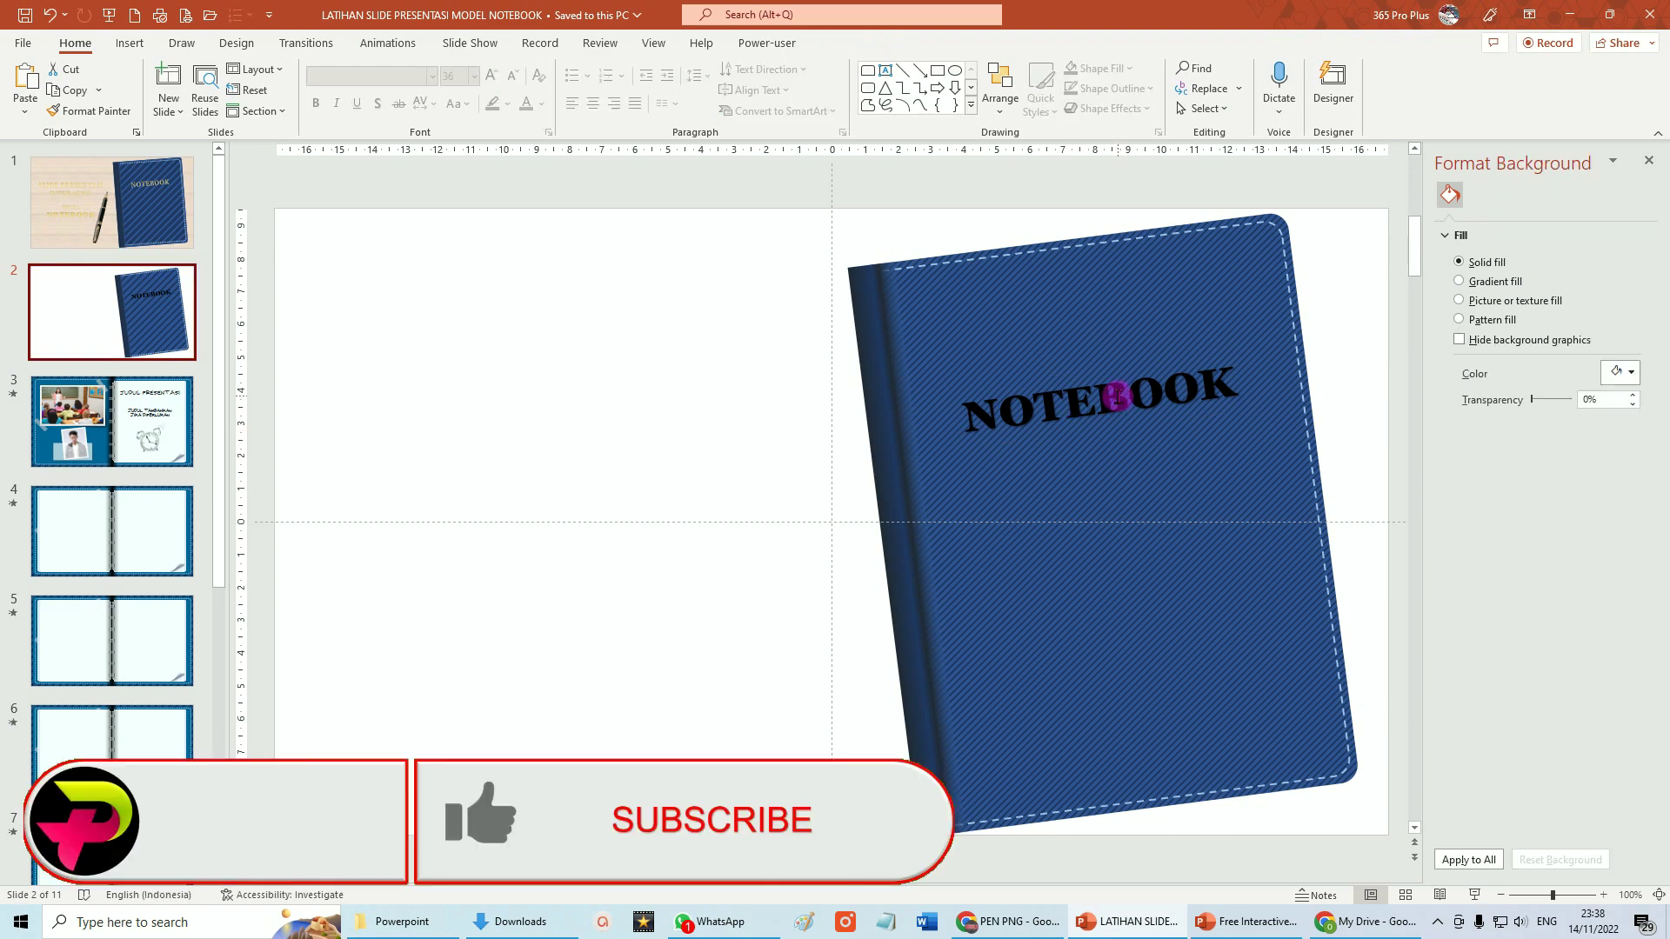
{"action": "left_click", "coordinate": [1117, 374]}
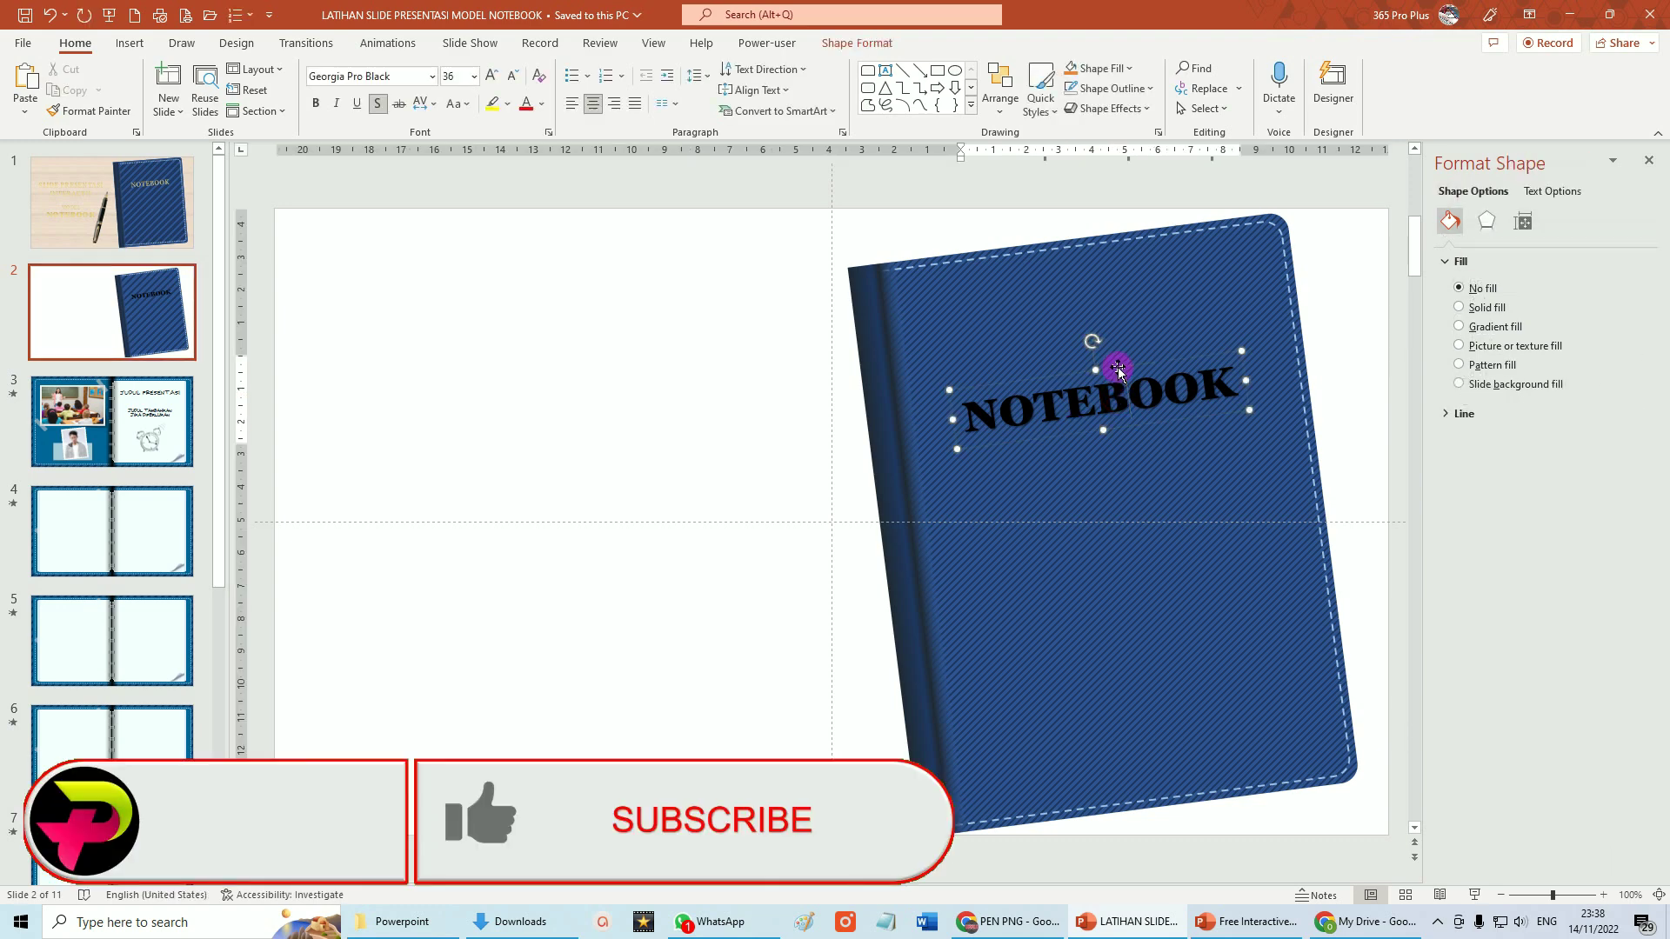
Fill the NOTEBOOK text with the gold metallic image from a file
{"action": "left_click", "coordinate": [1118, 369]}
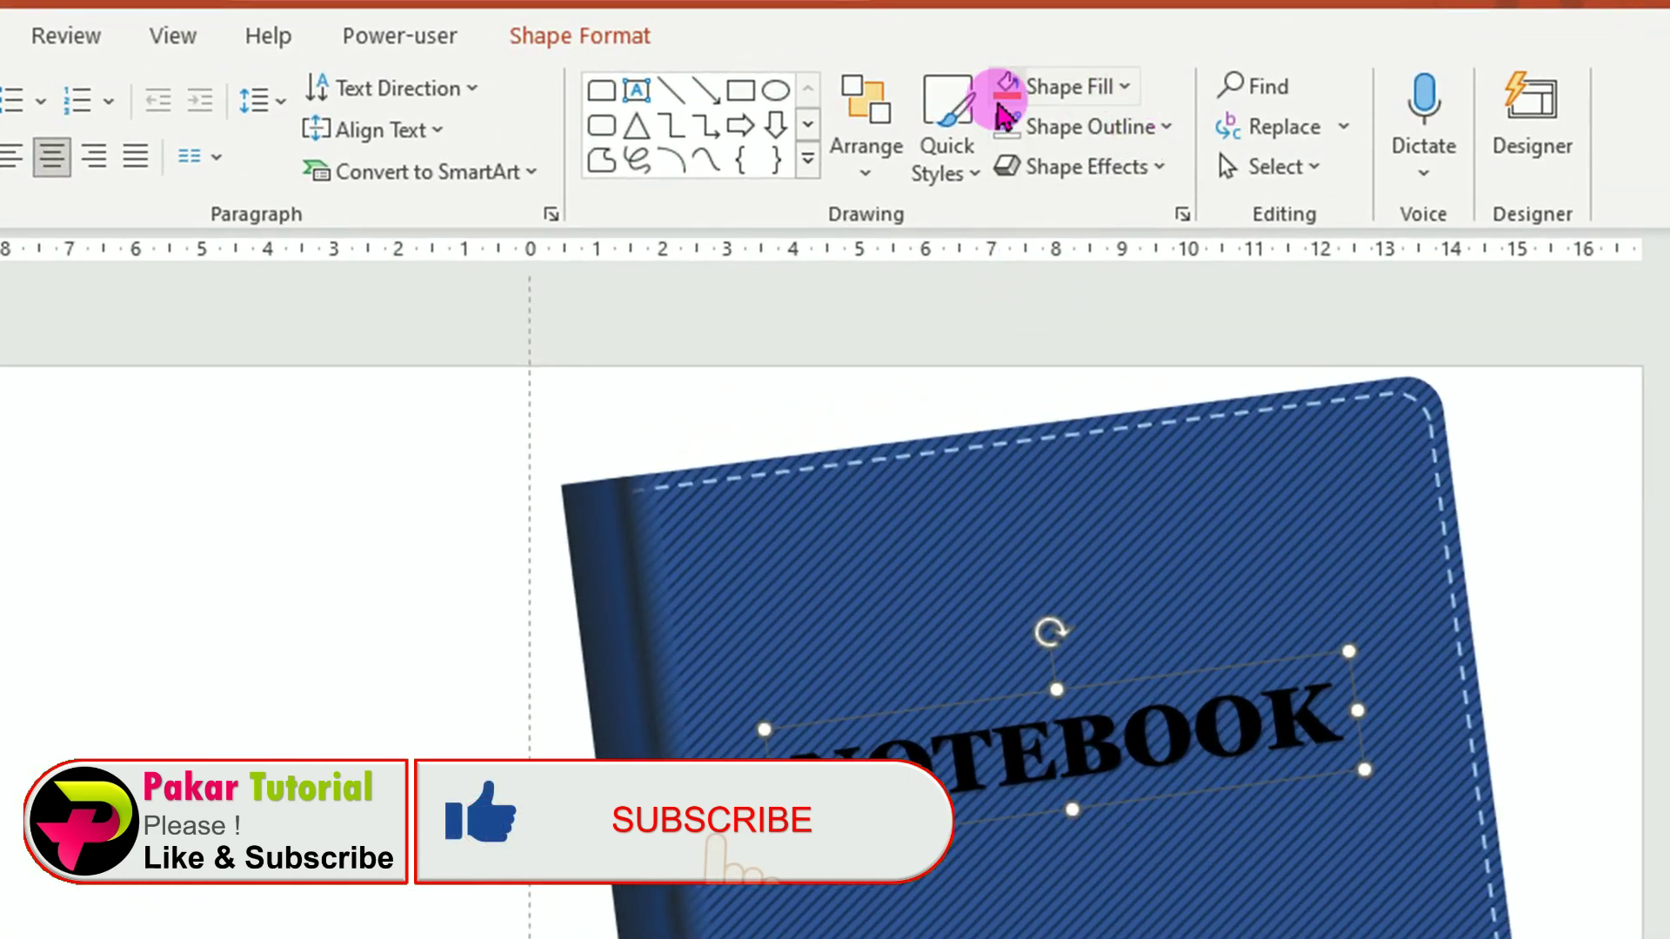
{"action": "left_click", "coordinate": [579, 37]}
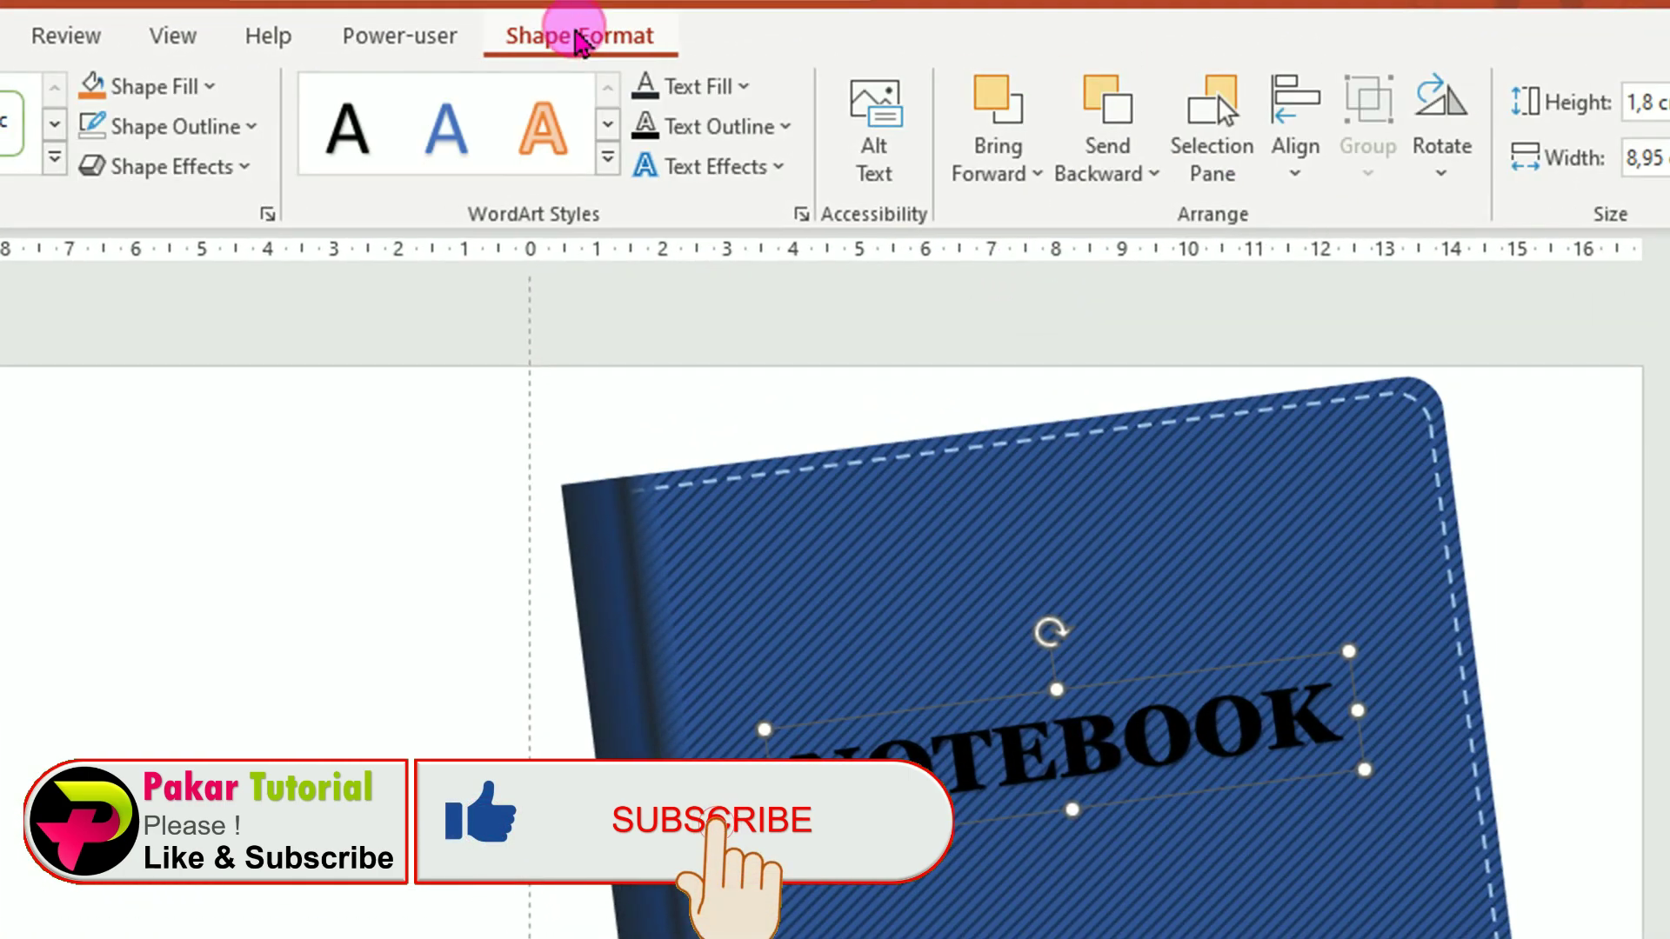
{"action": "left_click", "coordinate": [743, 87]}
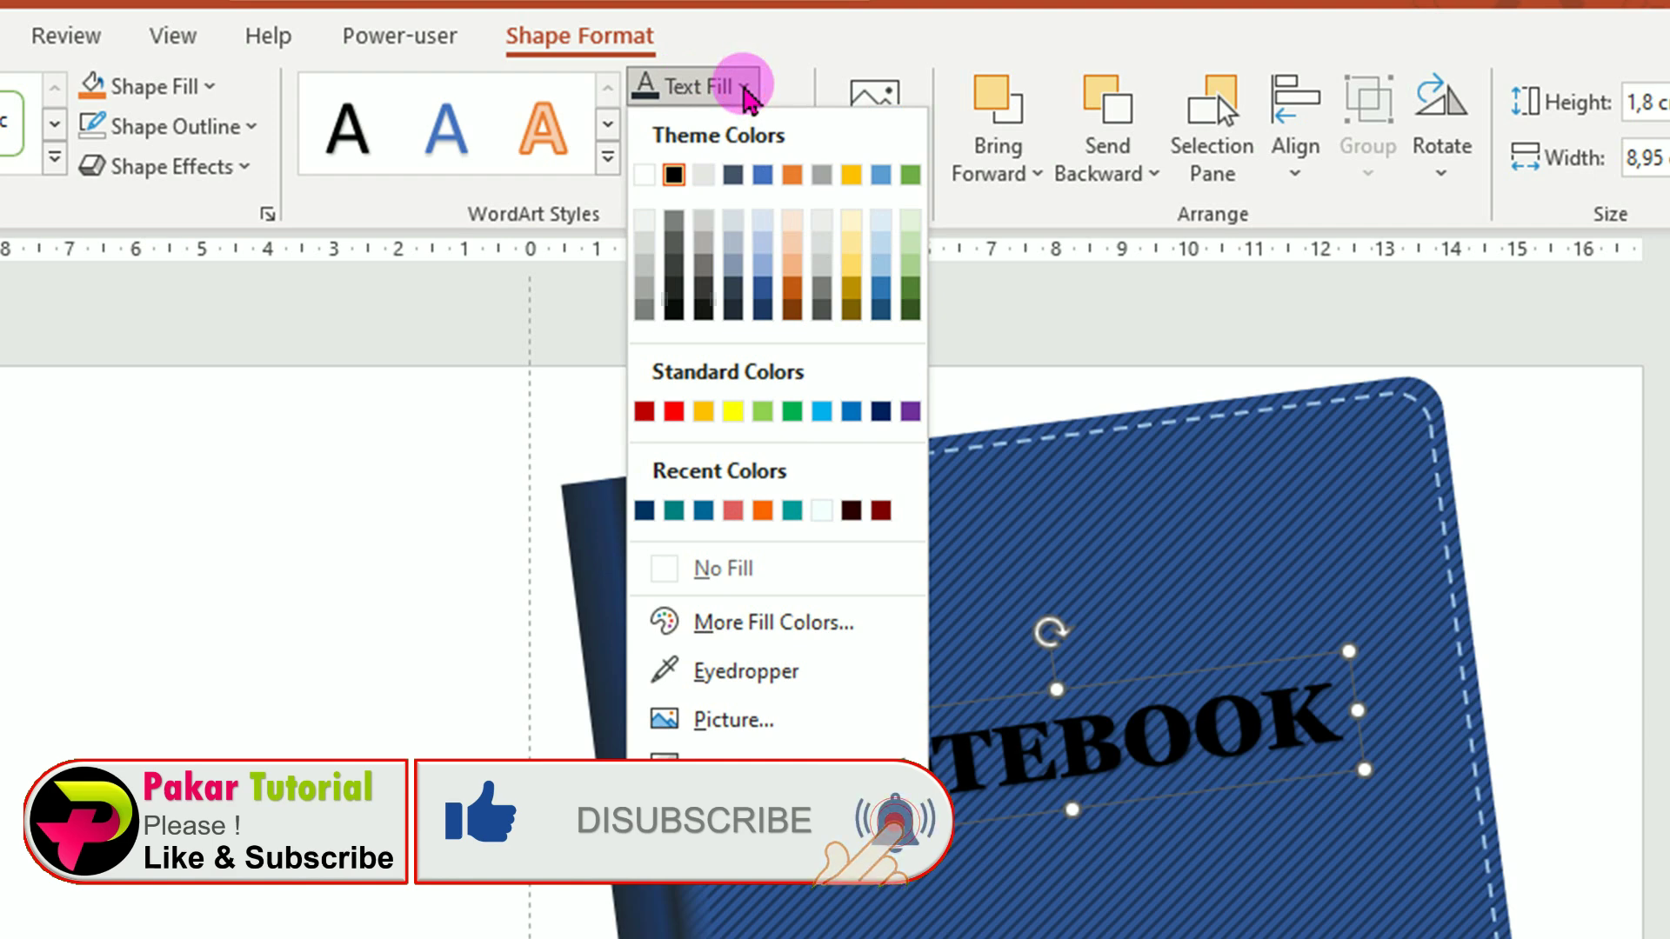
{"action": "left_click", "coordinate": [736, 720]}
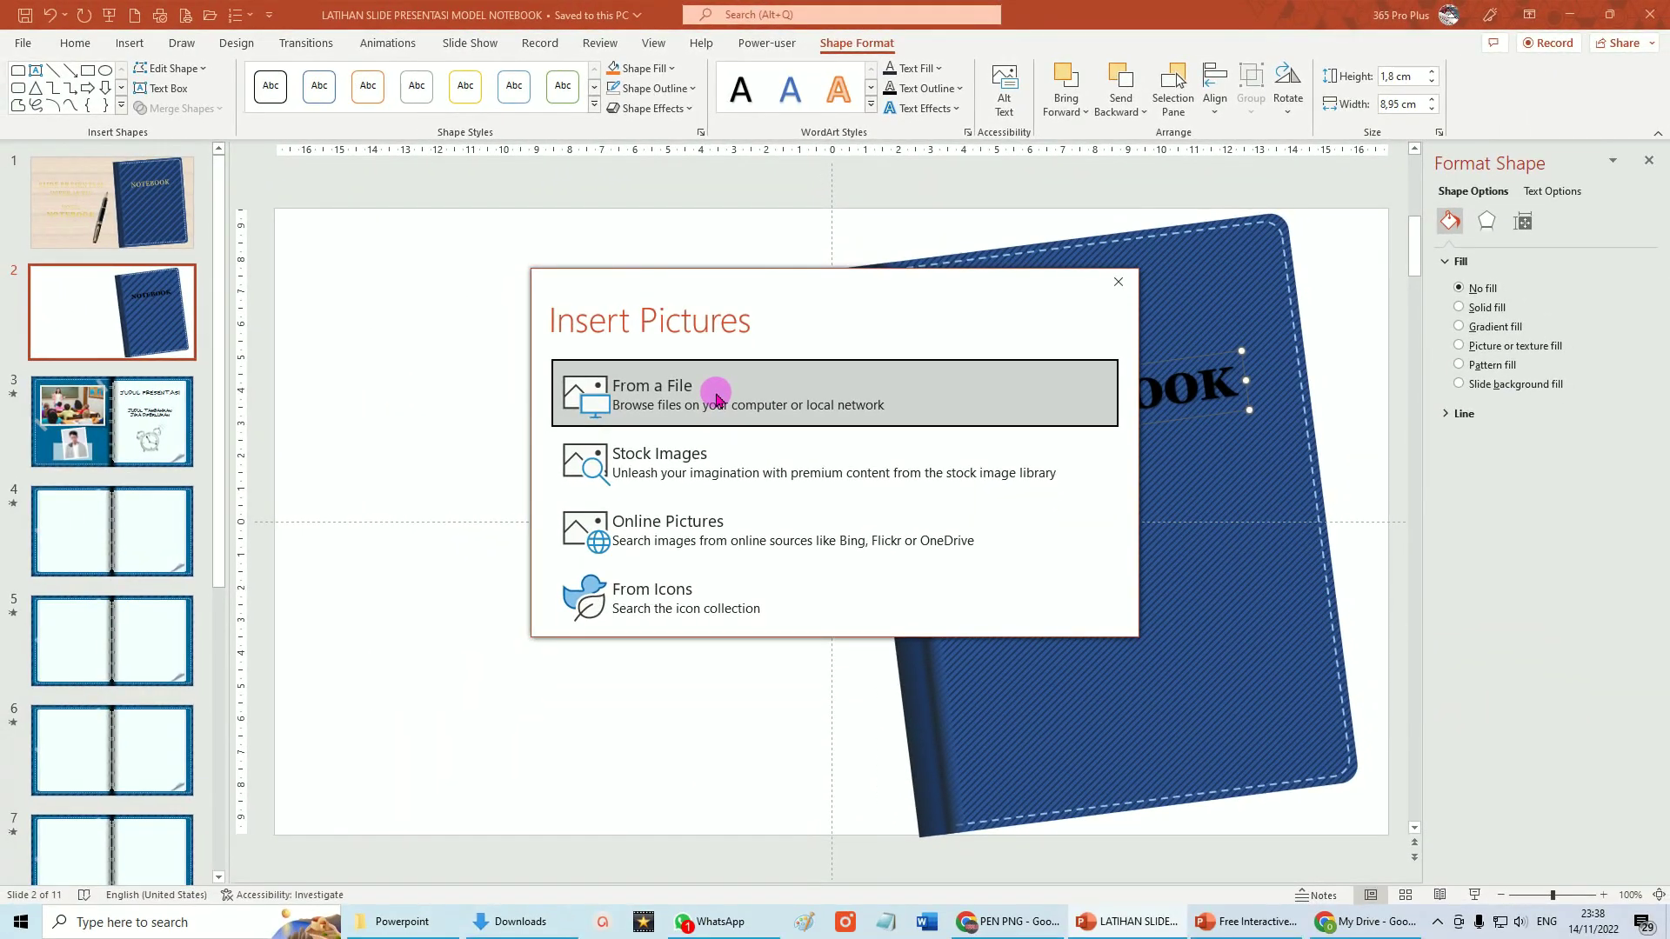
{"action": "left_click", "coordinate": [690, 405]}
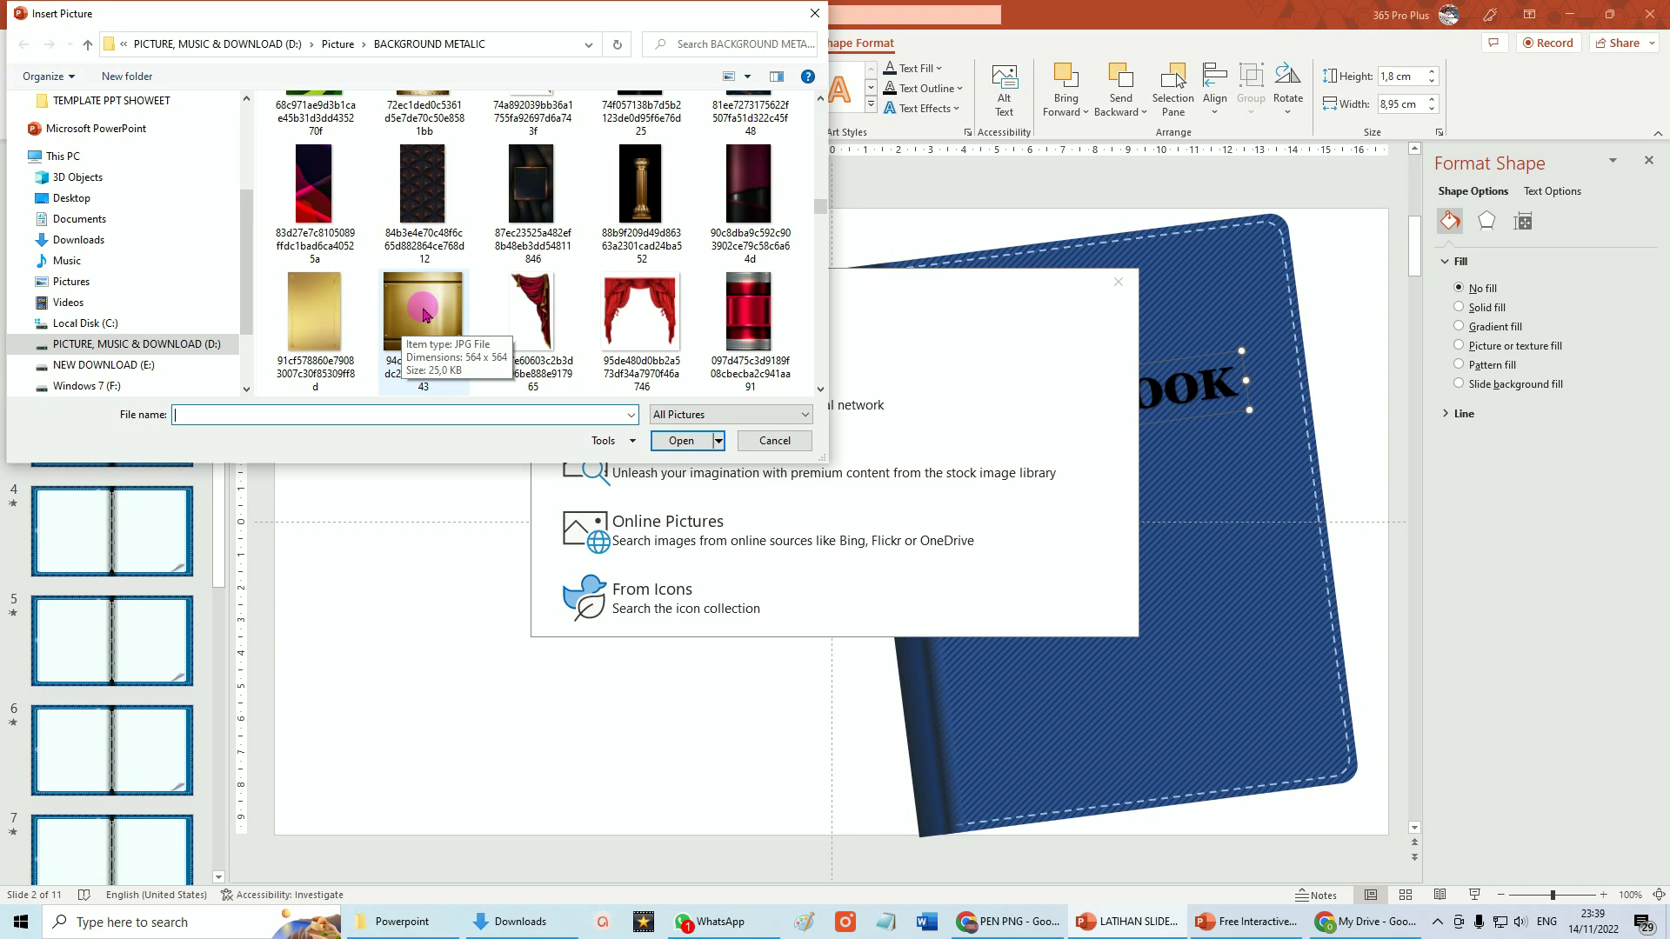
{"action": "left_click", "coordinate": [422, 320]}
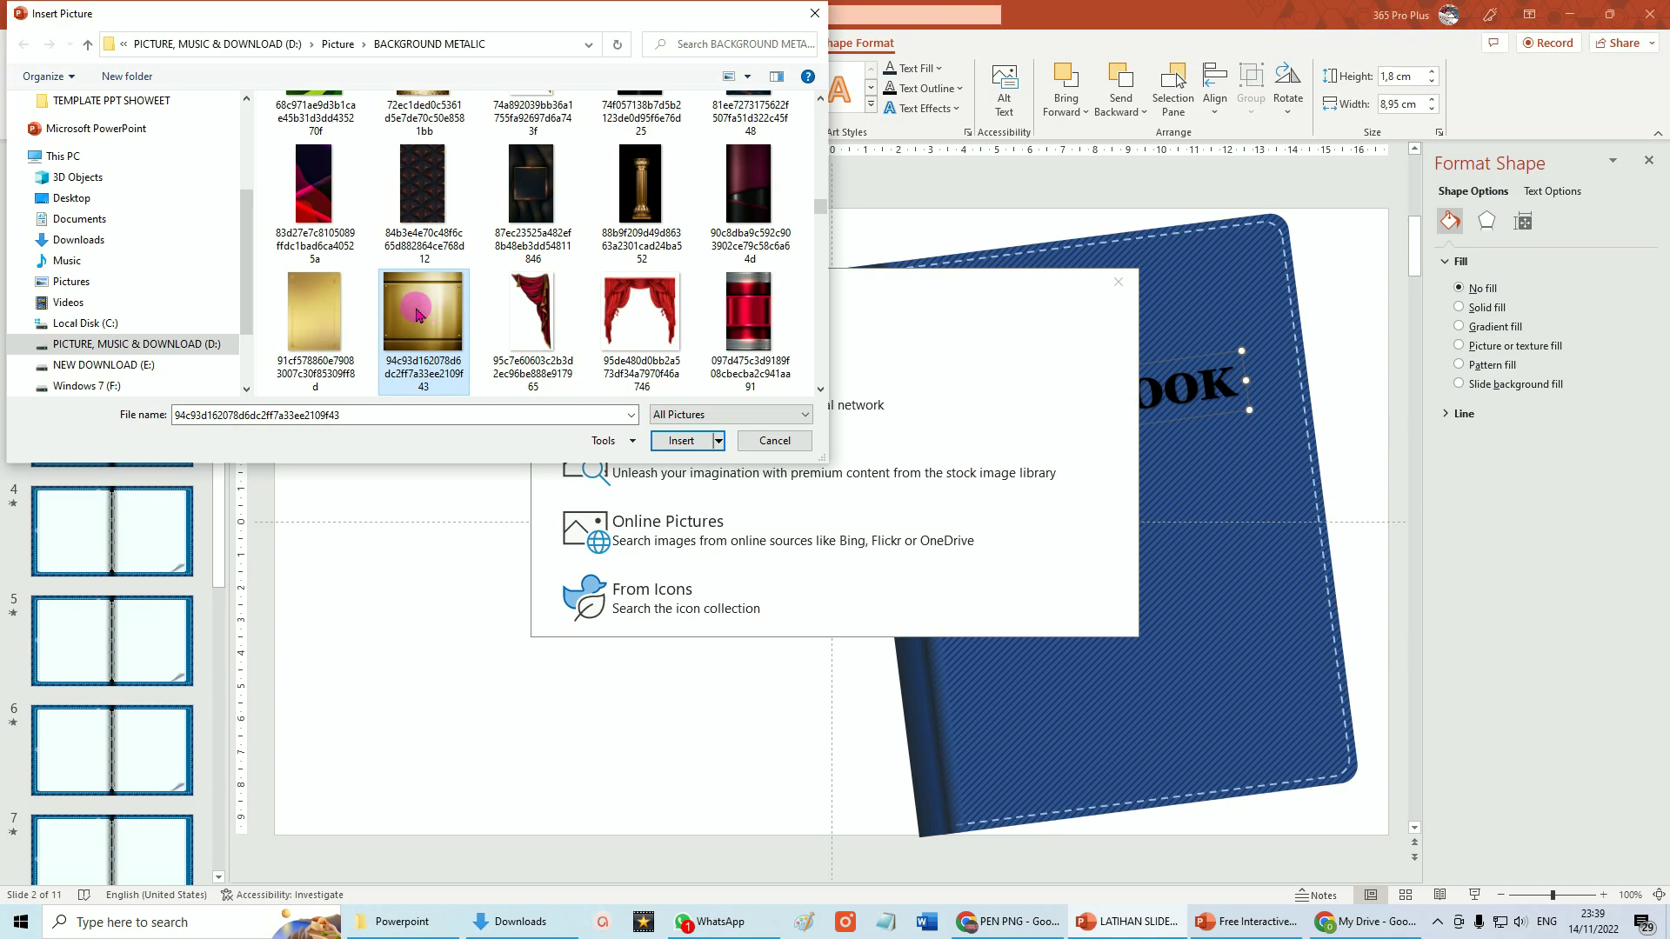
{"action": "left_click", "coordinate": [681, 442]}
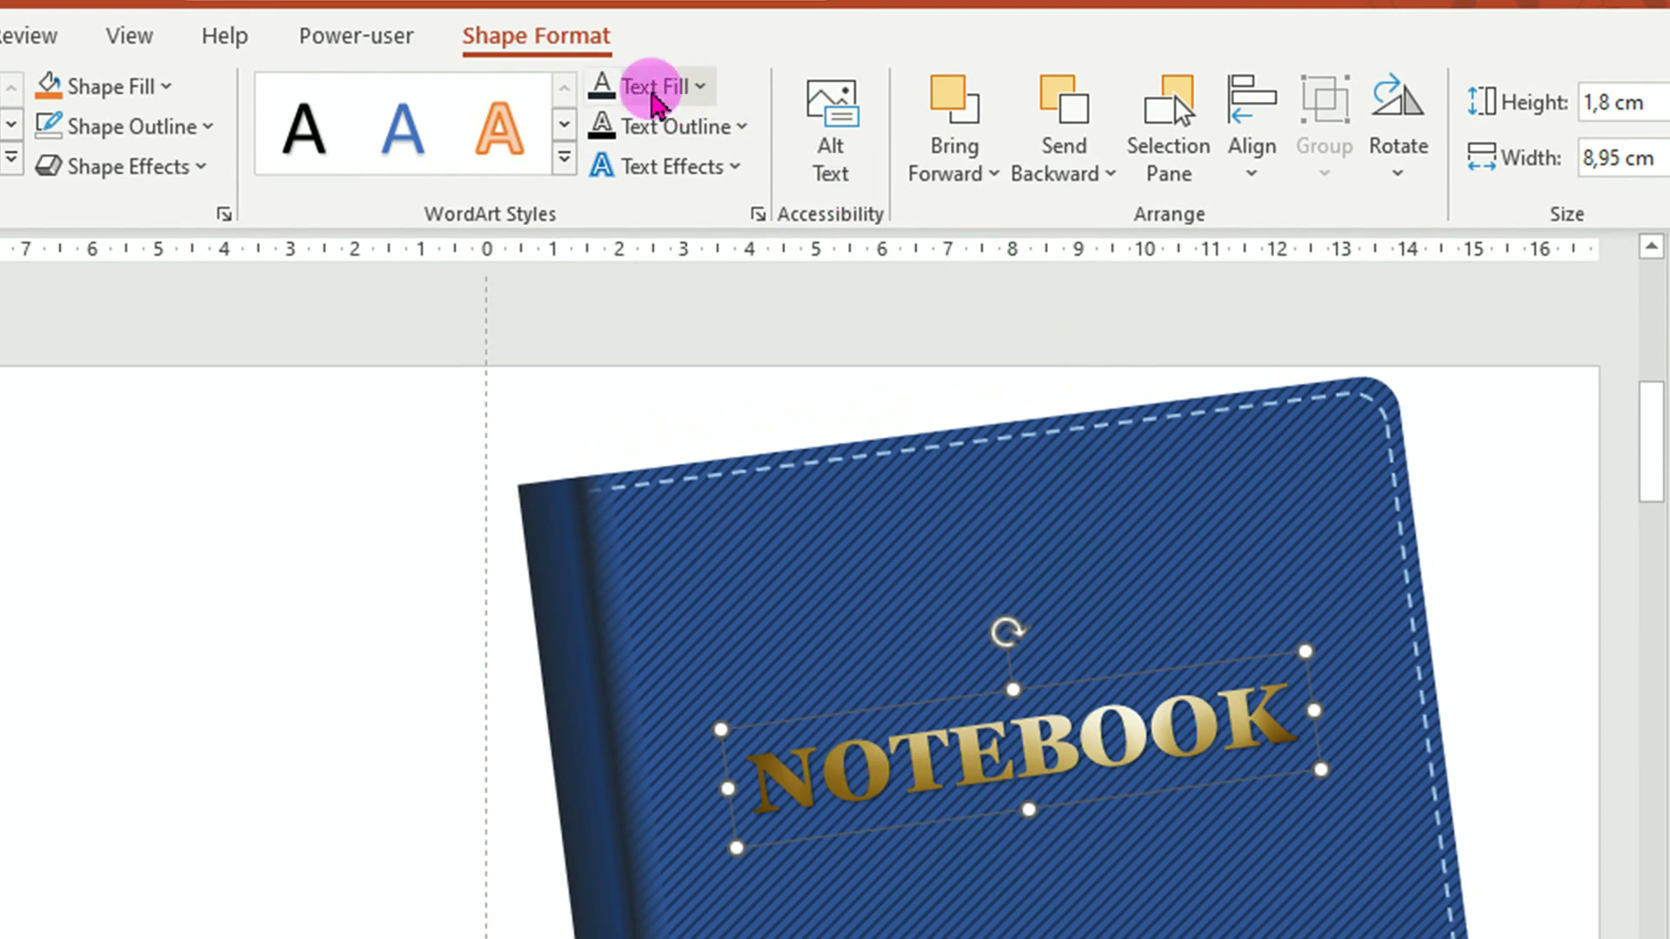
{"action": "left_click", "coordinate": [496, 43]}
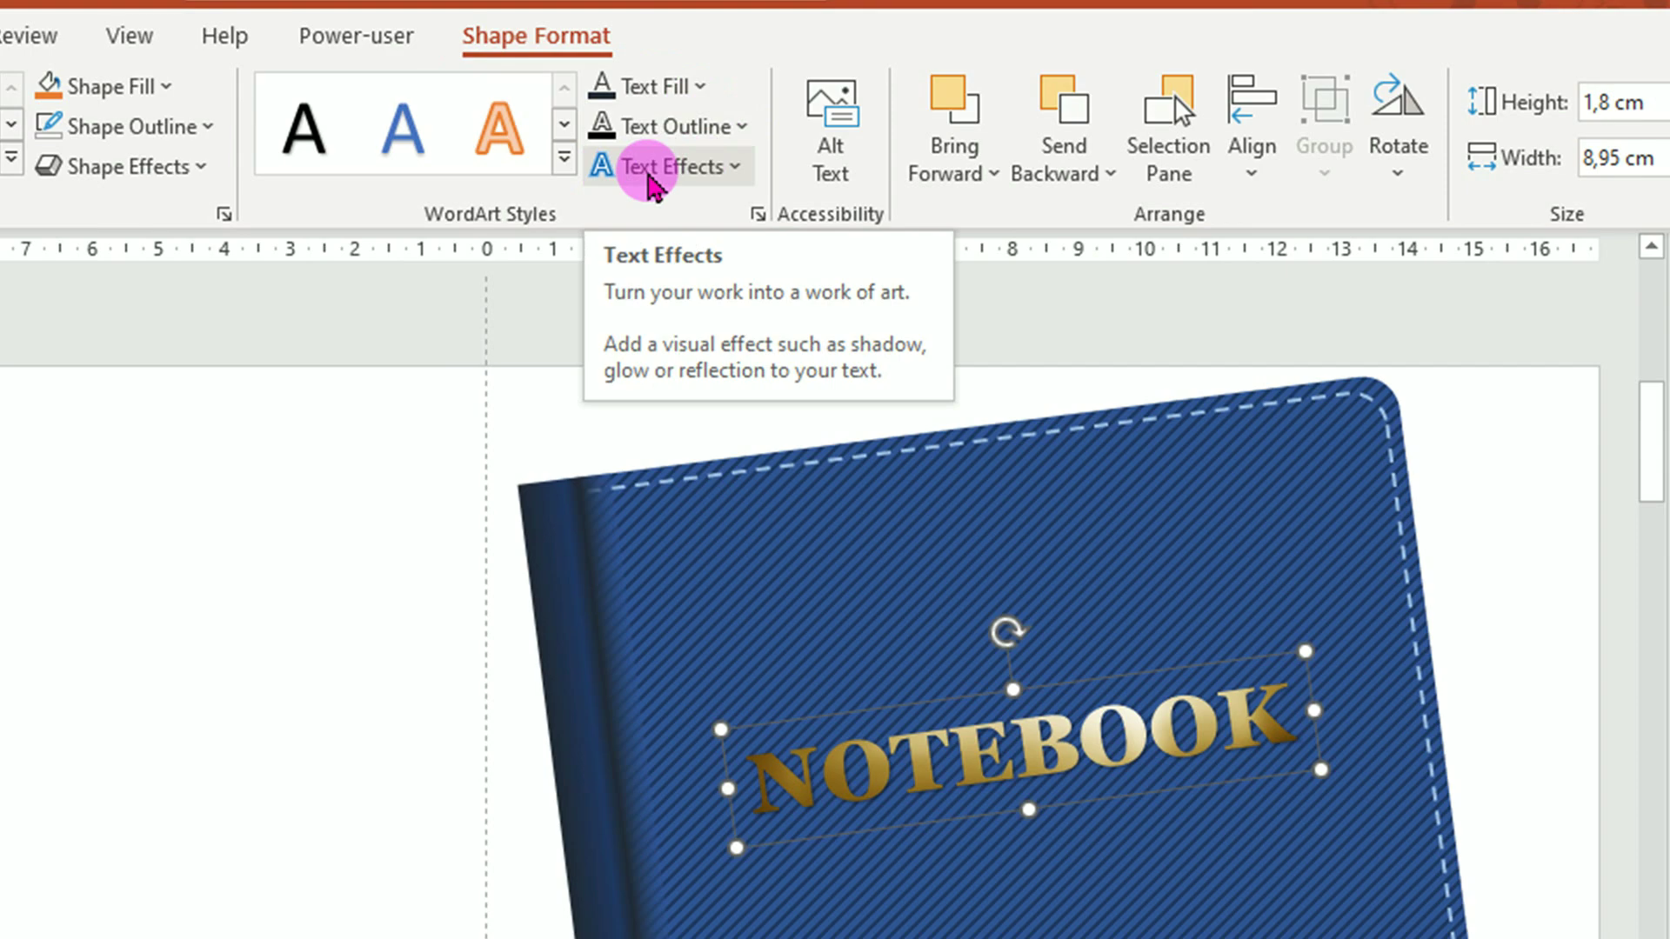
Apply the Inside: Top inner shadow text effect to the NOTEBOOK lettering
{"action": "left_click", "coordinate": [738, 167]}
{"action": "mouse_move", "coordinate": [715, 235]}
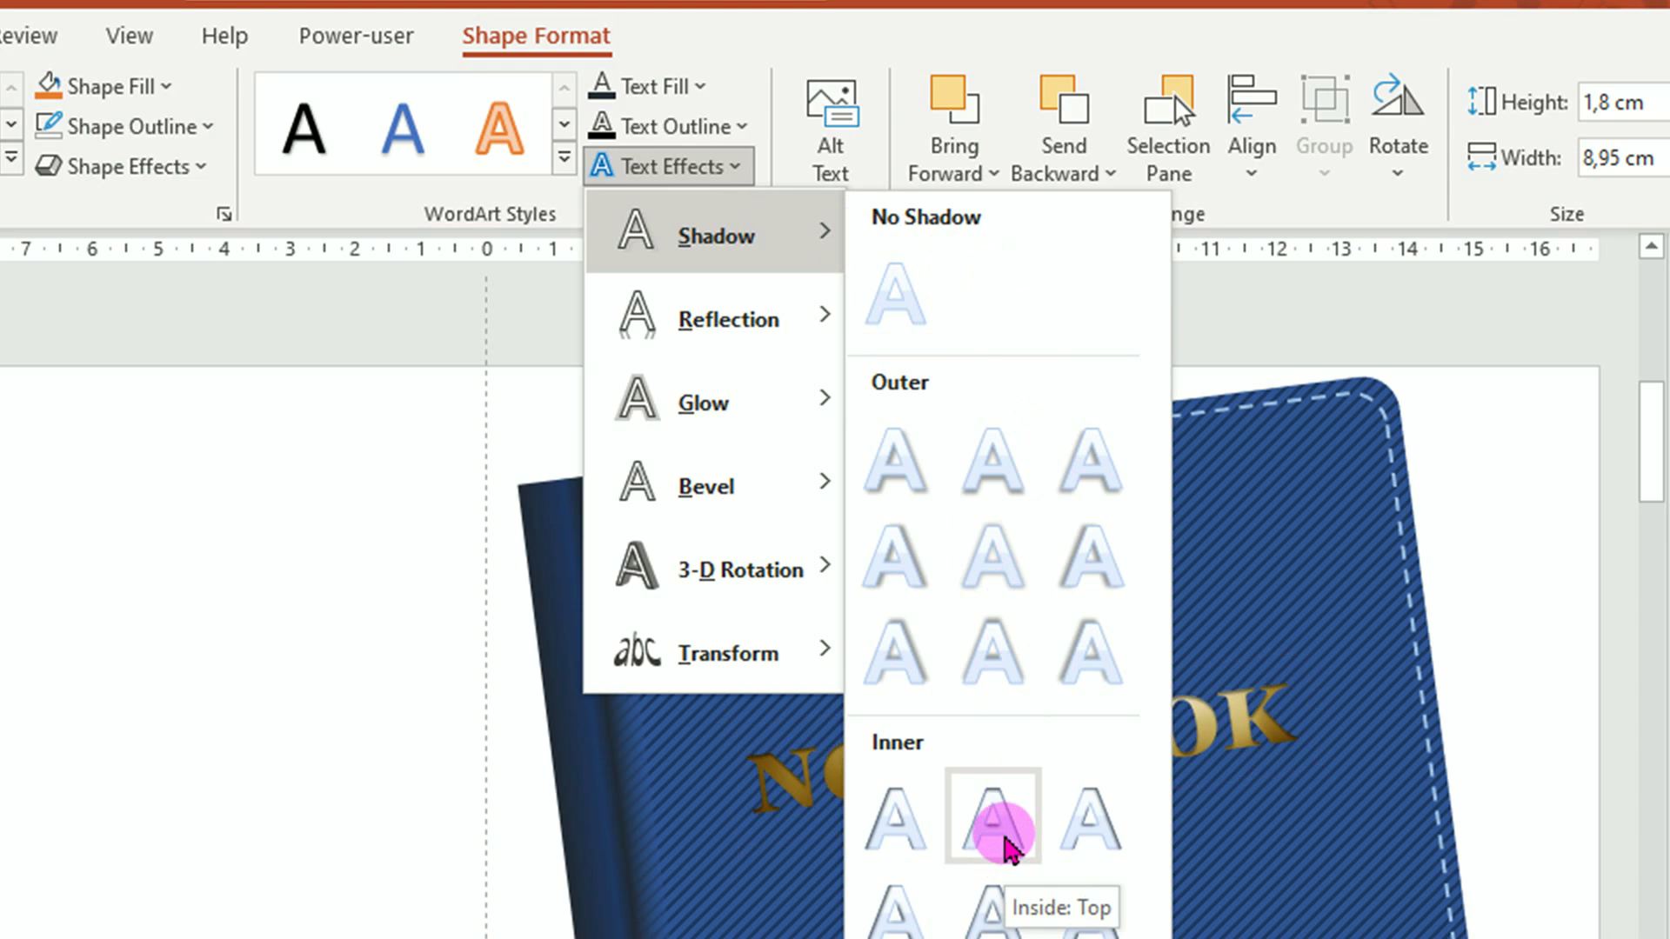
{"action": "left_click", "coordinate": [1009, 844]}
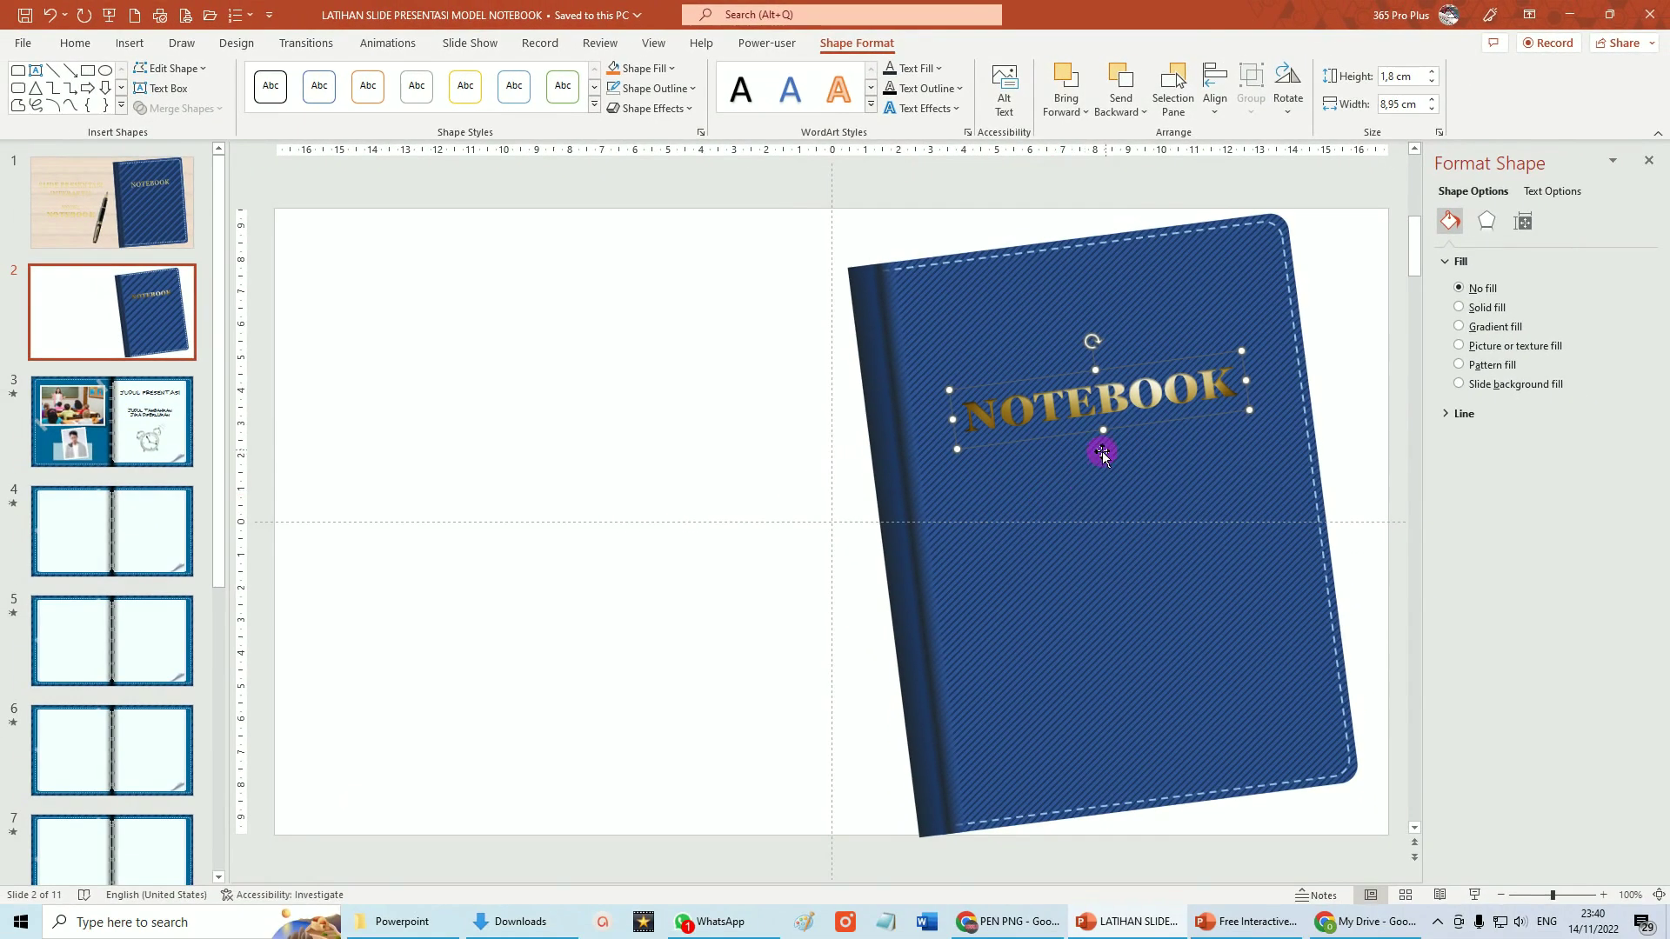
{"action": "left_click", "coordinate": [1102, 453]}
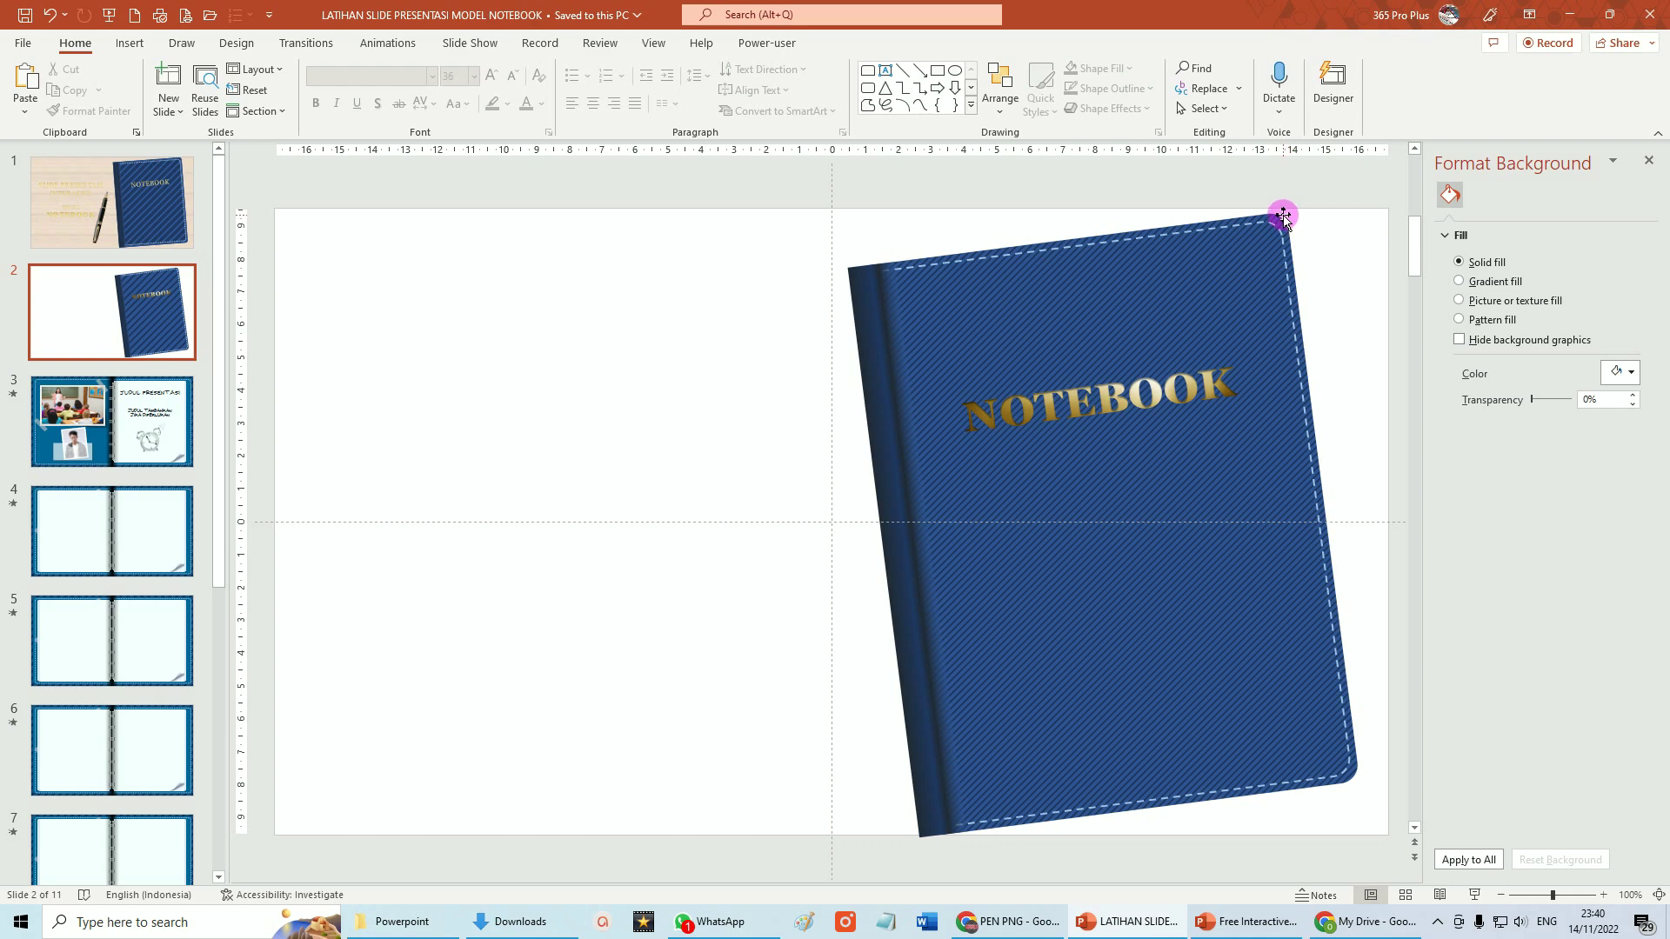
Give the cover an Offset: Bottom Right shadow and raise its distance to 20 pt
{"action": "left_click", "coordinate": [1279, 217]}
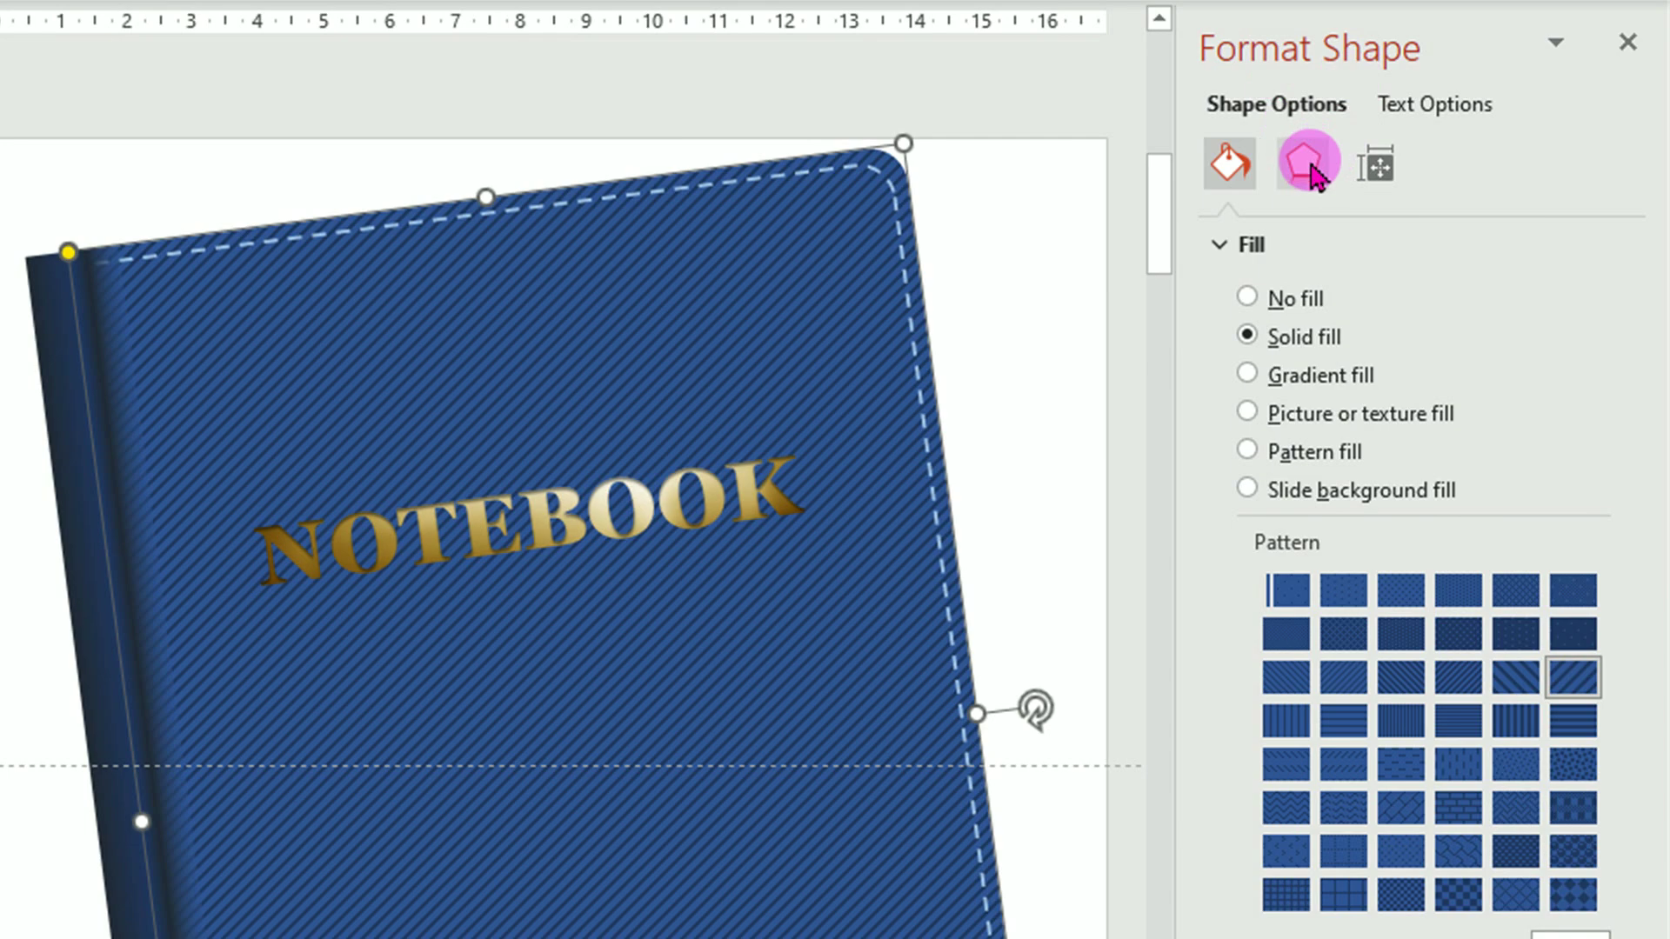
{"action": "left_click", "coordinate": [1309, 165]}
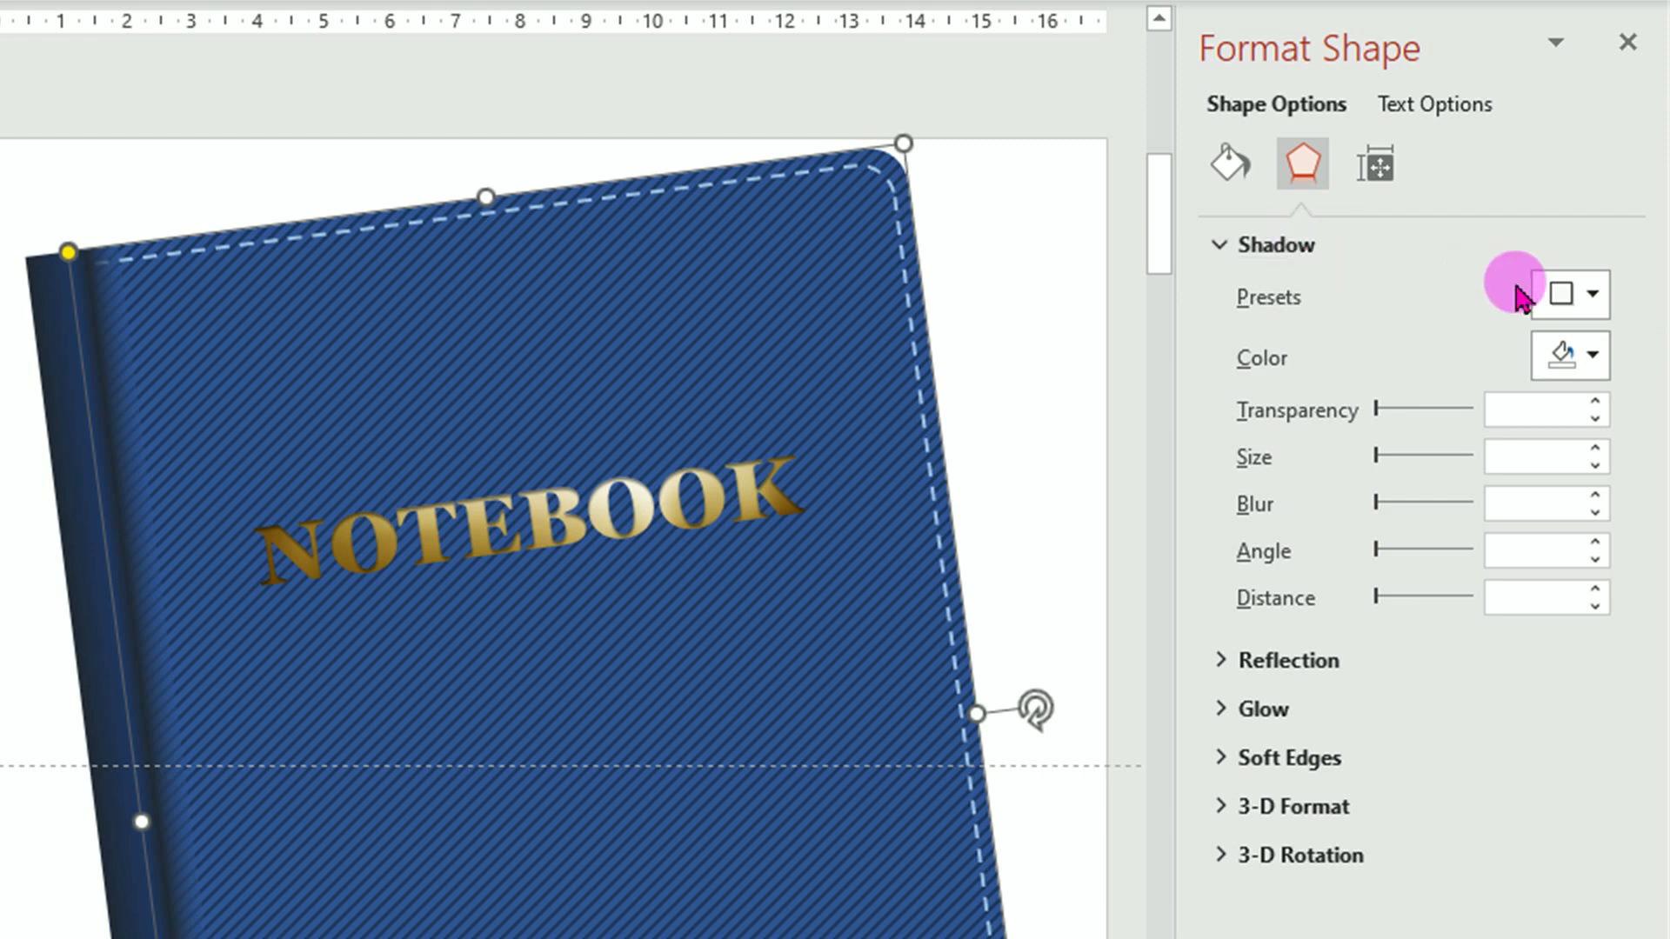
{"action": "left_click", "coordinate": [1593, 295]}
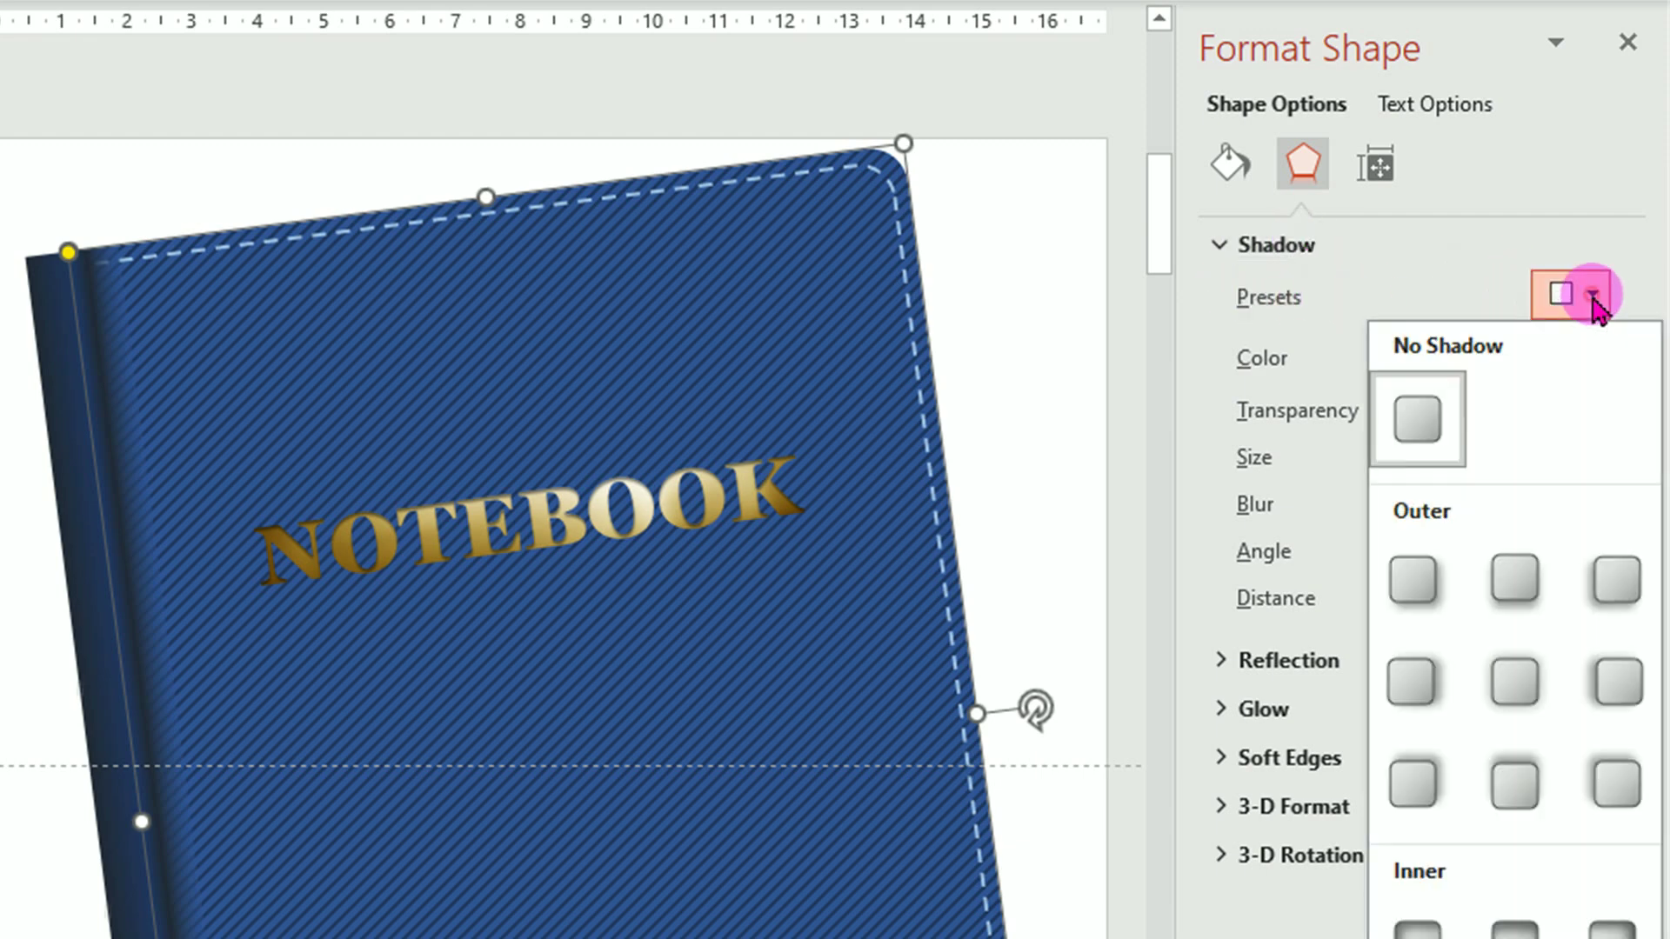
{"action": "left_click", "coordinate": [1444, 592]}
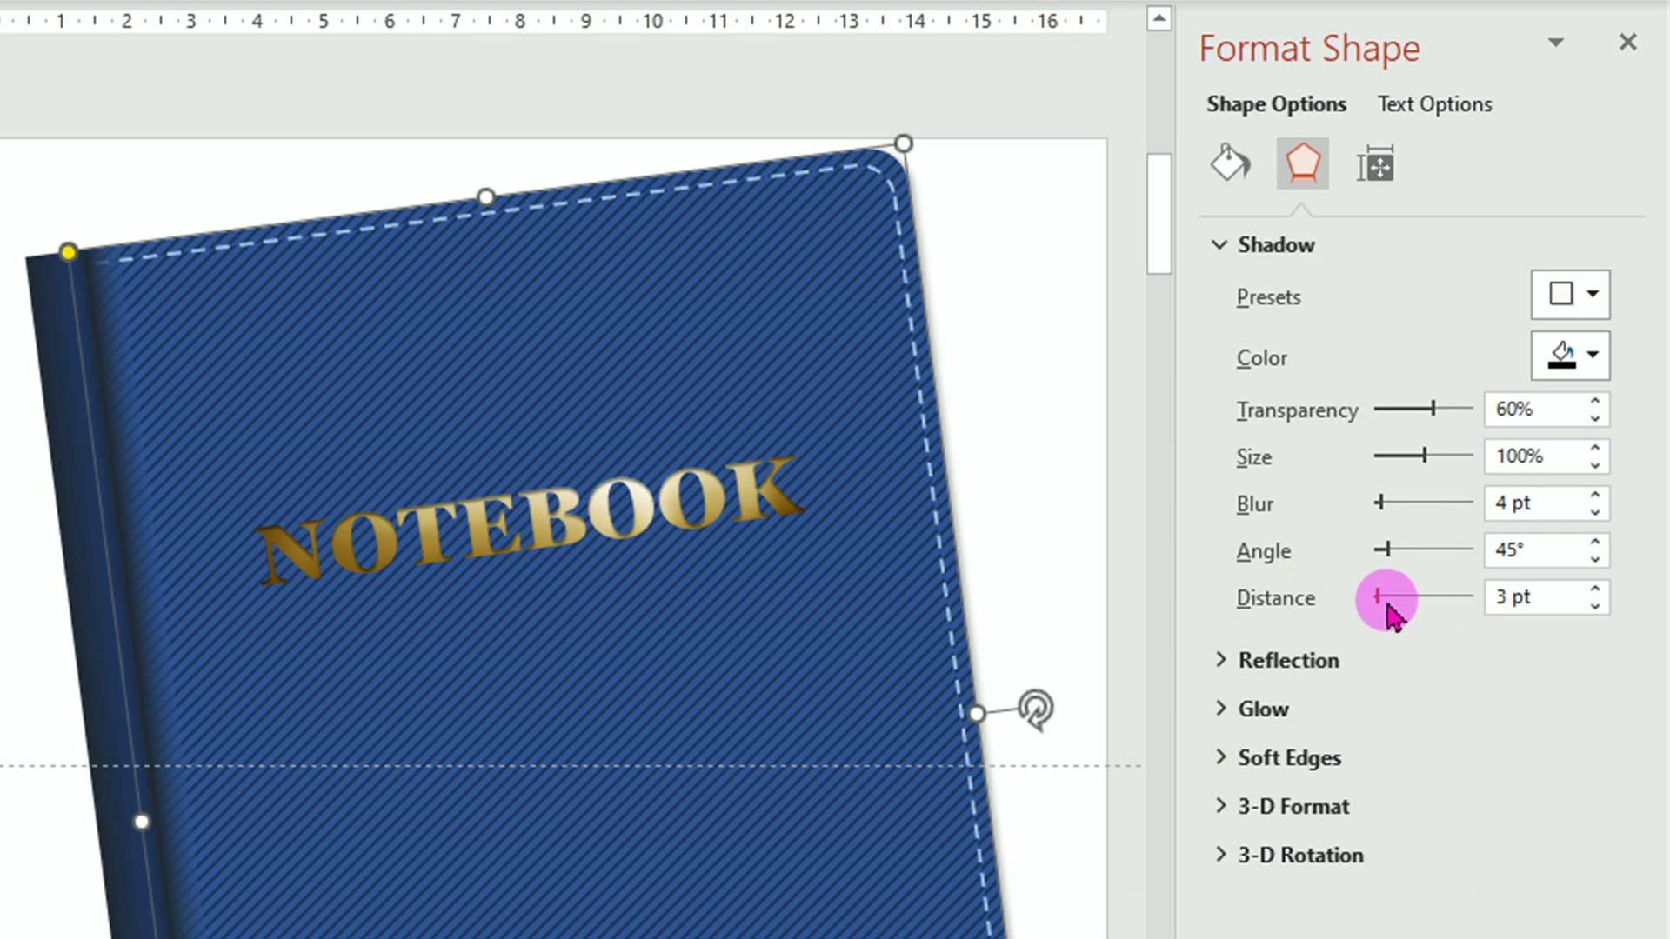
{"action": "left_click", "coordinate": [1596, 589]}
{"action": "double_click", "coordinate": [1595, 589]}
{"action": "double_click", "coordinate": [1595, 589]}
{"action": "double_click", "coordinate": [1596, 589]}
{"action": "double_click", "coordinate": [1596, 589]}
{"action": "triple_click", "coordinate": [1596, 589]}
{"action": "triple_click", "coordinate": [1595, 589]}
{"action": "double_click", "coordinate": [1595, 589]}
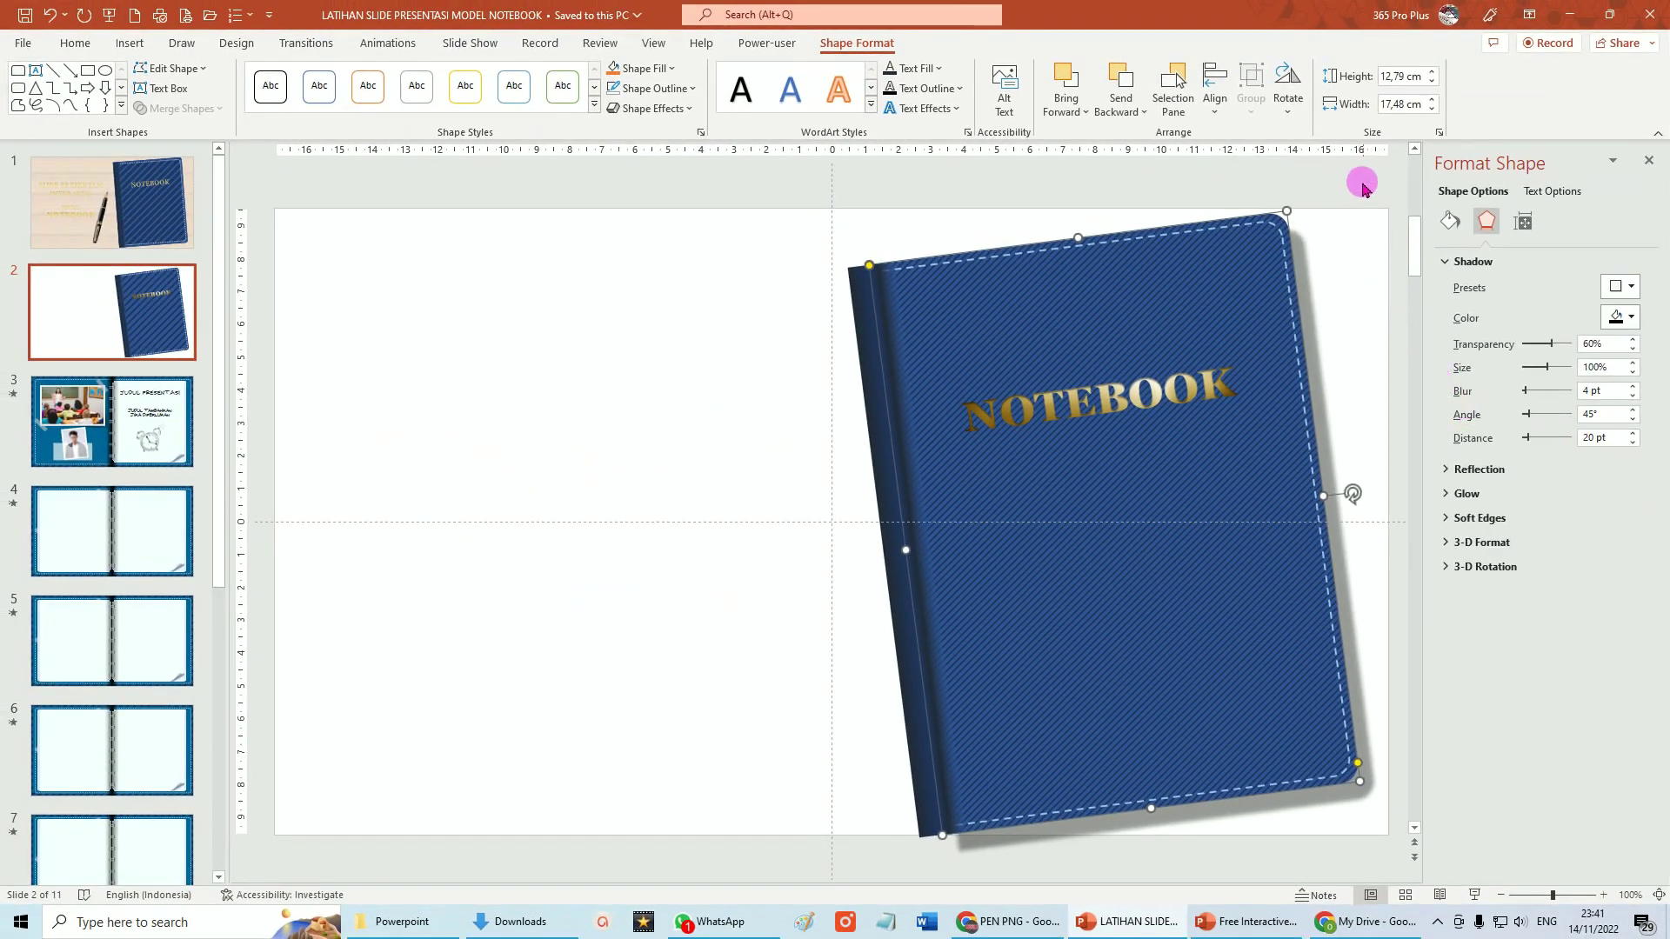
{"action": "left_click", "coordinate": [1362, 179]}
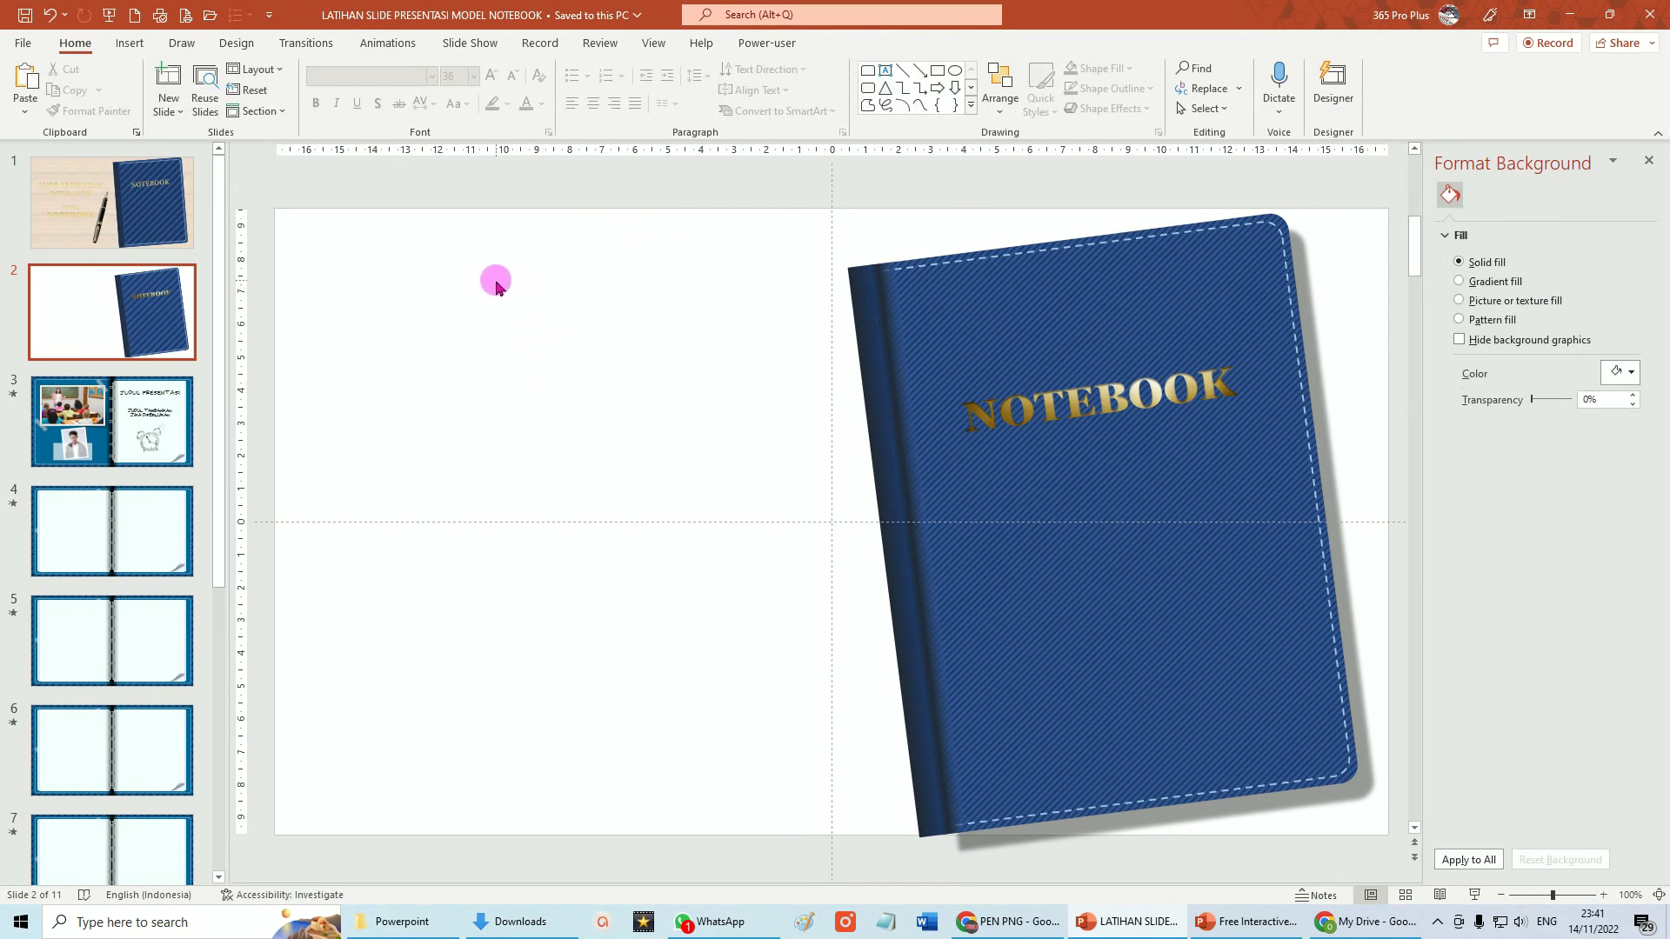
Fill slide 2's background with the title slide's wood texture at 0% transparency
{"action": "left_click", "coordinate": [45, 193]}
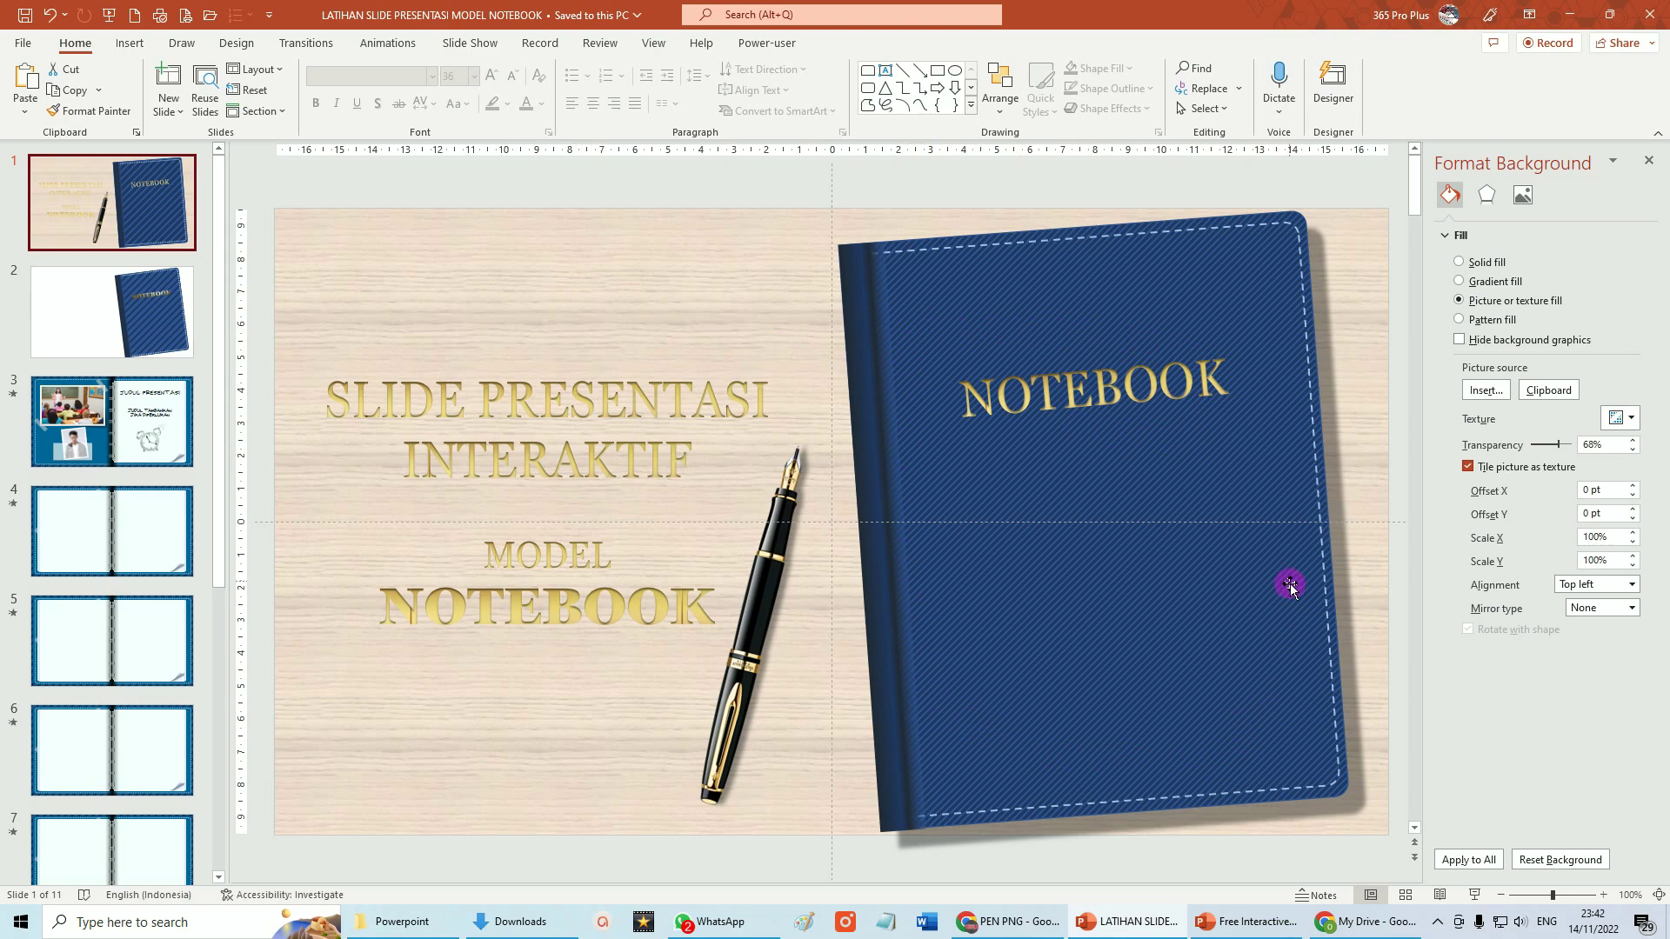
{"action": "left_click", "coordinate": [77, 288]}
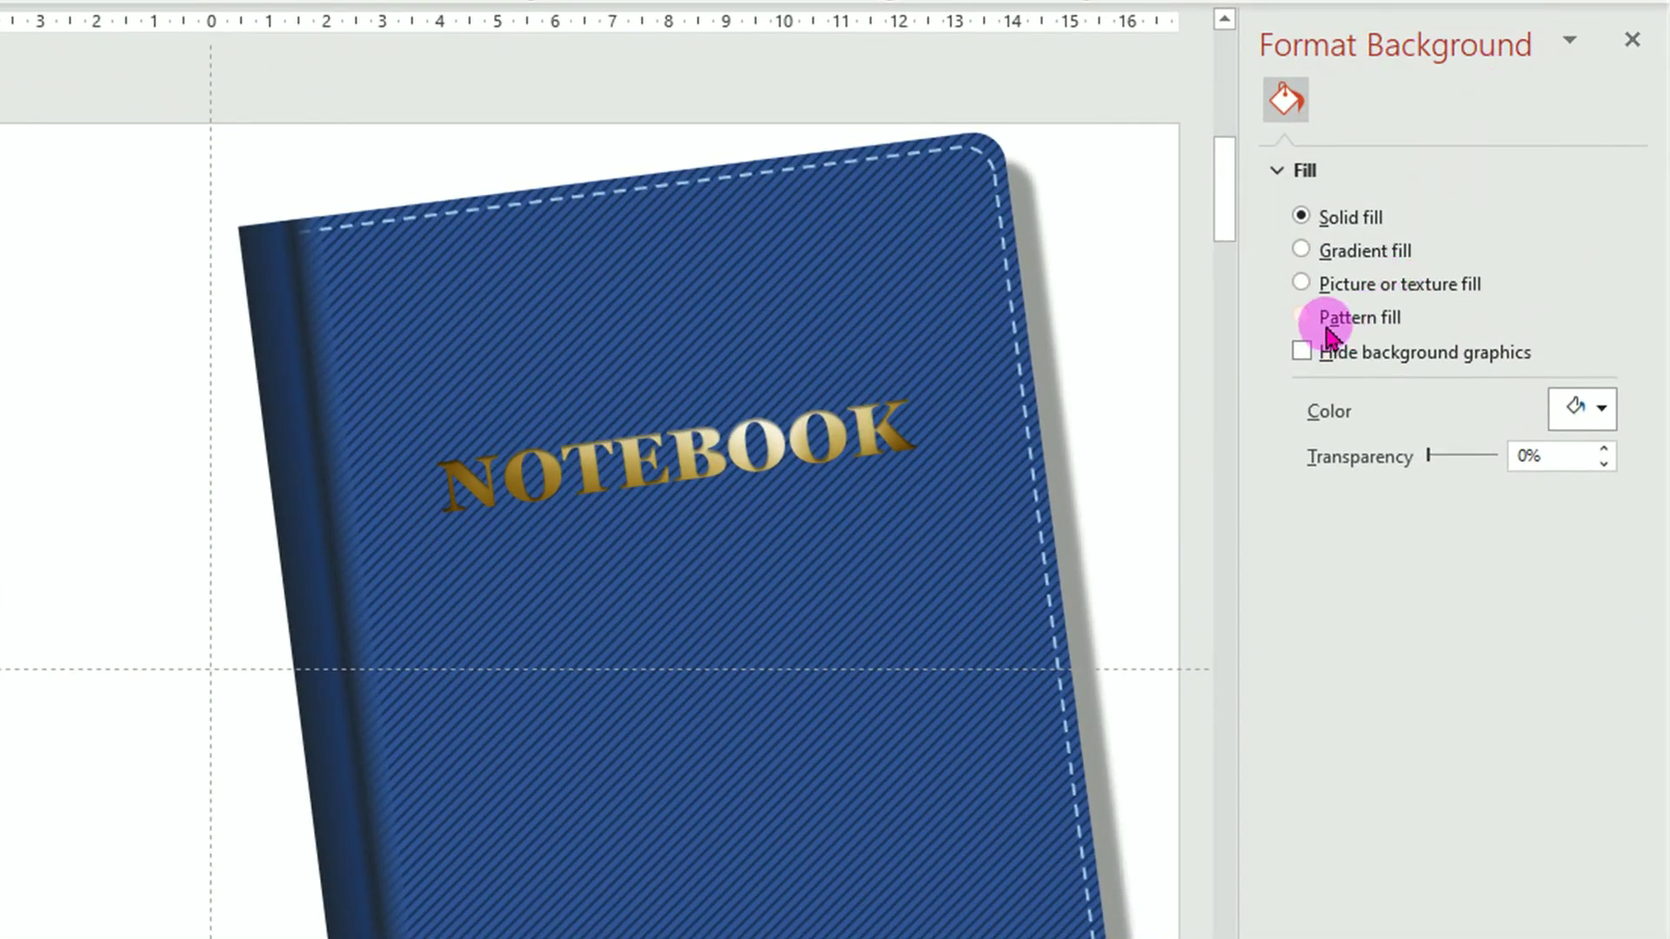
{"action": "left_click", "coordinate": [1302, 284]}
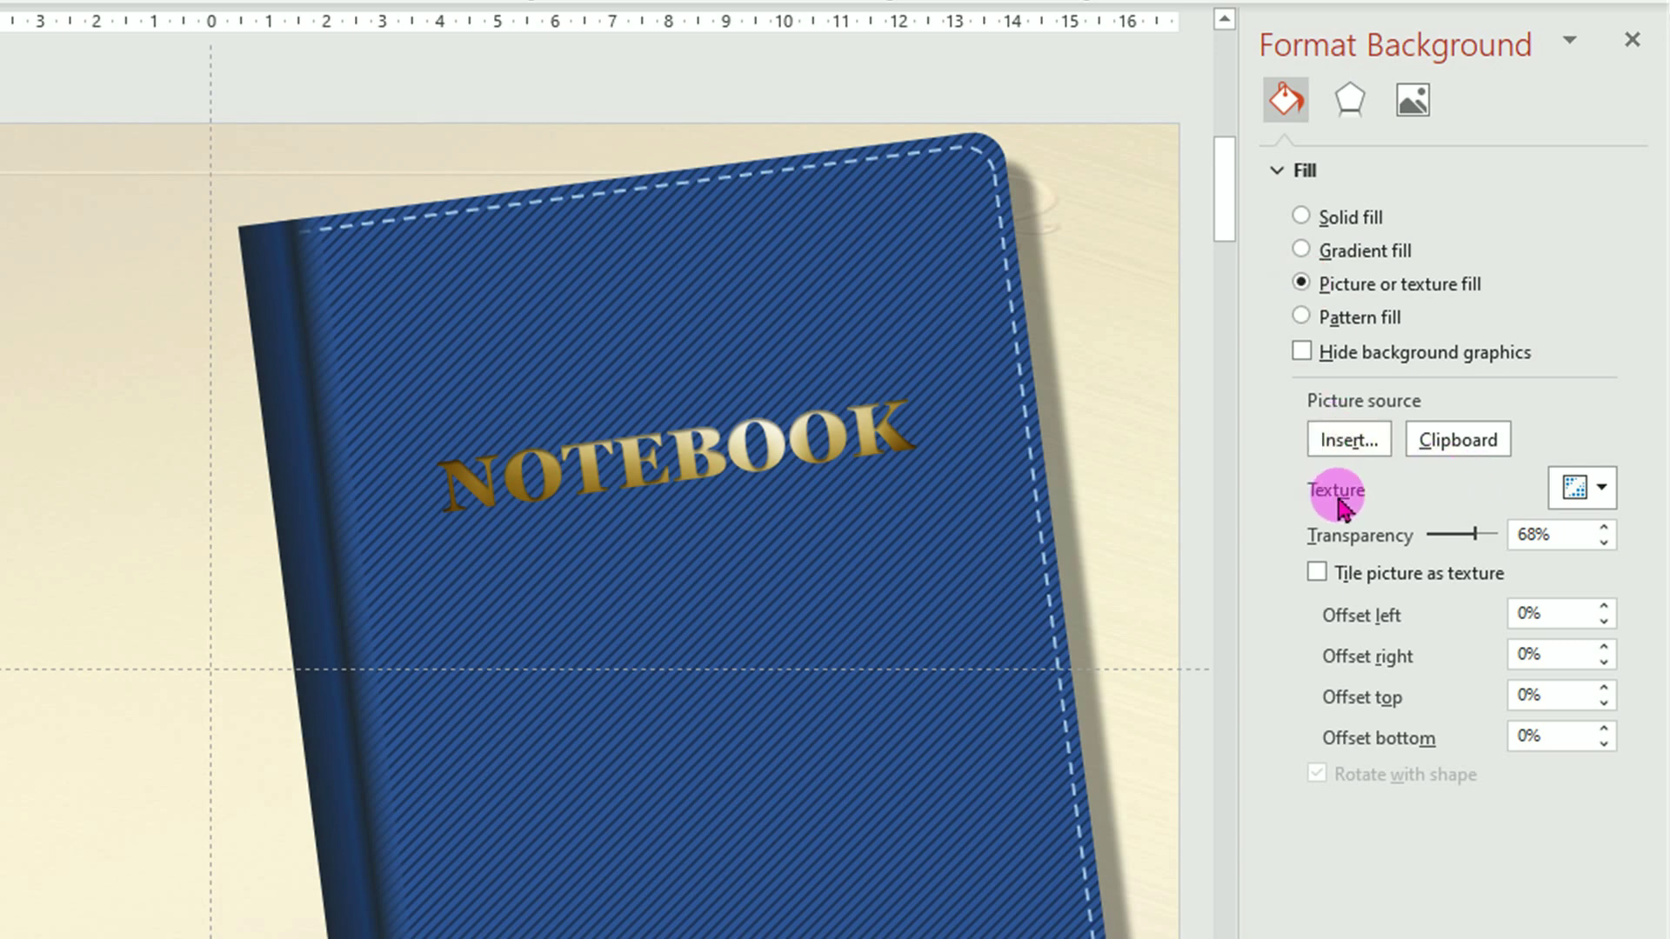
{"action": "left_click", "coordinate": [1603, 489]}
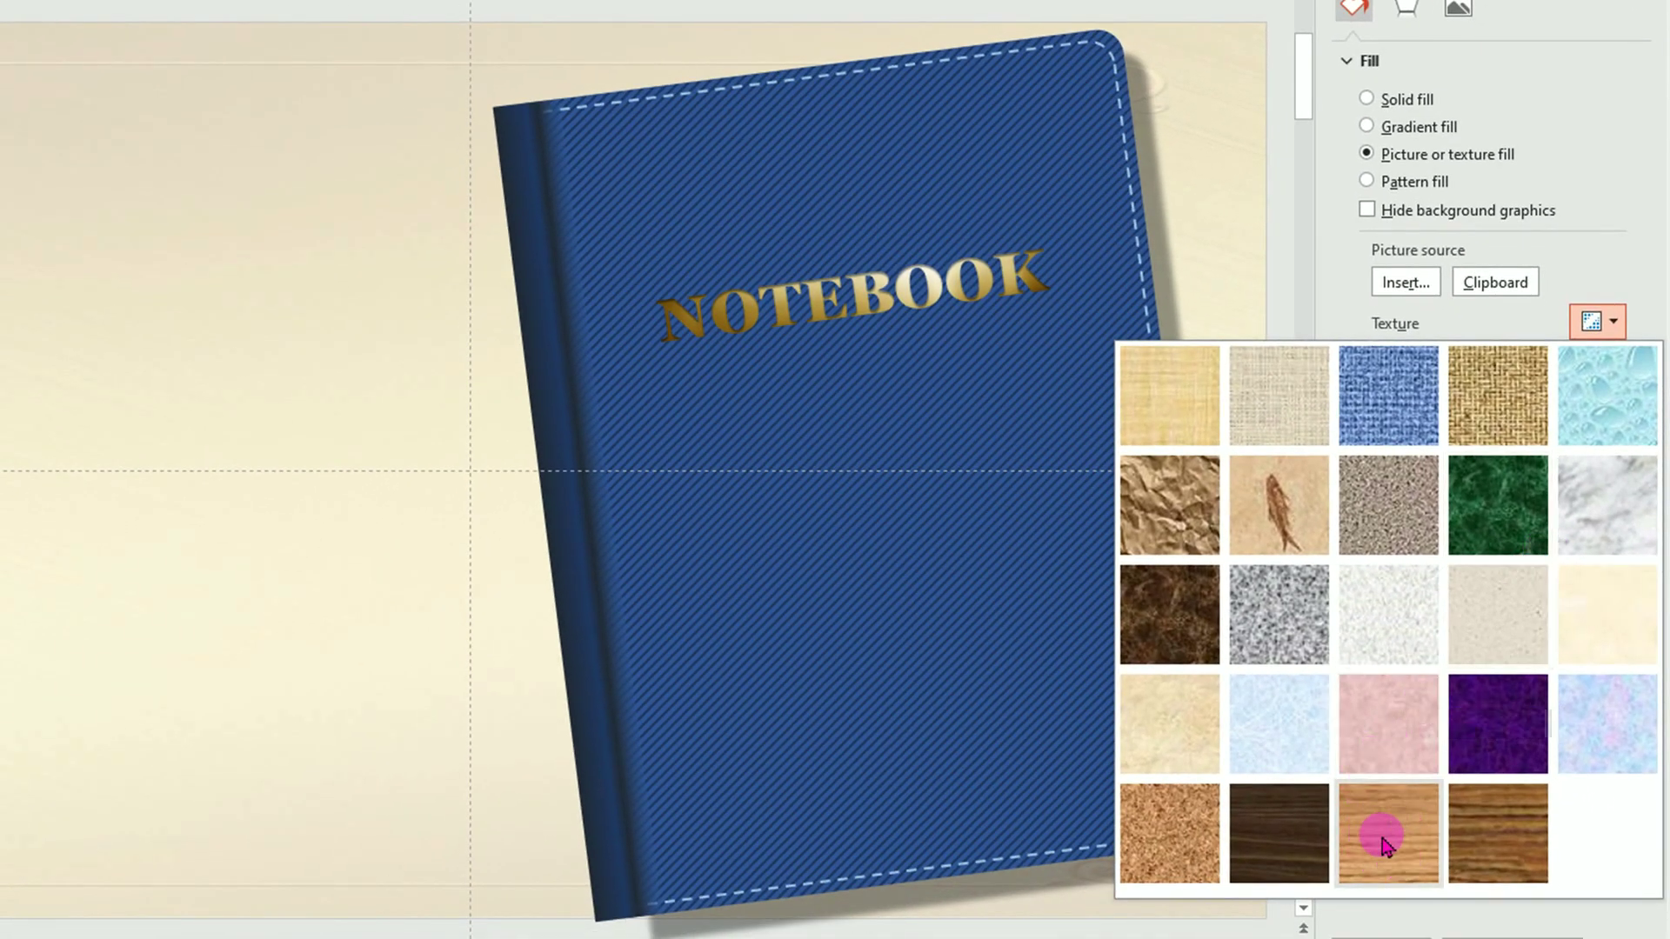
{"action": "left_click", "coordinate": [1386, 844]}
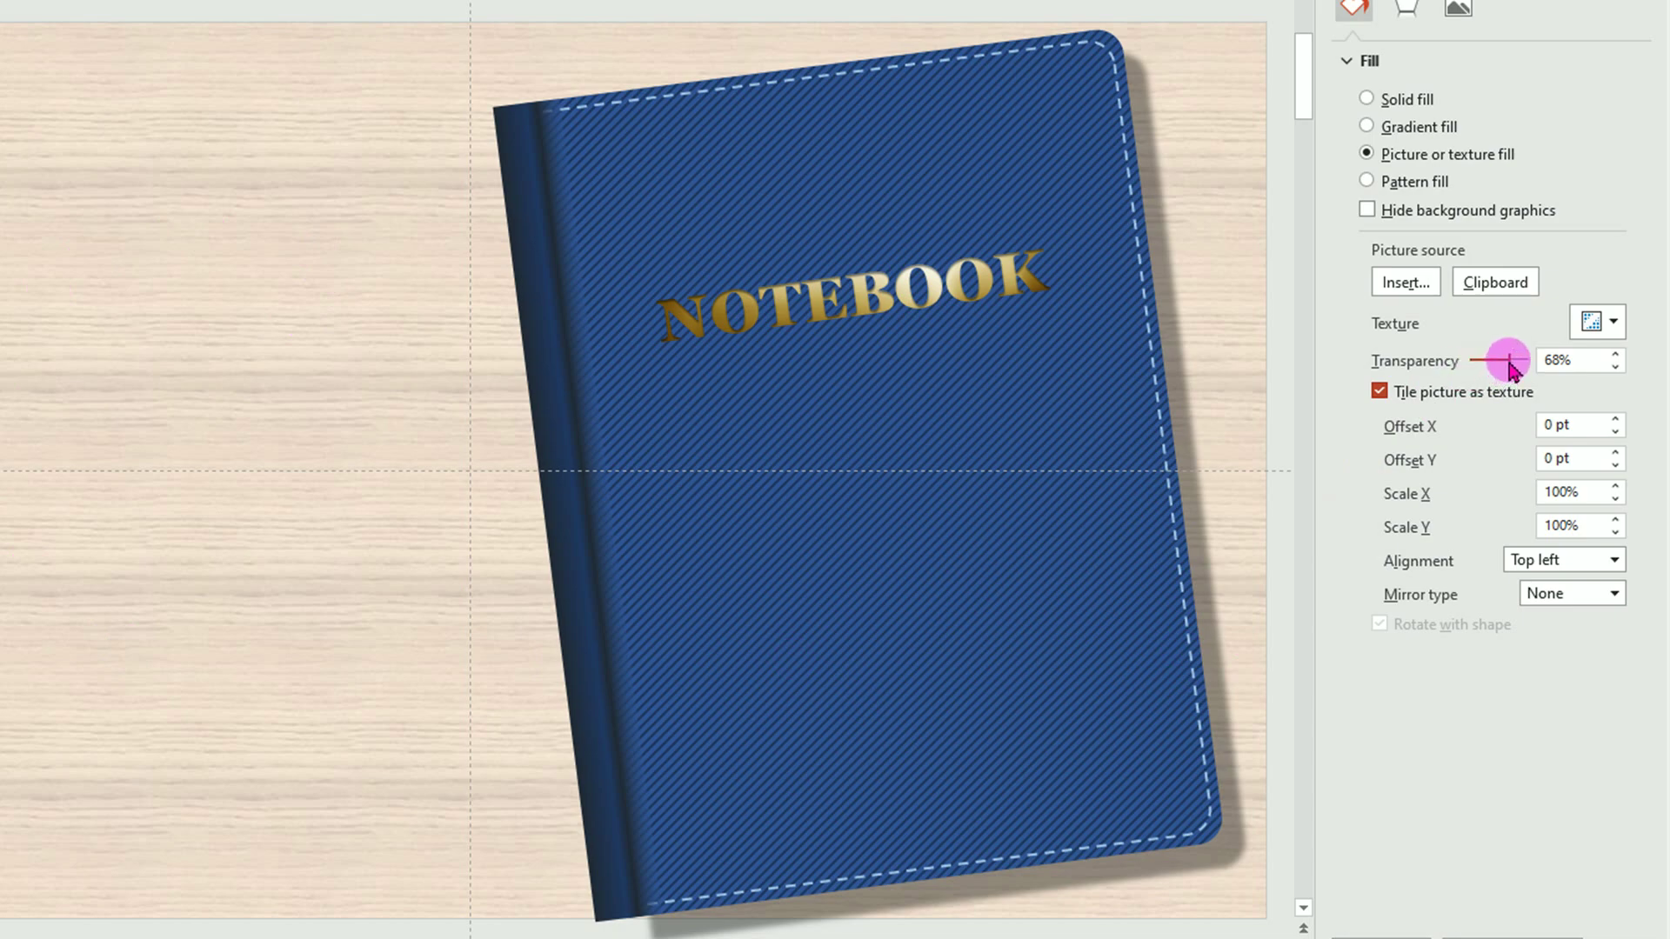
{"action": "left_click_drag", "start_coordinate": [1510, 366], "coordinate": [1467, 375]}
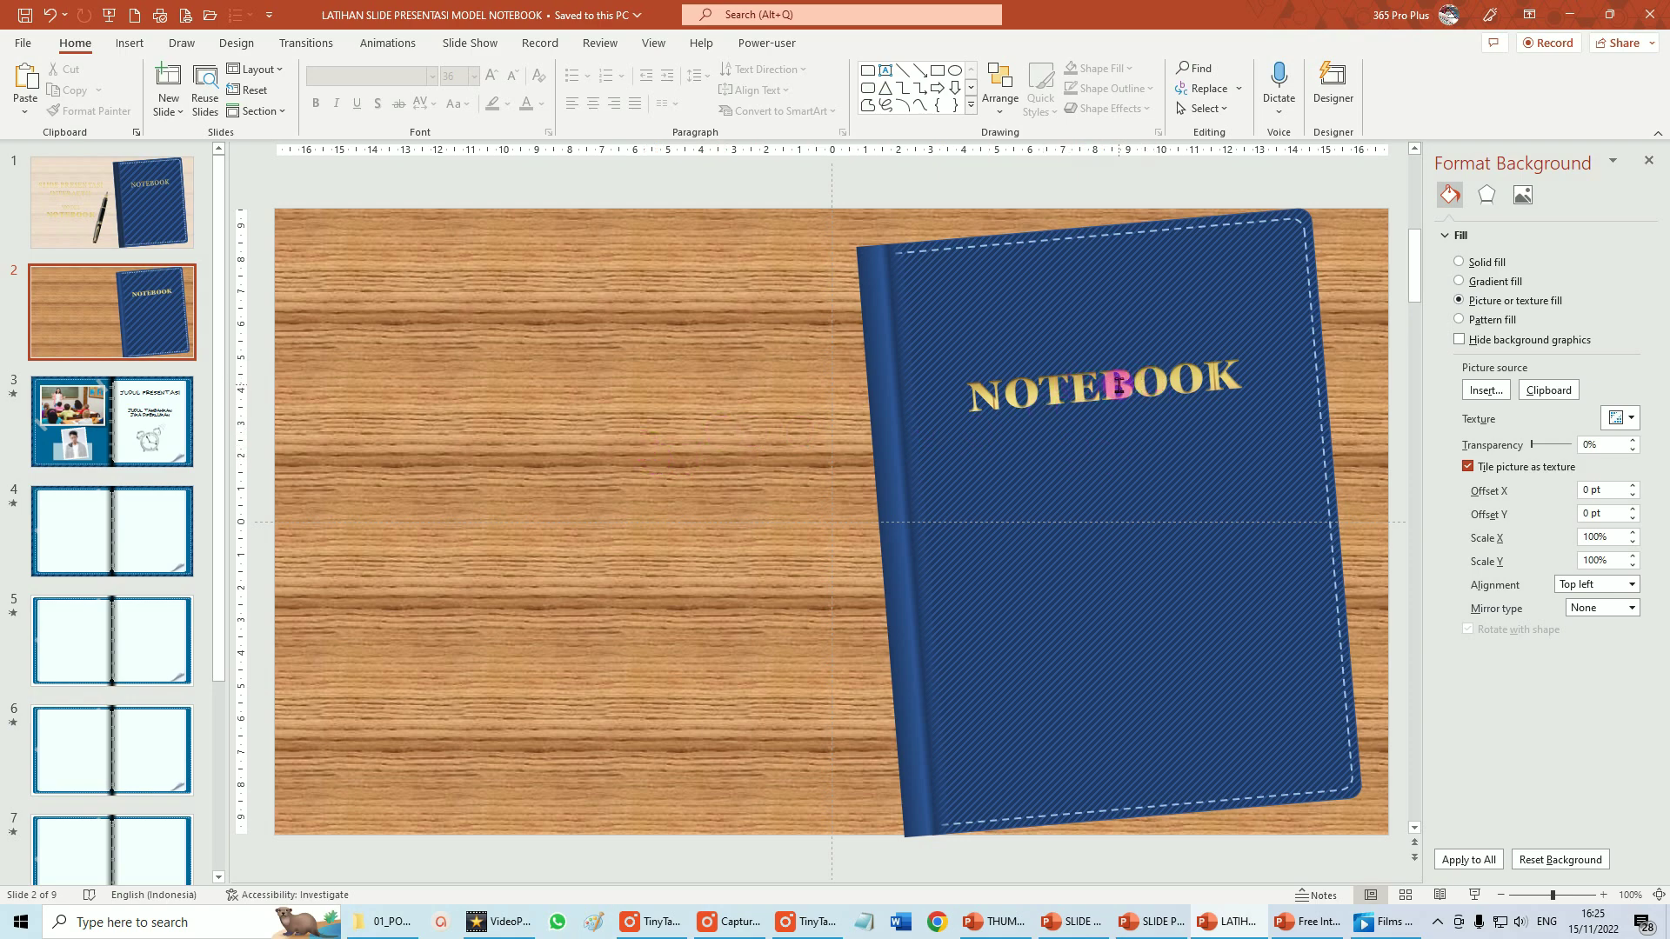
Ctrl-drag a copy of the gold NOTEBOOK title onto the wood left of the notebook and rotate it level
{"action": "left_click", "coordinate": [1118, 385]}
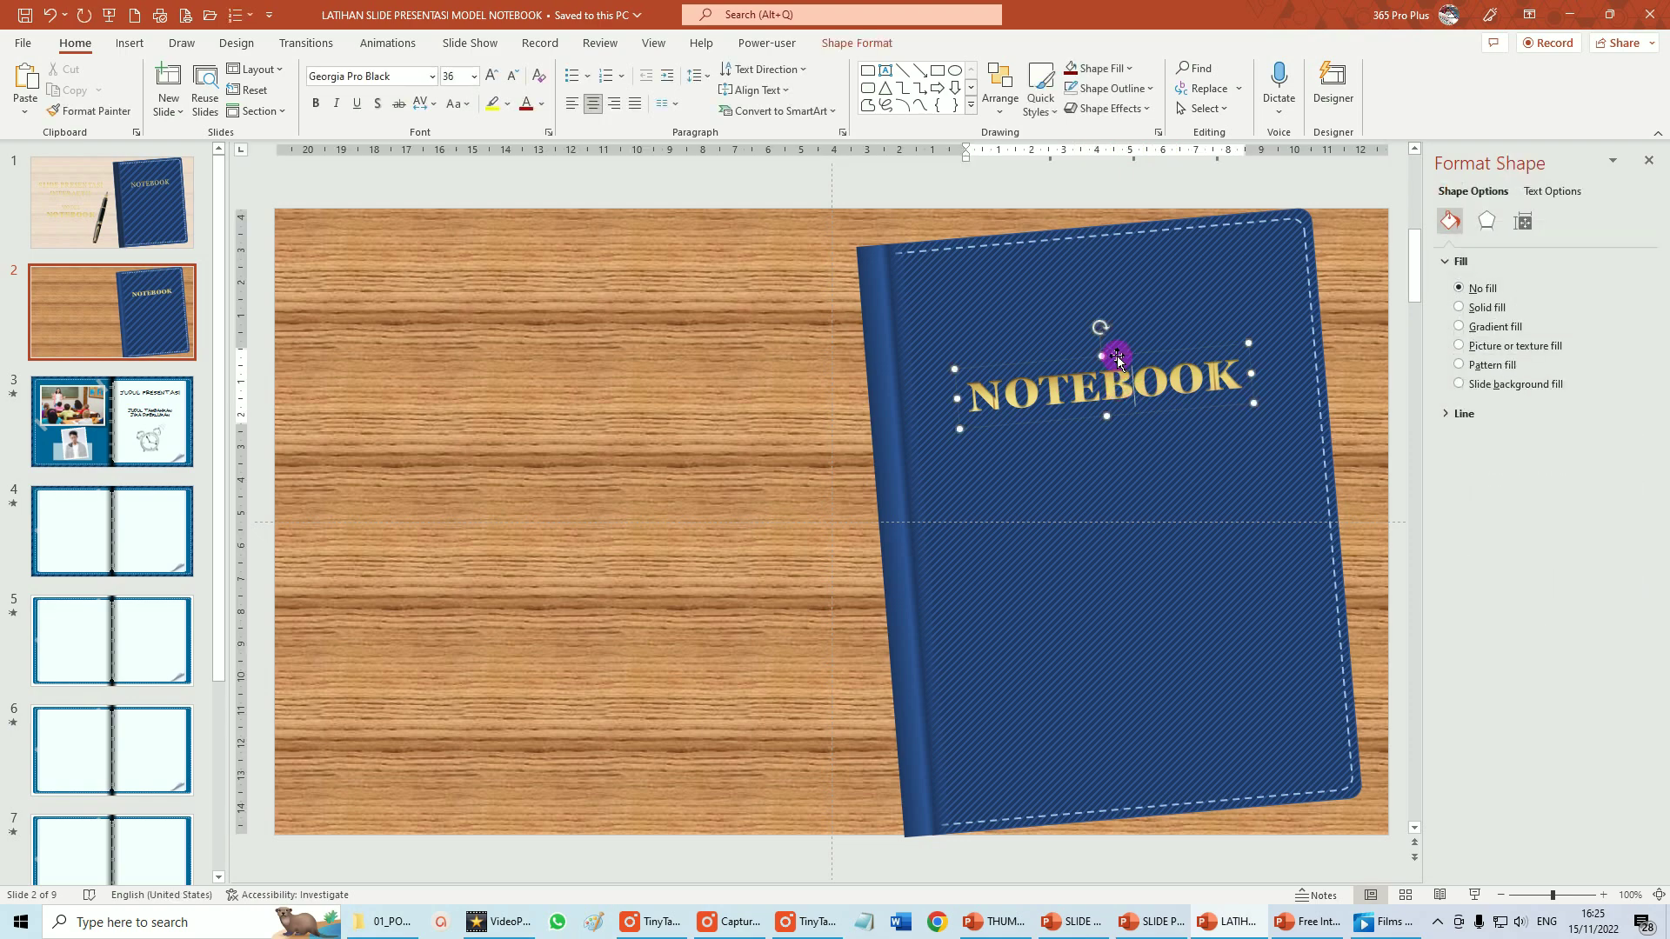
{"action": "left_click", "coordinate": [1118, 357]}
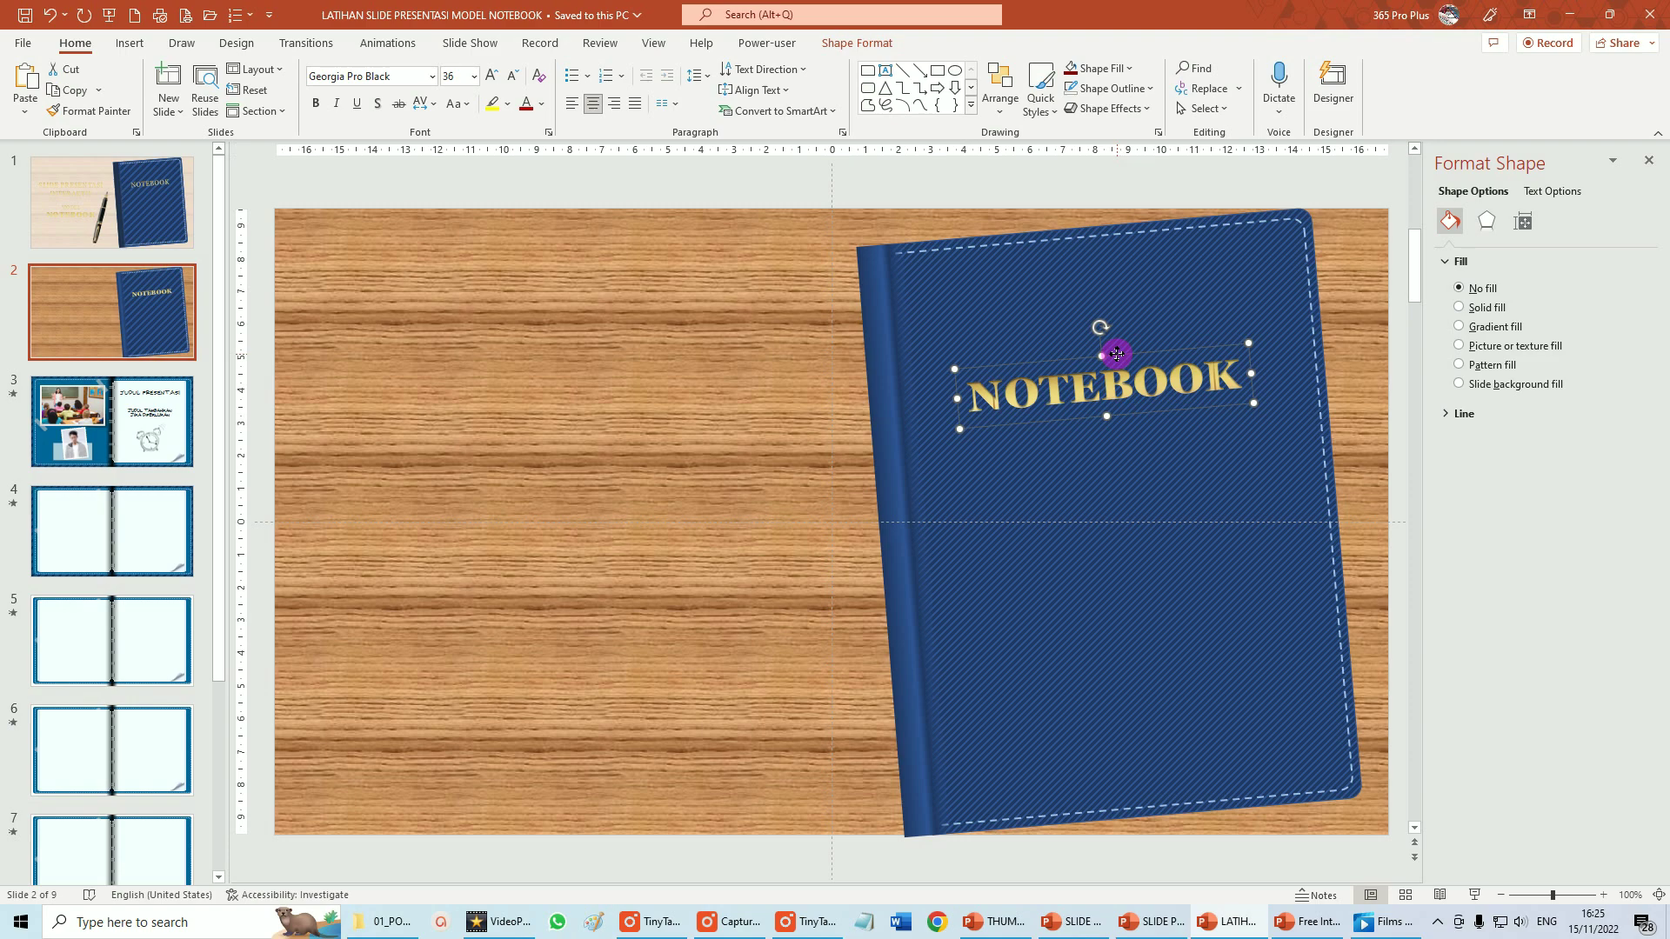
{"action": "left_click_drag", "start_coordinate": [1117, 354], "coordinate": [647, 329]}
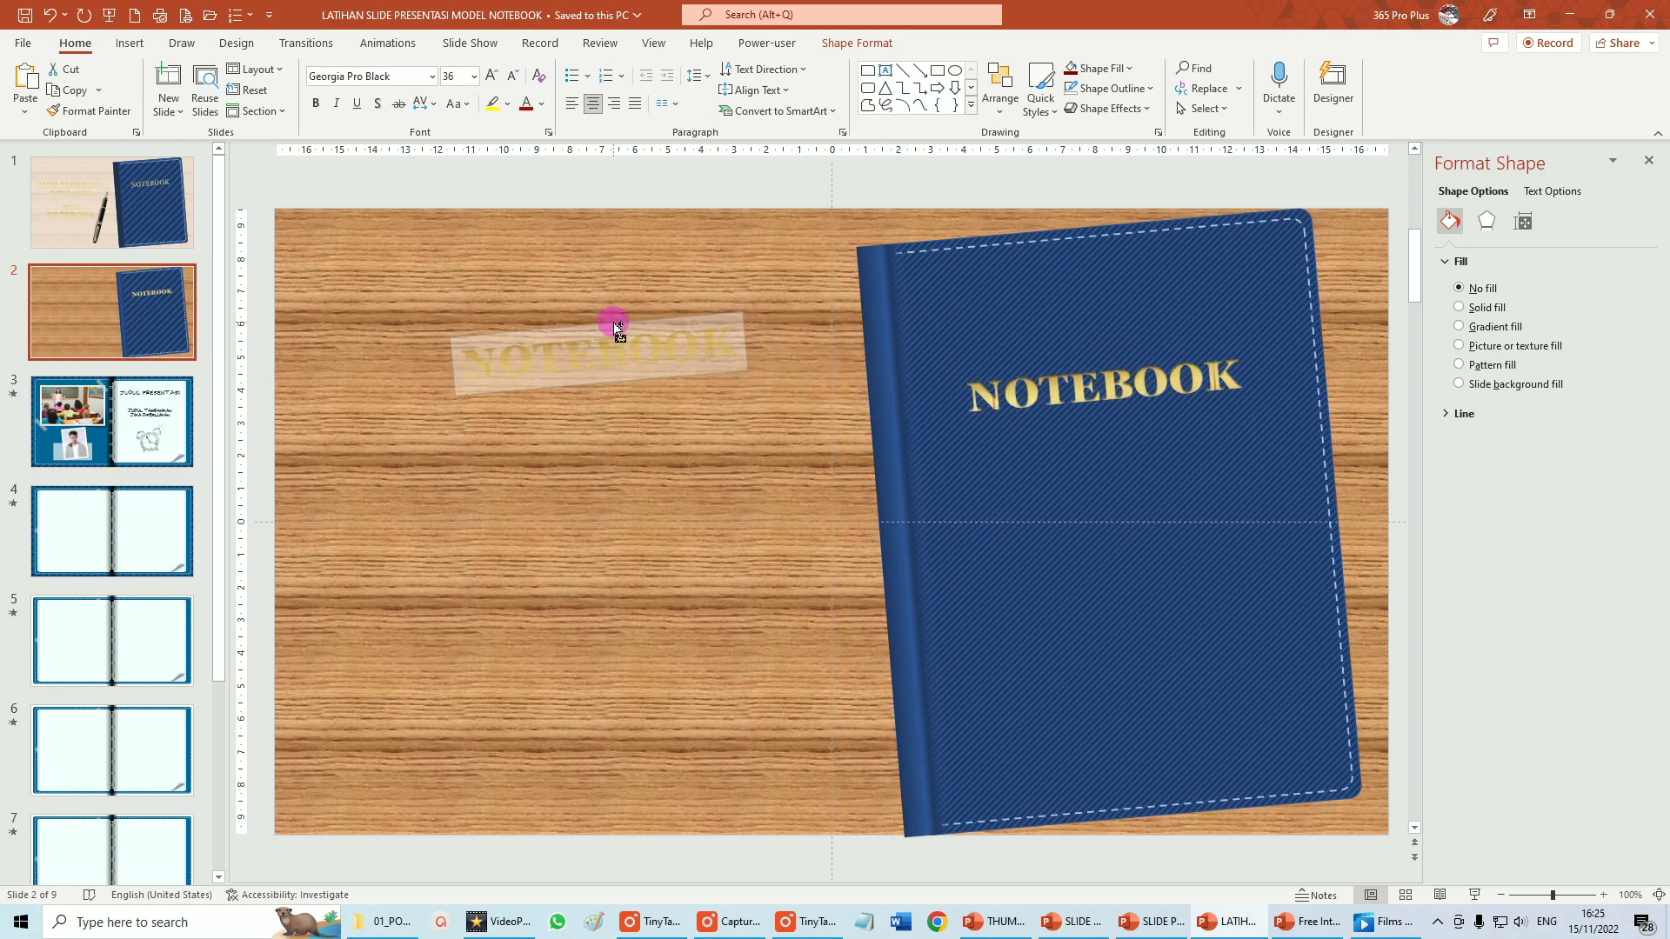
{"action": "left_click_drag", "start_coordinate": [597, 296], "coordinate": [600, 301]}
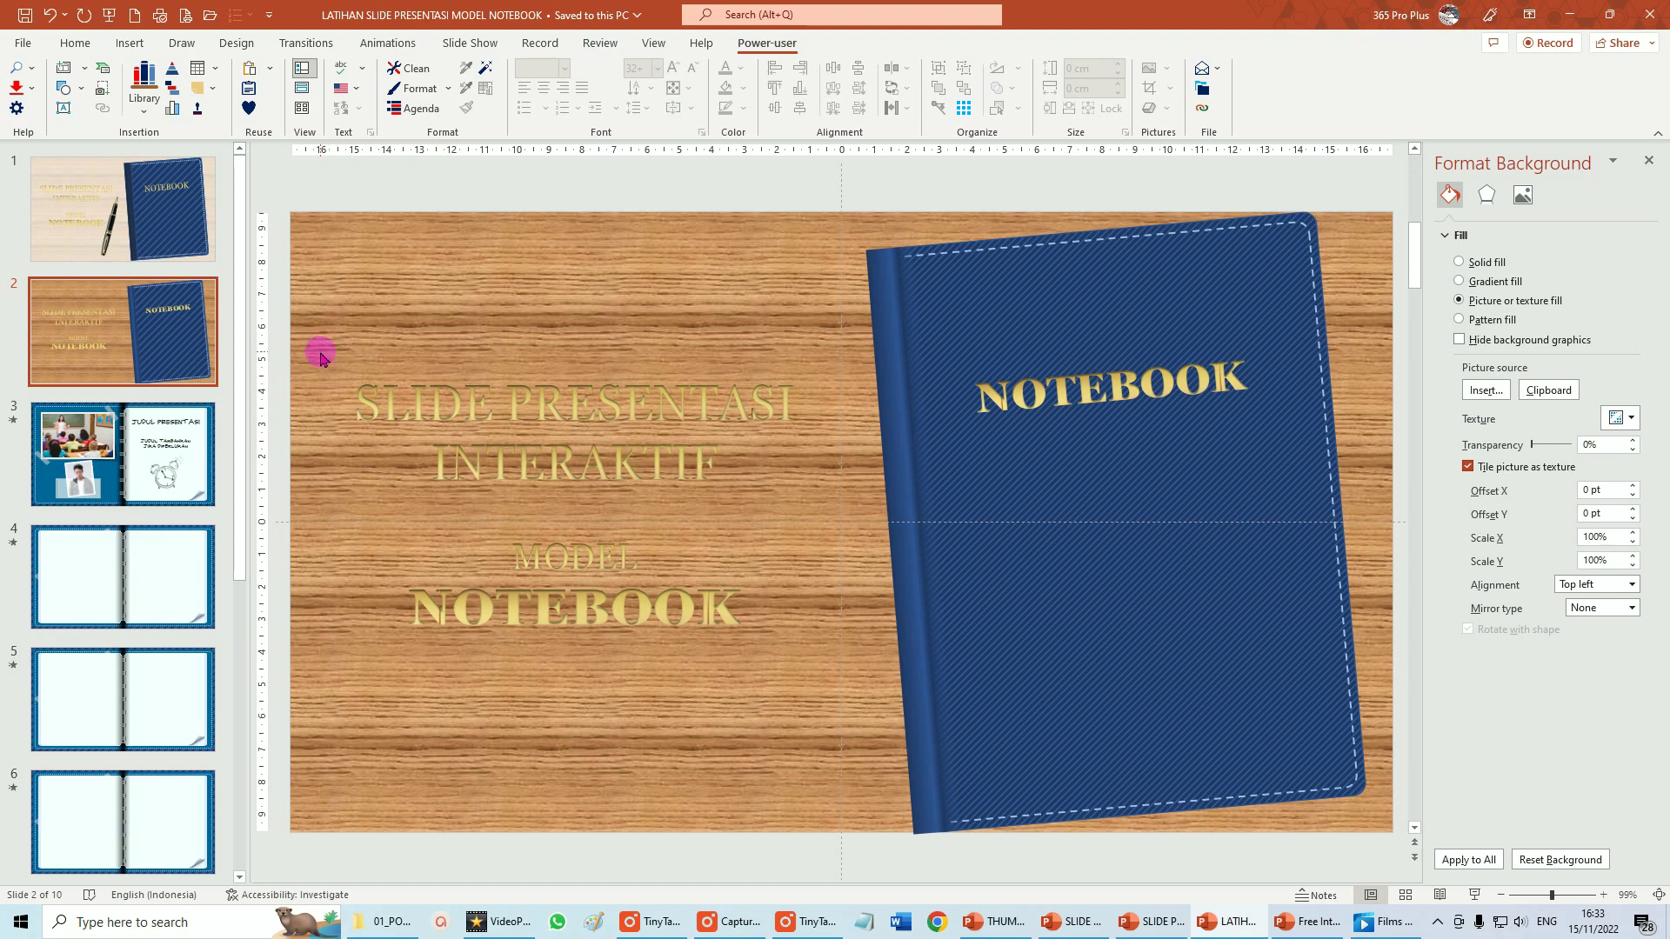
Color all the selected title text boxes Dark Red, then open Downloads in File Explorer
{"action": "left_click_drag", "start_coordinate": [280, 330], "coordinate": [881, 652]}
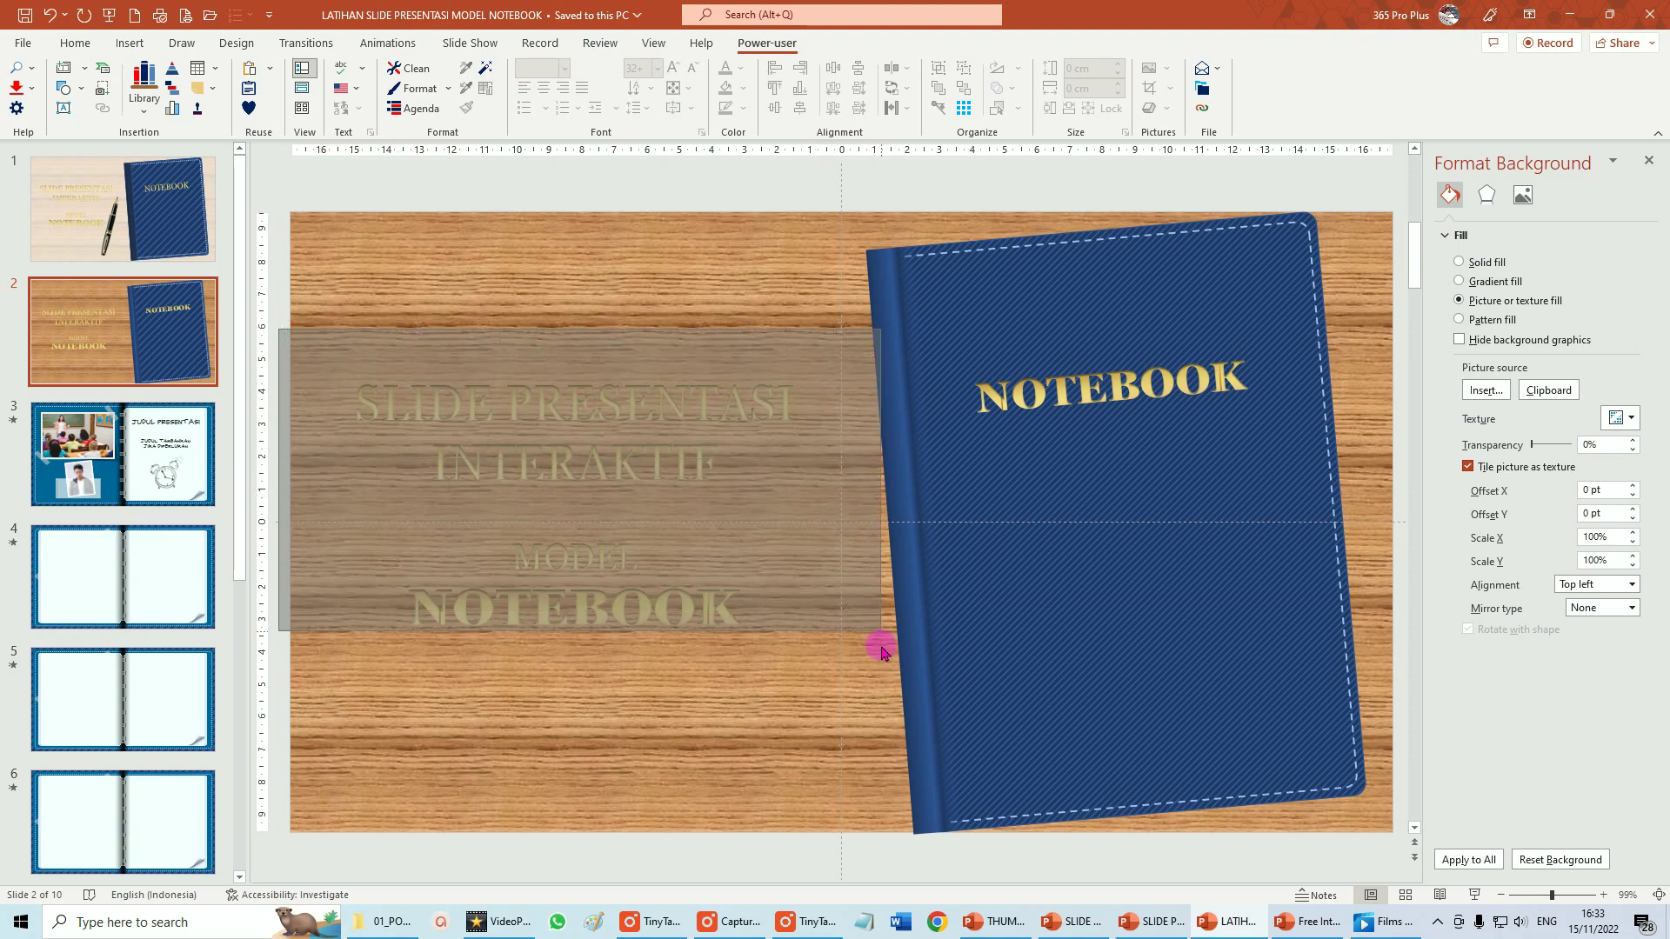
{"action": "left_click_drag", "start_coordinate": [881, 652], "coordinate": [884, 730]}
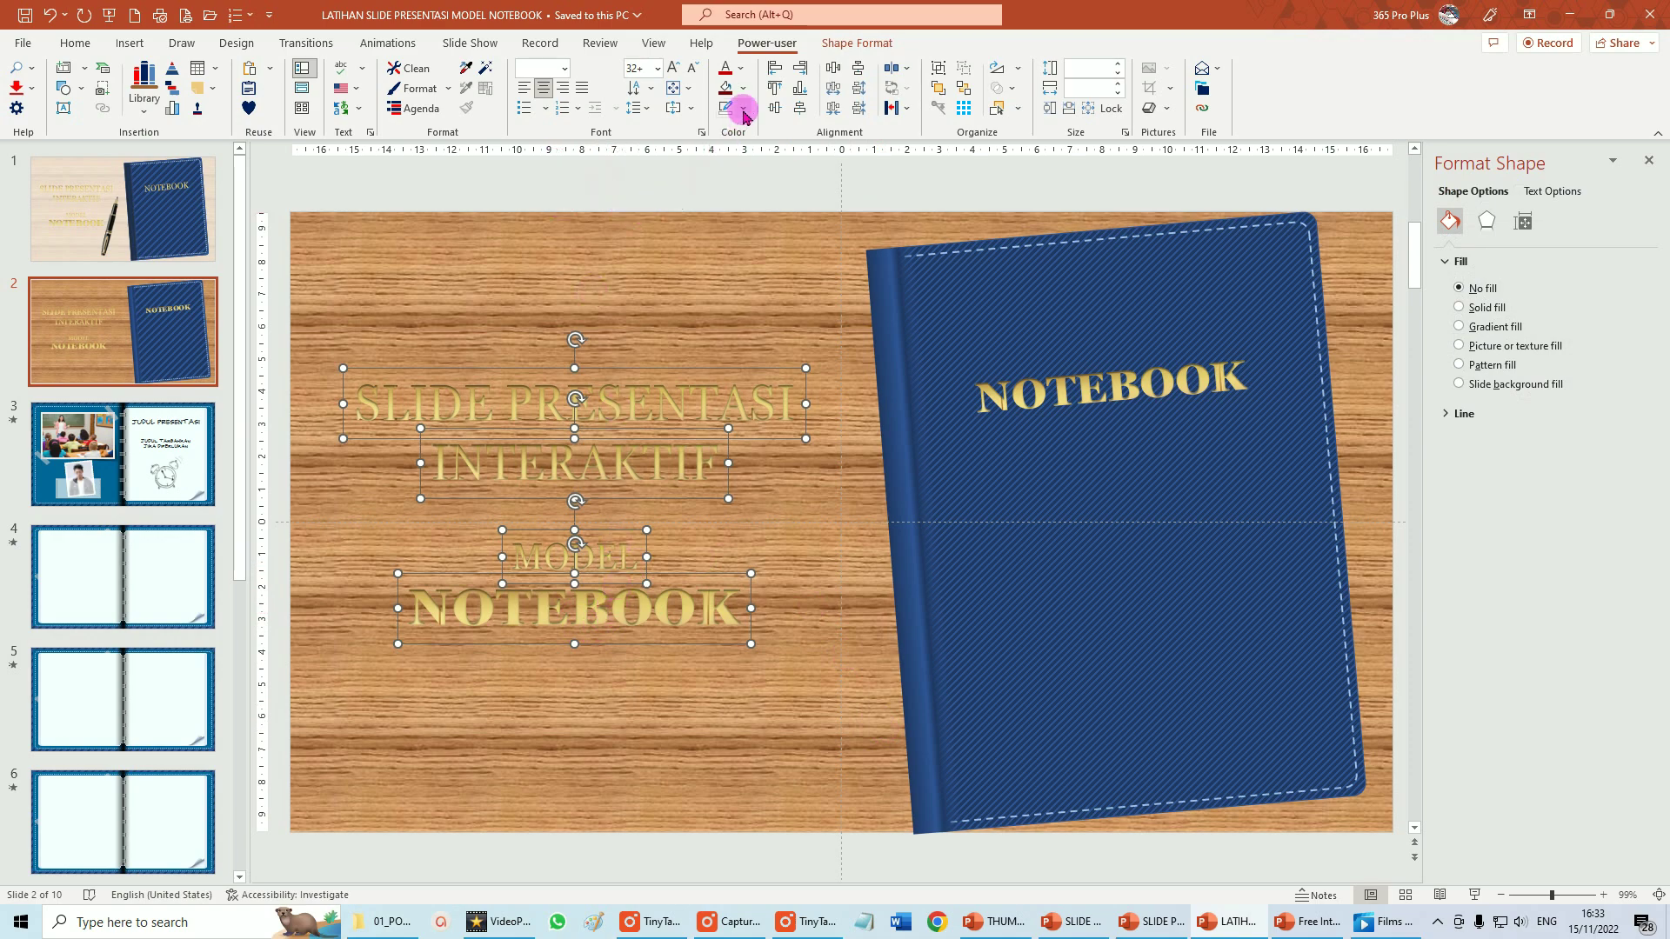
{"action": "left_click", "coordinate": [742, 71]}
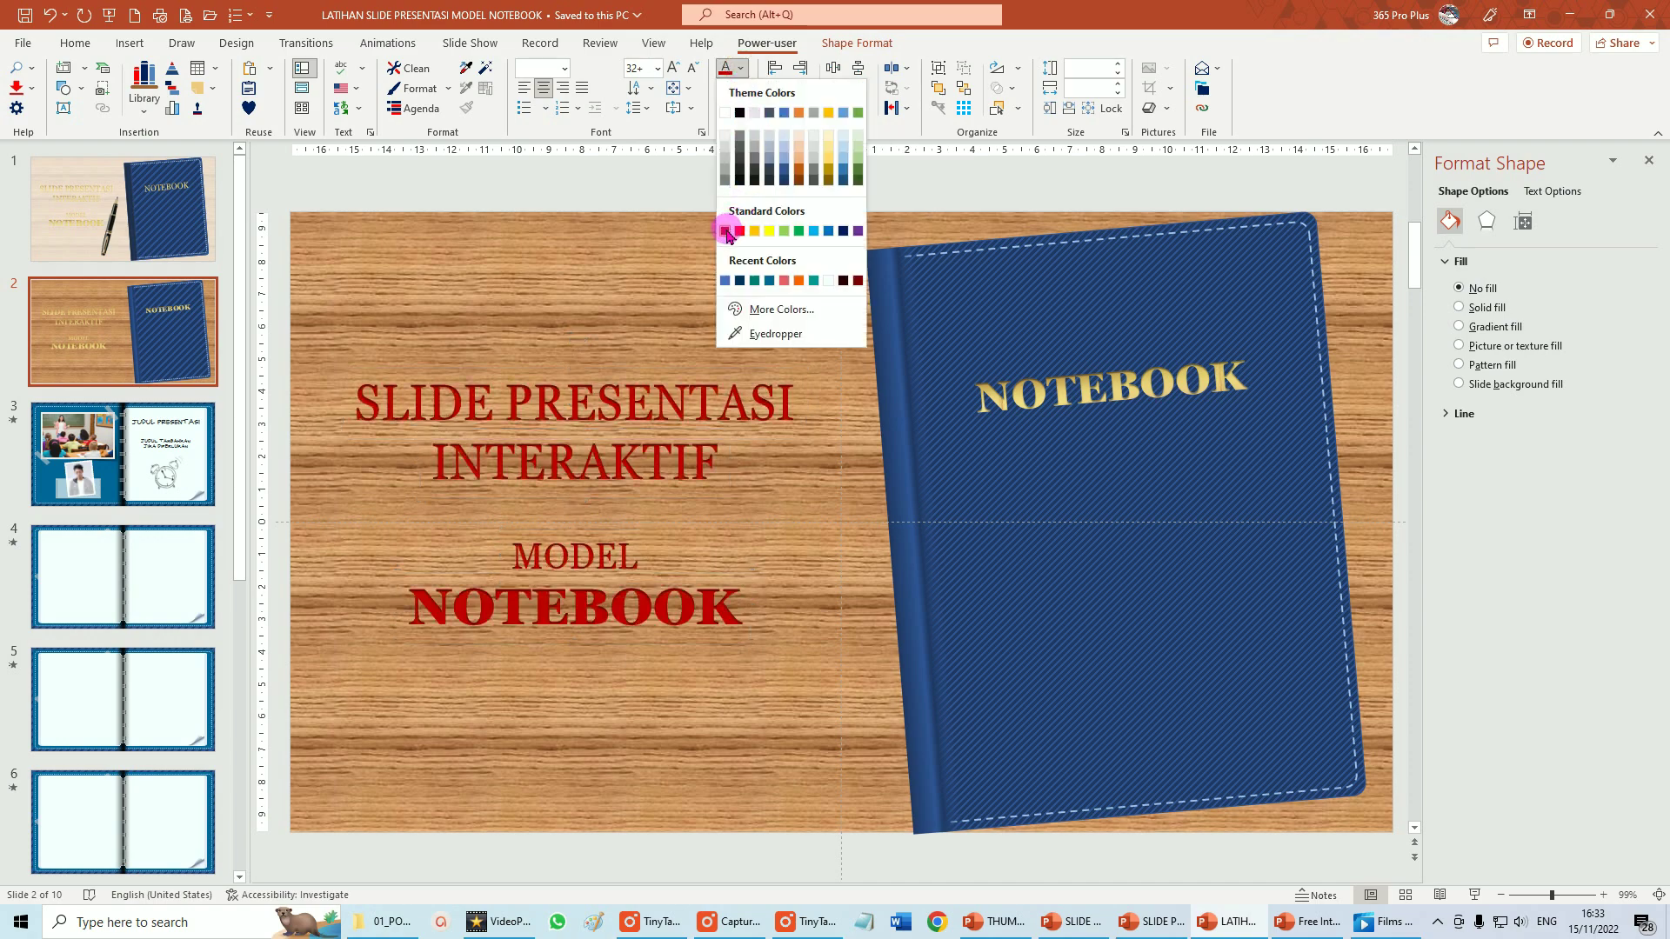
{"action": "left_click", "coordinate": [859, 280]}
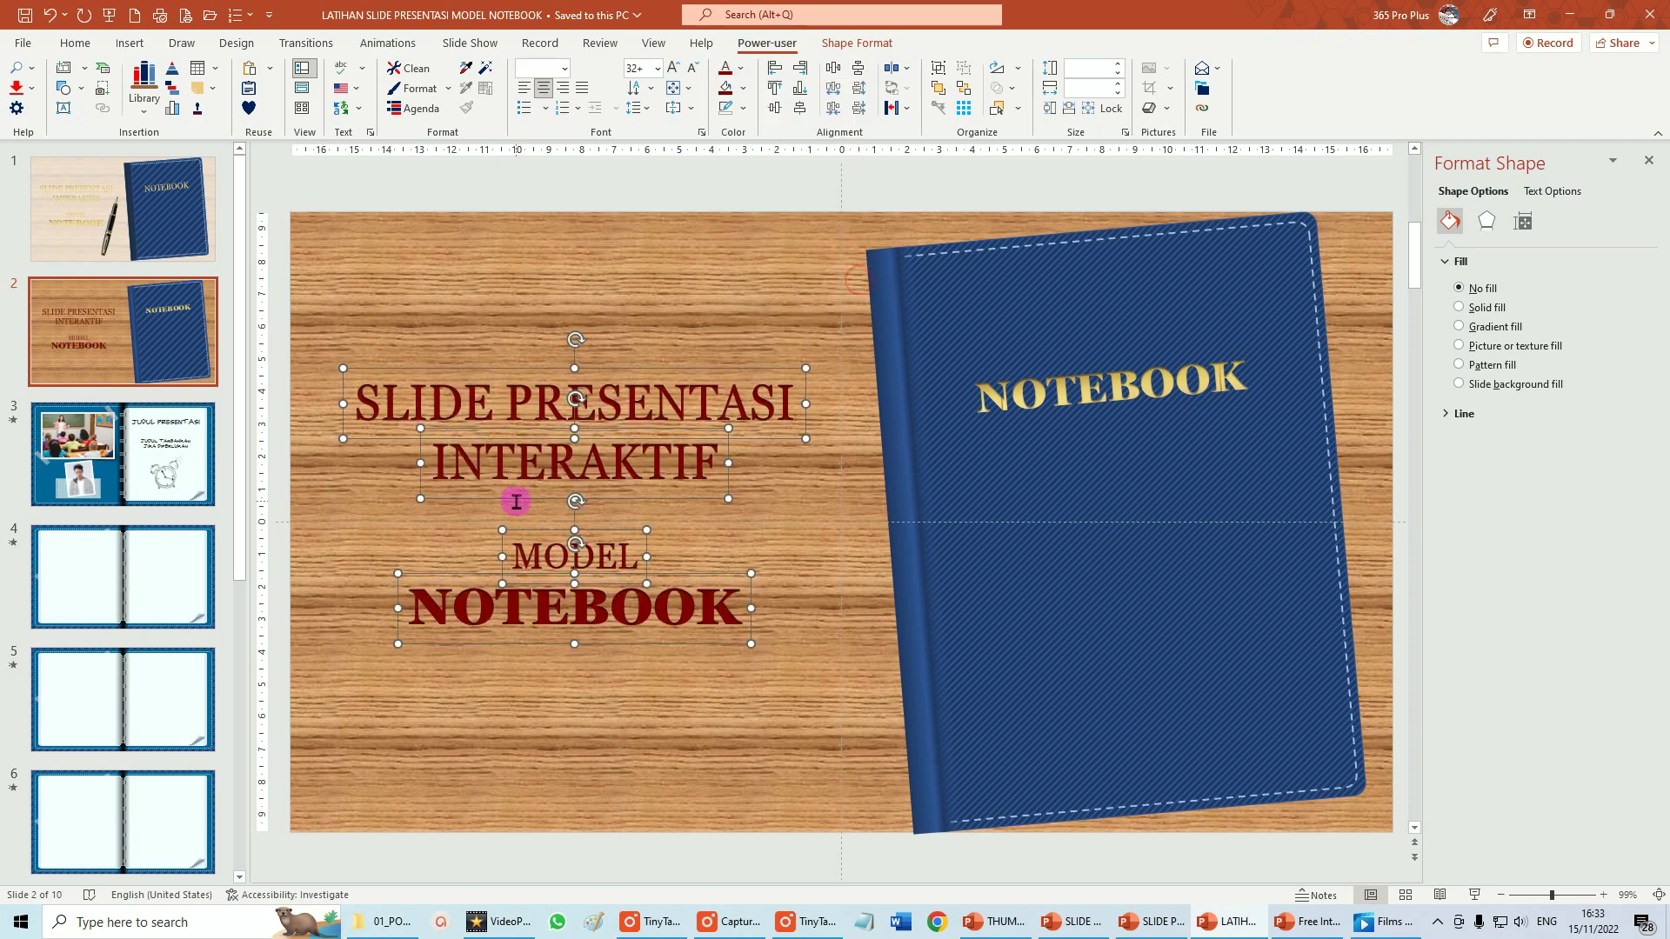
{"action": "left_click", "coordinate": [613, 190]}
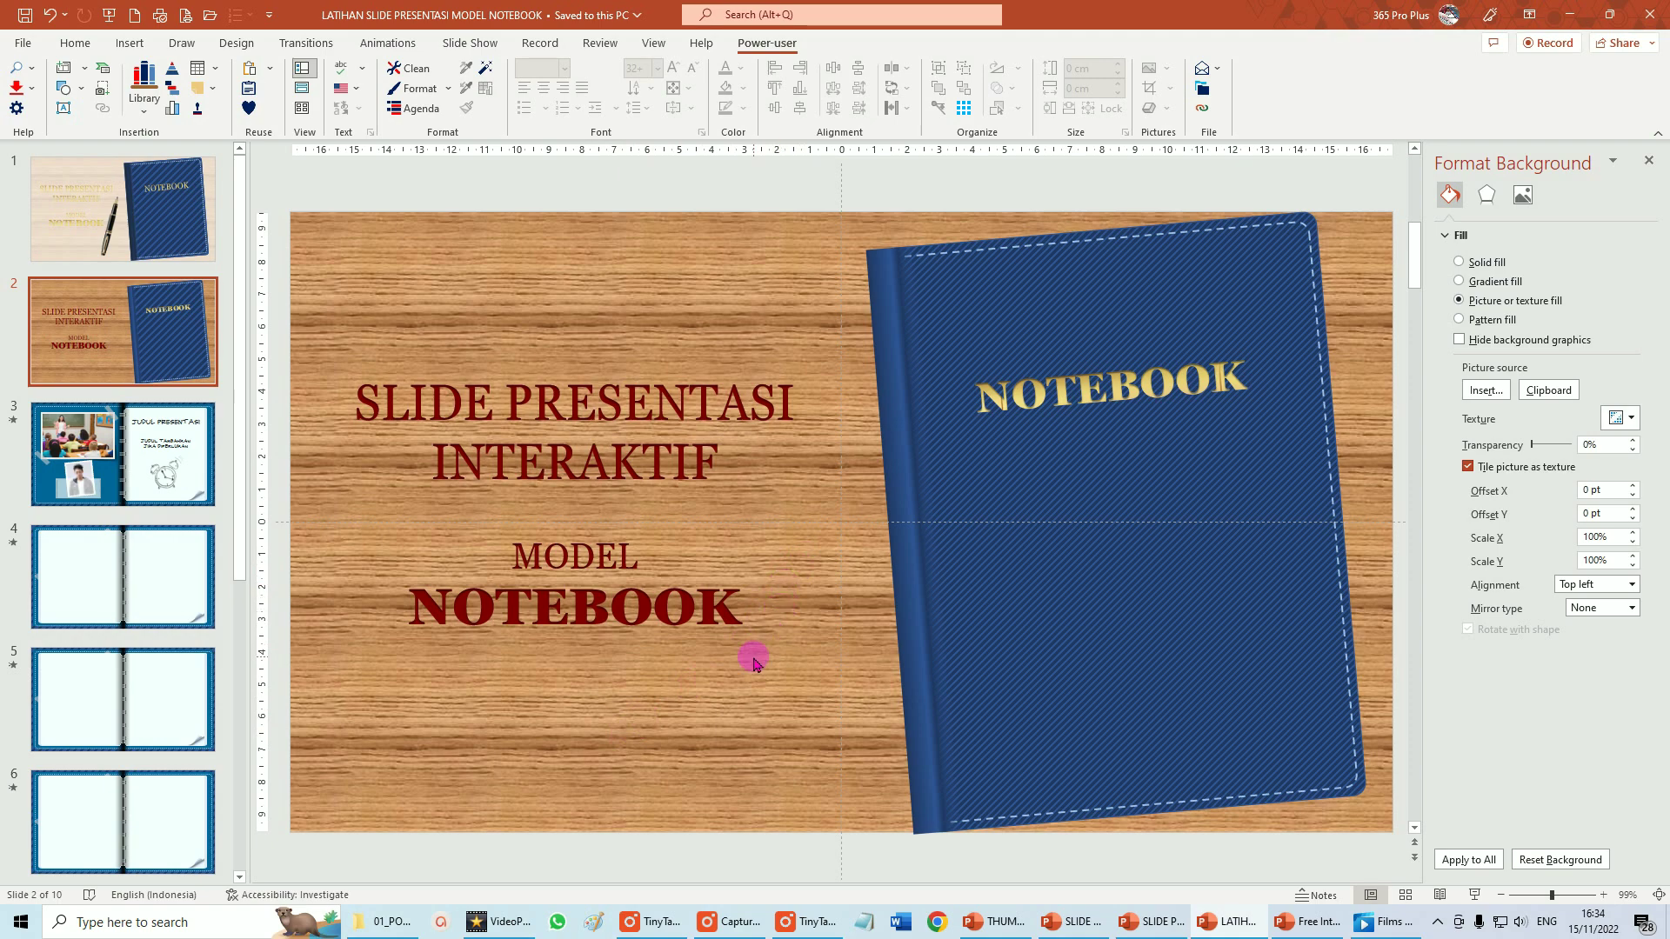
{"action": "left_click", "coordinate": [378, 924]}
{"action": "left_click", "coordinate": [71, 142]}
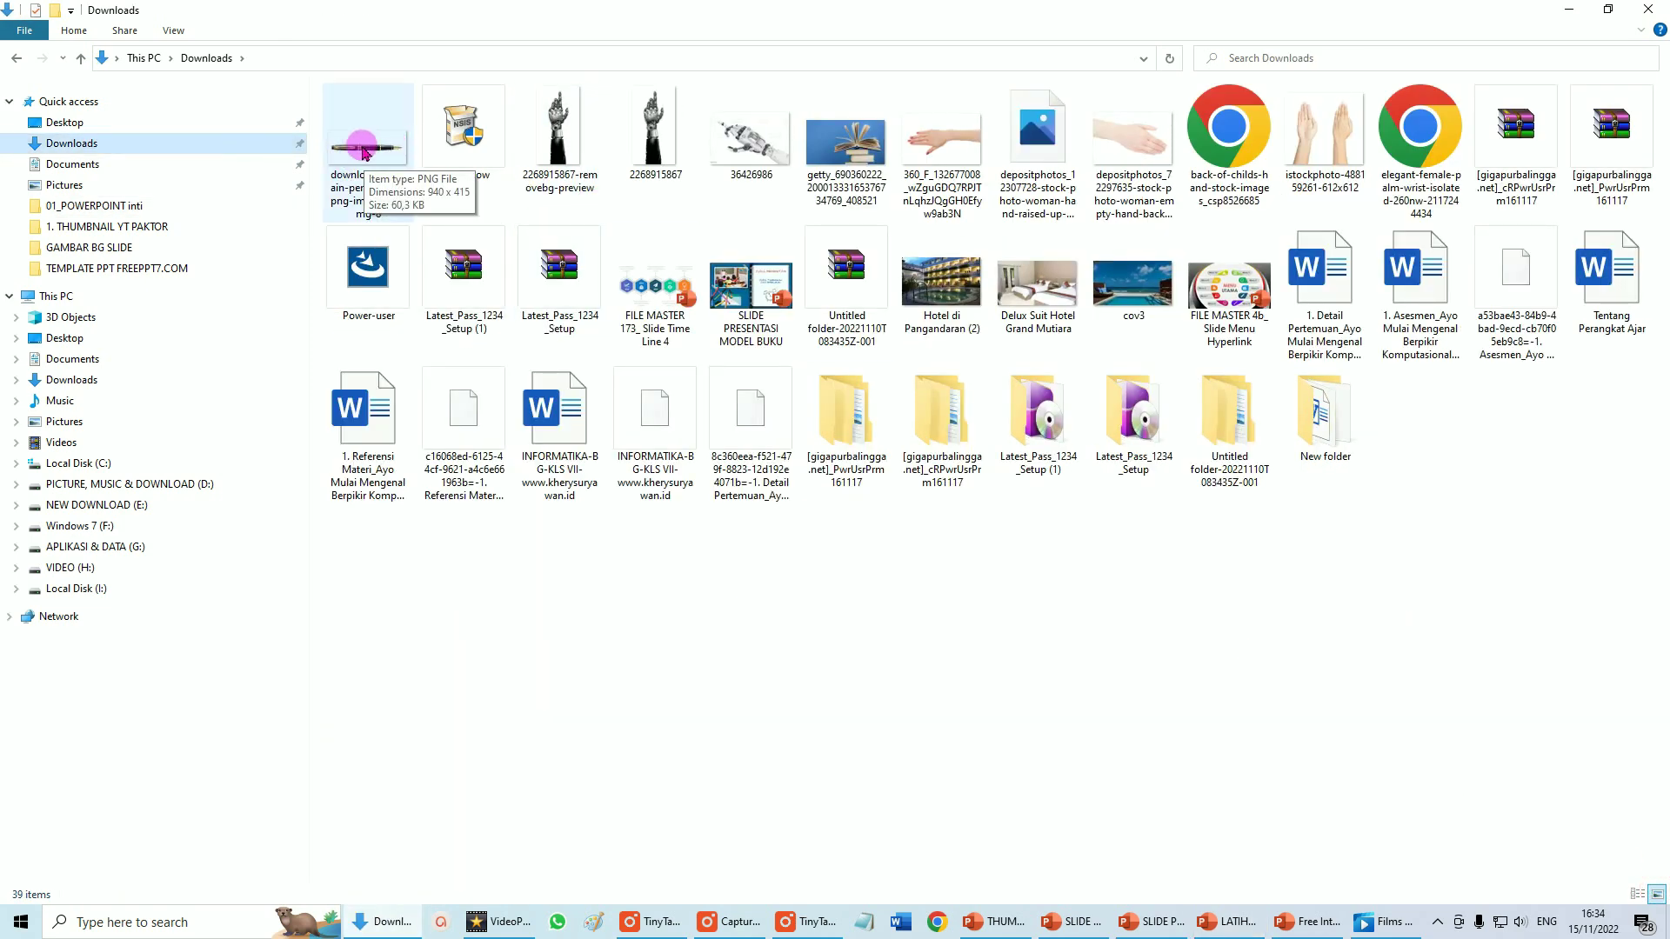
Copy the fountain pen PNG from Downloads and switch back to the PowerPoint deck
{"action": "right_click", "coordinate": [362, 148]}
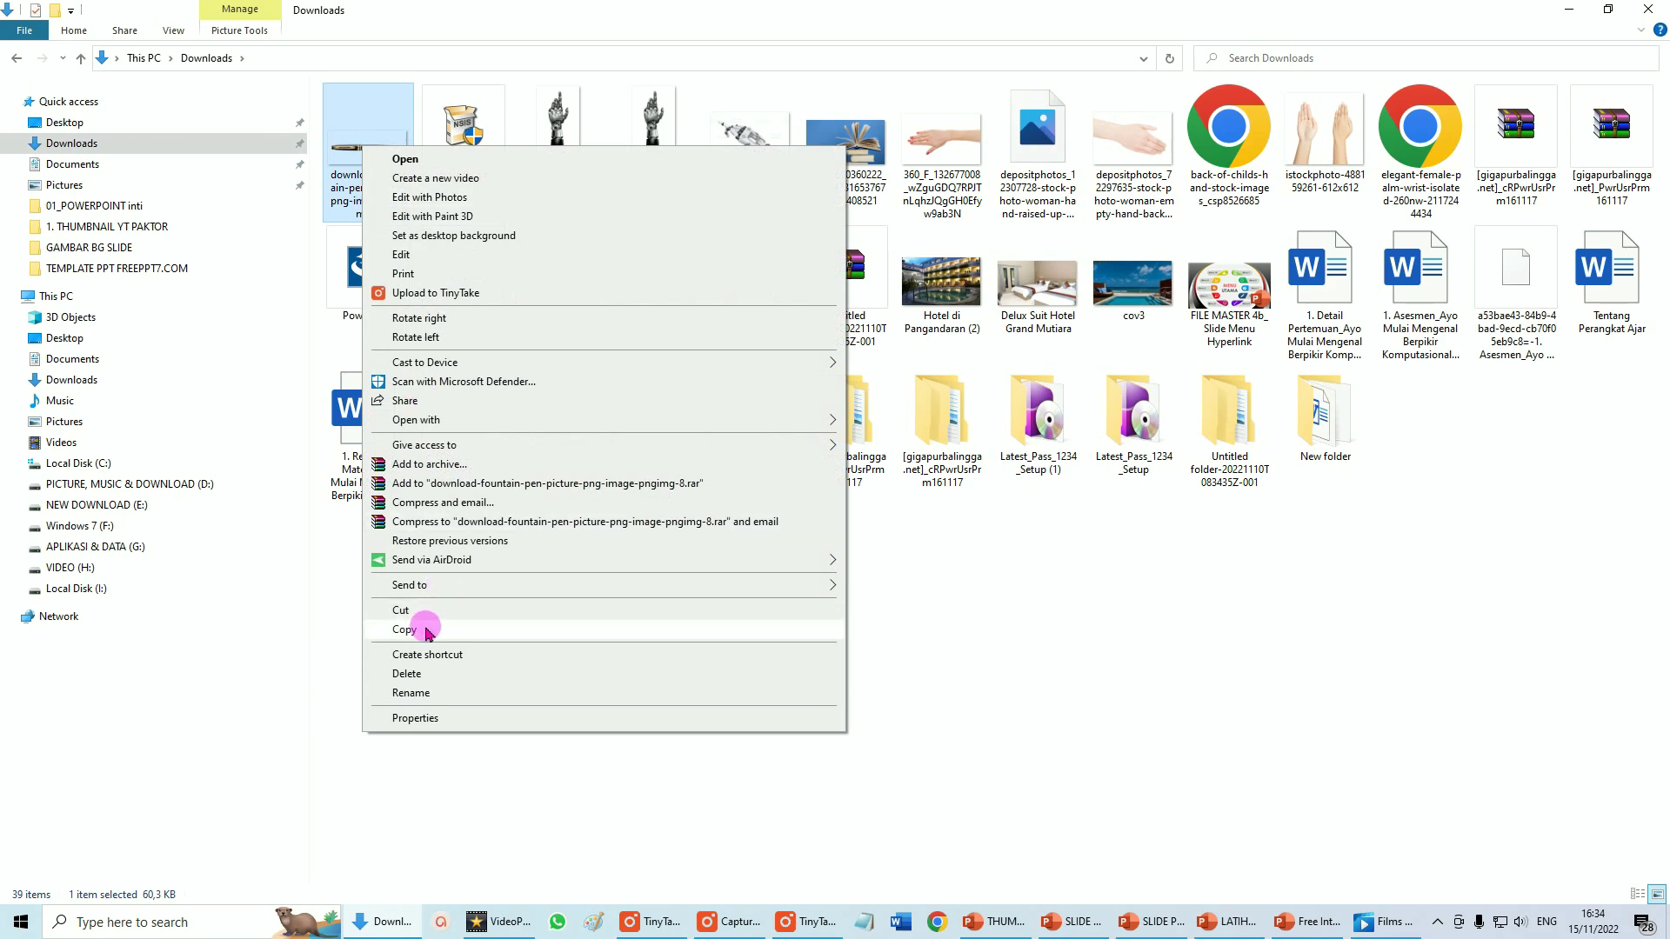
{"action": "left_click", "coordinate": [428, 630]}
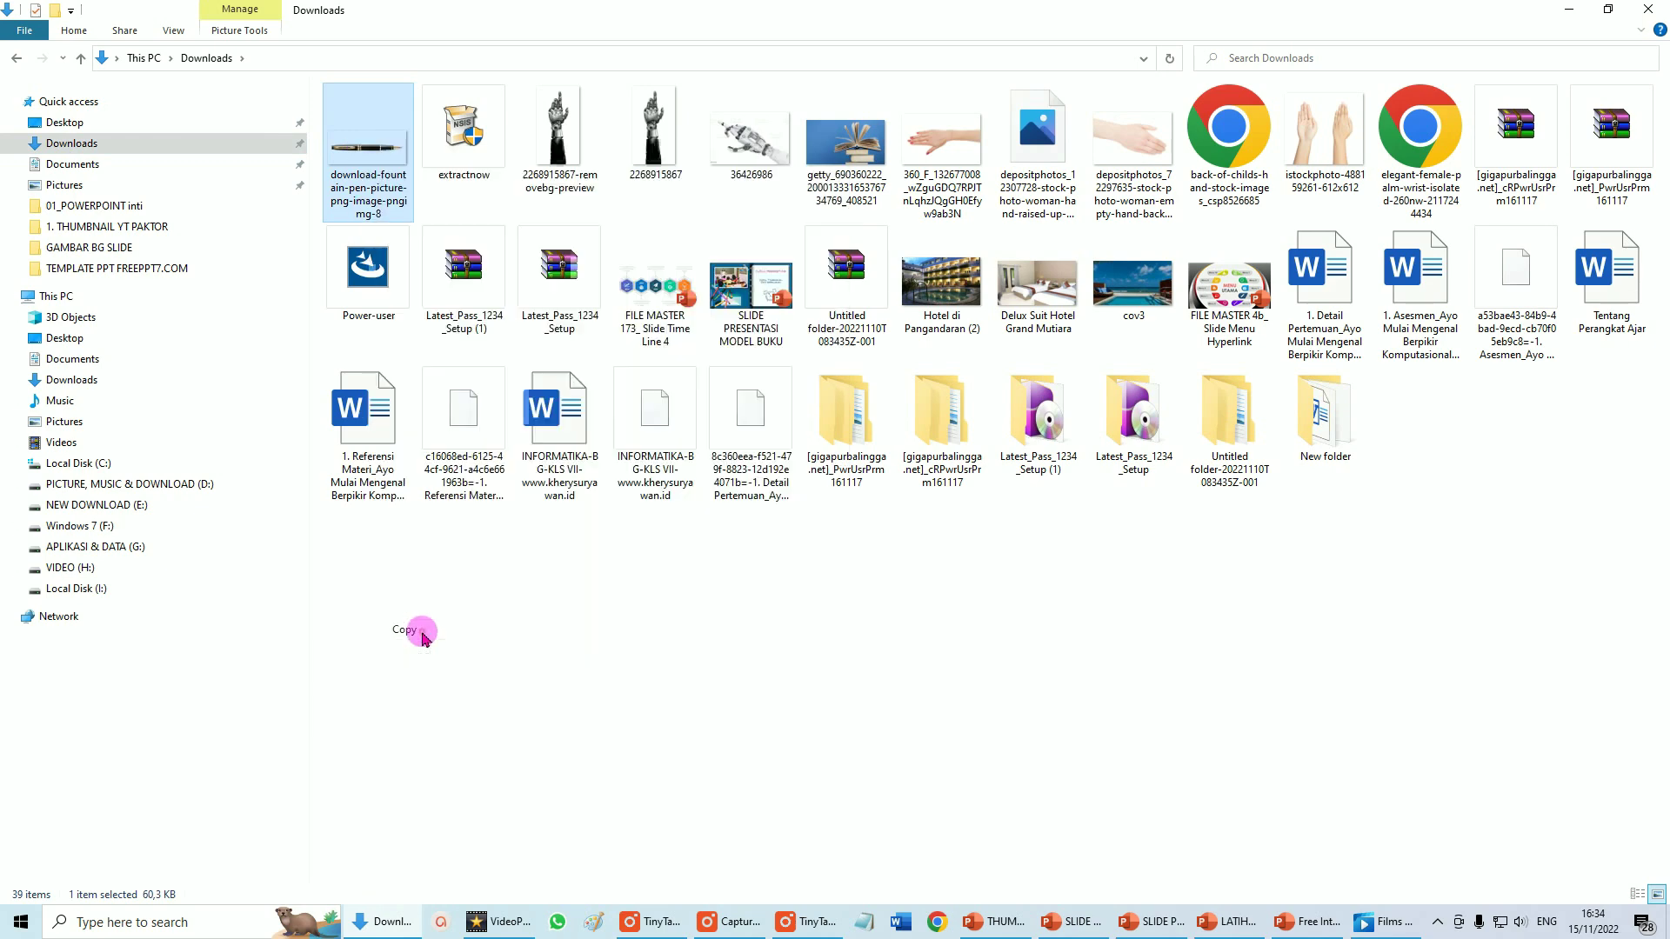
{"action": "left_click", "coordinate": [1238, 929]}
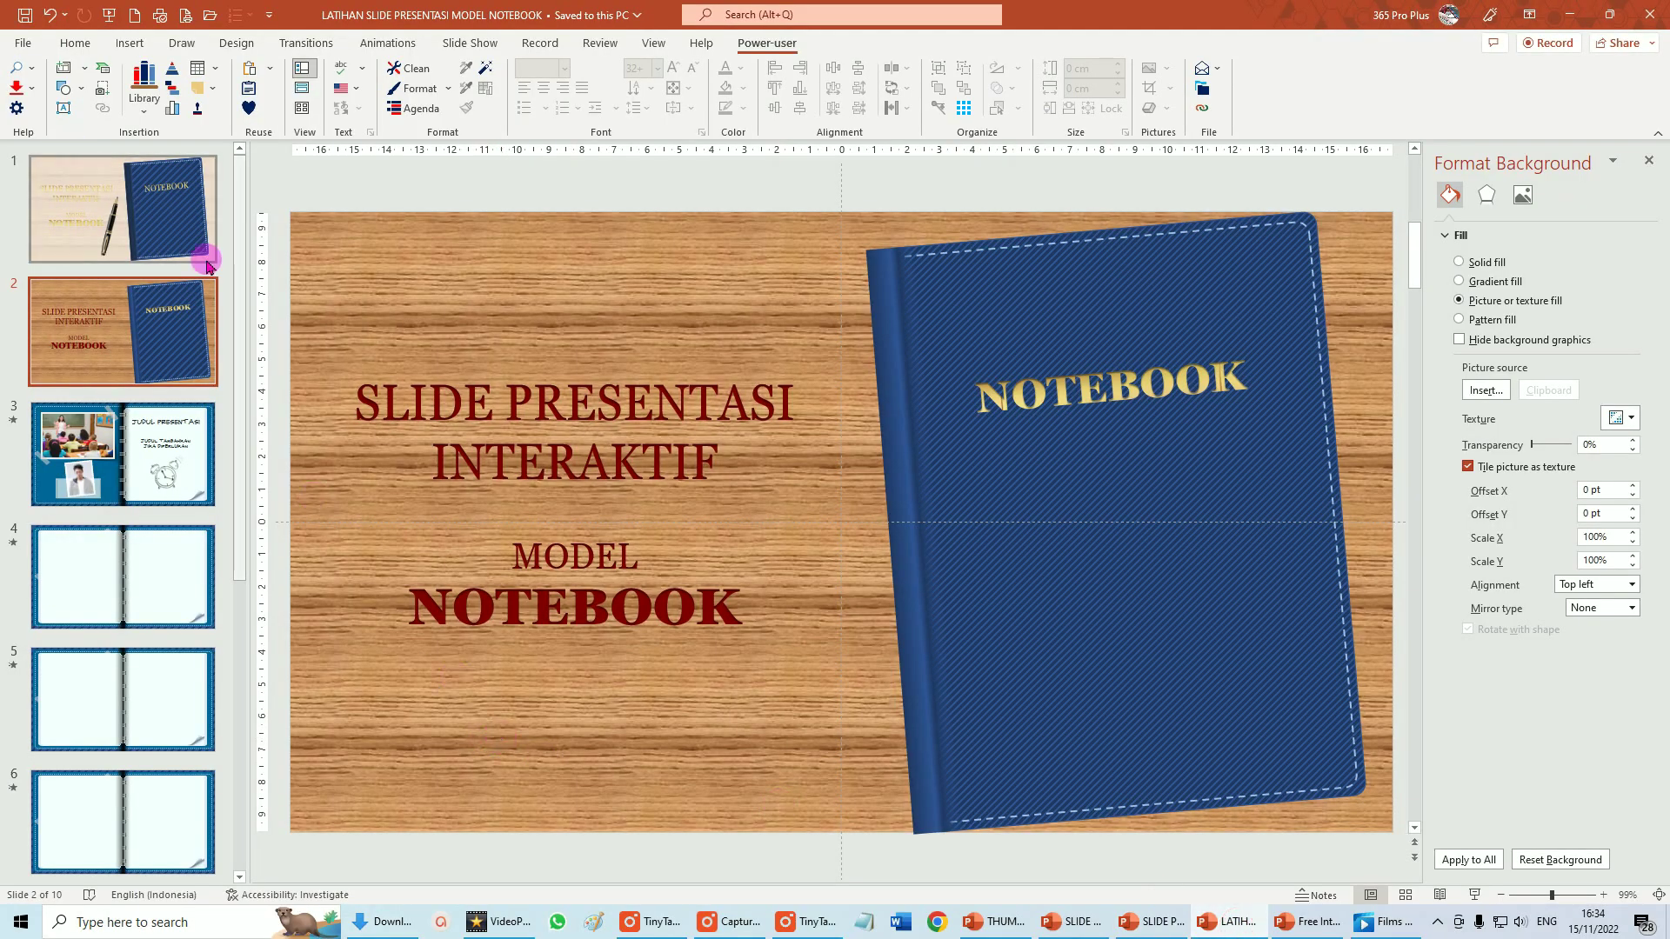
Paste the fountain pen onto slide 2, shrink it, and tilt it tip-up beside the notebook
{"action": "key", "text": "ctrl+v"}
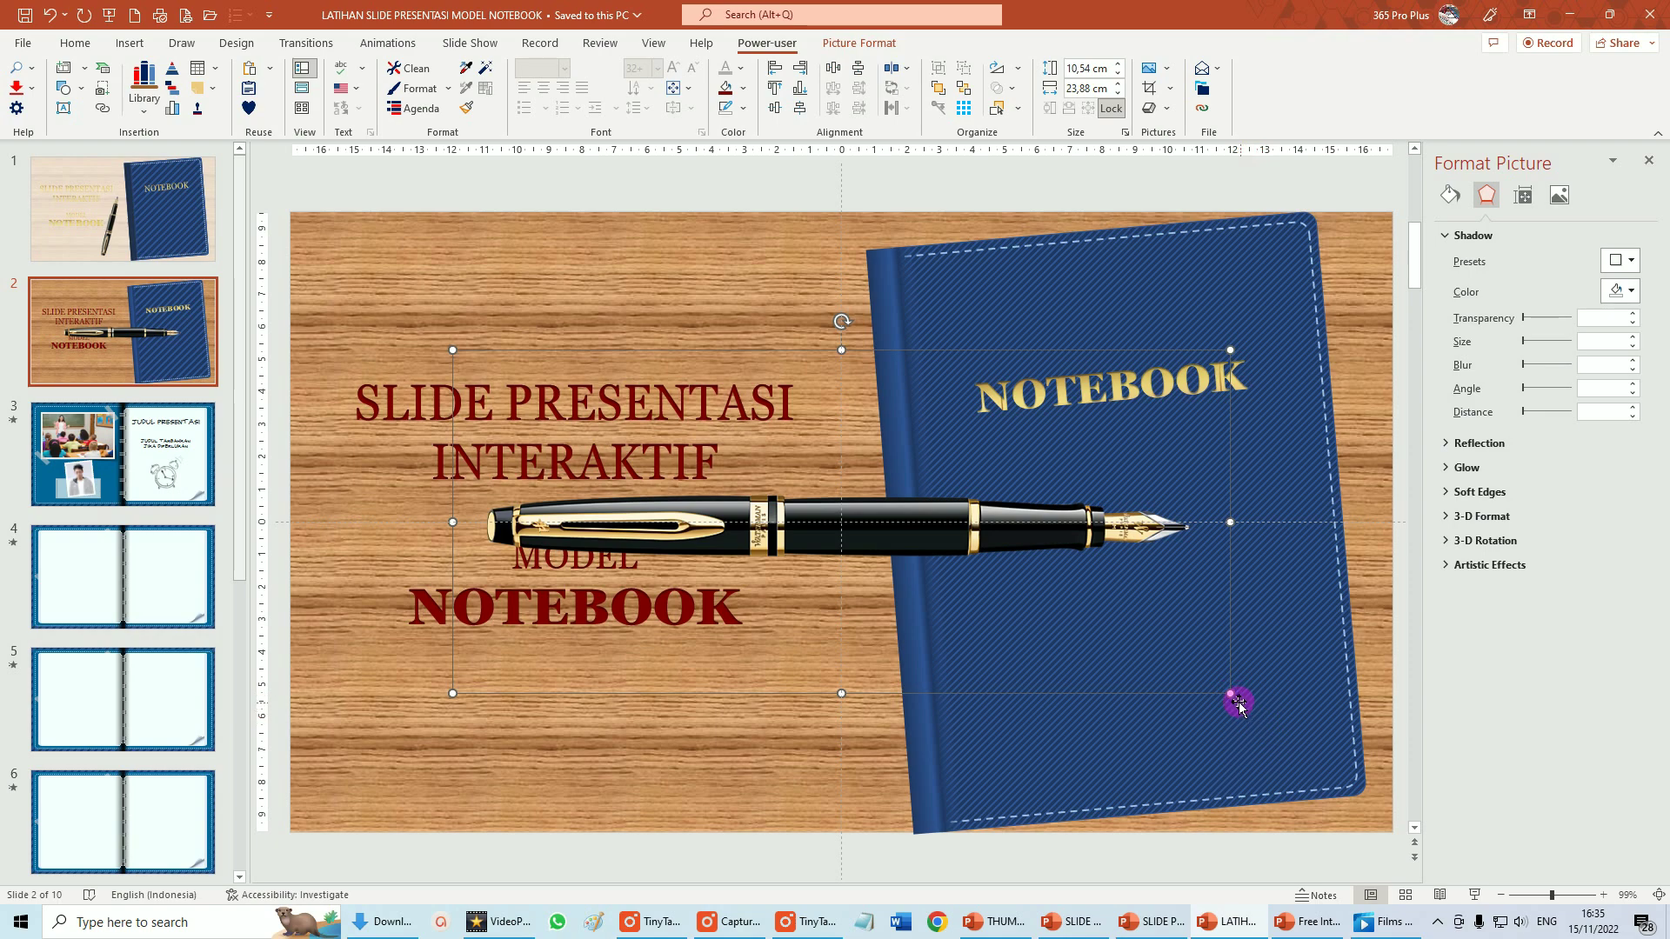
{"action": "left_click_drag", "start_coordinate": [1232, 696], "coordinate": [793, 541]}
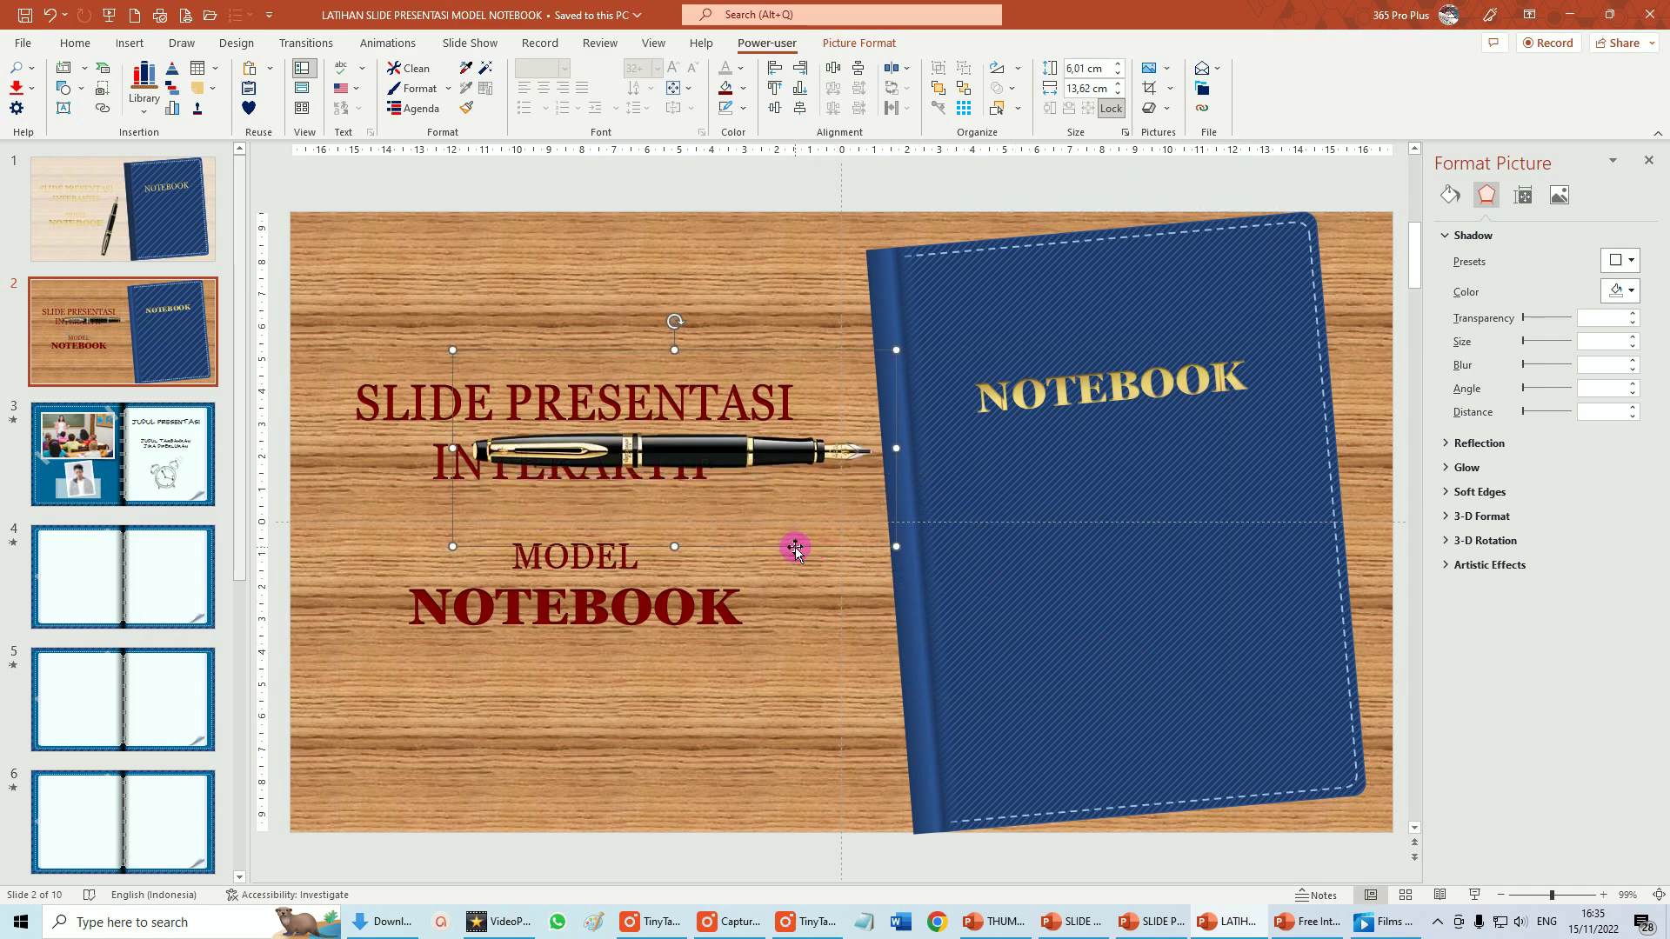
{"action": "left_click_drag", "start_coordinate": [671, 322], "coordinate": [769, 447]}
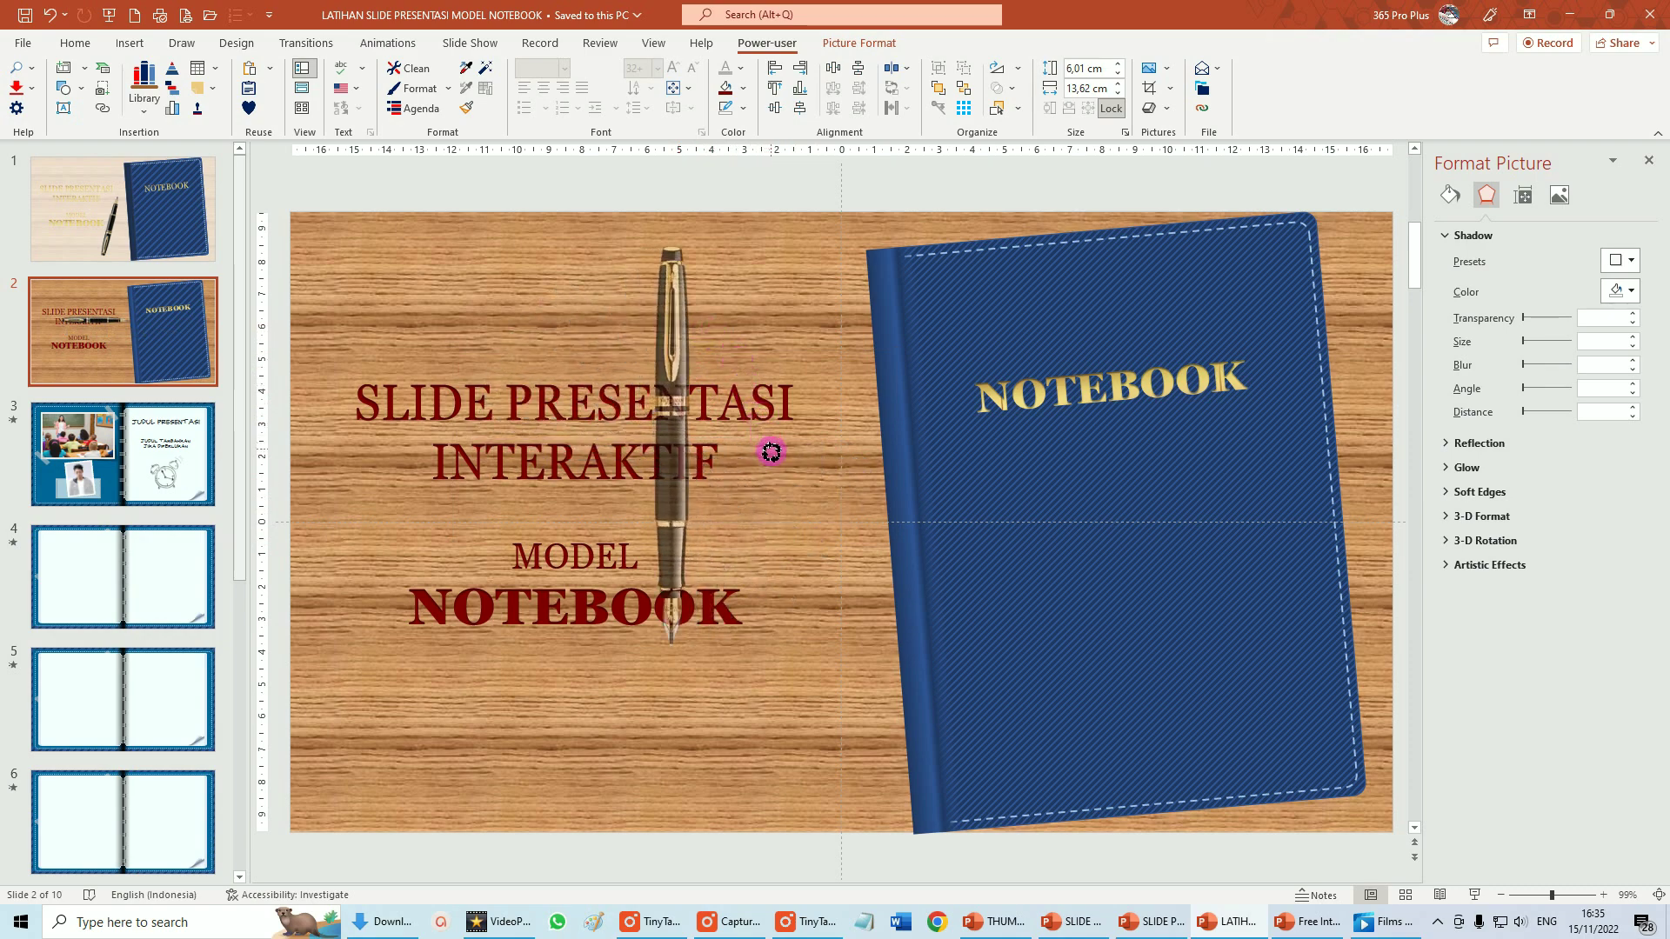
{"action": "left_click_drag", "start_coordinate": [769, 447], "coordinate": [778, 474]}
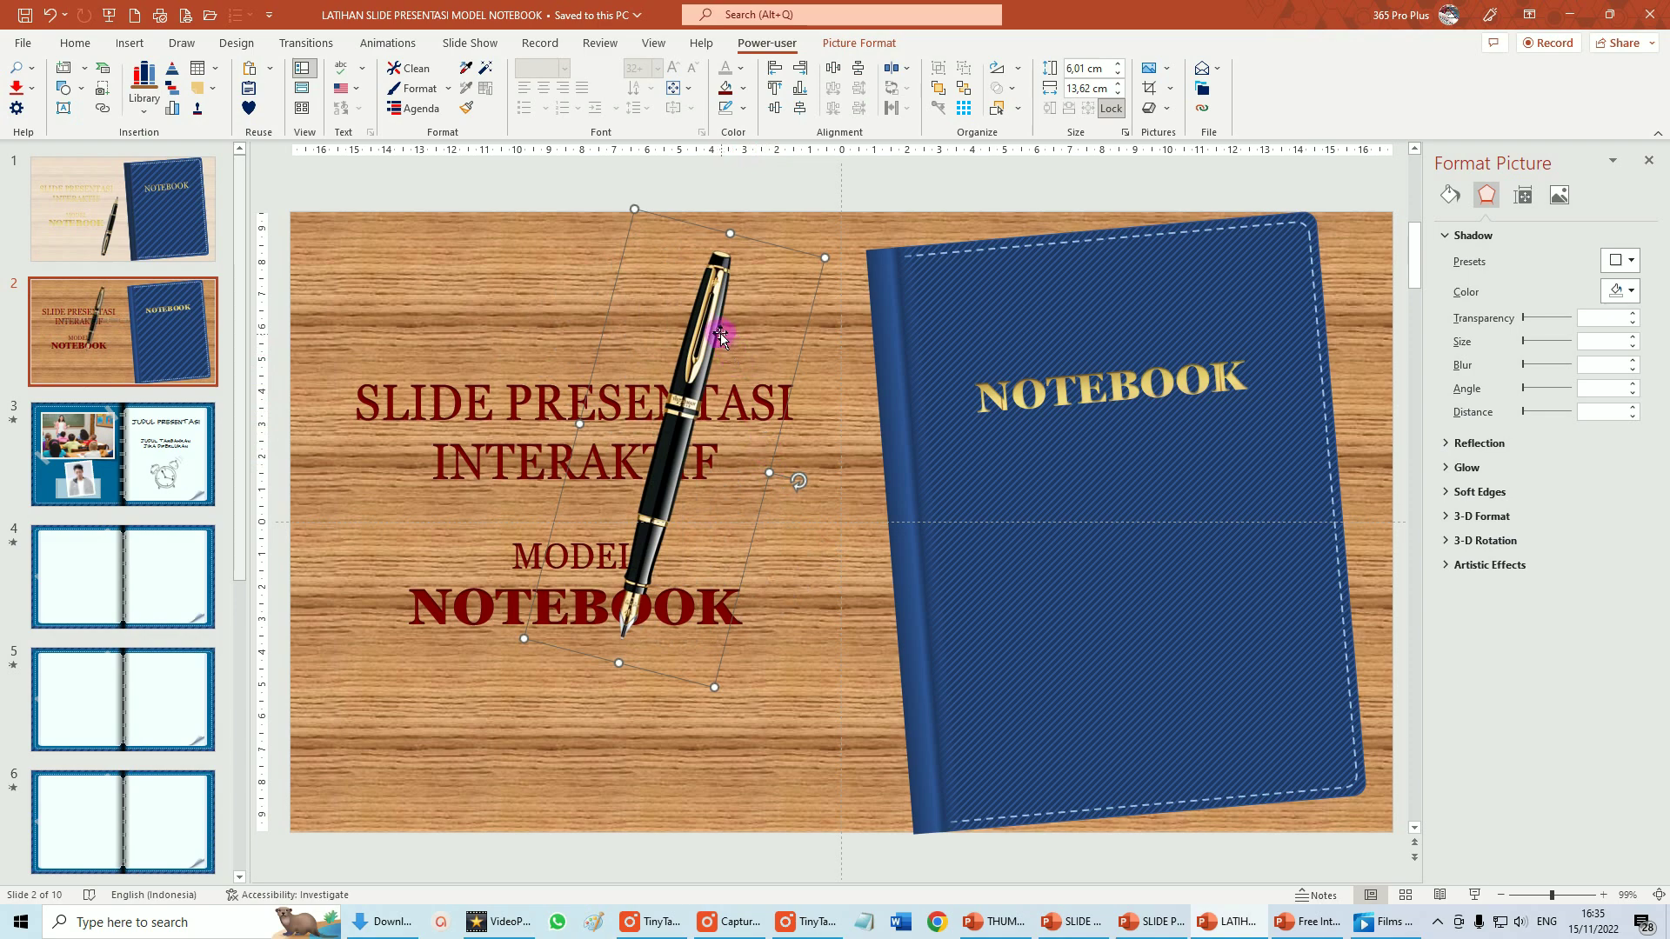
{"action": "left_click_drag", "start_coordinate": [720, 335], "coordinate": [832, 494]}
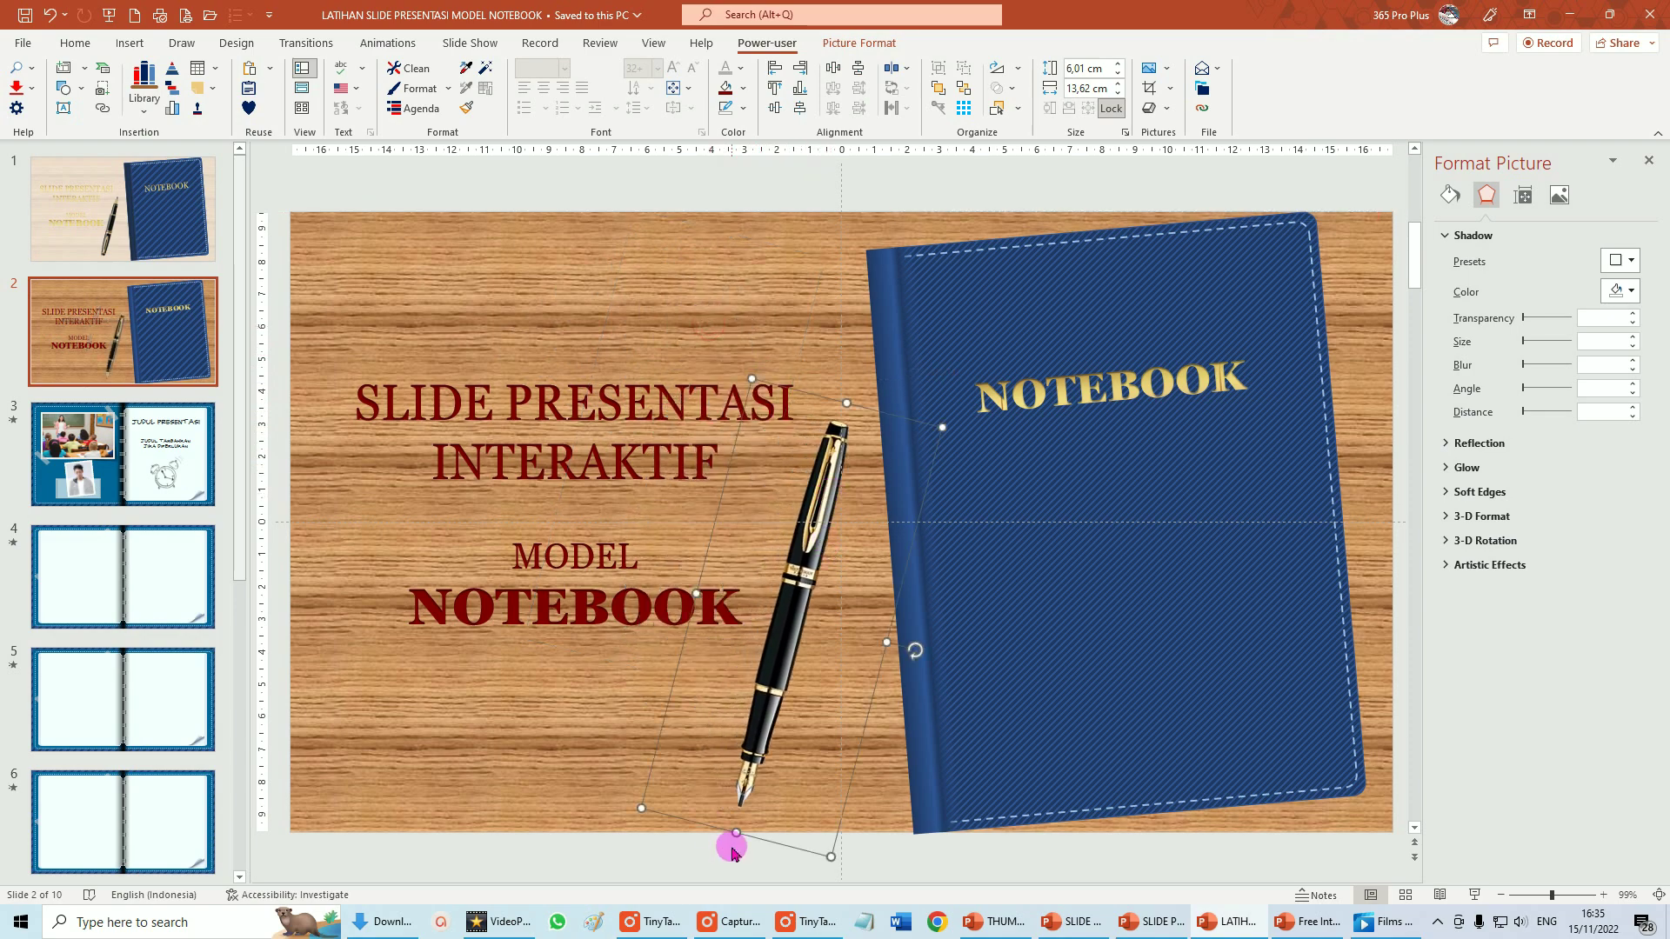
{"action": "mouse_move", "coordinate": [915, 650]}
{"action": "left_mouse_down"}
{"action": "mouse_move", "coordinate": [700, 640]}
{"action": "mouse_move", "coordinate": [727, 604]}
{"action": "left_mouse_up"}
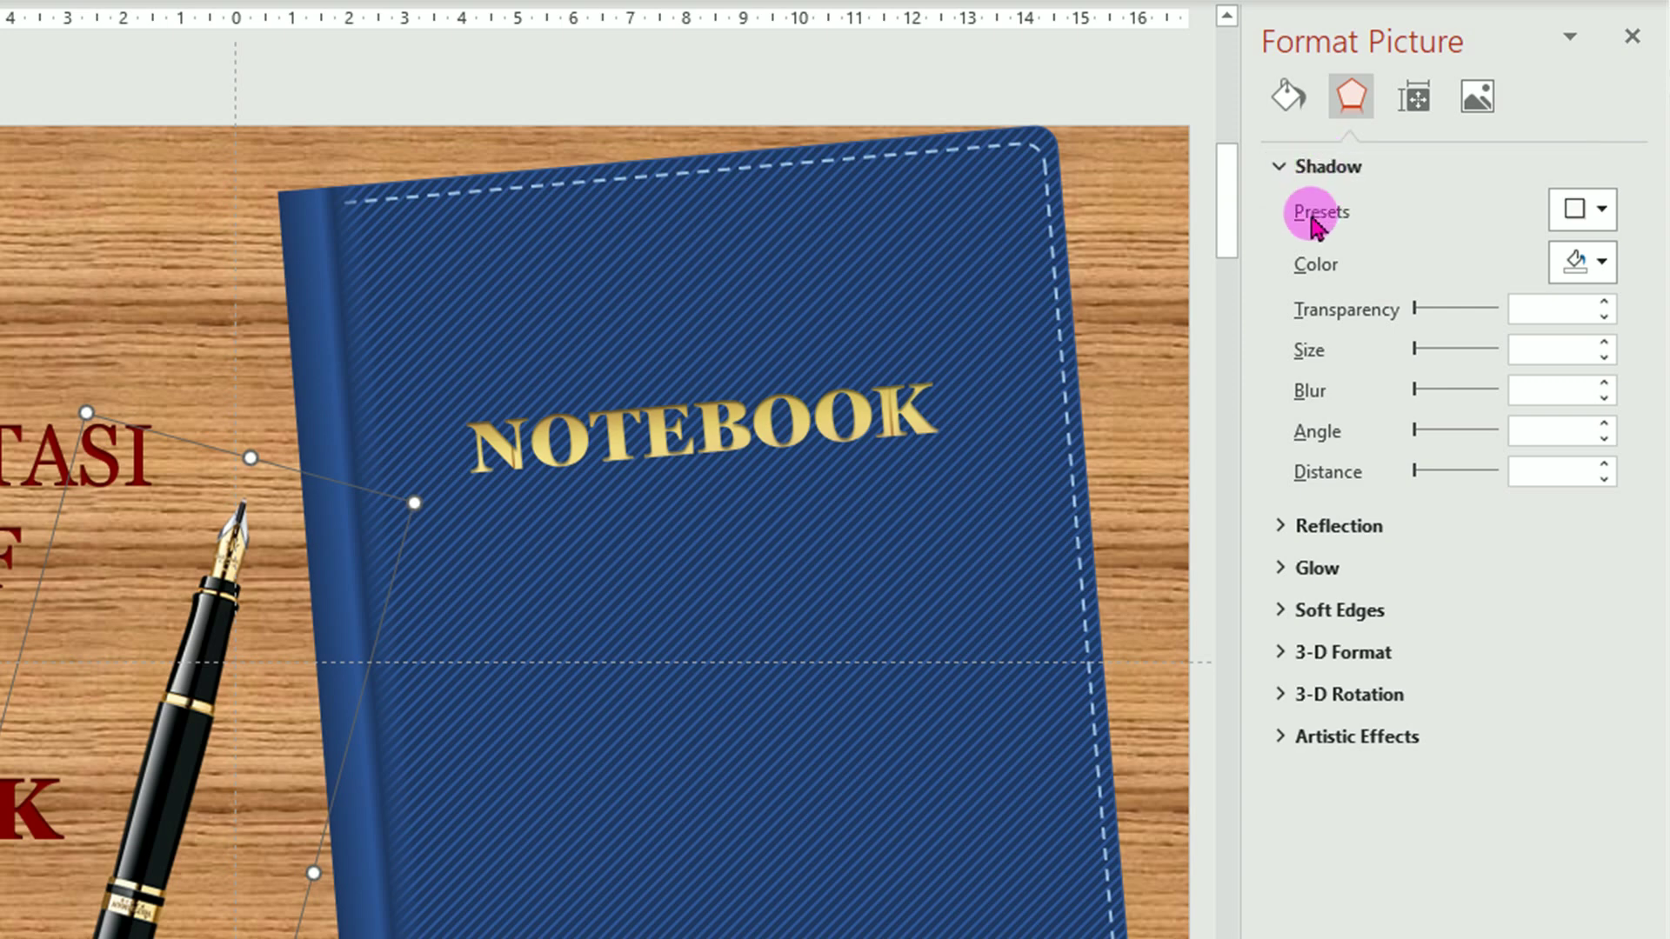
Apply the first Outer shadow preset to the pen and set its distance to 7 pt
{"action": "left_click", "coordinate": [1604, 213]}
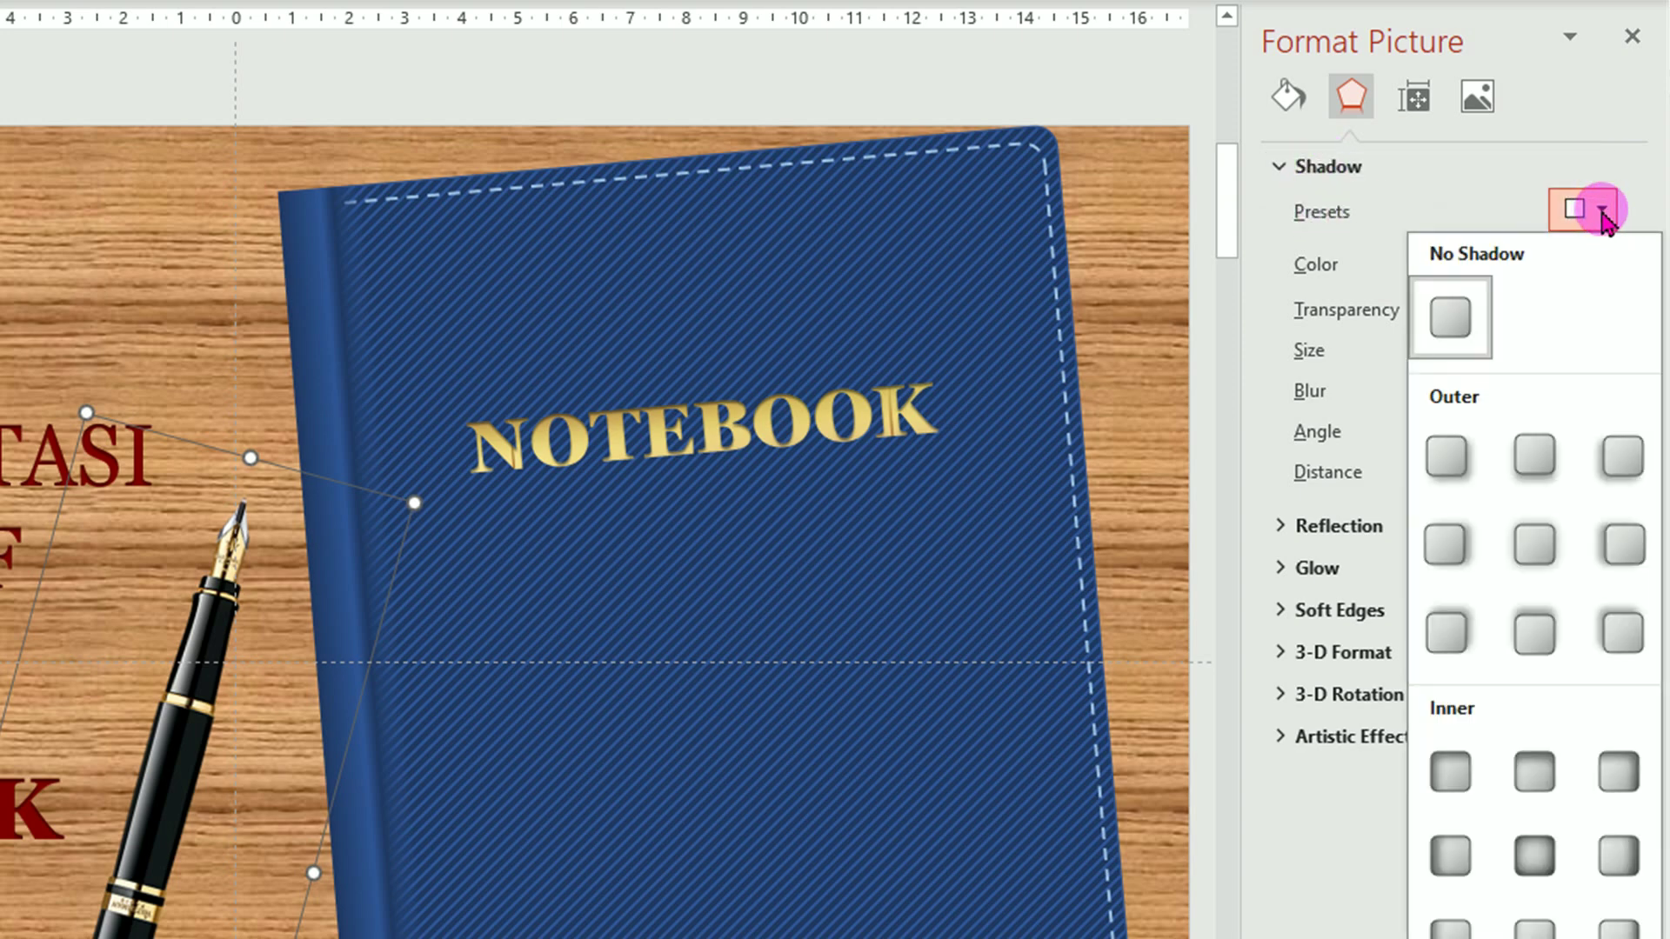
{"action": "left_click", "coordinate": [1470, 469]}
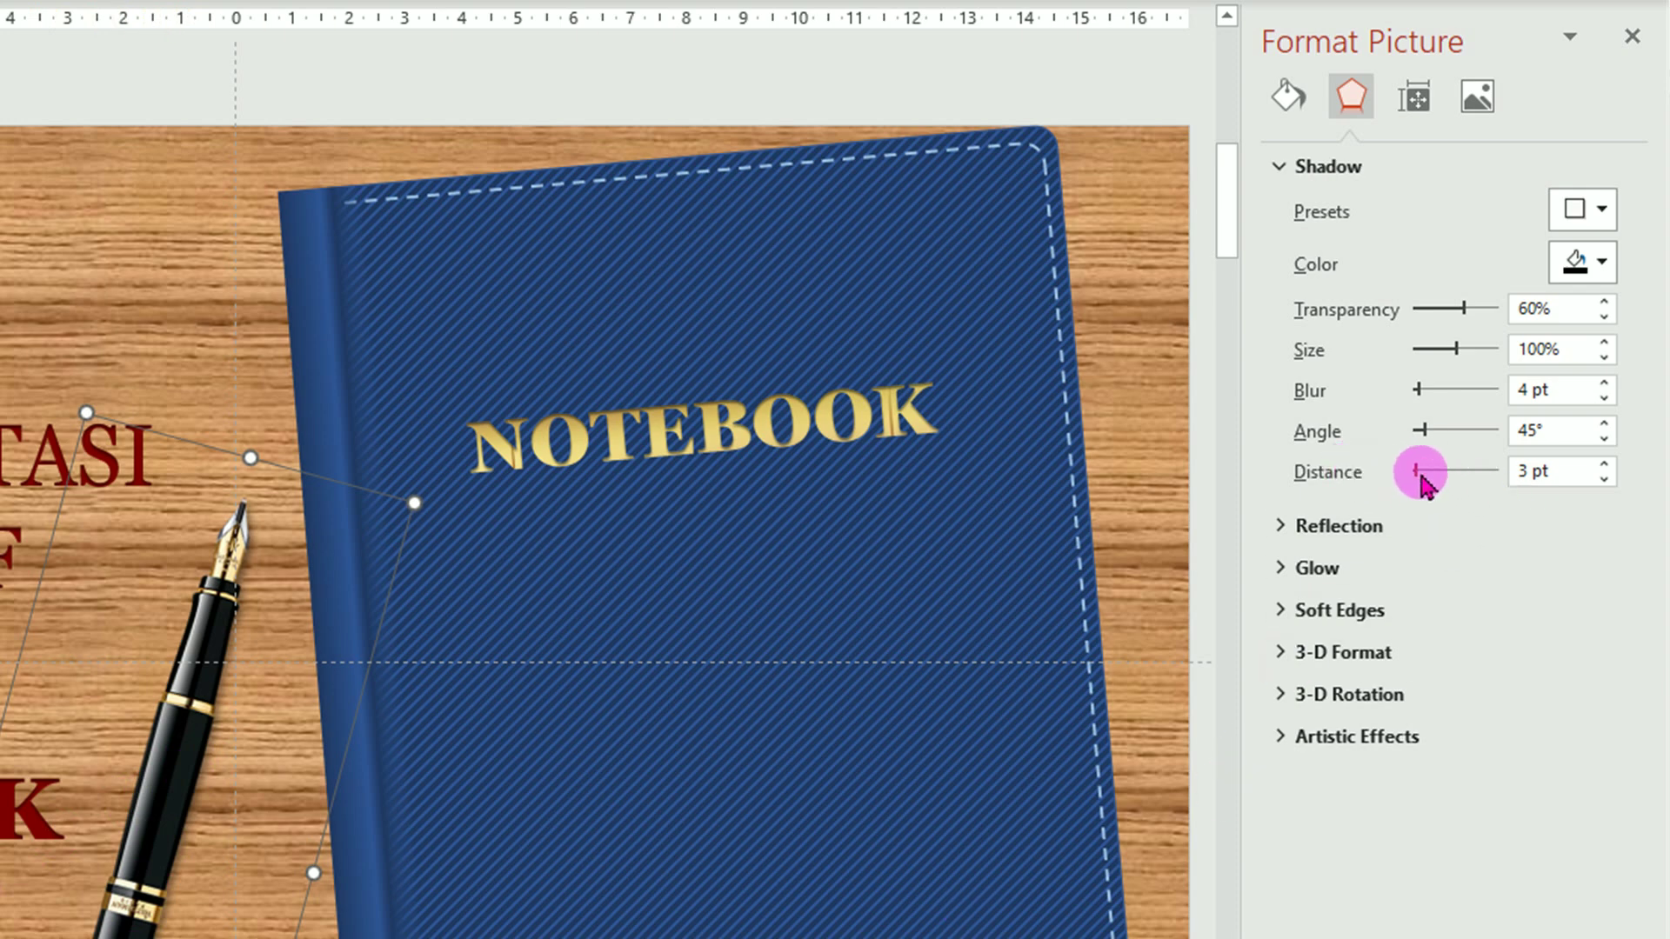
{"action": "left_click", "coordinate": [1605, 465]}
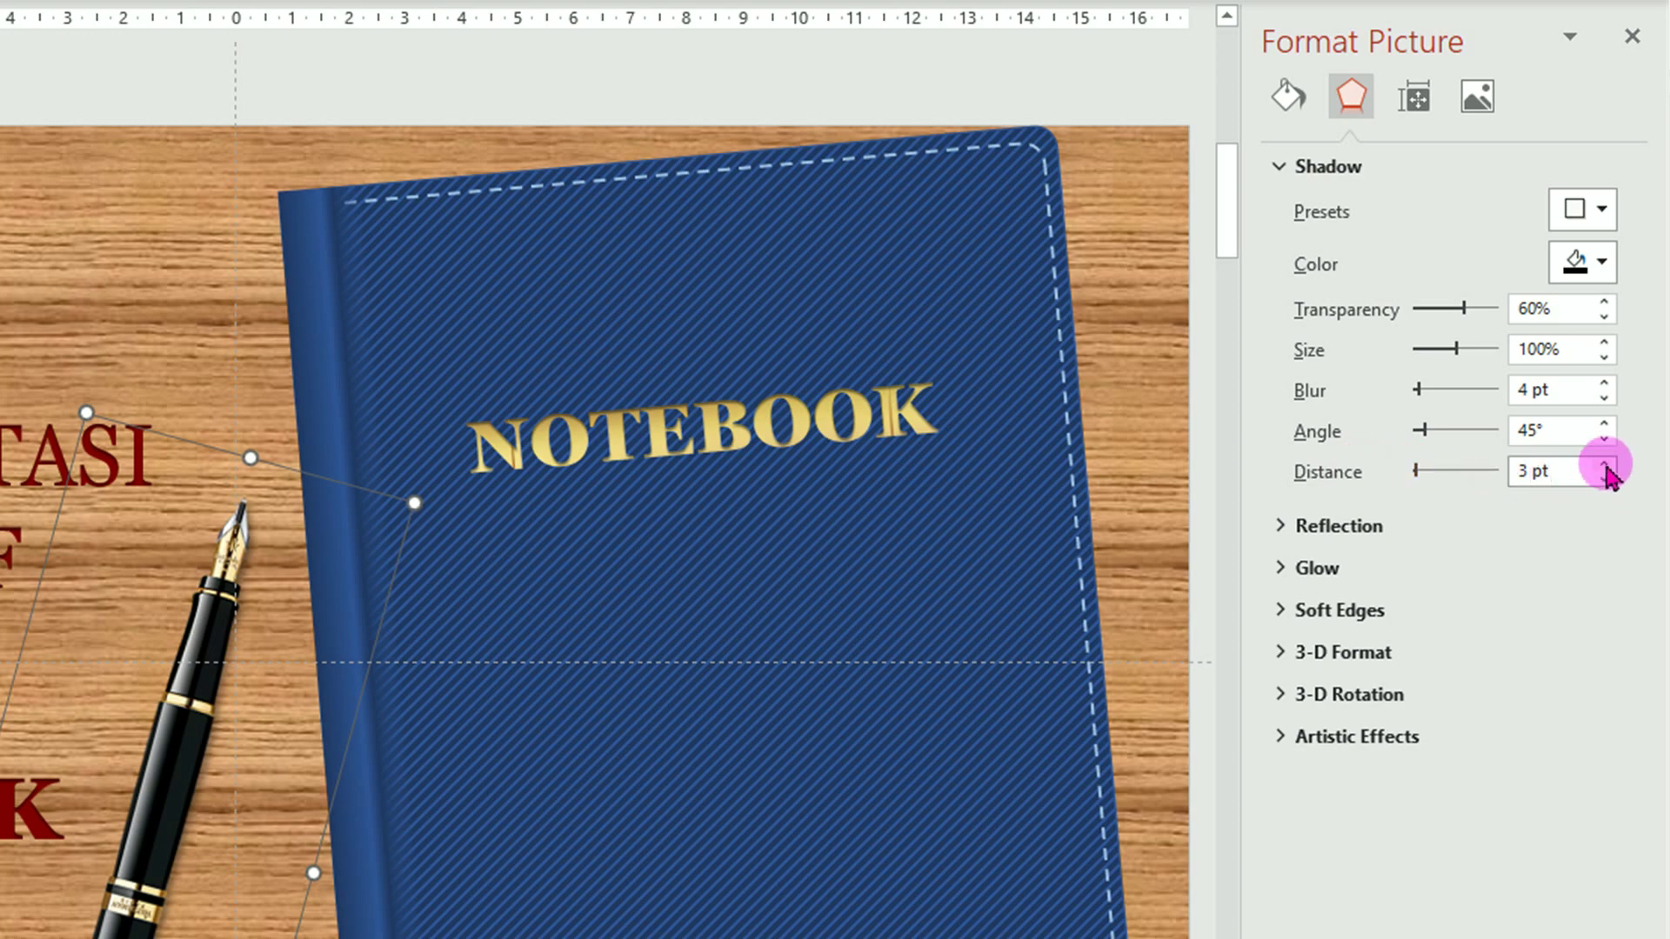
{"action": "left_click", "coordinate": [1605, 465]}
{"action": "left_click", "coordinate": [1605, 465]}
{"action": "left_click", "coordinate": [1605, 465]}
{"action": "left_click", "coordinate": [1605, 464]}
{"action": "left_click", "coordinate": [1607, 481]}
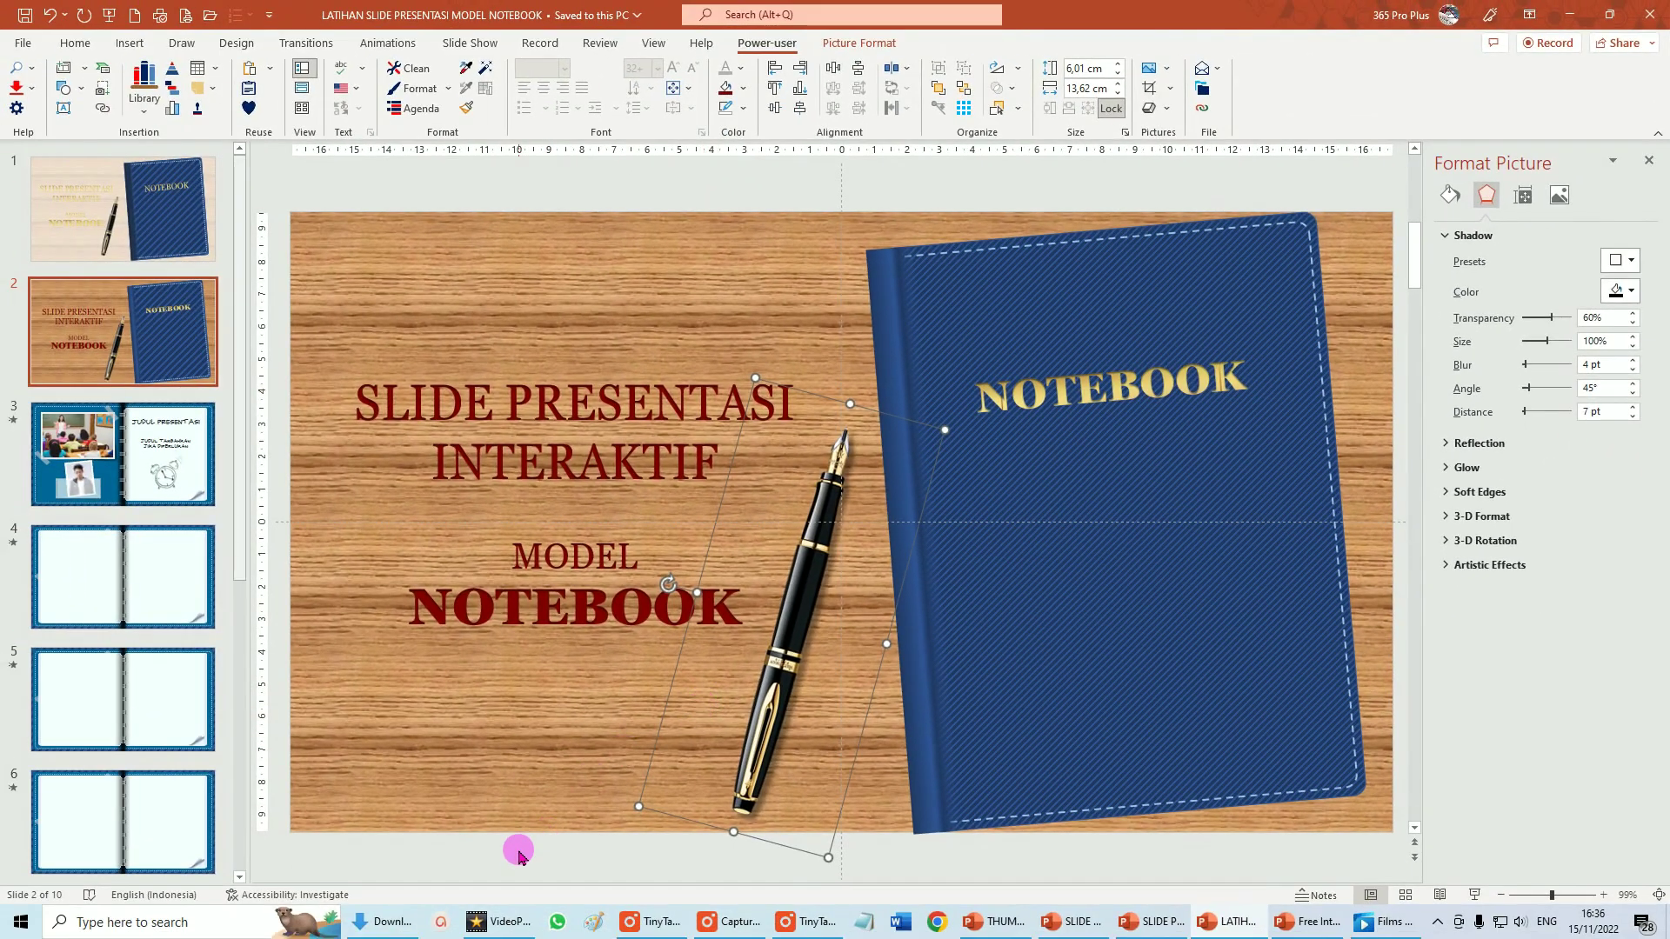
{"action": "left_click", "coordinate": [518, 848]}
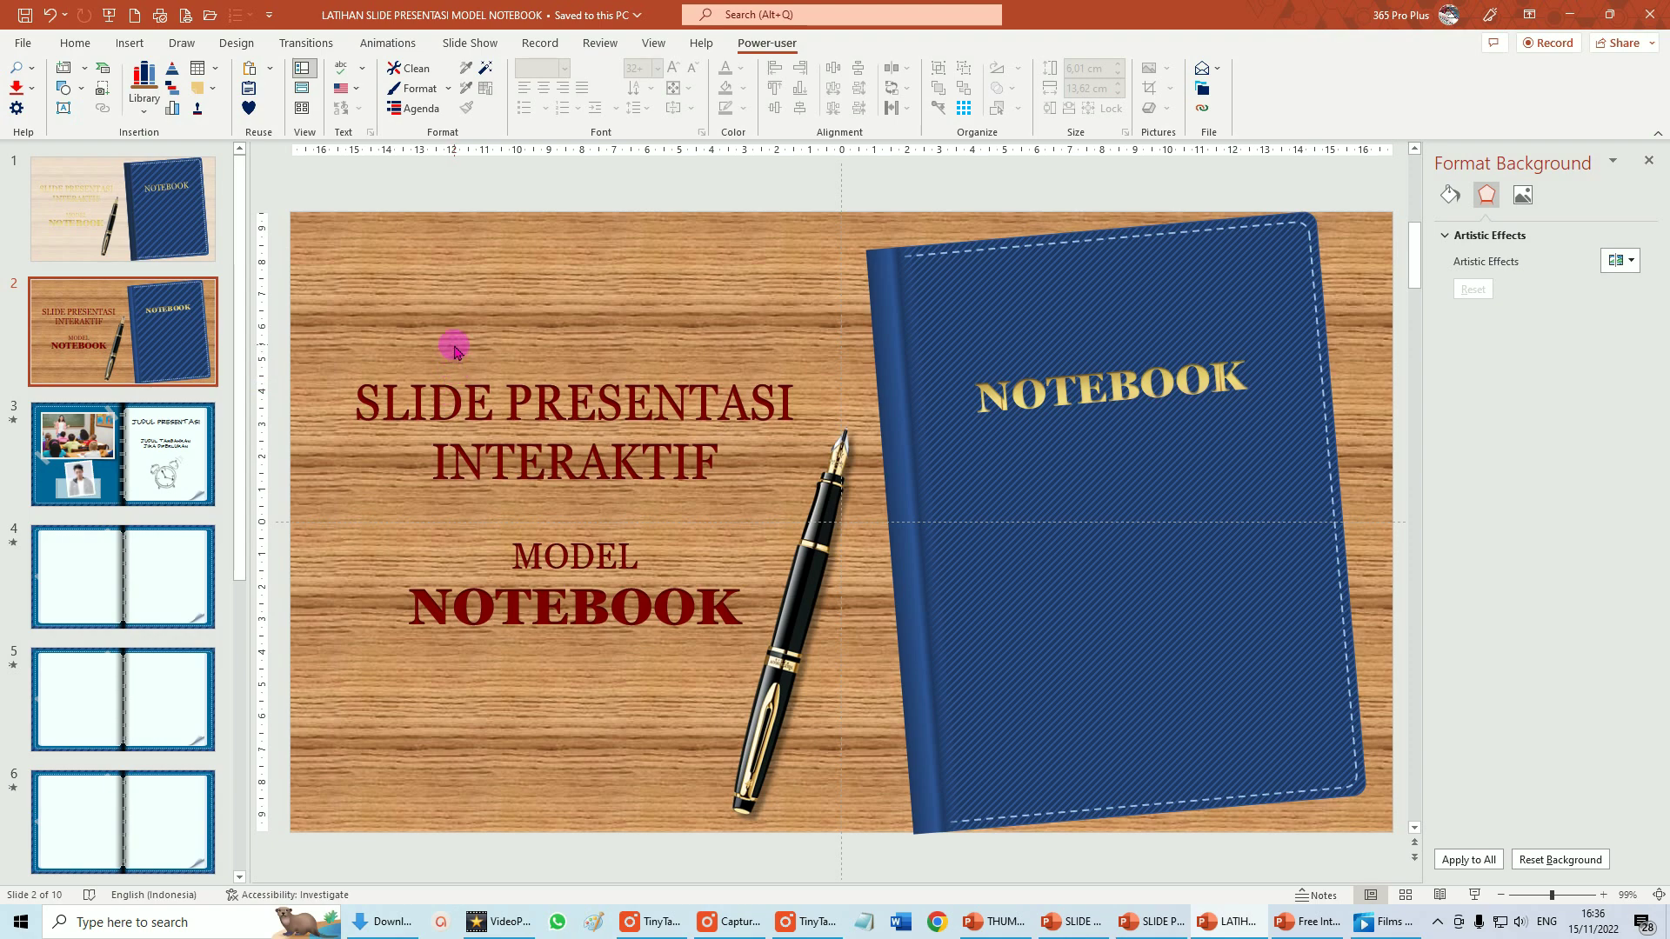
Duplicate slide 2 and drag the copy below slide 10 so it becomes slide 11
{"action": "left_click", "coordinate": [174, 339]}
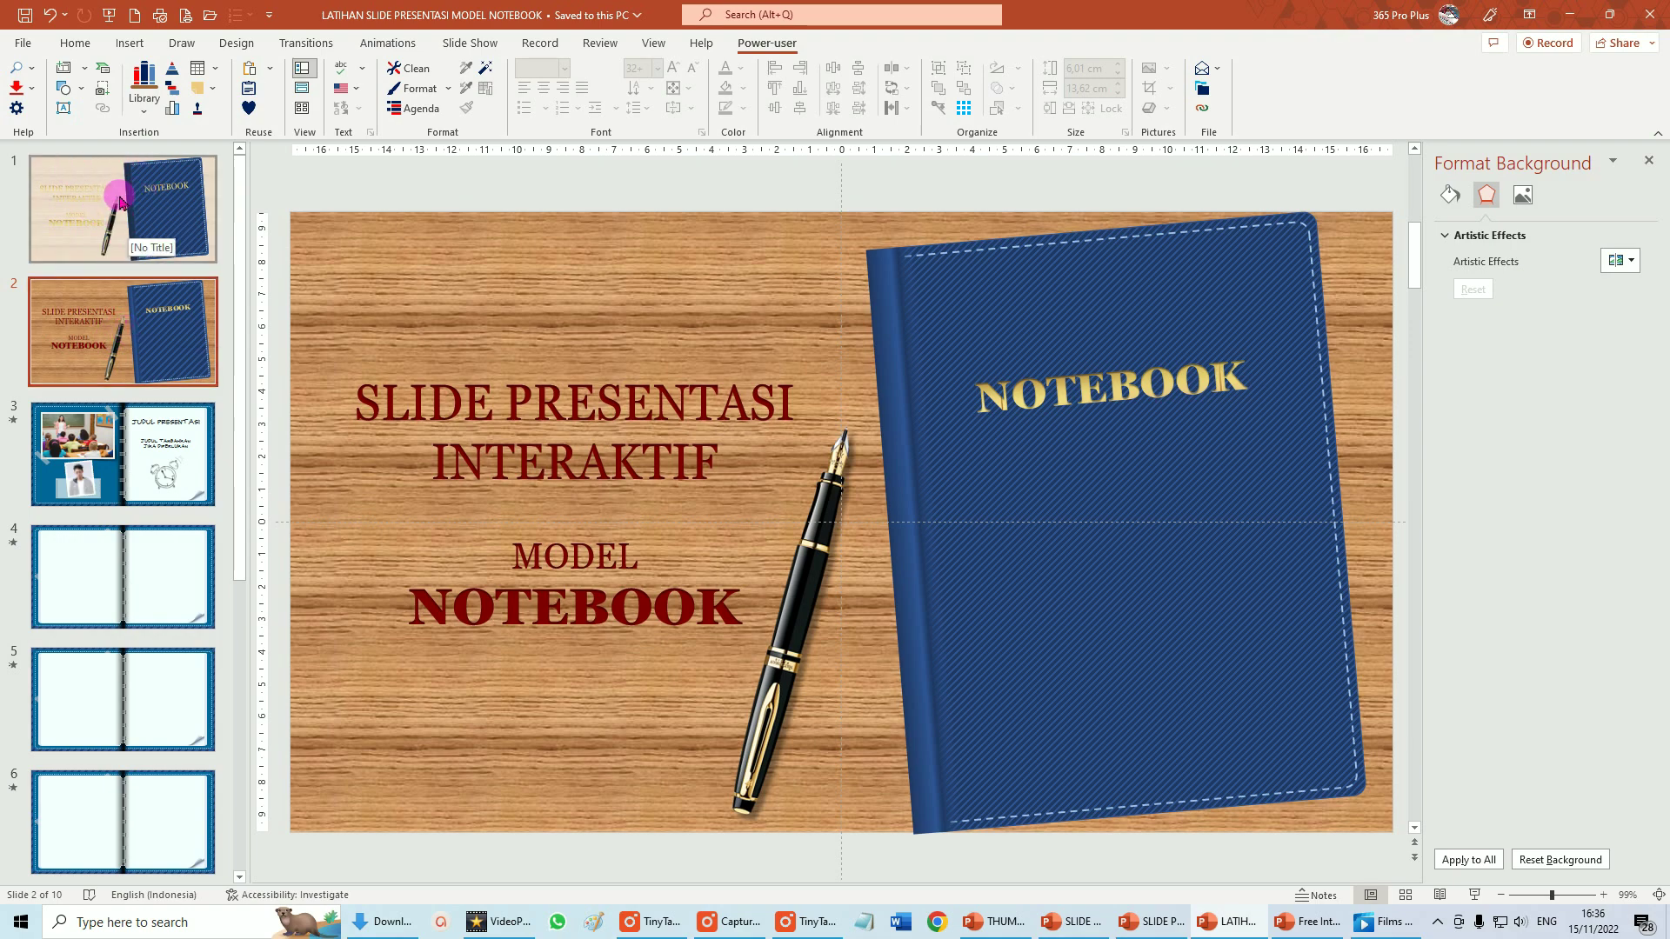
{"action": "right_click", "coordinate": [120, 327]}
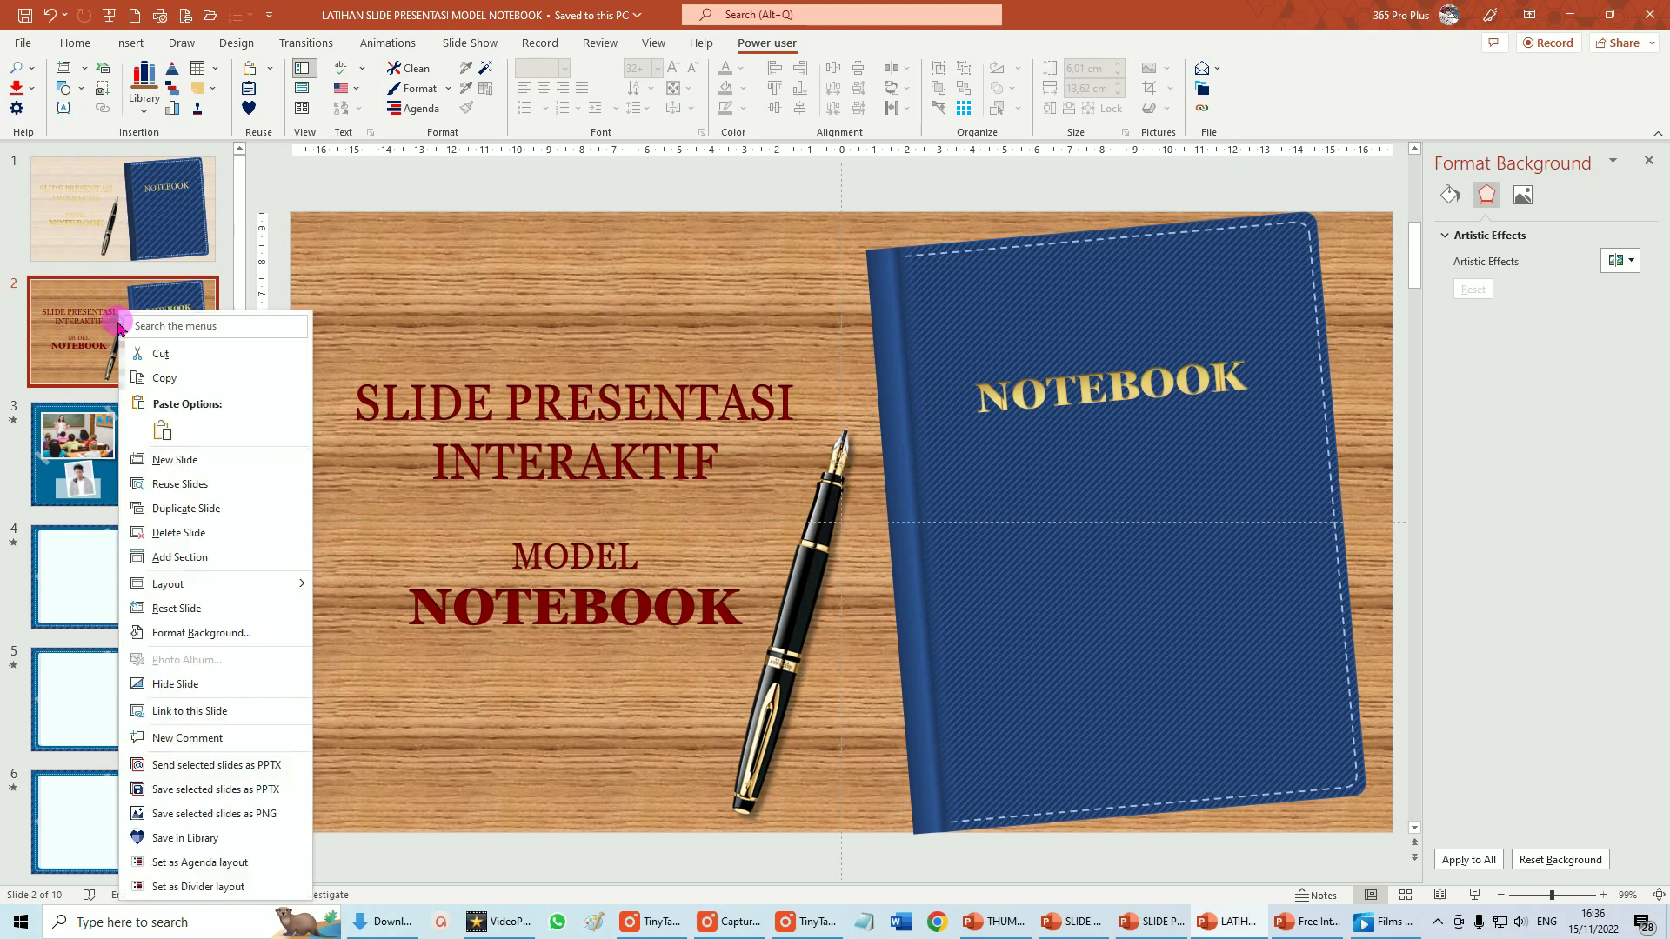
{"action": "left_click", "coordinate": [186, 508]}
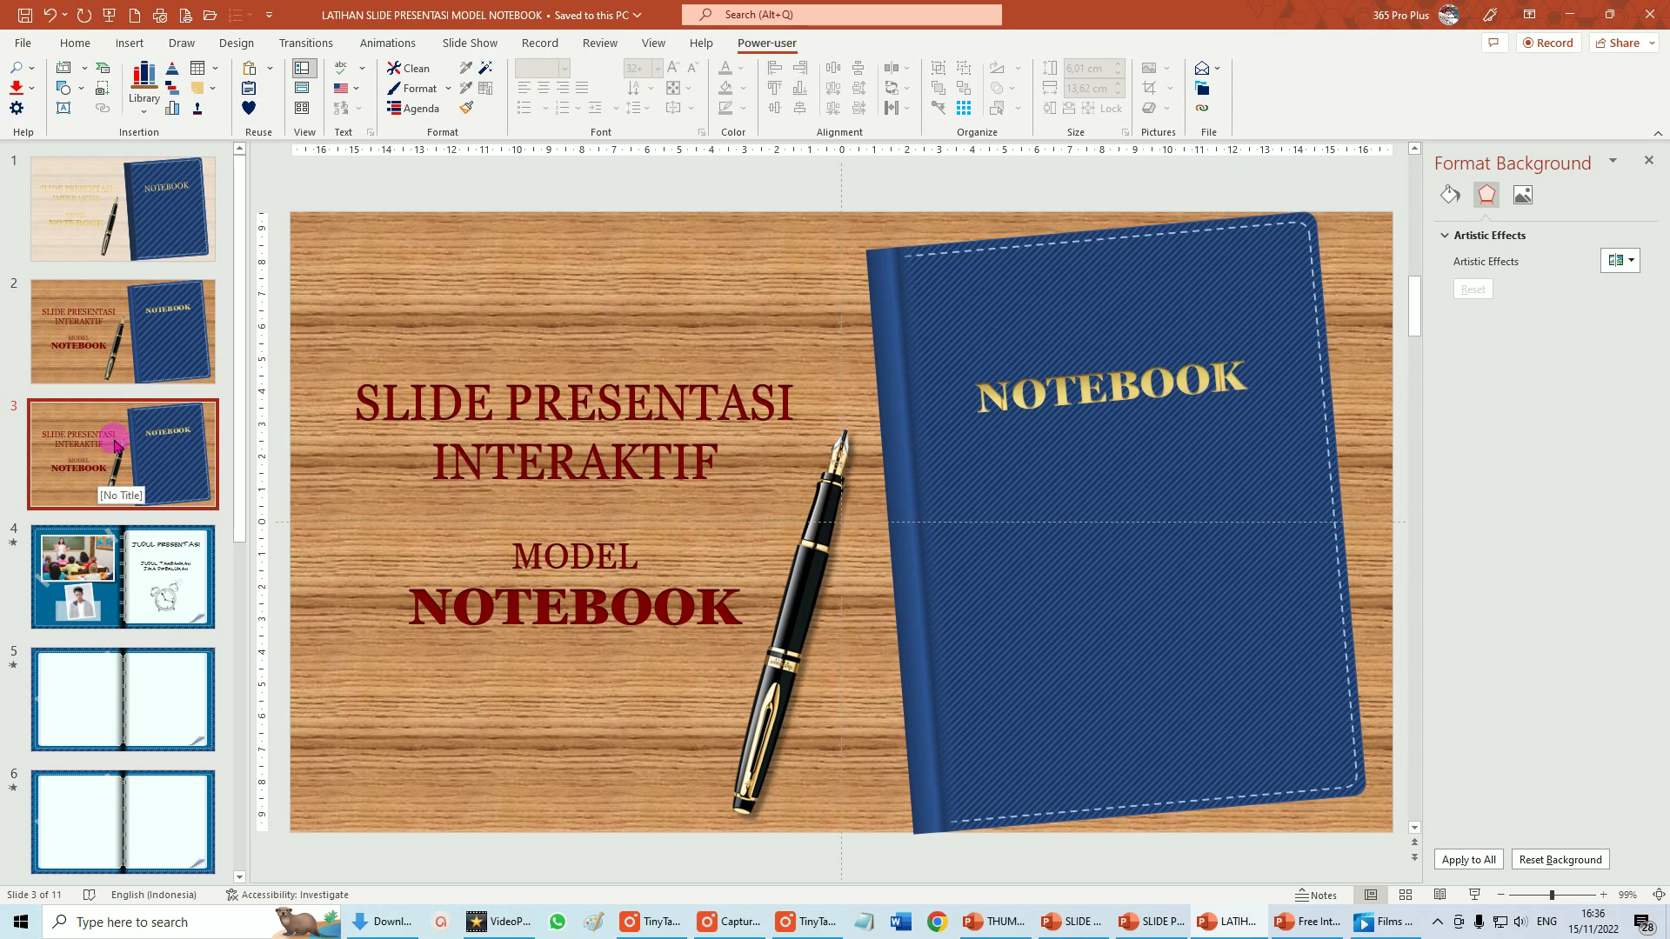
{"action": "mouse_move", "coordinate": [116, 445]}
{"action": "left_mouse_down"}
{"action": "mouse_move", "coordinate": [122, 889]}
{"action": "mouse_move", "coordinate": [112, 791]}
{"action": "left_mouse_up"}
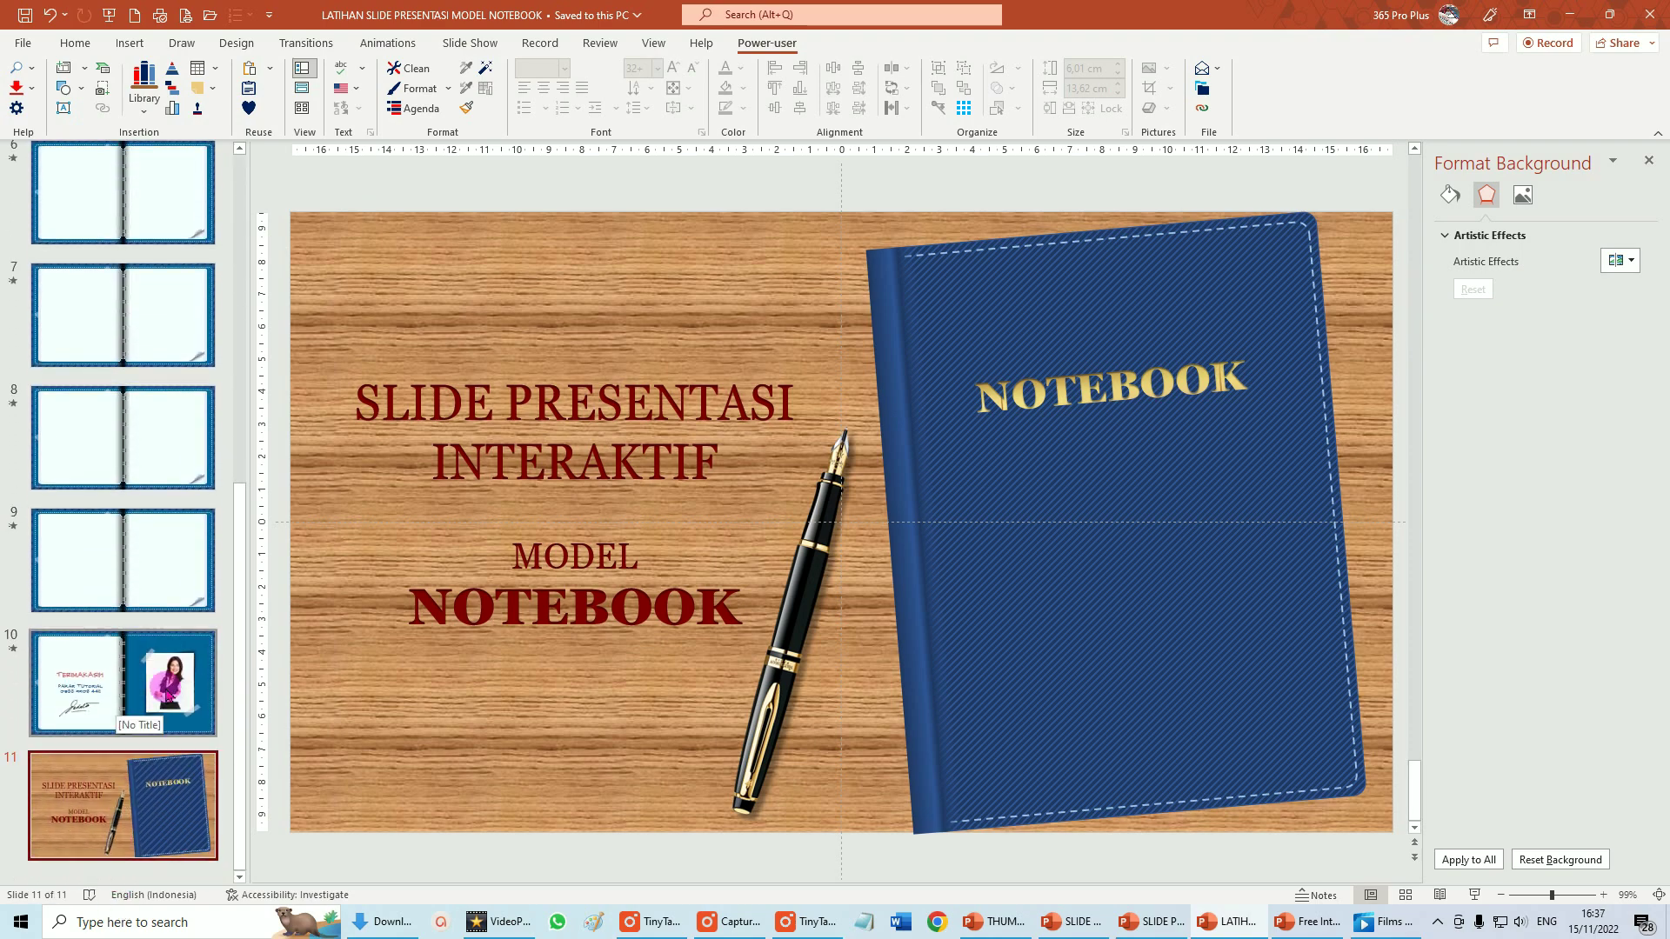
{"action": "left_click", "coordinate": [120, 688]}
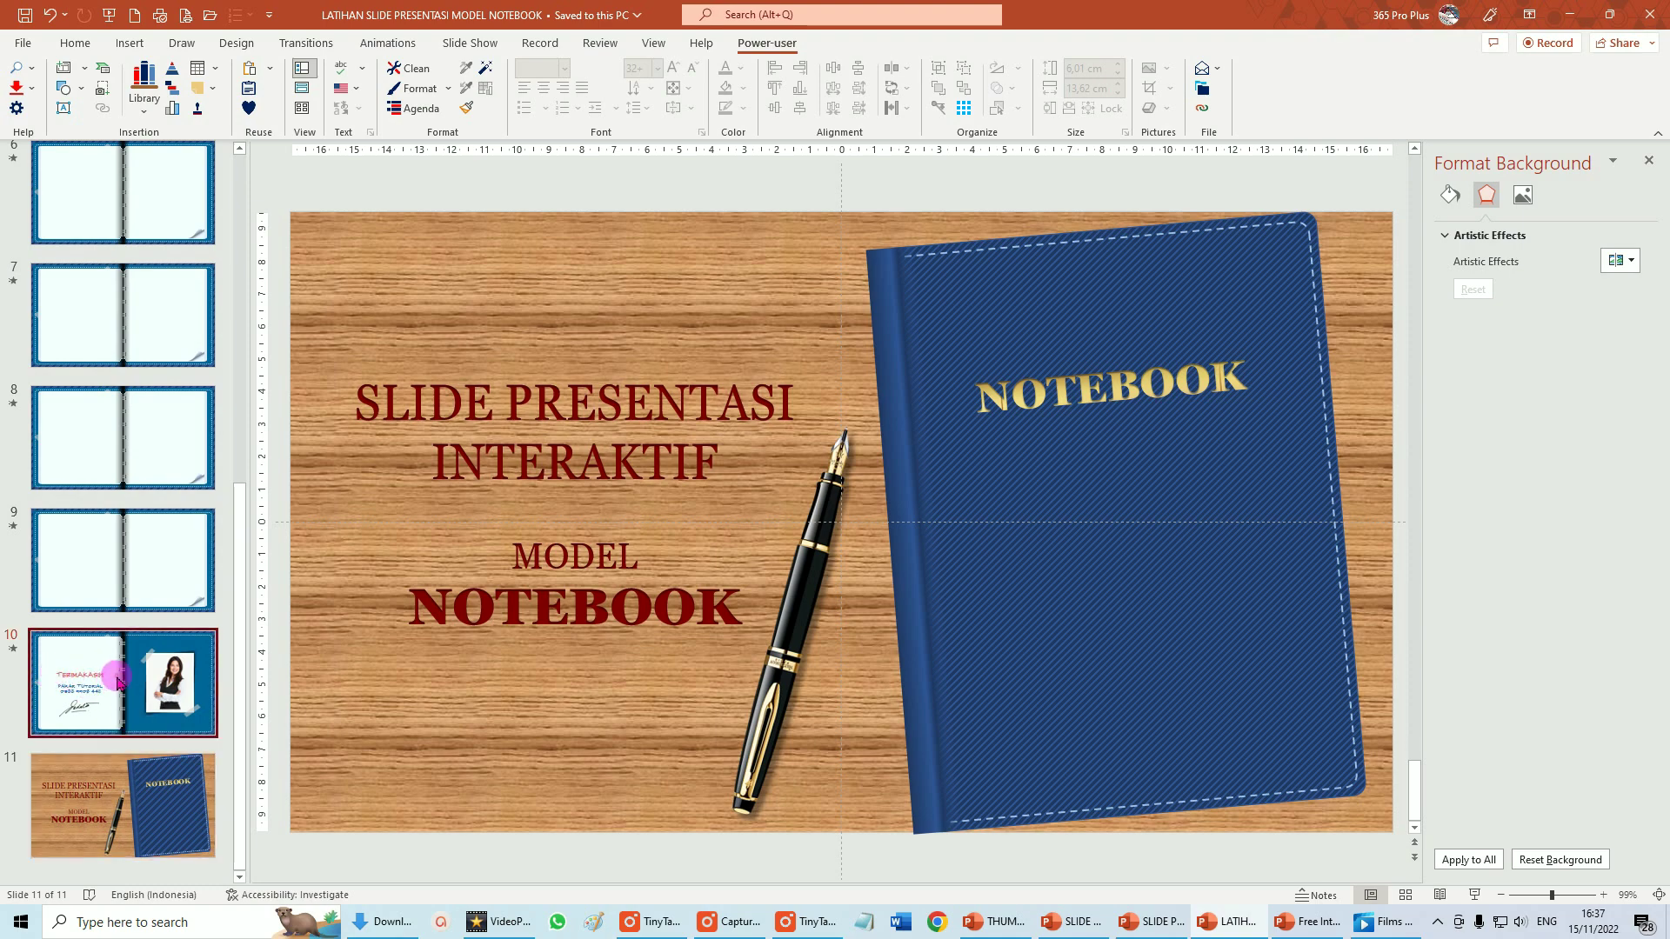
{"action": "left_click", "coordinate": [124, 816]}
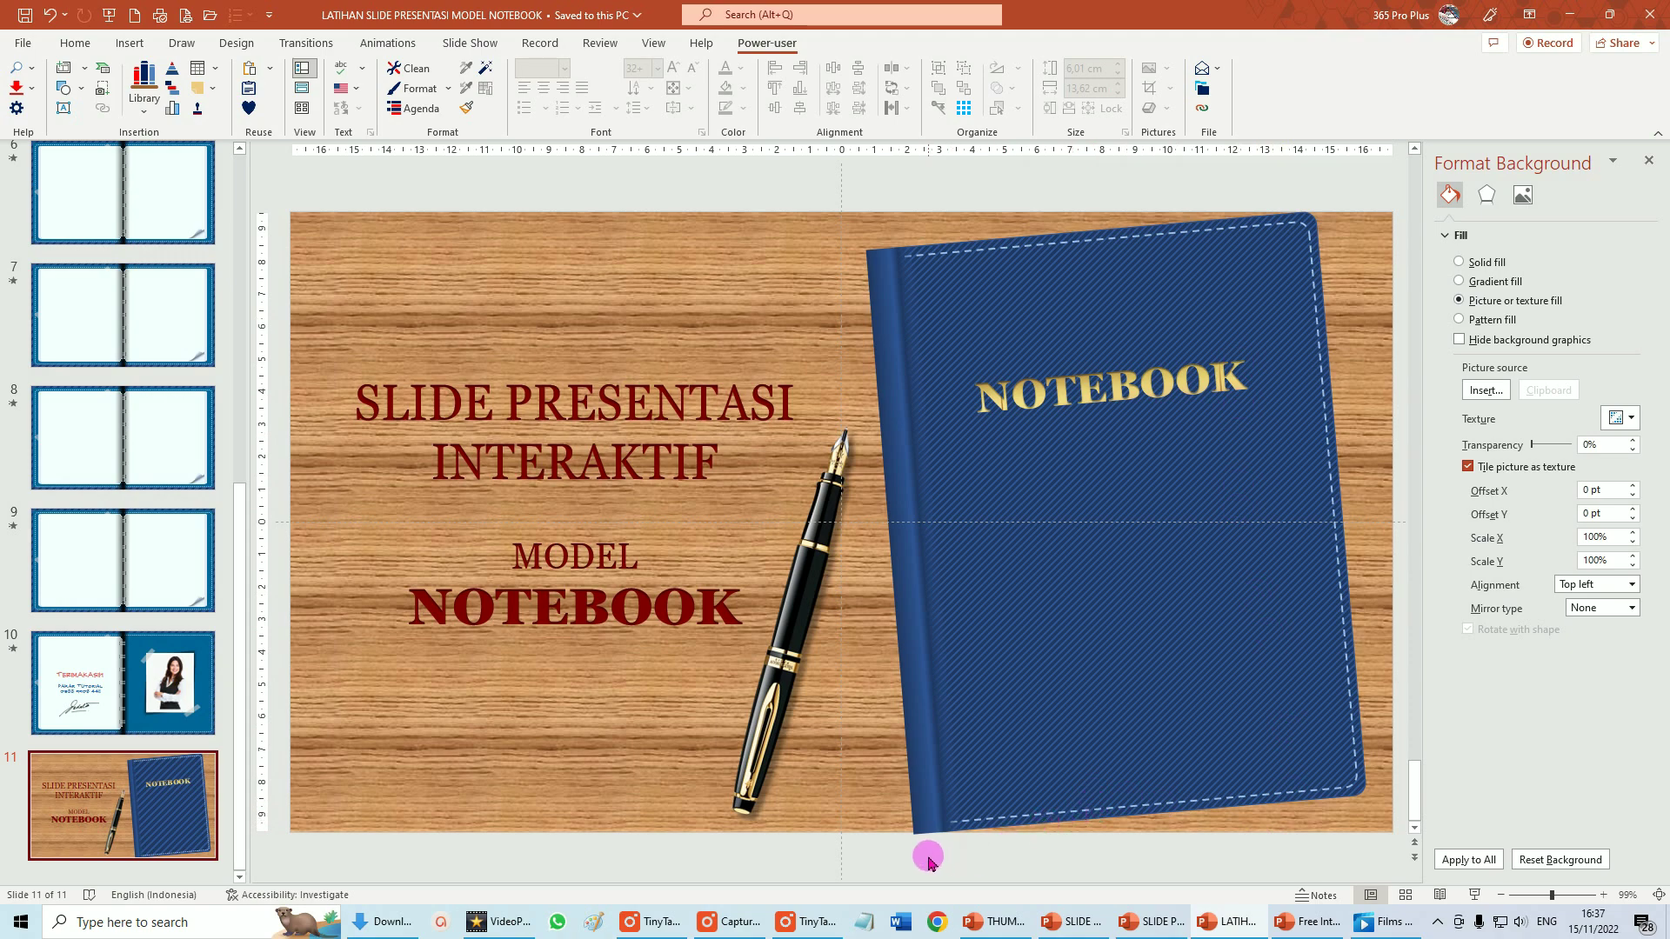
{"action": "left_click", "coordinate": [824, 186]}
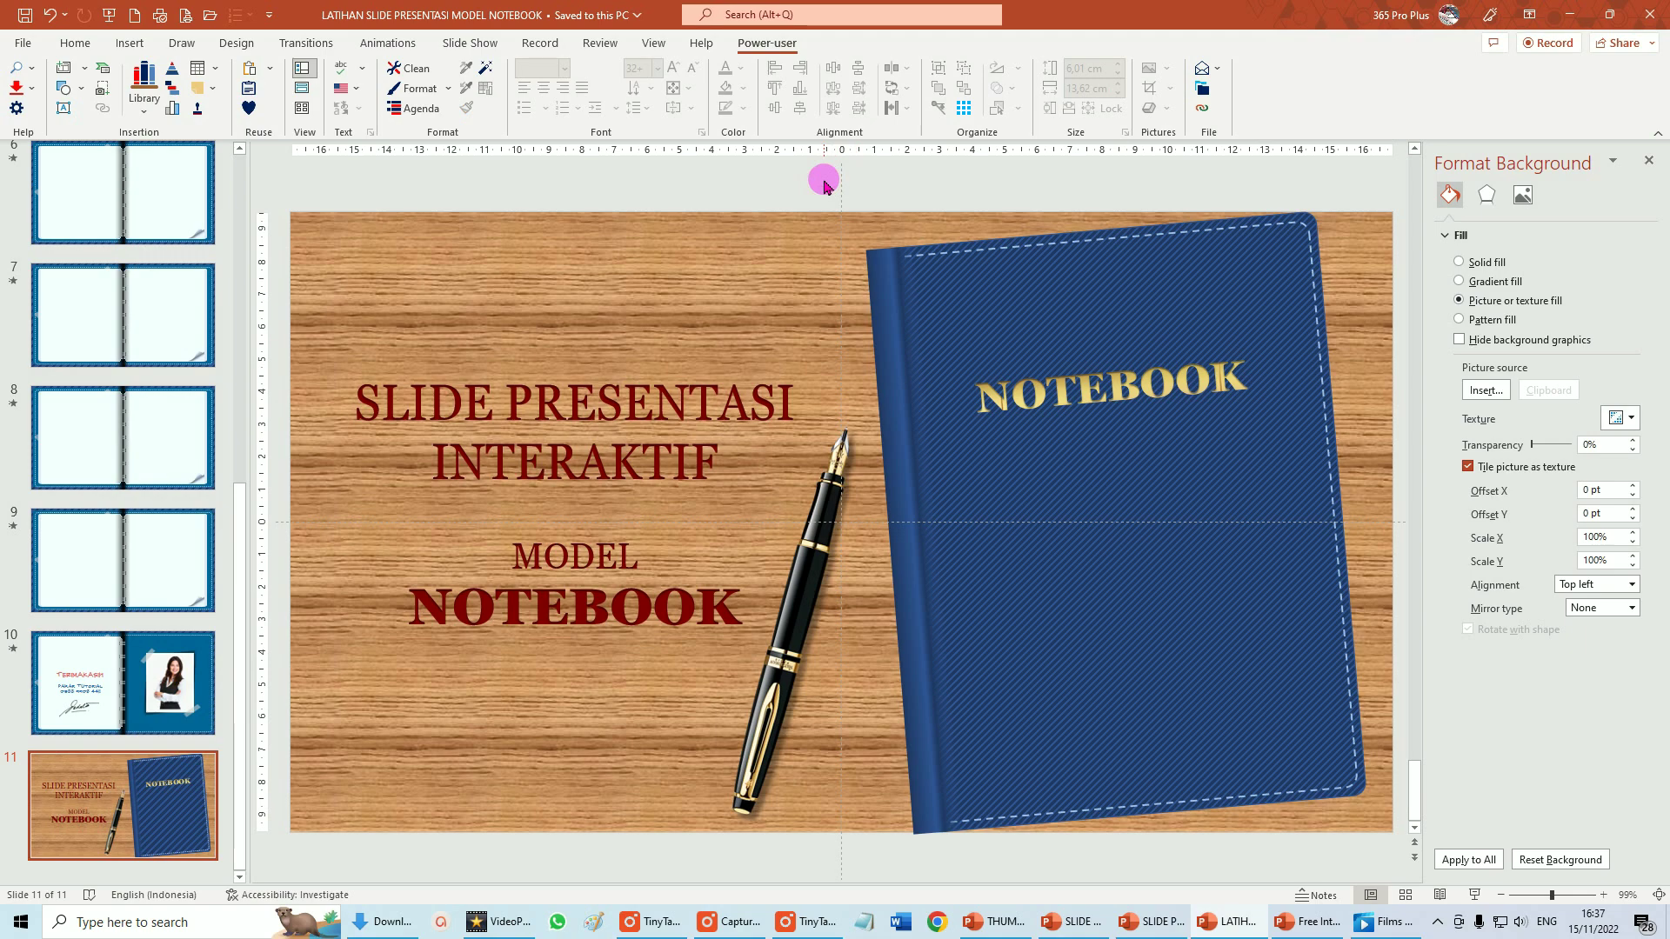
Marquee-select the notebook cover pieces on slide 11 and group them with Ctrl+G
{"action": "scroll", "coordinate": [824, 186], "scroll_direction": "down", "scroll_amount": 2, "text": "ctrl"}
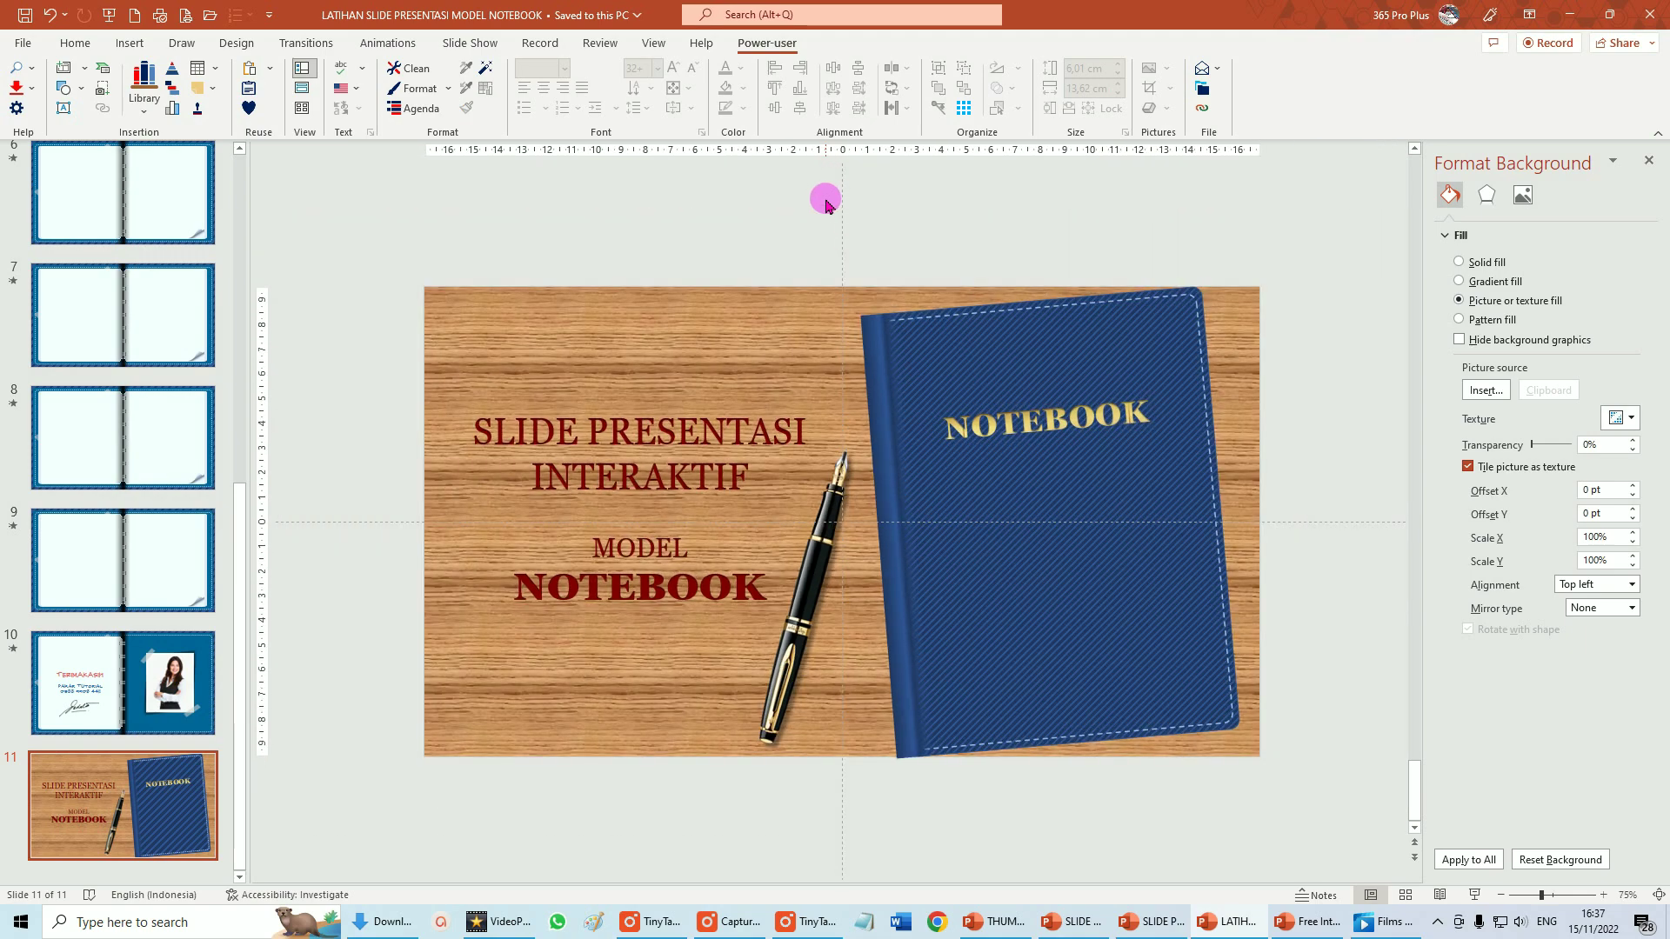
{"action": "left_click_drag", "start_coordinate": [848, 245], "coordinate": [1487, 813]}
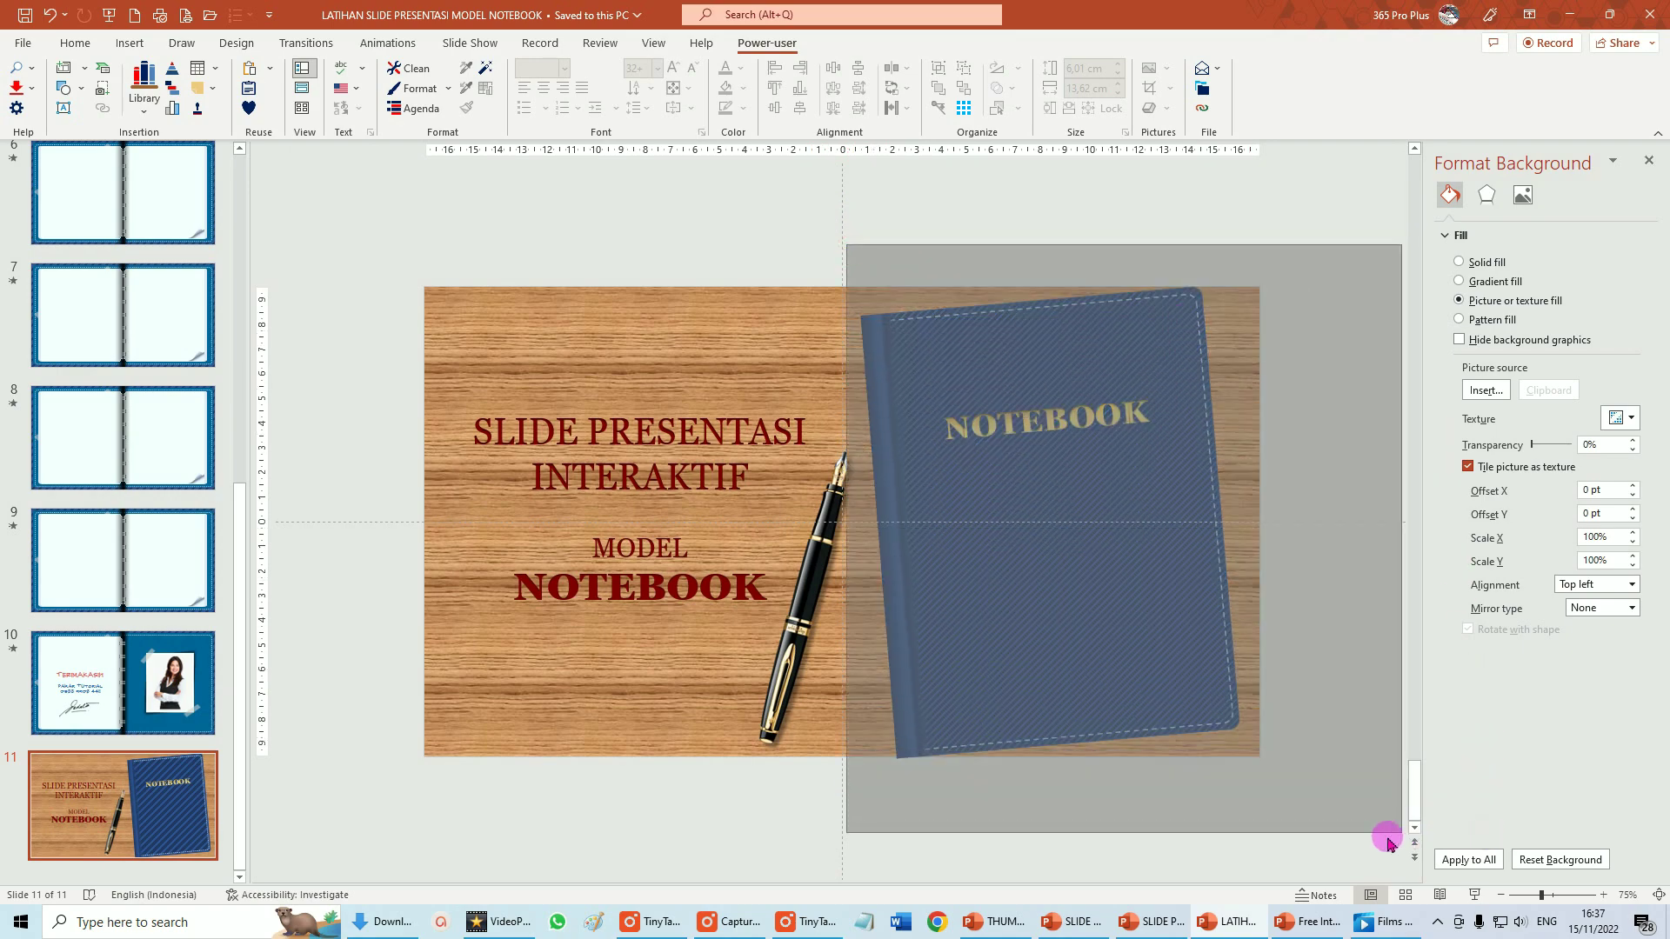
{"action": "left_click_drag", "start_coordinate": [1488, 813], "coordinate": [1386, 835]}
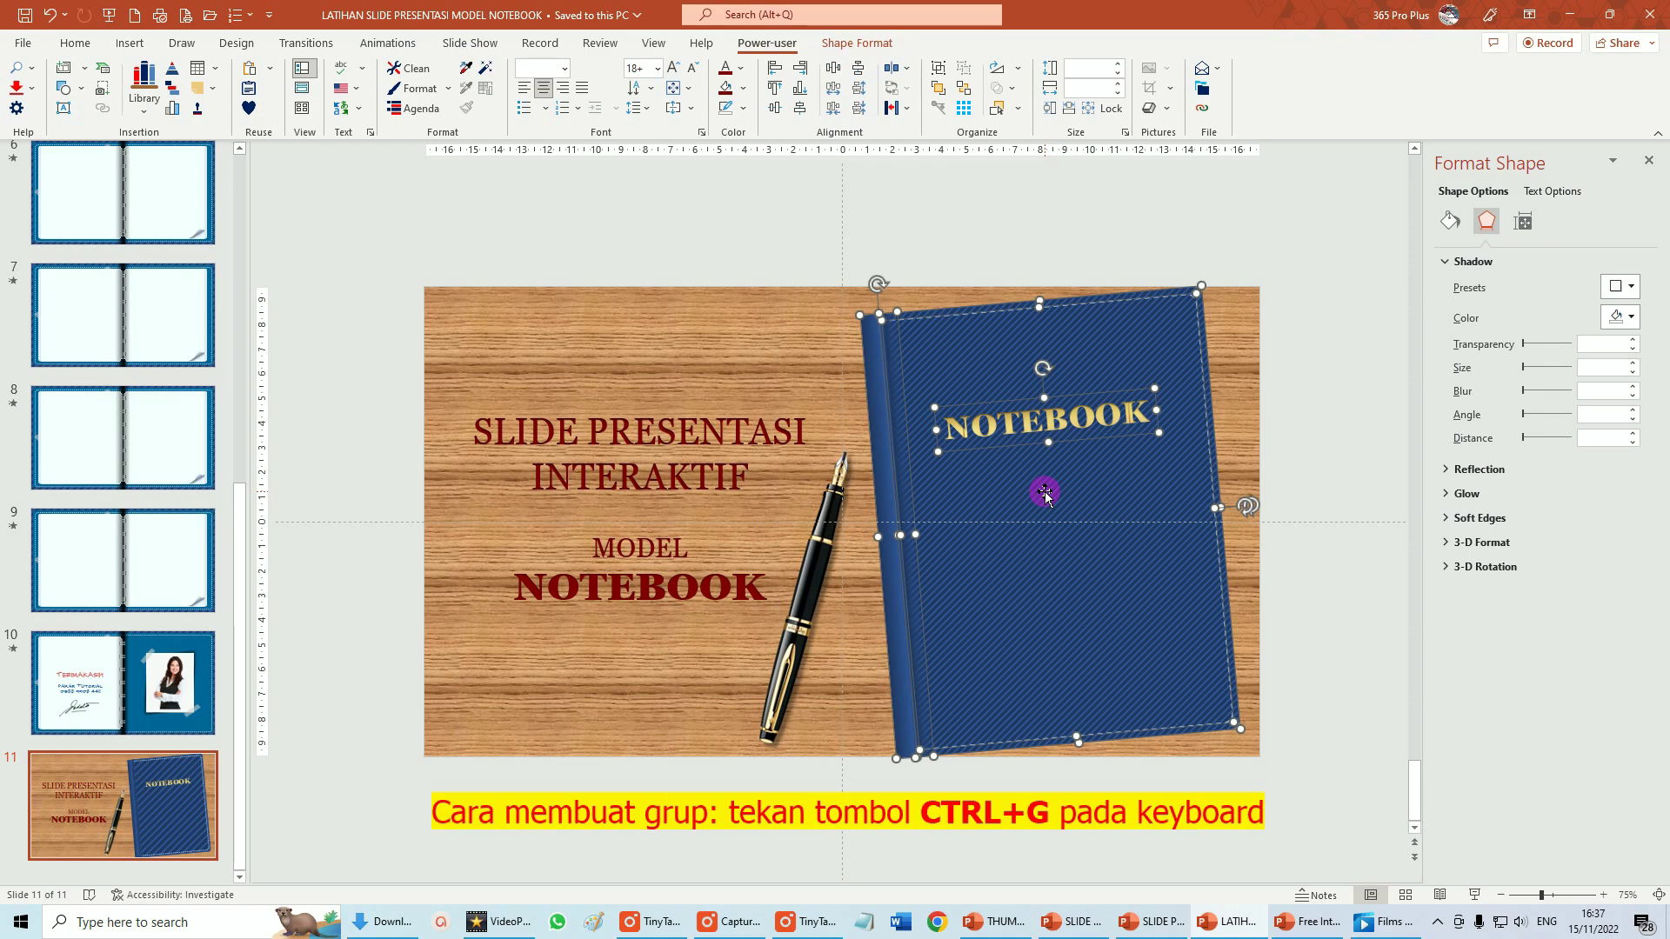
{"action": "key", "text": "ctrl+g"}
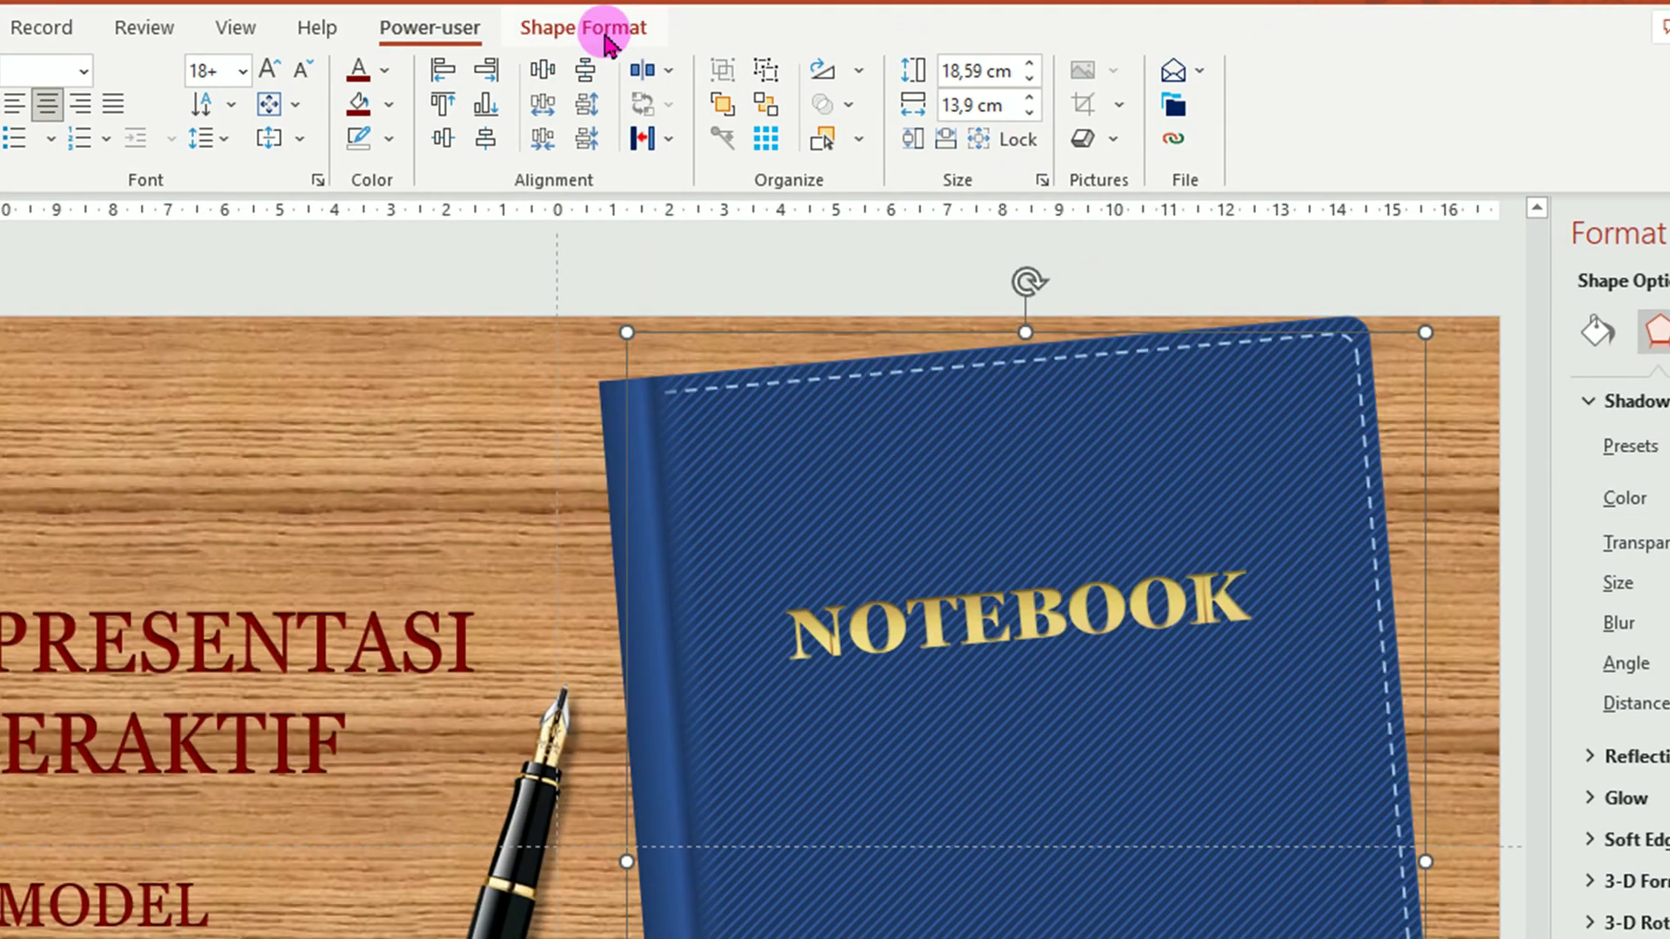
Flip the notebook group horizontally so its spine is on the right
{"action": "left_click", "coordinate": [592, 31]}
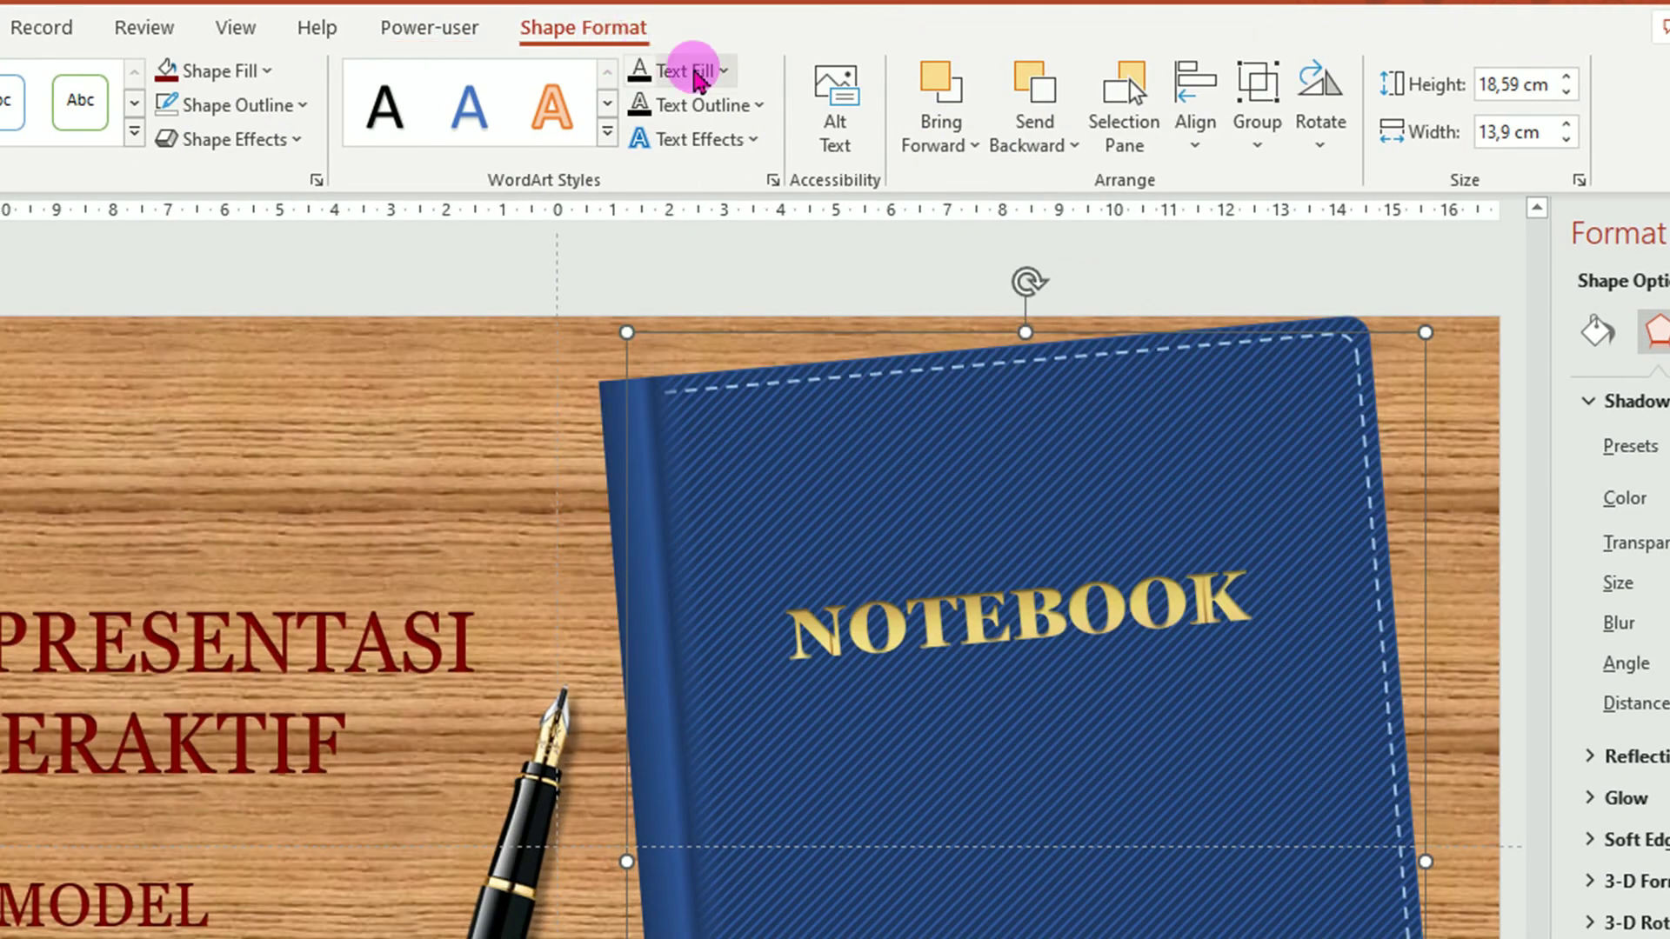
{"action": "left_click", "coordinate": [1324, 145]}
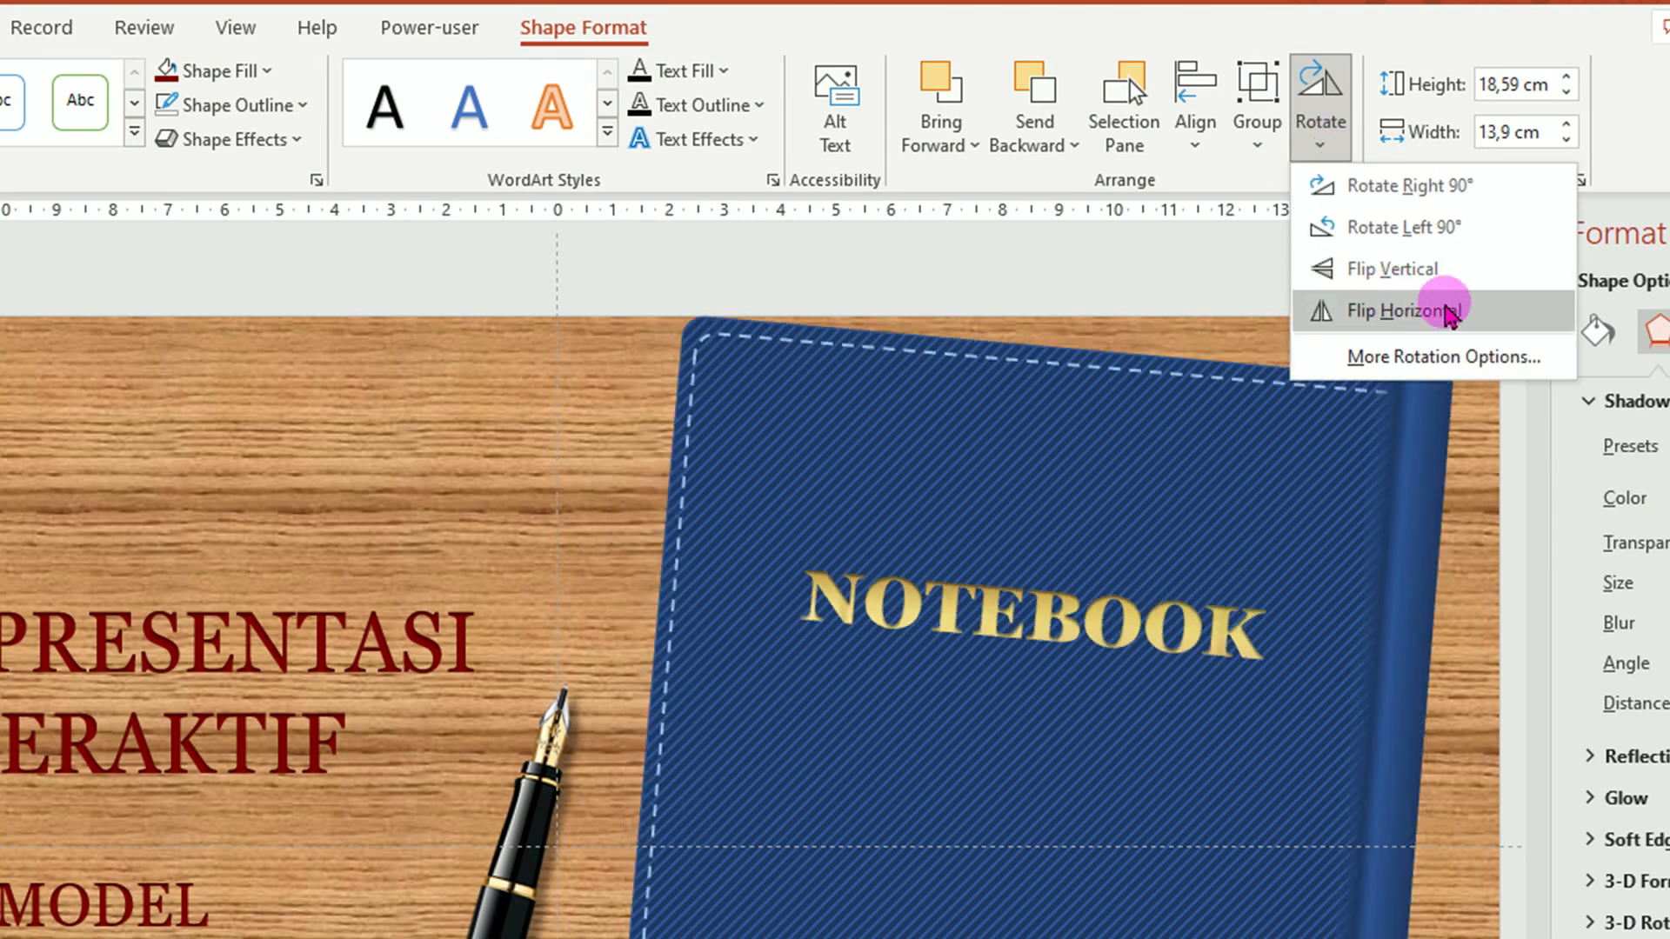
{"action": "left_click", "coordinate": [1400, 315]}
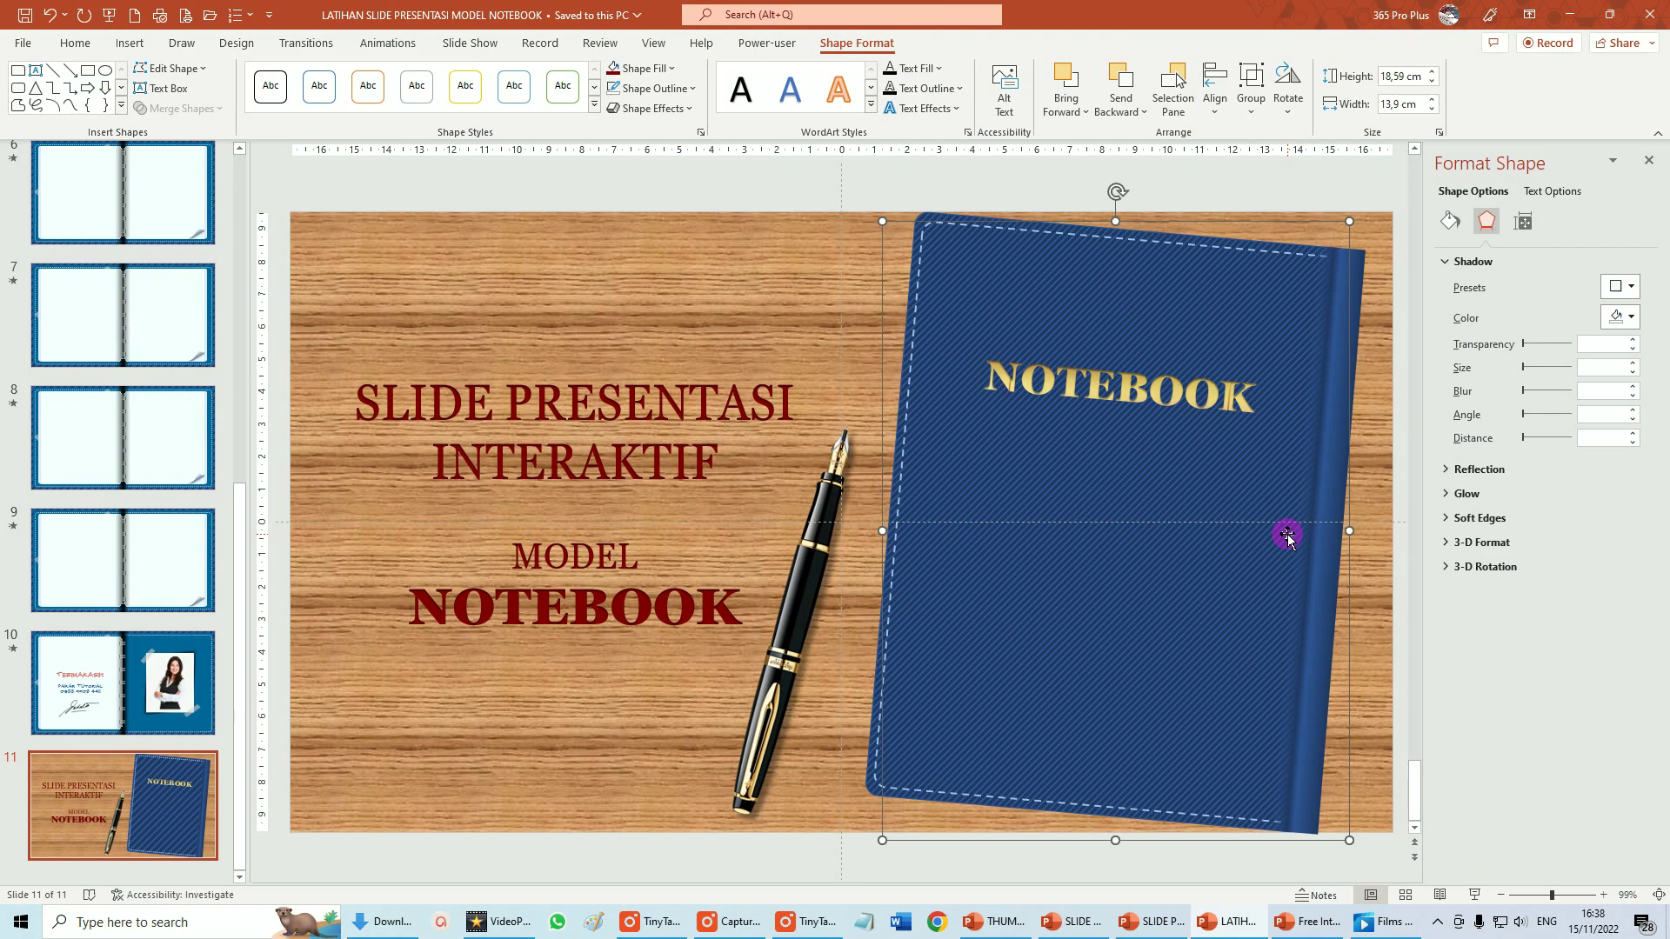
Move the pen to the right edge, the title boxes right, and the tilted notebook left
{"action": "left_click", "coordinate": [805, 611]}
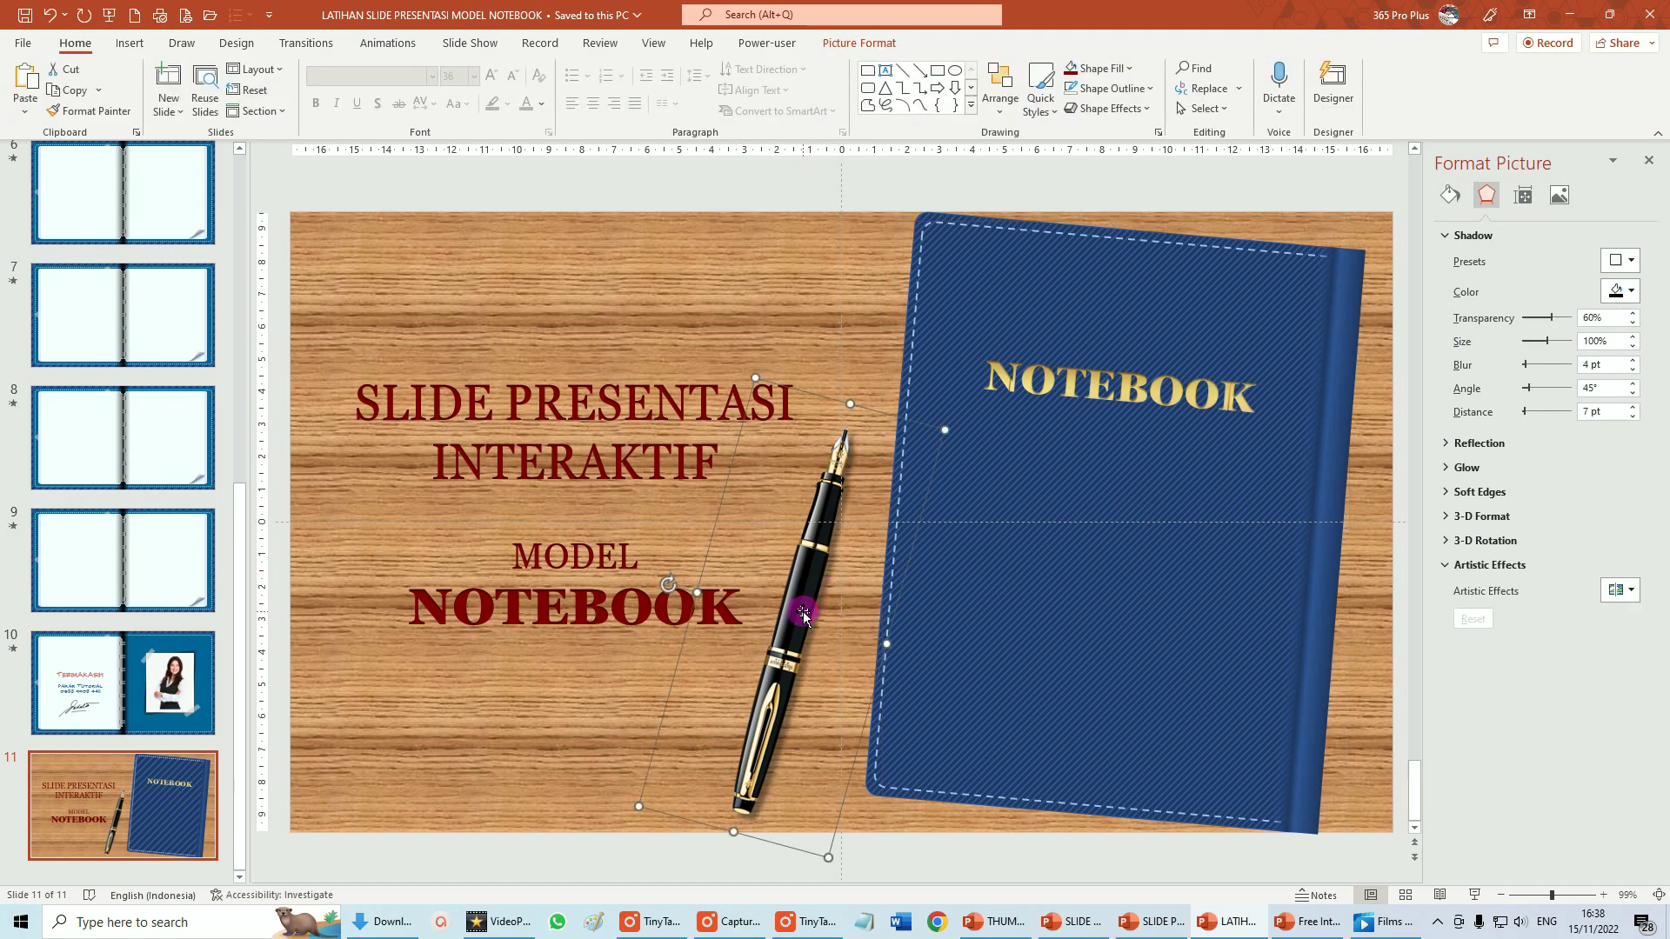
{"action": "left_click_drag", "start_coordinate": [805, 611], "coordinate": [1383, 623]}
{"action": "mouse_move", "coordinate": [331, 302]}
{"action": "left_mouse_down"}
{"action": "mouse_move", "coordinate": [740, 676]}
{"action": "mouse_move", "coordinate": [839, 682]}
{"action": "left_mouse_up"}
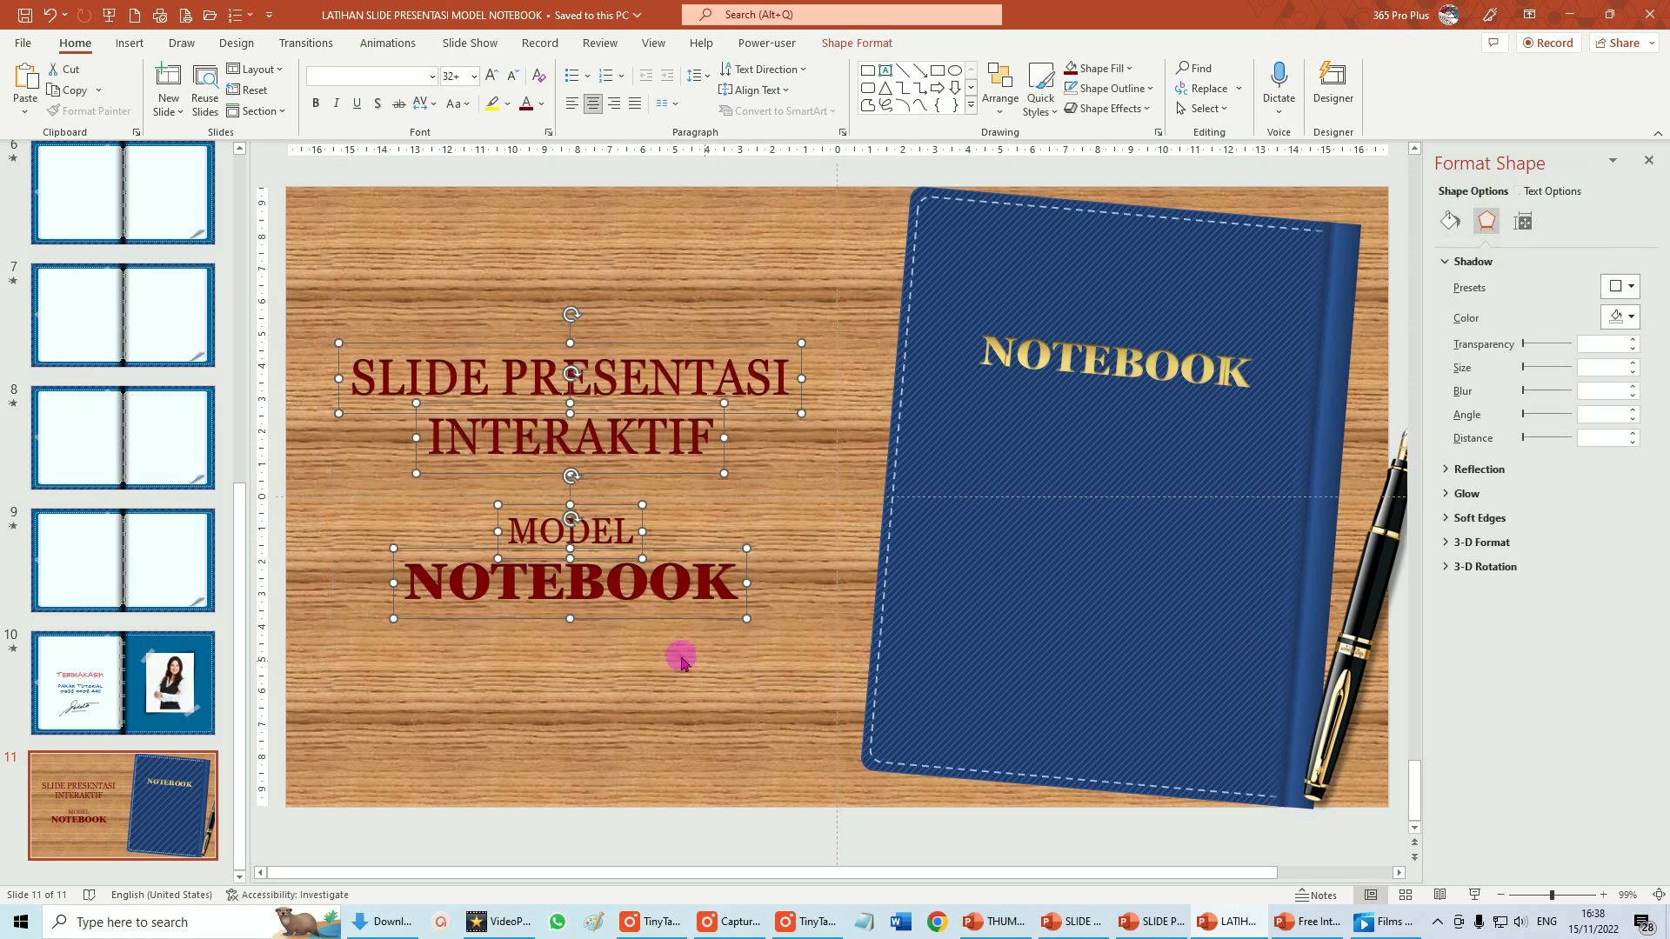
{"action": "left_click_drag", "start_coordinate": [628, 620], "coordinate": [1366, 592]}
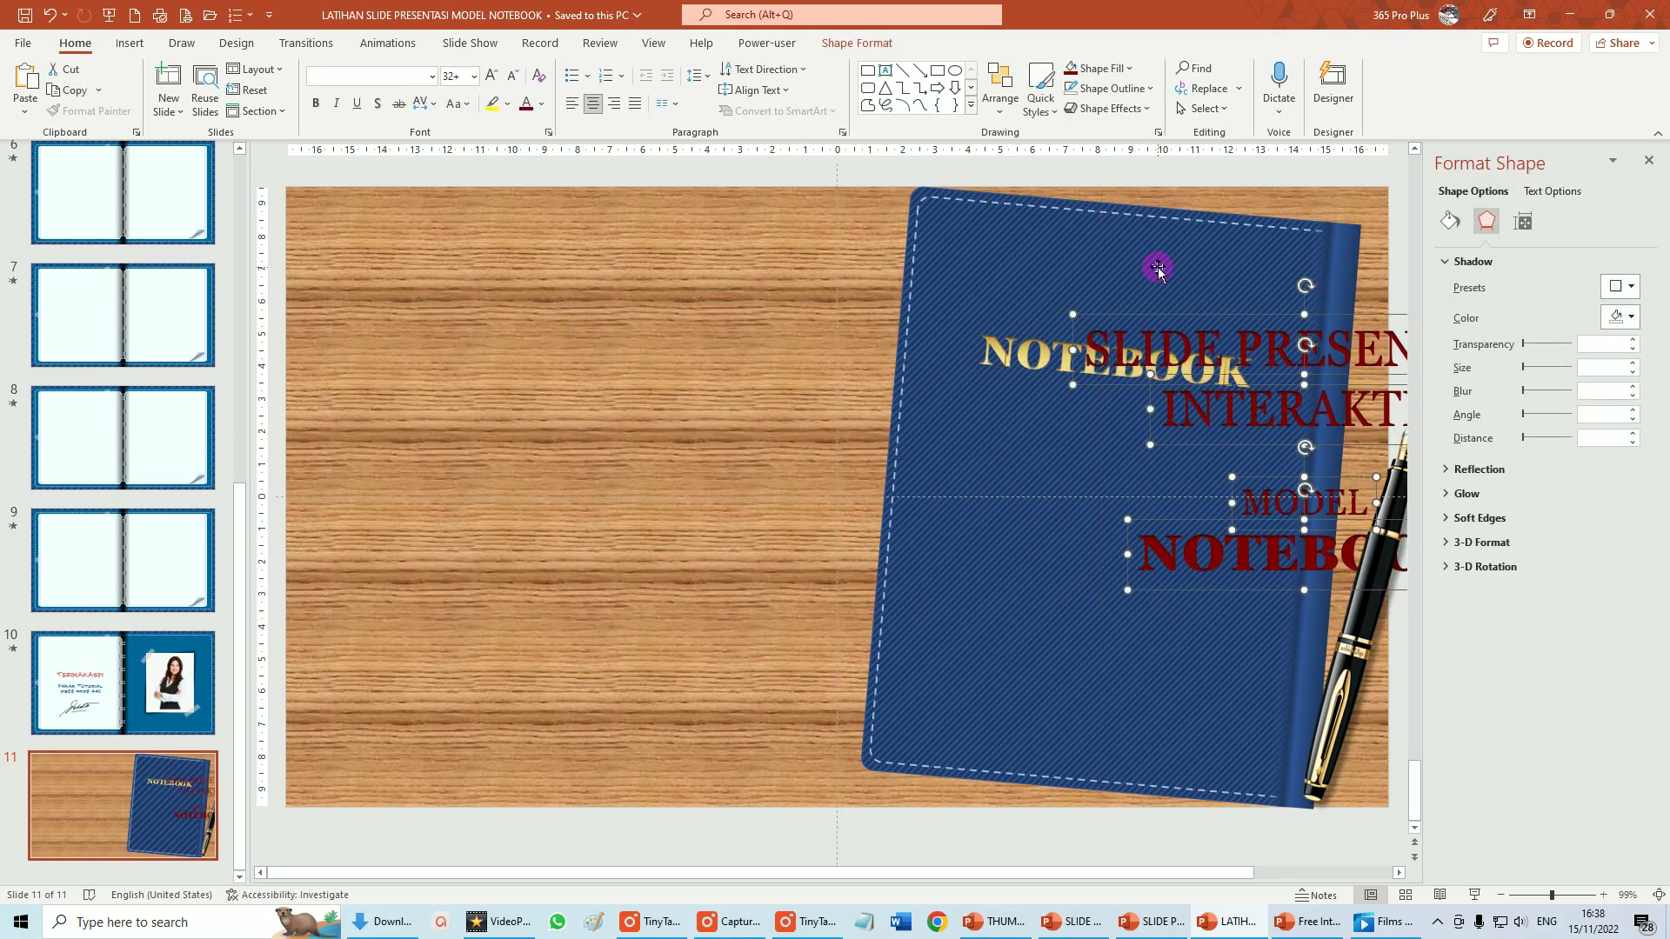
{"action": "left_click_drag", "start_coordinate": [1097, 229], "coordinate": [596, 228]}
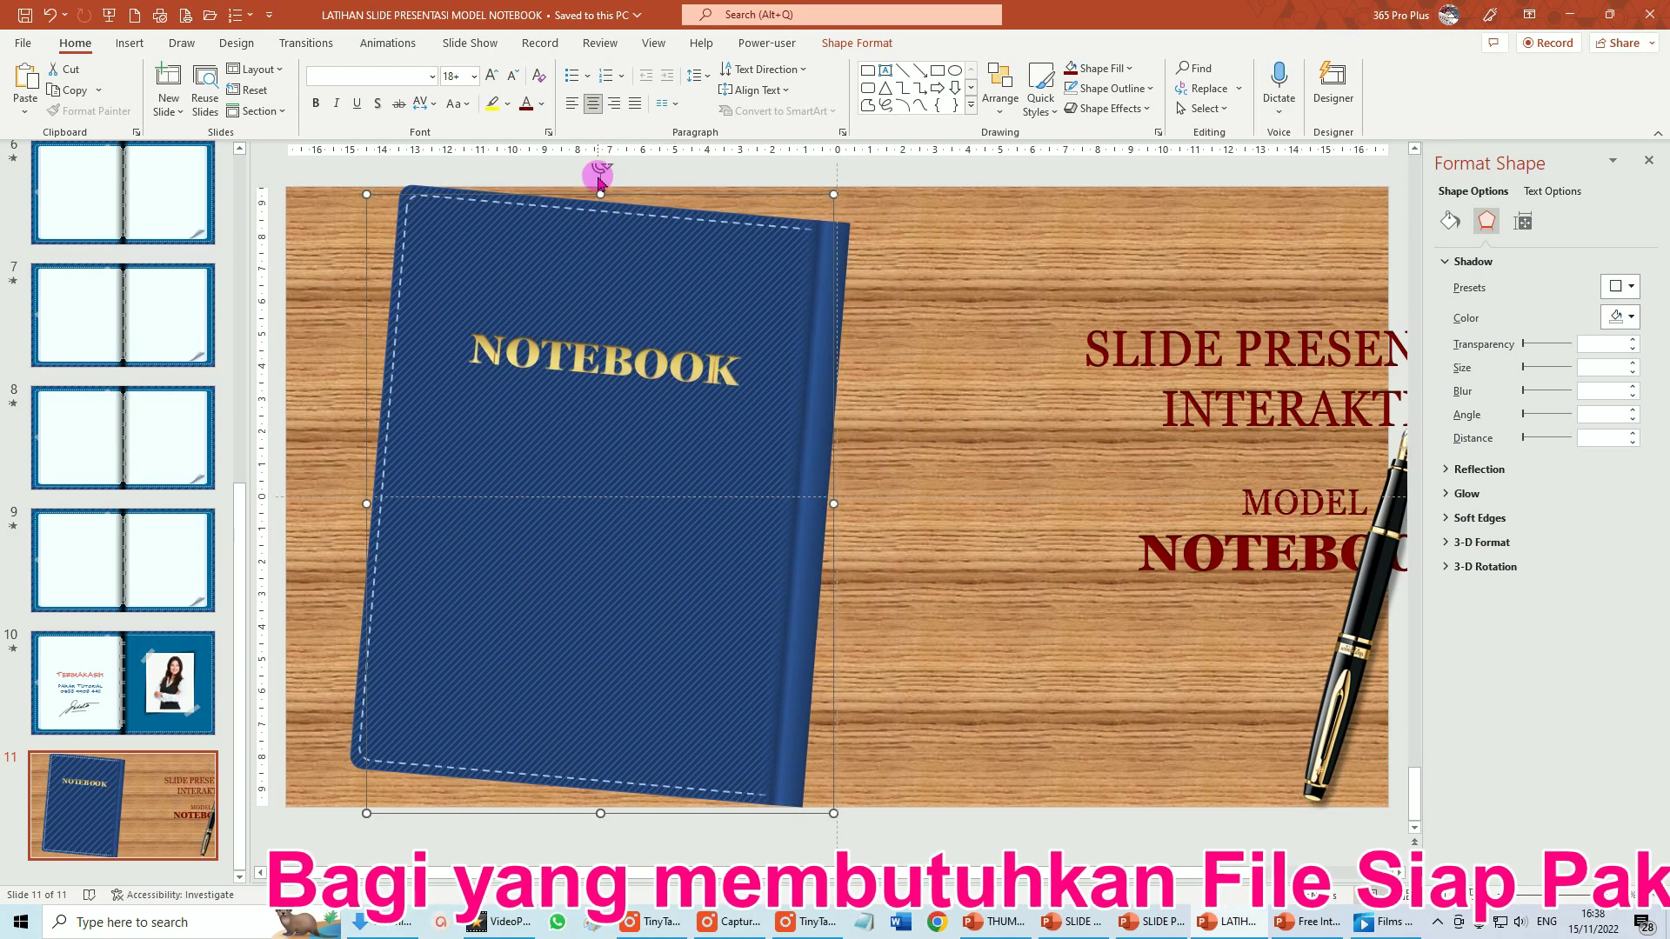
{"action": "left_click_drag", "start_coordinate": [601, 167], "coordinate": [545, 180]}
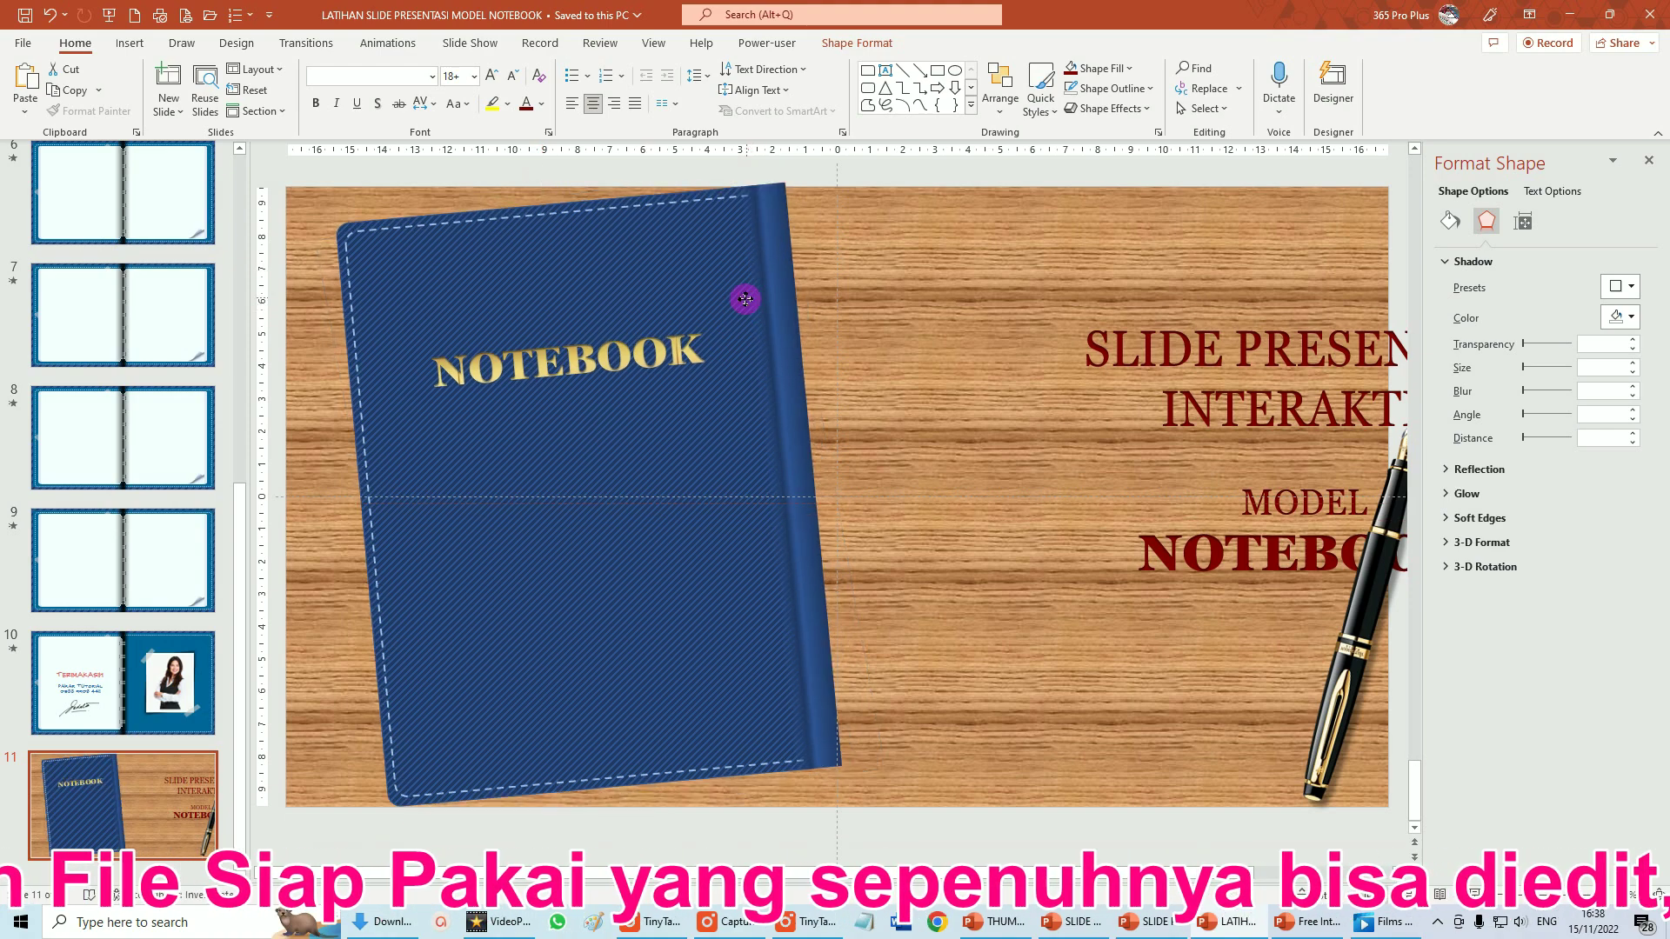
Replace the notebook cover's NOTEBOOK text with 'Pakar Tutorial'
{"action": "left_click", "coordinate": [746, 299]}
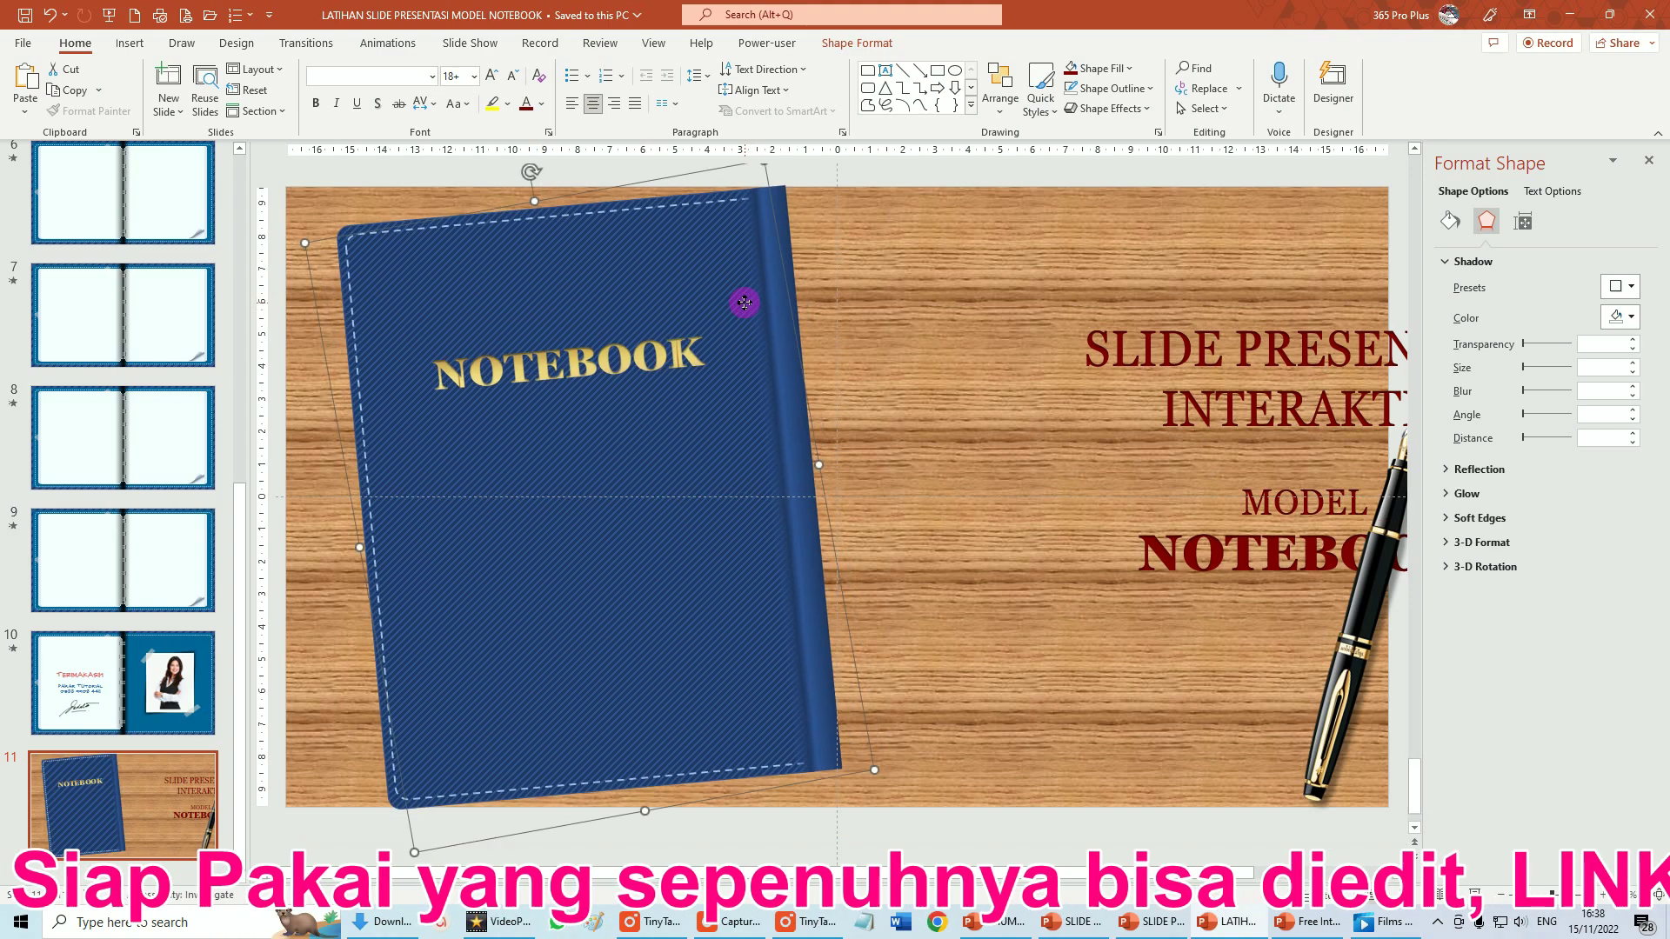
{"action": "left_click", "coordinate": [628, 354]}
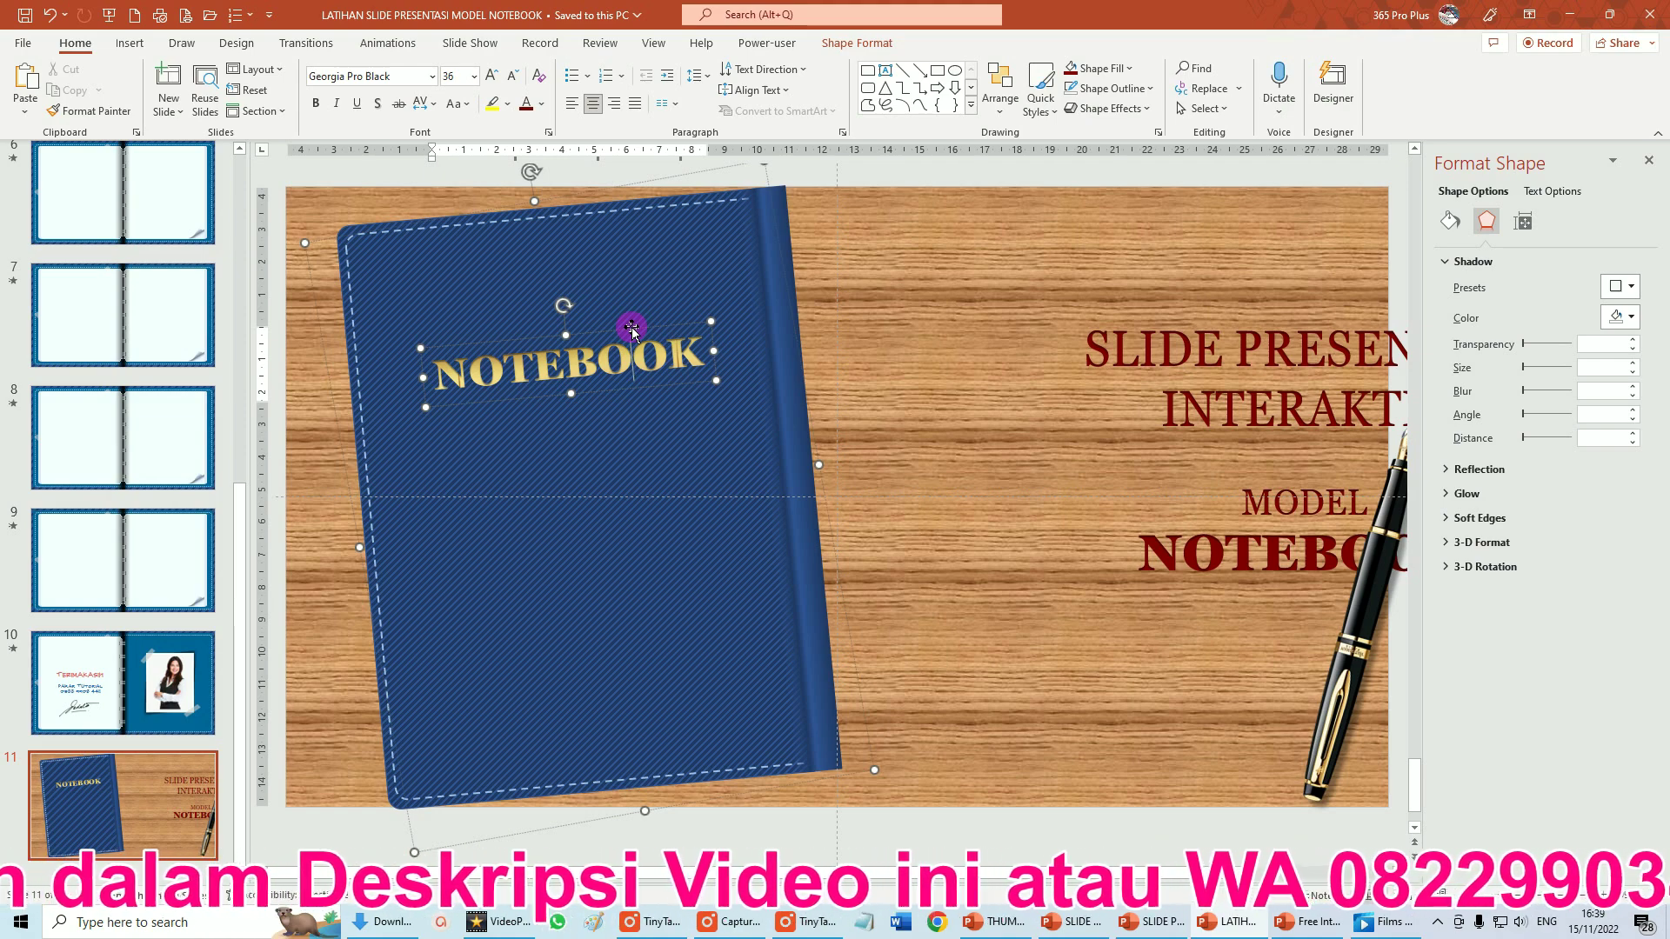
{"action": "left_click_drag", "start_coordinate": [632, 330], "coordinate": [440, 376]}
{"action": "type", "text": "Pakar Tutorial"}
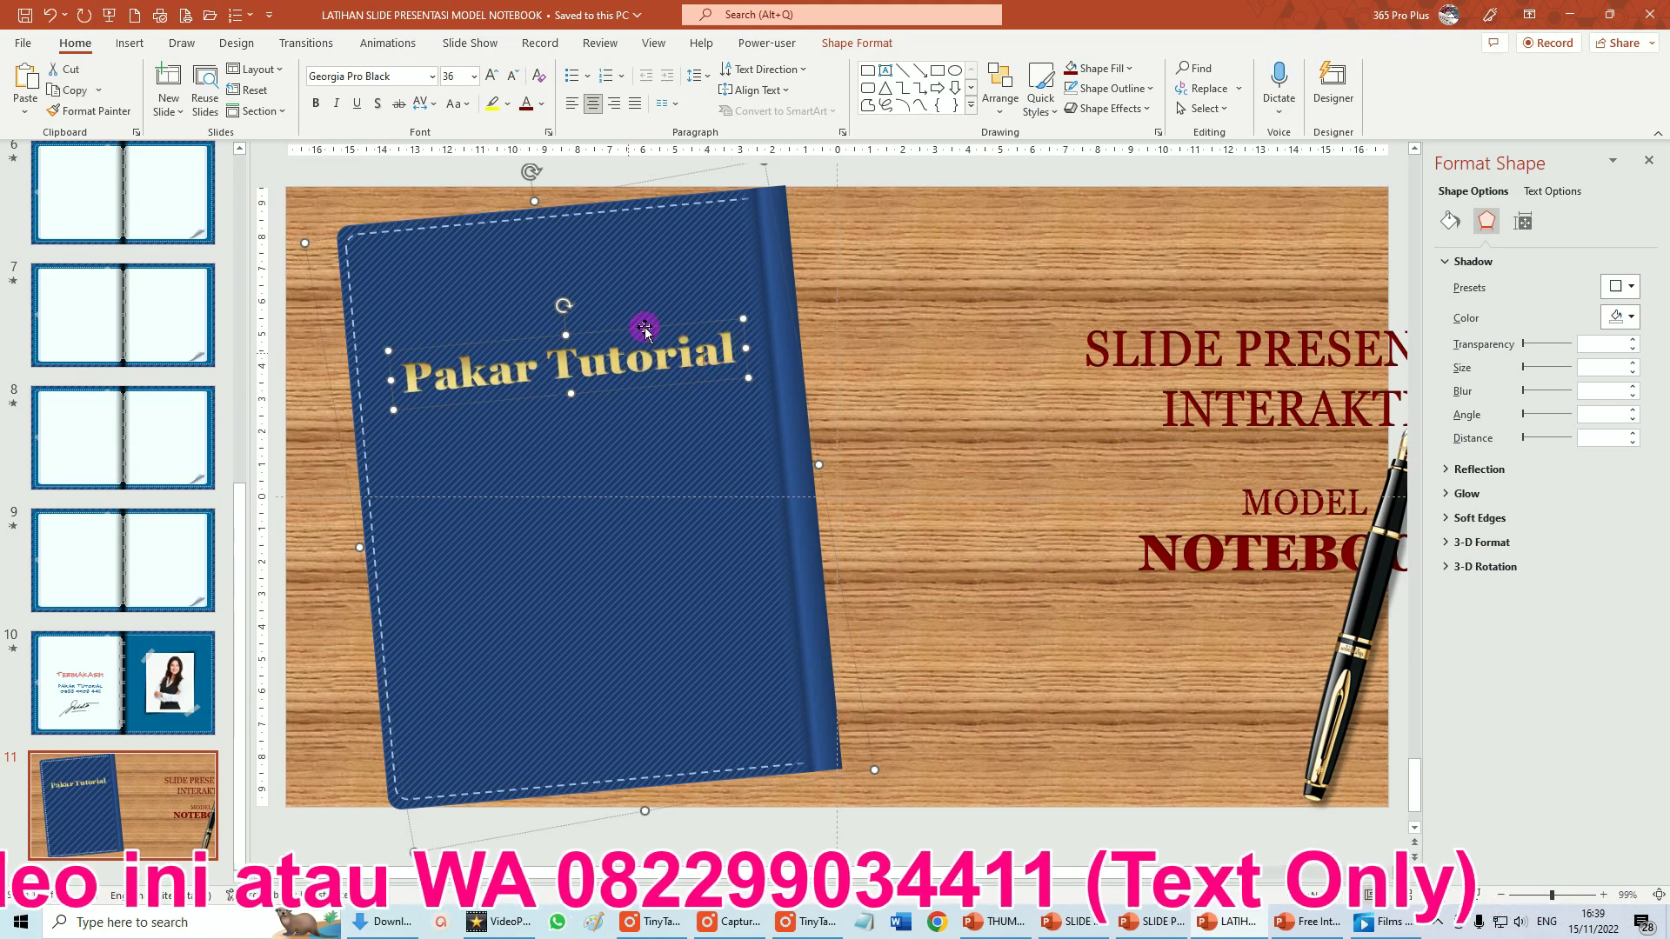
Set 'Pakar Tutorial' to 20 pt and move it down to the cover's bottom edge
{"action": "left_click", "coordinate": [474, 77]}
{"action": "left_click", "coordinate": [457, 277]}
{"action": "left_click", "coordinate": [628, 374]}
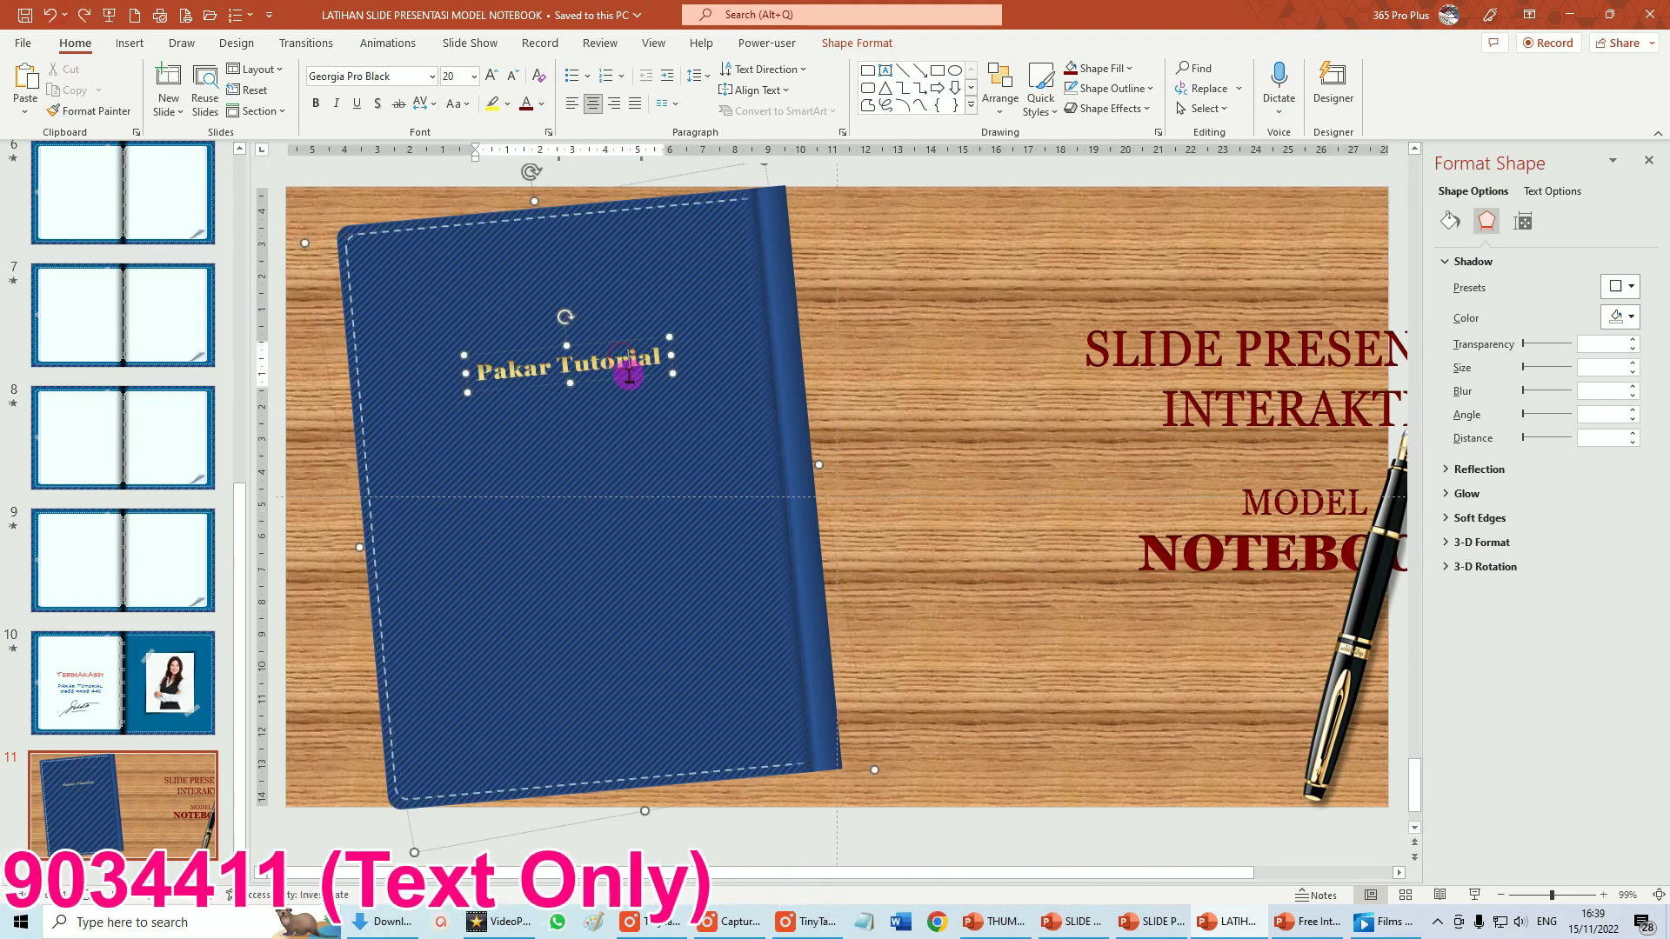
{"action": "left_click_drag", "start_coordinate": [628, 376], "coordinate": [666, 755]}
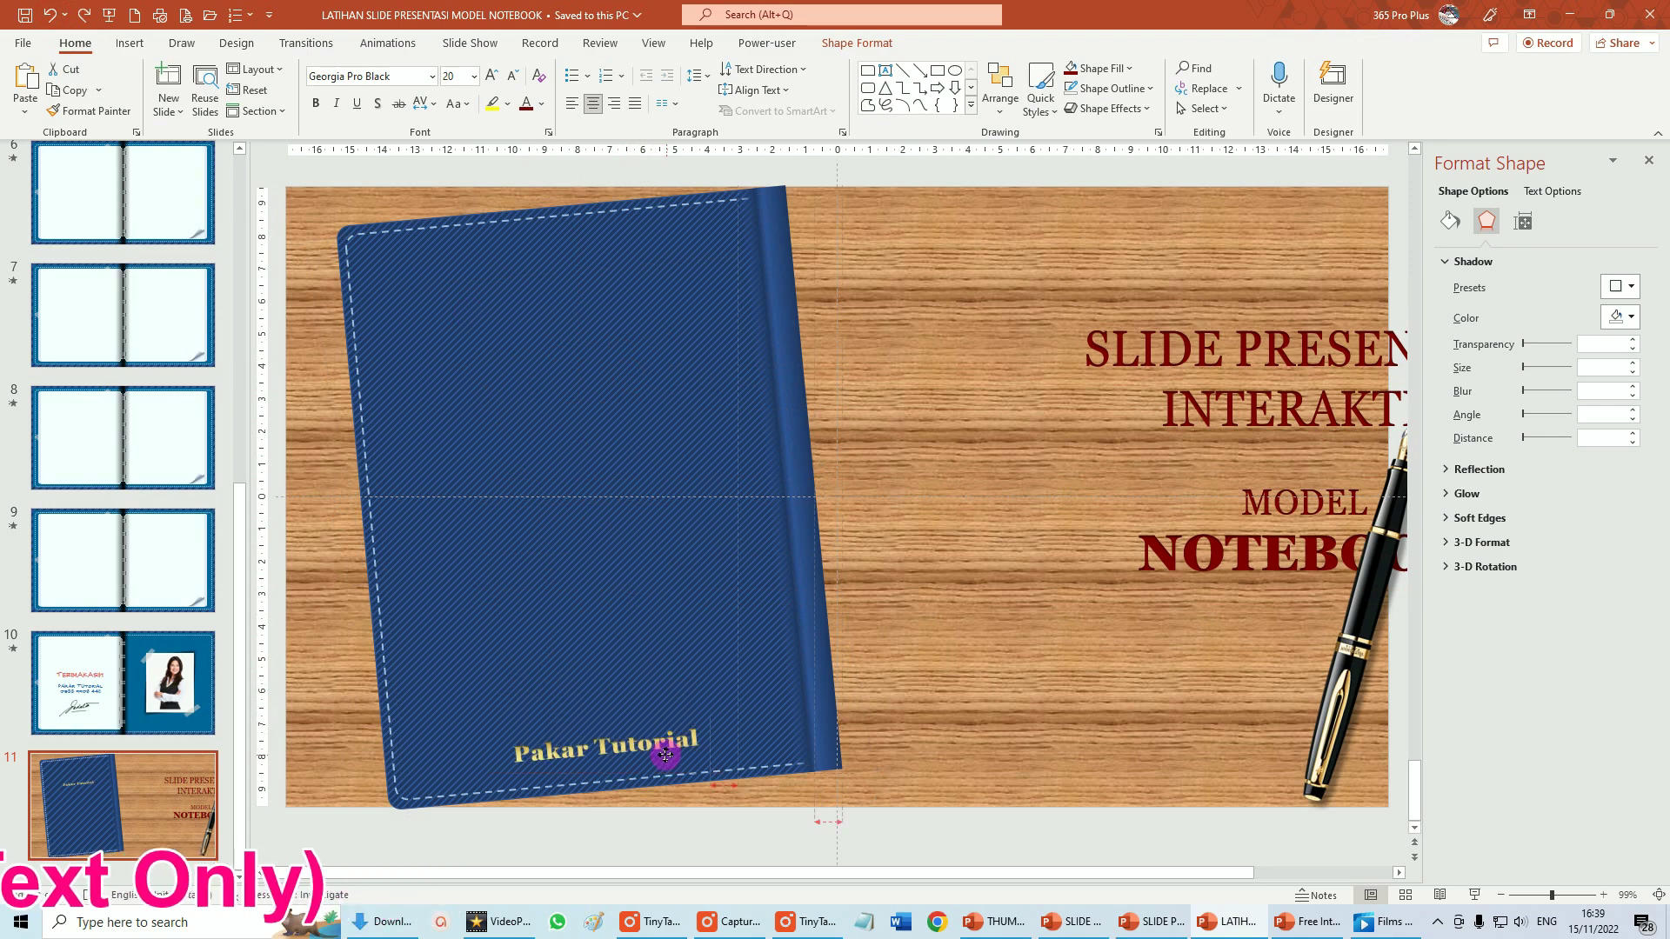
{"action": "left_click_drag", "start_coordinate": [668, 756], "coordinate": [670, 757]}
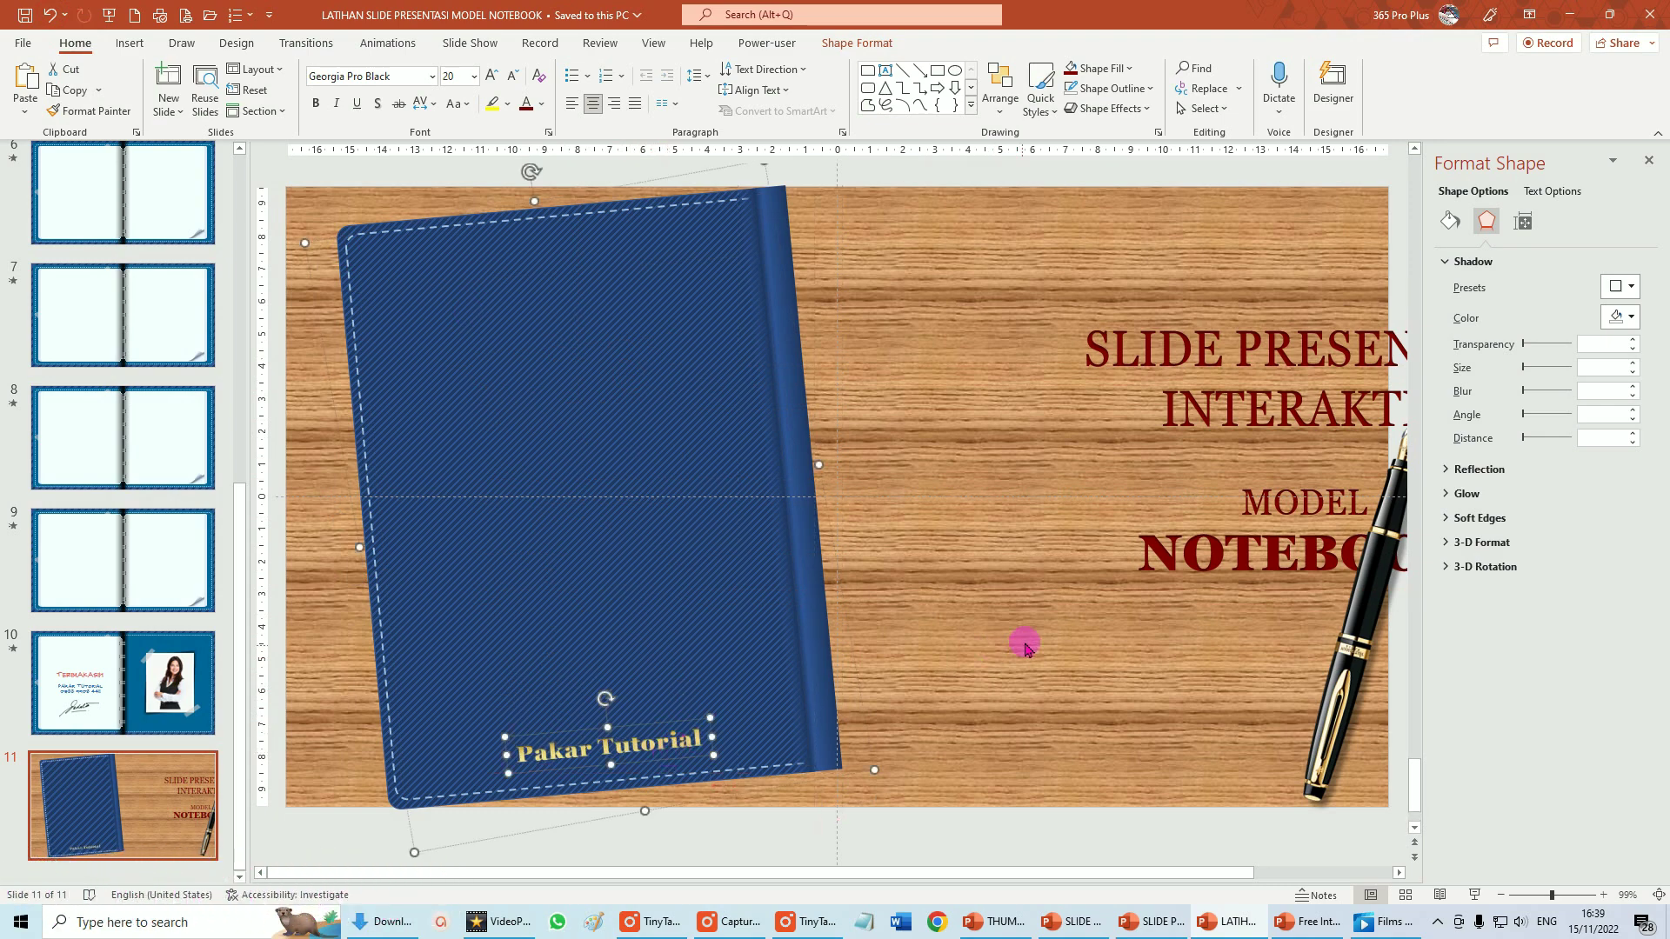
{"action": "left_click", "coordinate": [1030, 616]}
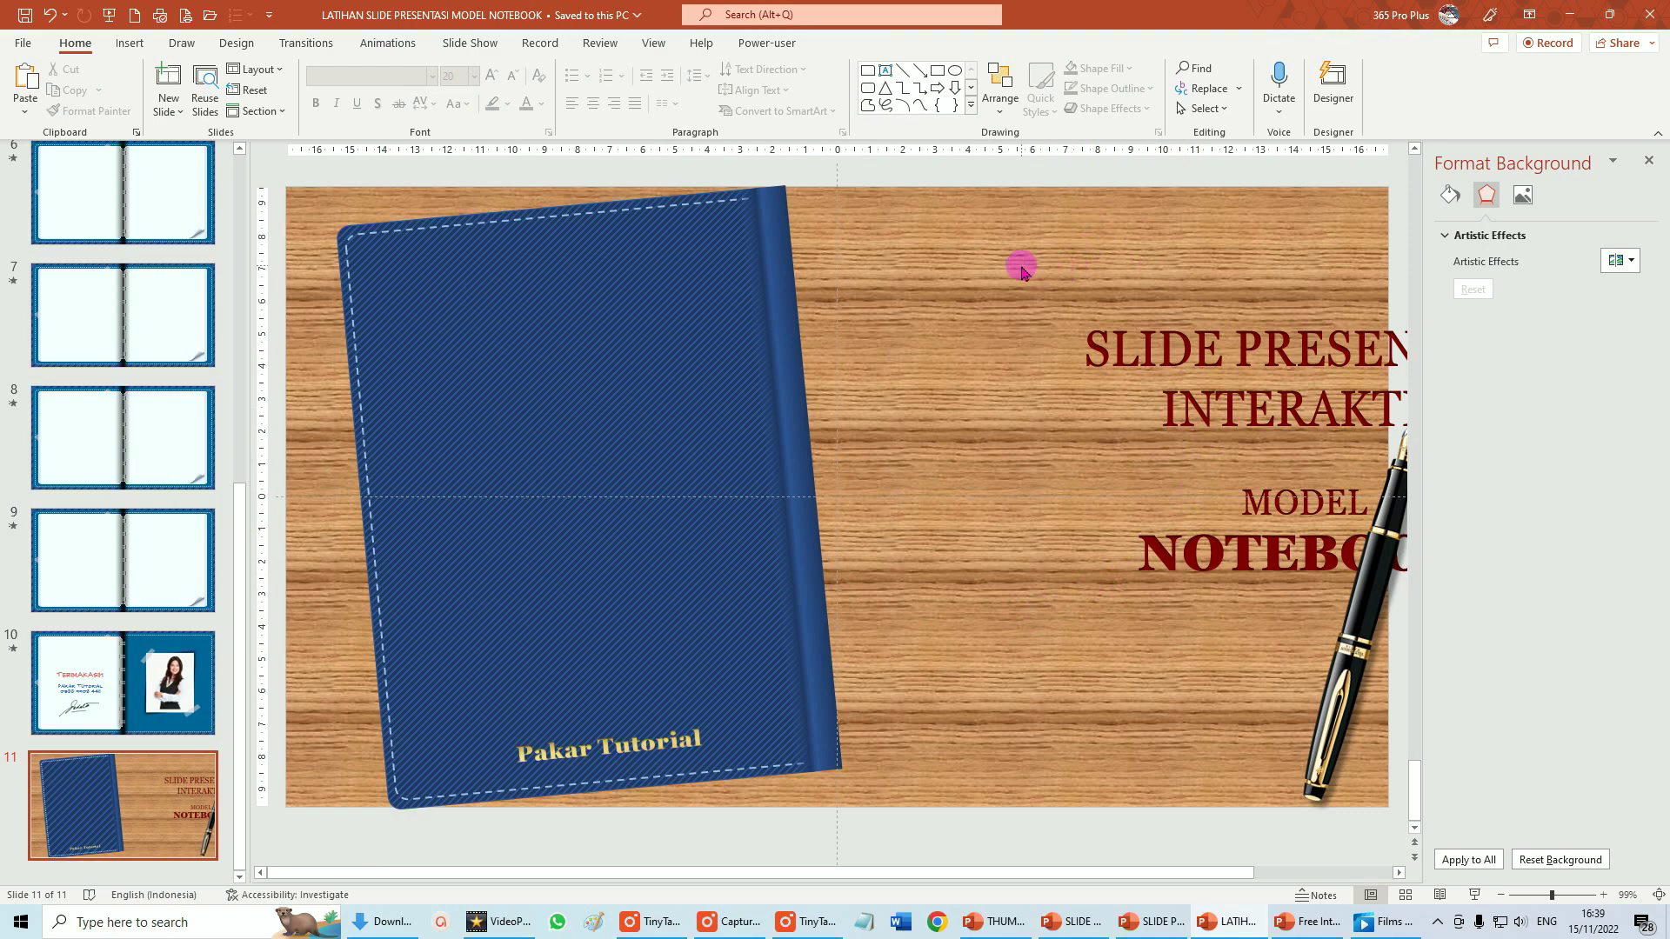
Move the four title text boxes left and down onto the wood beside the notebook
{"action": "scroll", "coordinate": [1096, 263], "scroll_direction": "down", "scroll_amount": 3}
{"action": "left_click_drag", "start_coordinate": [1192, 600], "coordinate": [1222, 622]}
{"action": "left_click_drag", "start_coordinate": [917, 272], "coordinate": [1360, 616]}
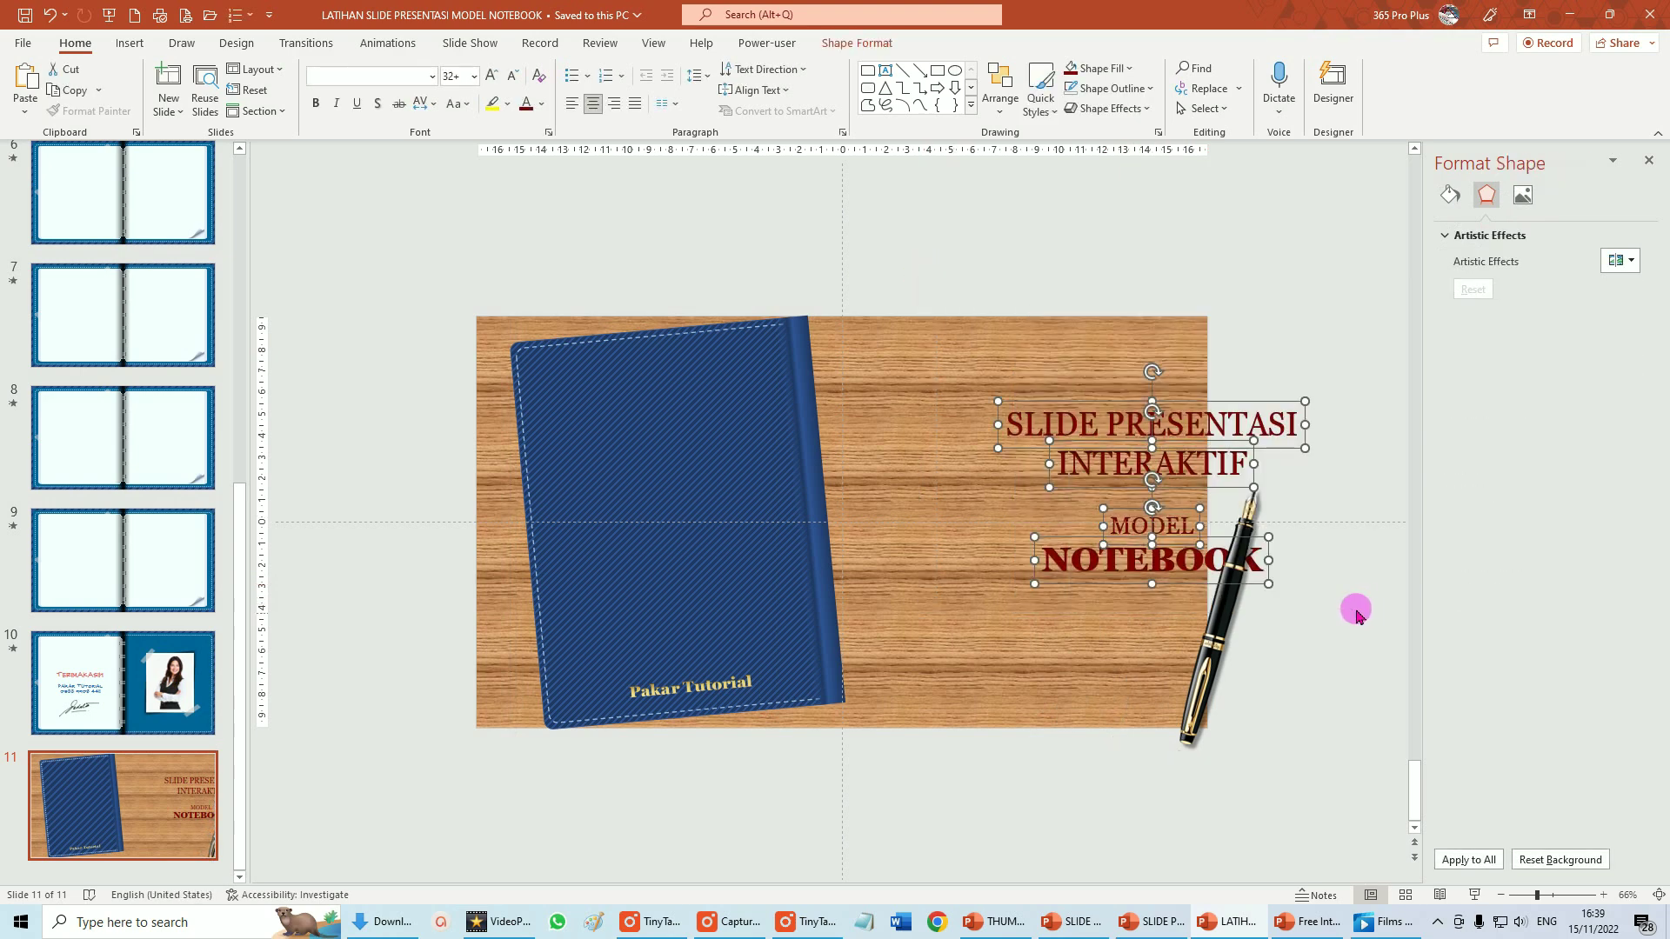
{"action": "left_click_drag", "start_coordinate": [1176, 585], "coordinate": [1047, 570]}
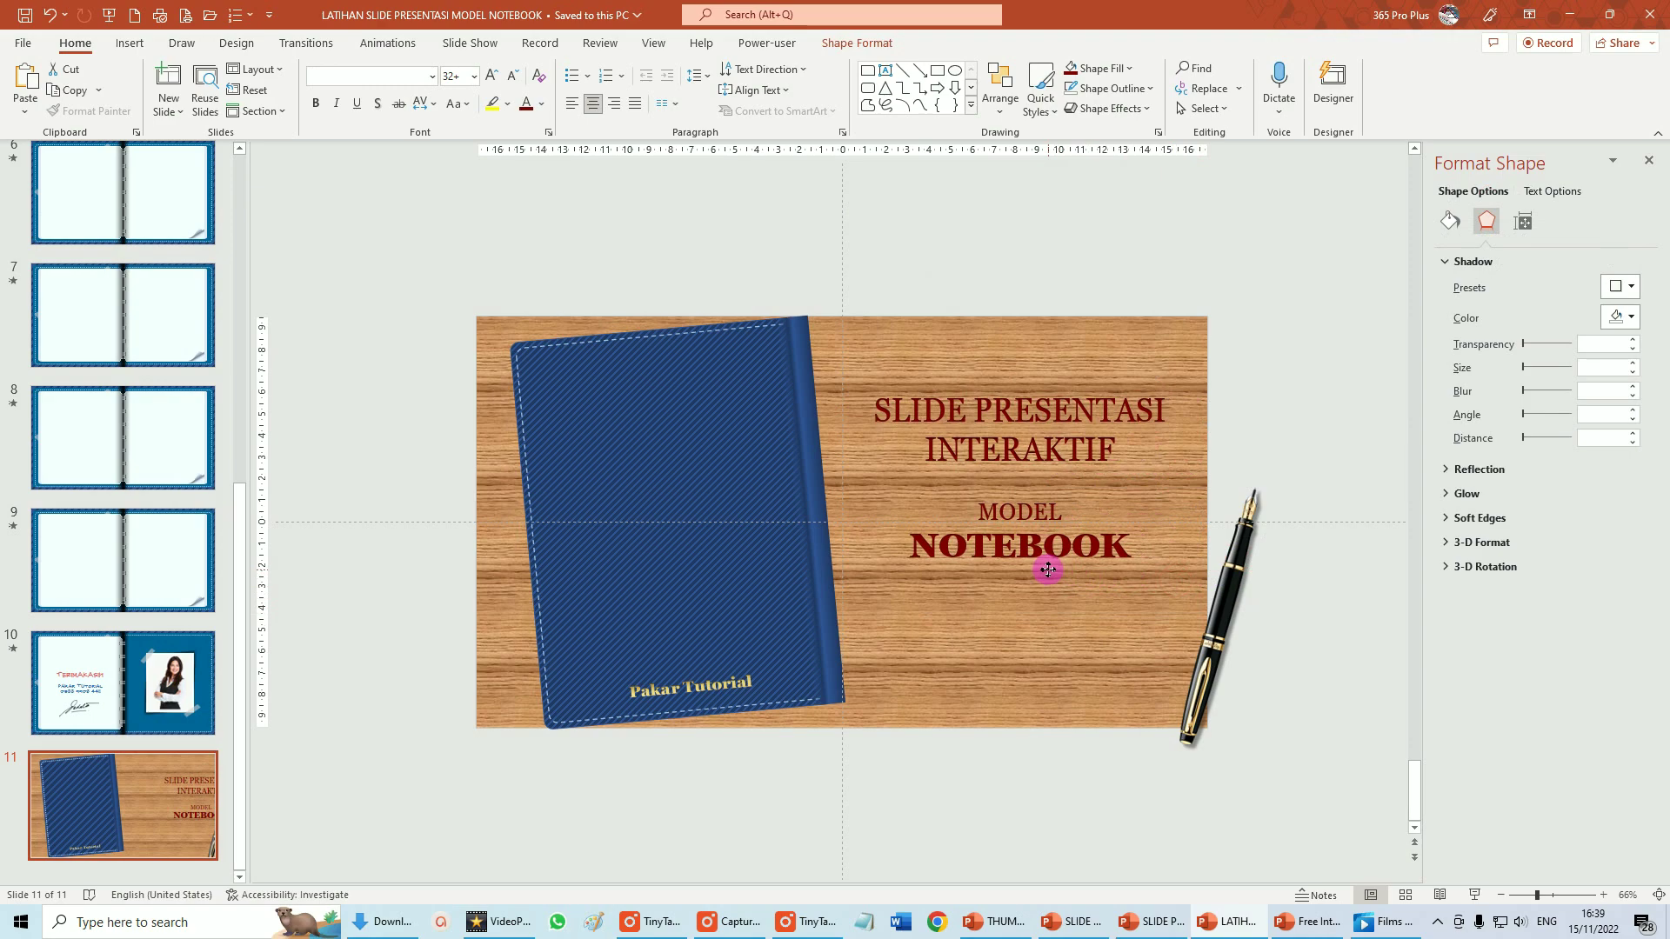
{"action": "left_click_drag", "start_coordinate": [1048, 569], "coordinate": [1045, 635]}
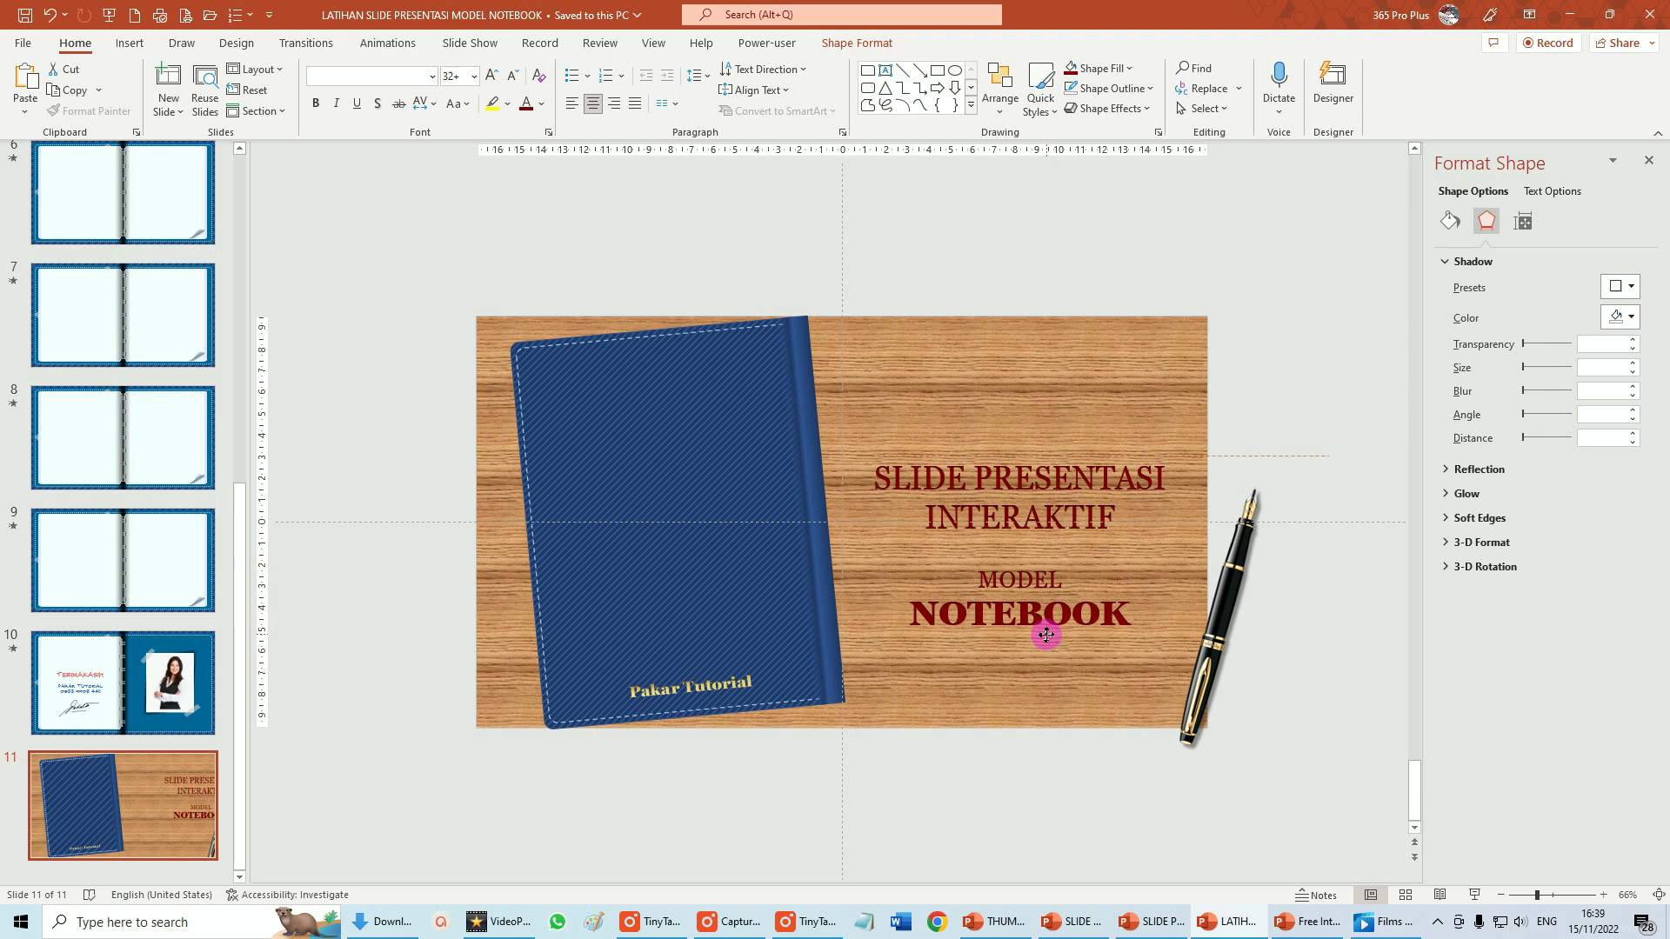
{"action": "left_click", "coordinate": [1229, 617]}
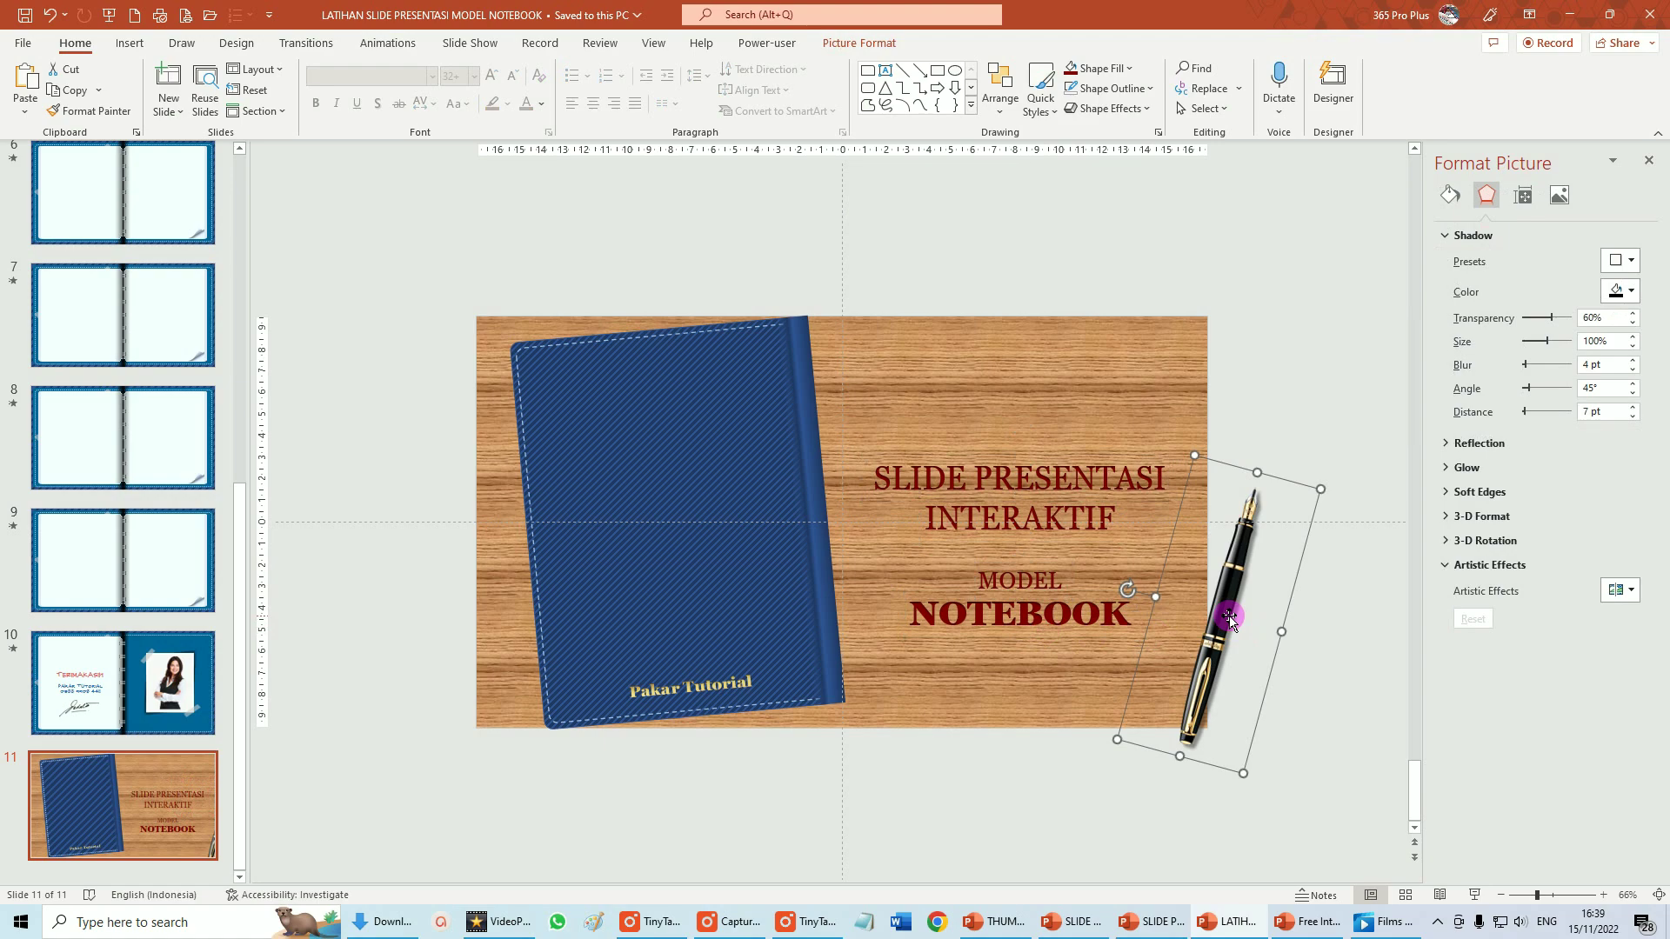
Lay the fountain pen diagonally across the blue notebook cover, above the 'Pakar Tutorial' label
{"action": "left_click_drag", "start_coordinate": [1229, 617], "coordinate": [625, 572]}
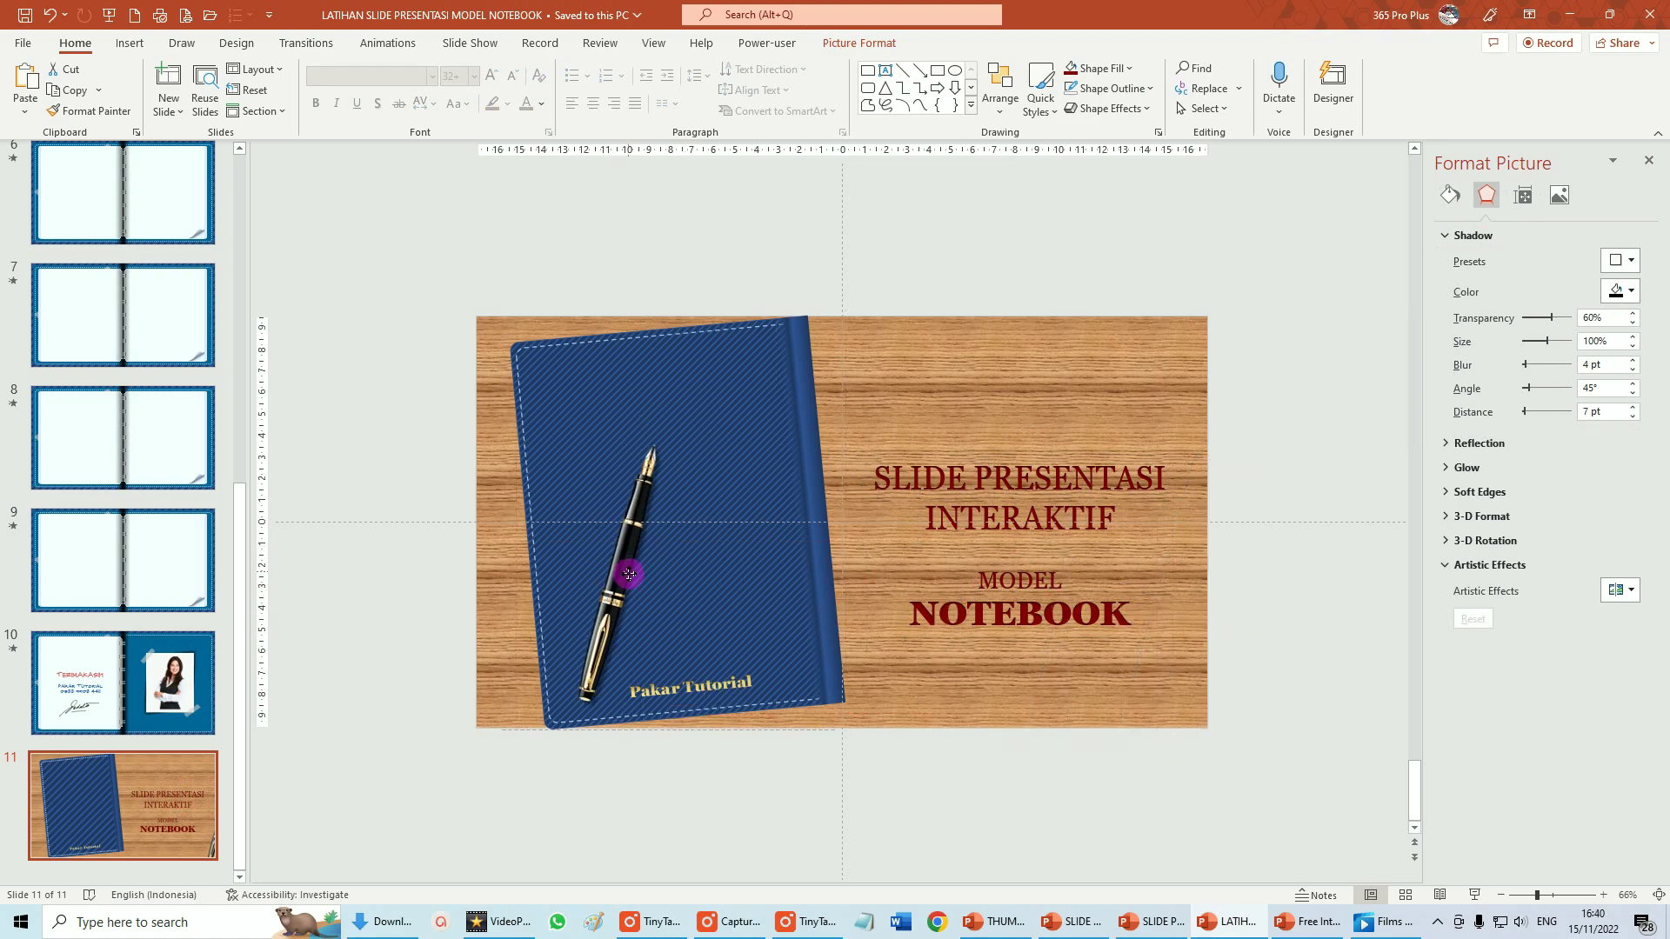
{"action": "left_click_drag", "start_coordinate": [624, 571], "coordinate": [634, 581]}
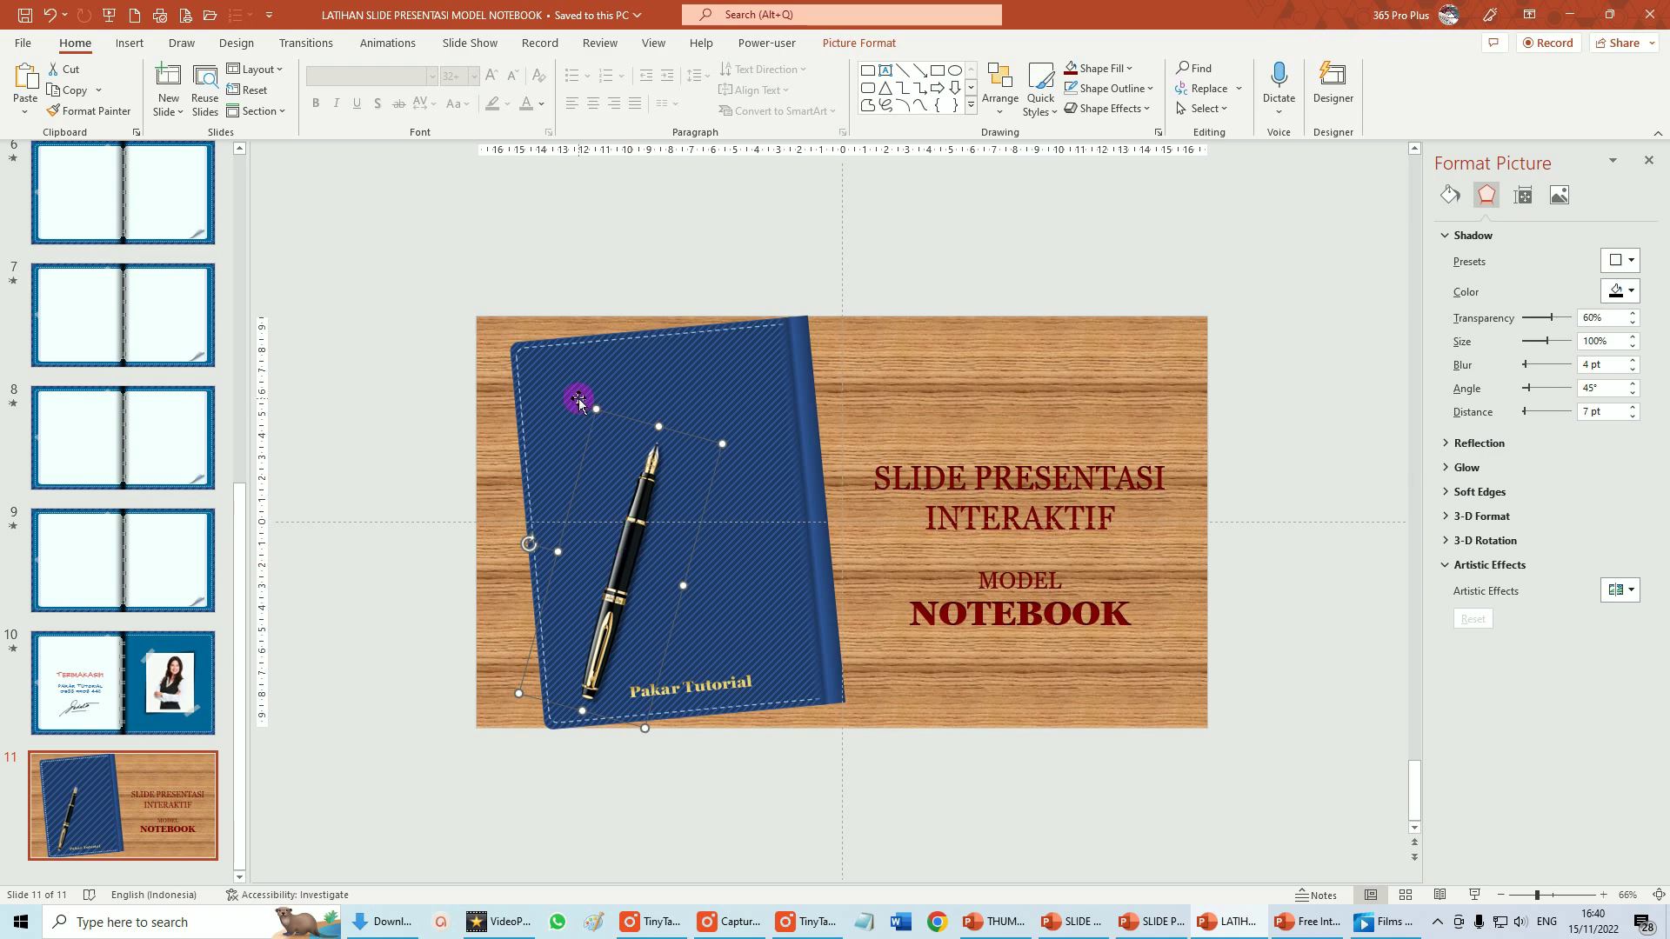
{"action": "left_click", "coordinate": [401, 48]}
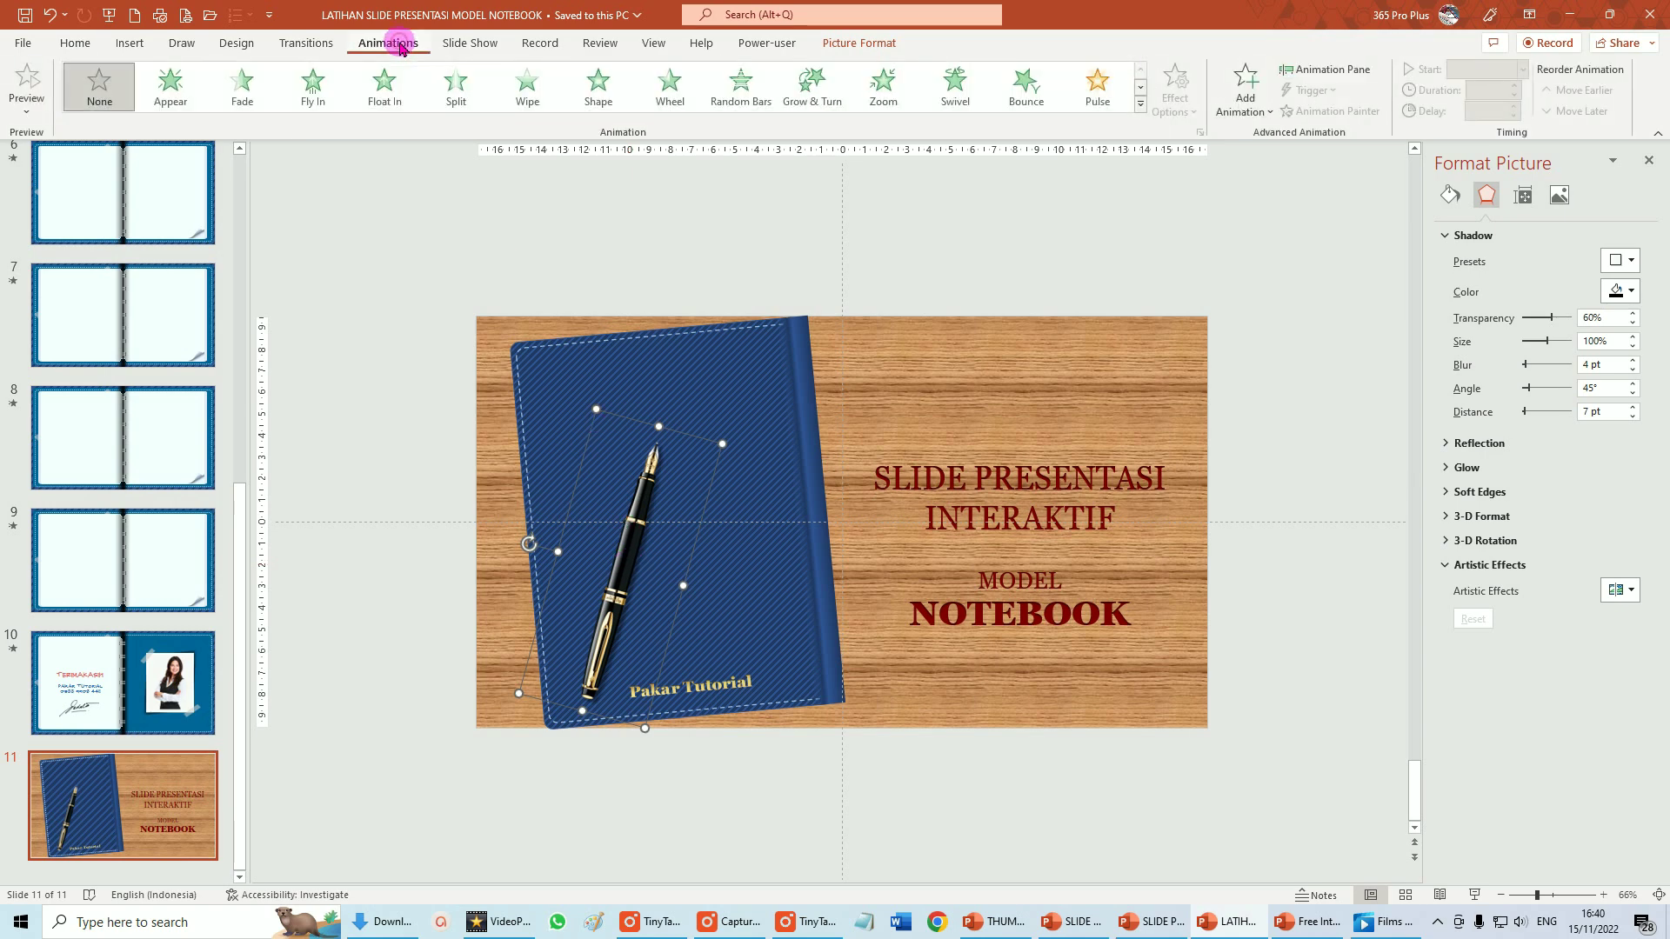
Give the pen a Bounce entrance animation that starts With Previous
{"action": "left_click", "coordinate": [1030, 102]}
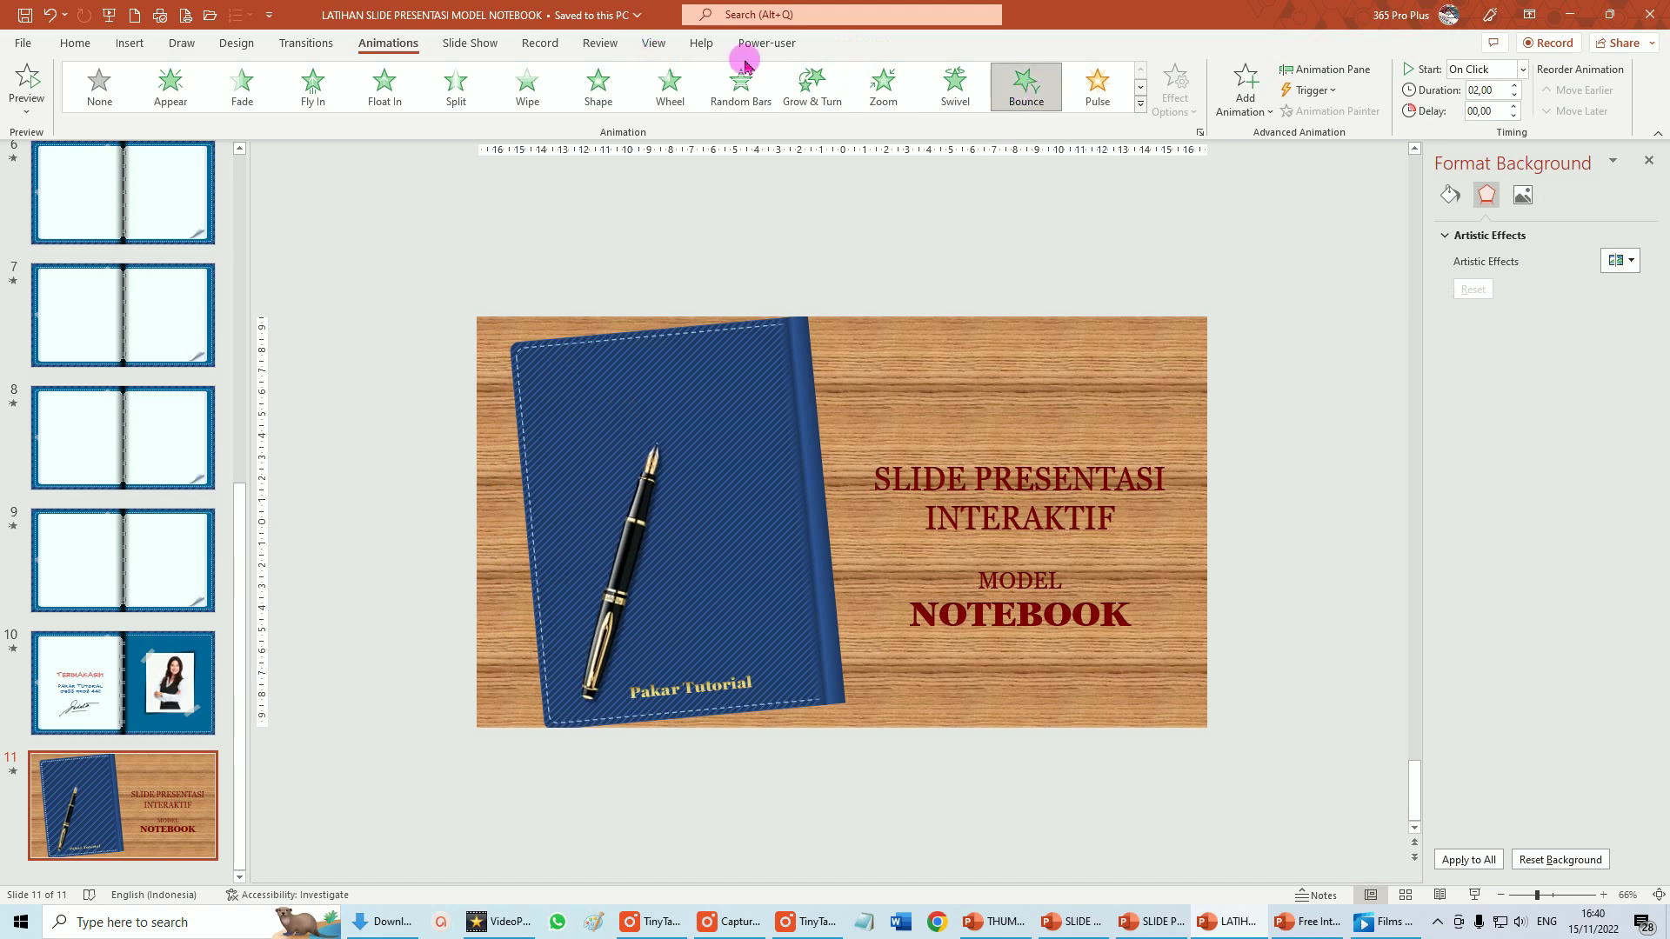
{"action": "left_click", "coordinate": [1523, 69]}
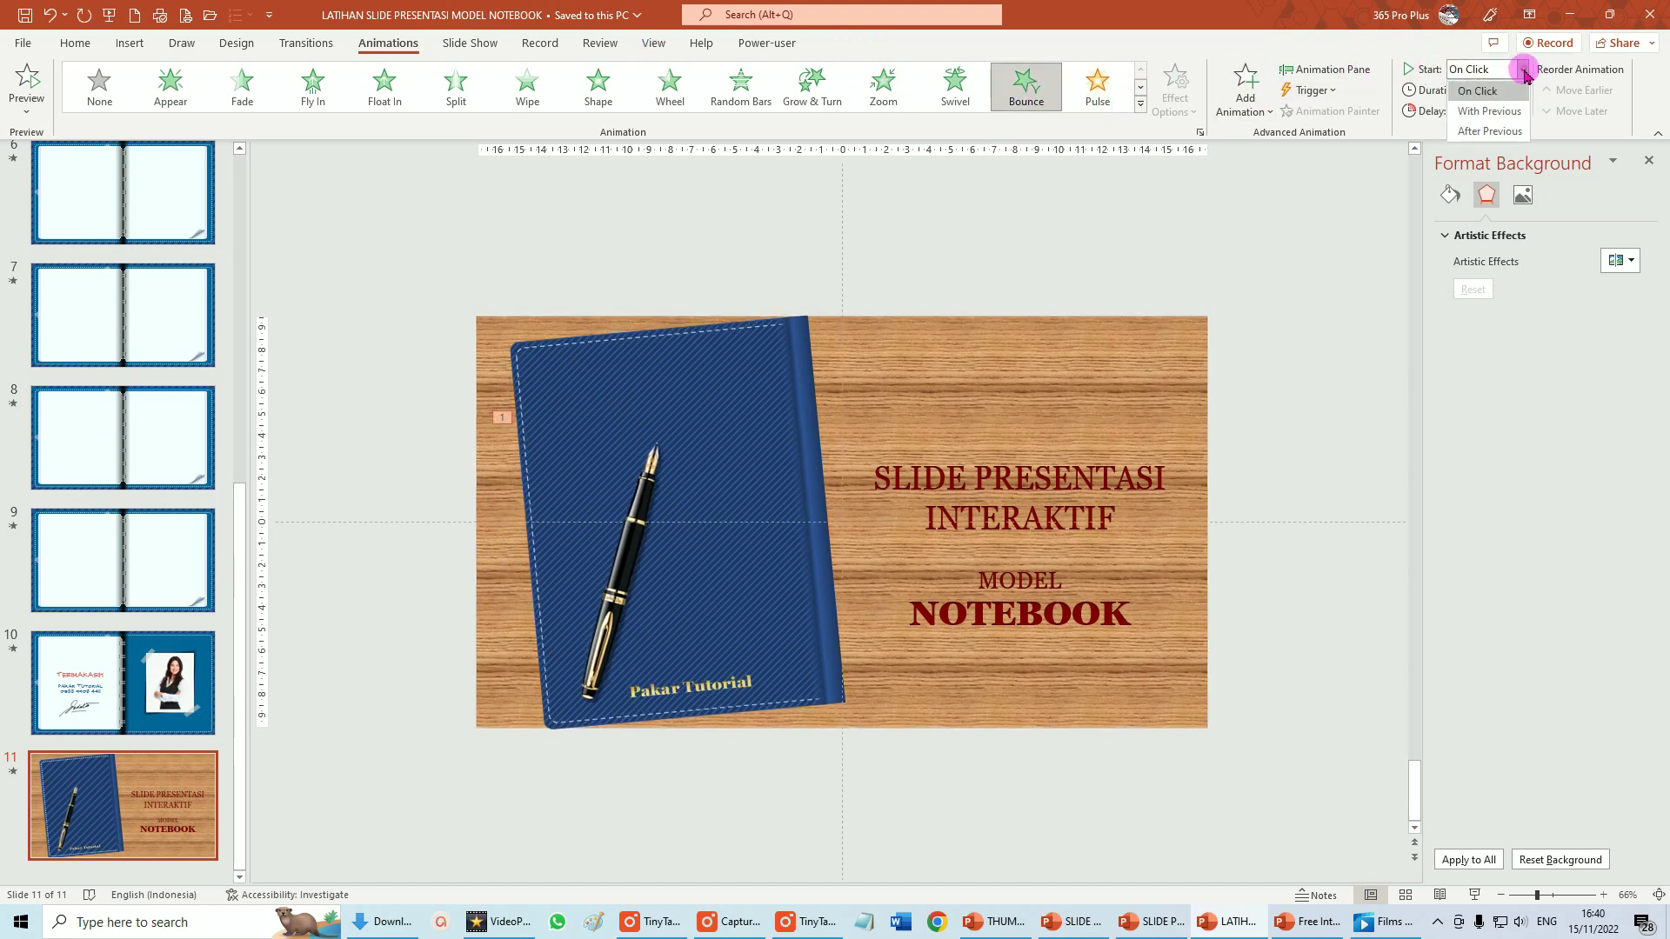
{"action": "left_click", "coordinate": [1504, 113]}
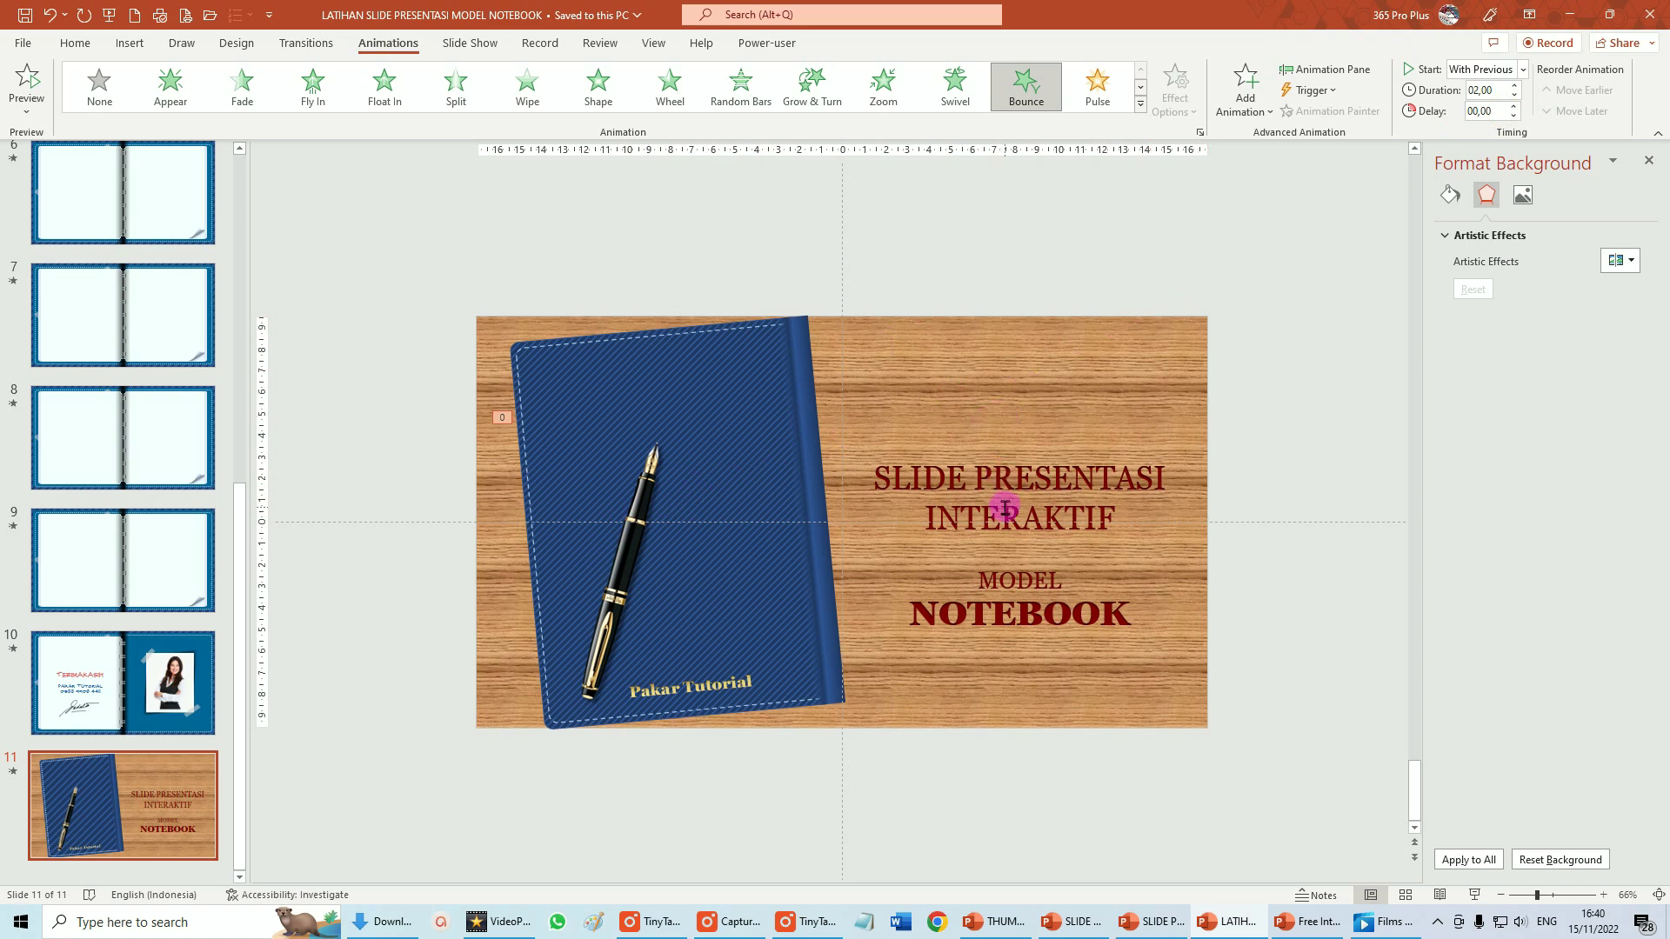
{"action": "left_click", "coordinate": [1043, 475]}
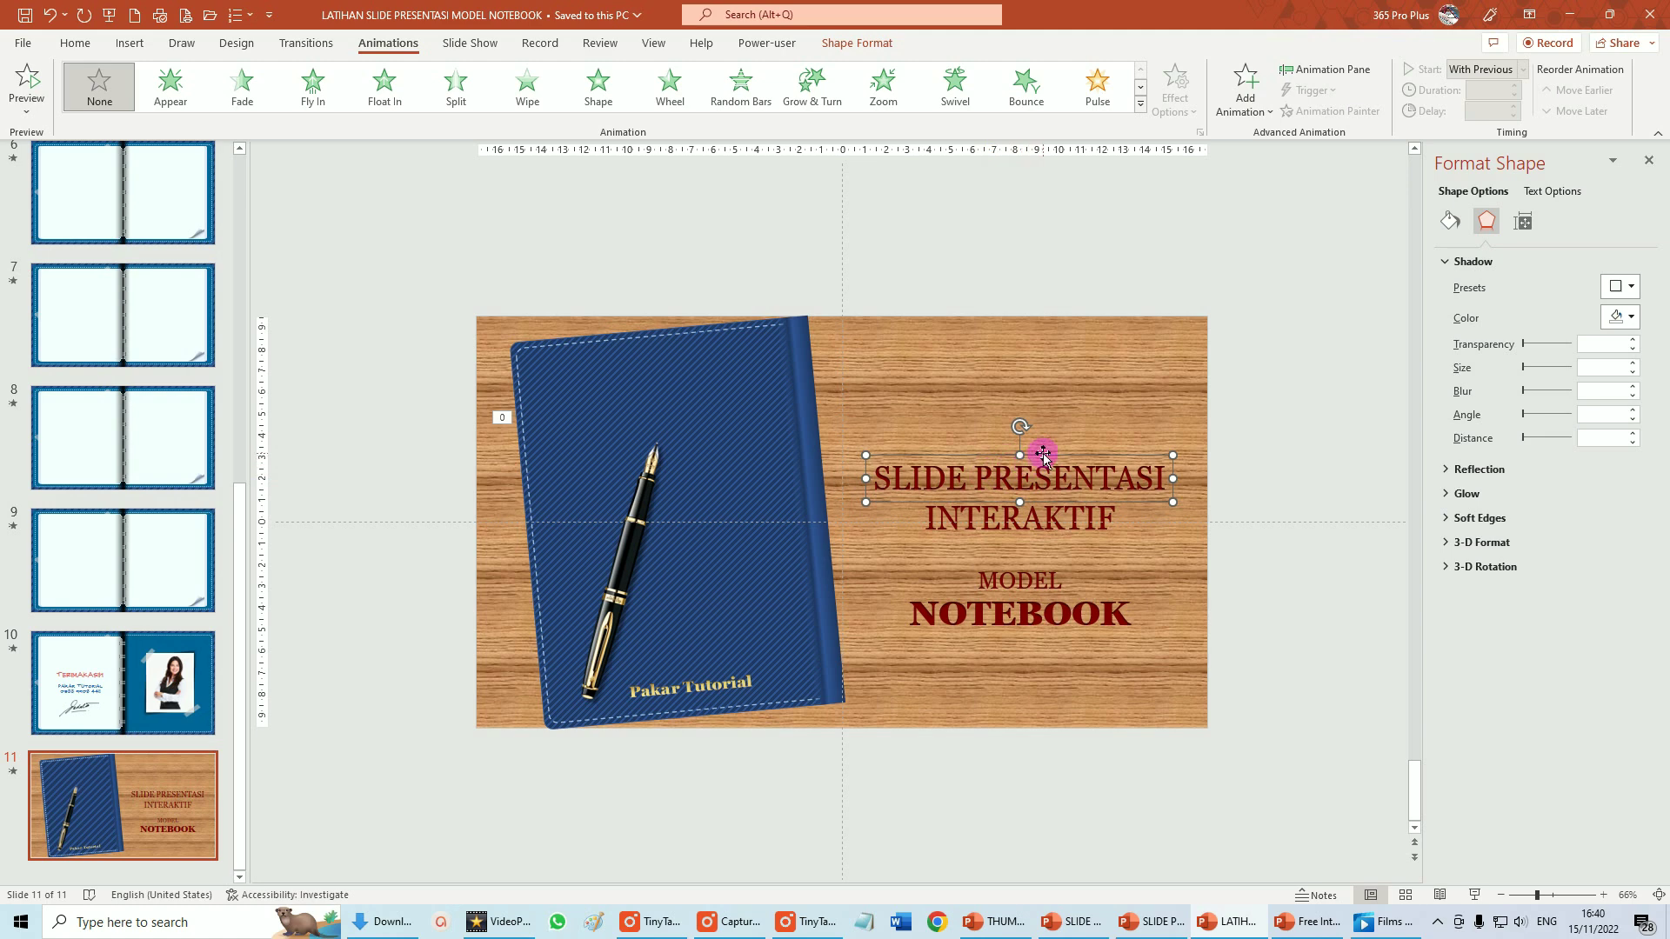
Copy the title box into a 72 pt Blacksword 'Terimakasih' heading placed above the title
{"action": "left_click_drag", "start_coordinate": [1047, 460], "coordinate": [1048, 400]}
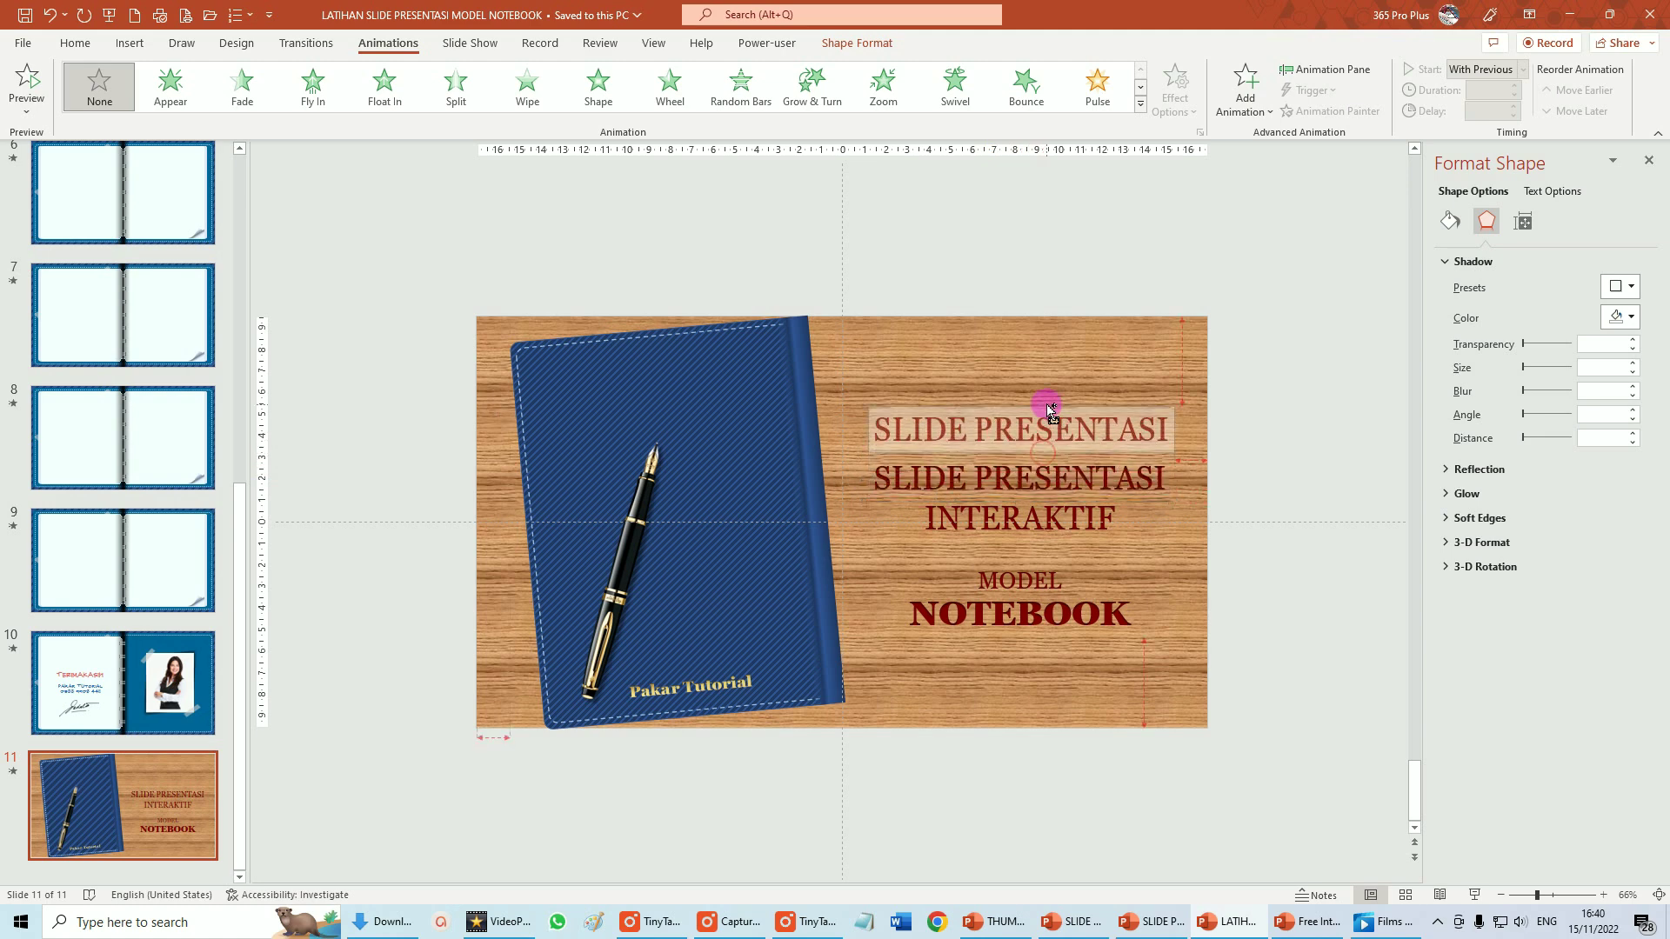
{"action": "type", "text": "Terimakasih"}
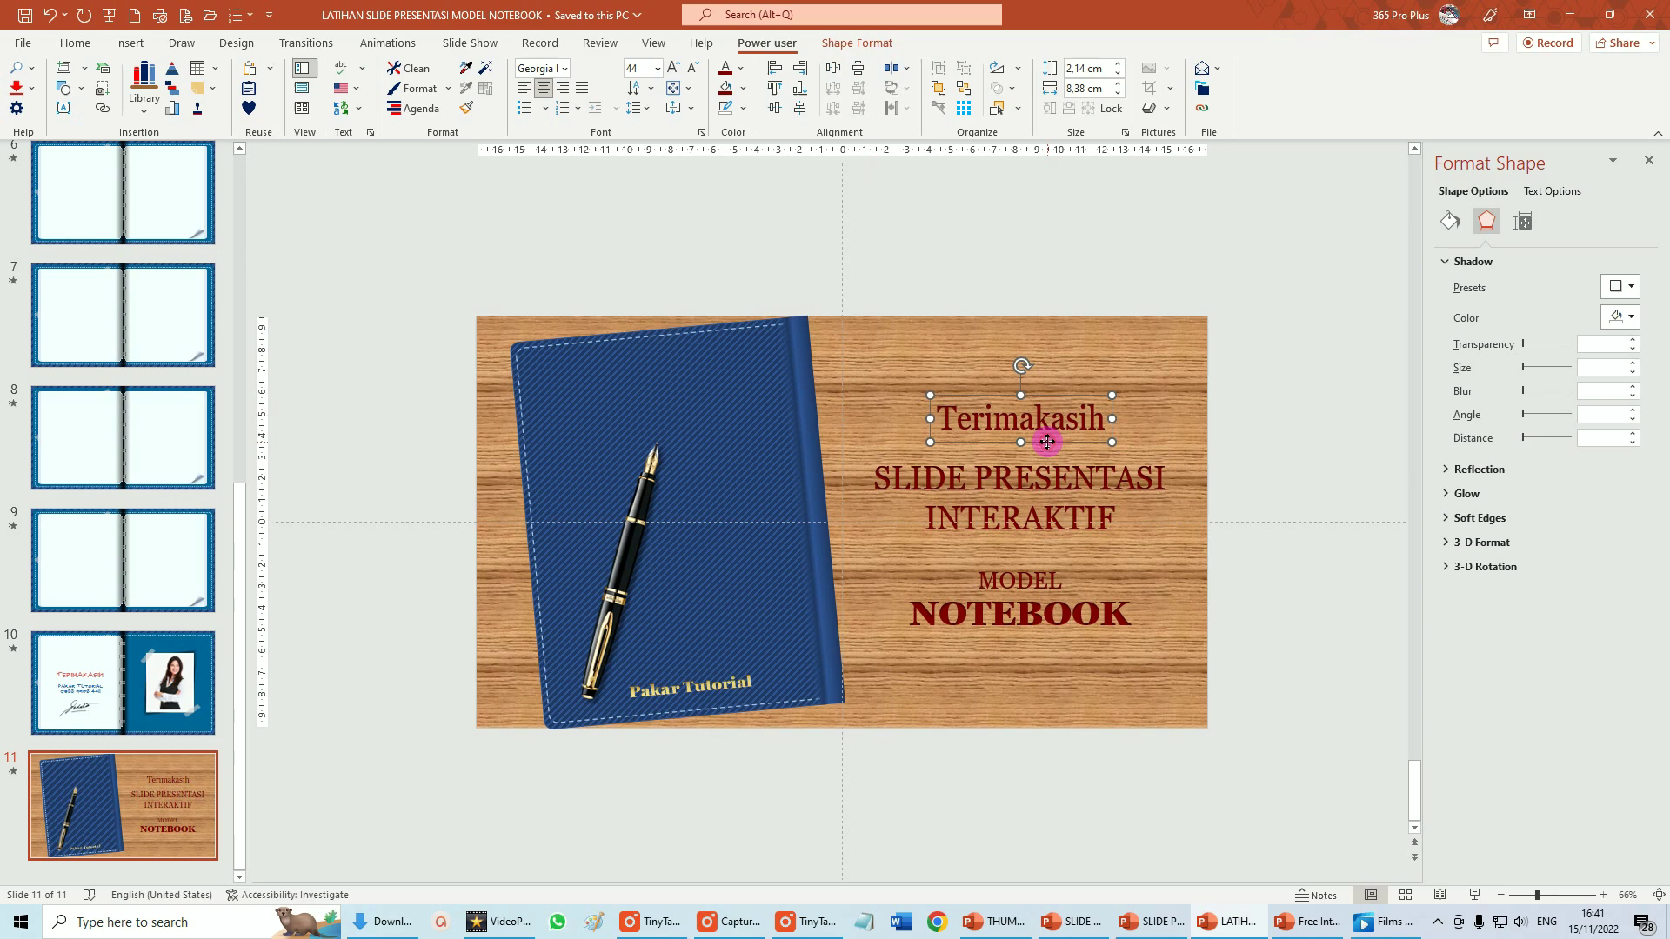
{"action": "left_click", "coordinate": [563, 68]}
{"action": "left_click_drag", "start_coordinate": [766, 266], "coordinate": [765, 152]}
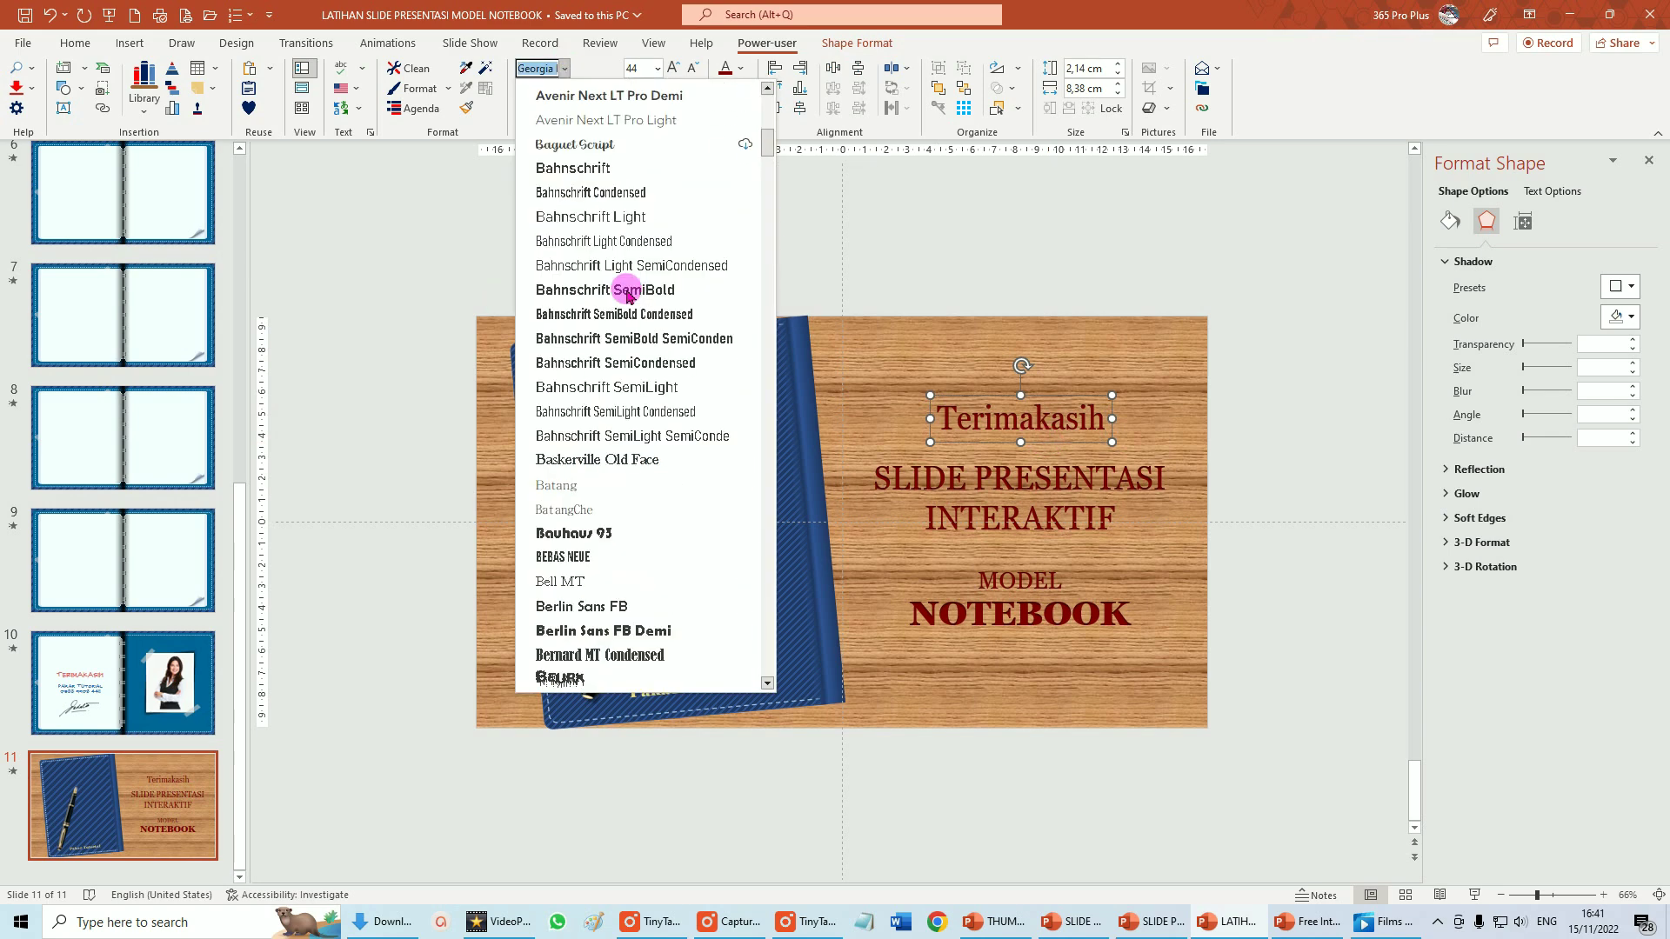
{"action": "scroll", "coordinate": [614, 287], "scroll_direction": "down", "scroll_amount": 3}
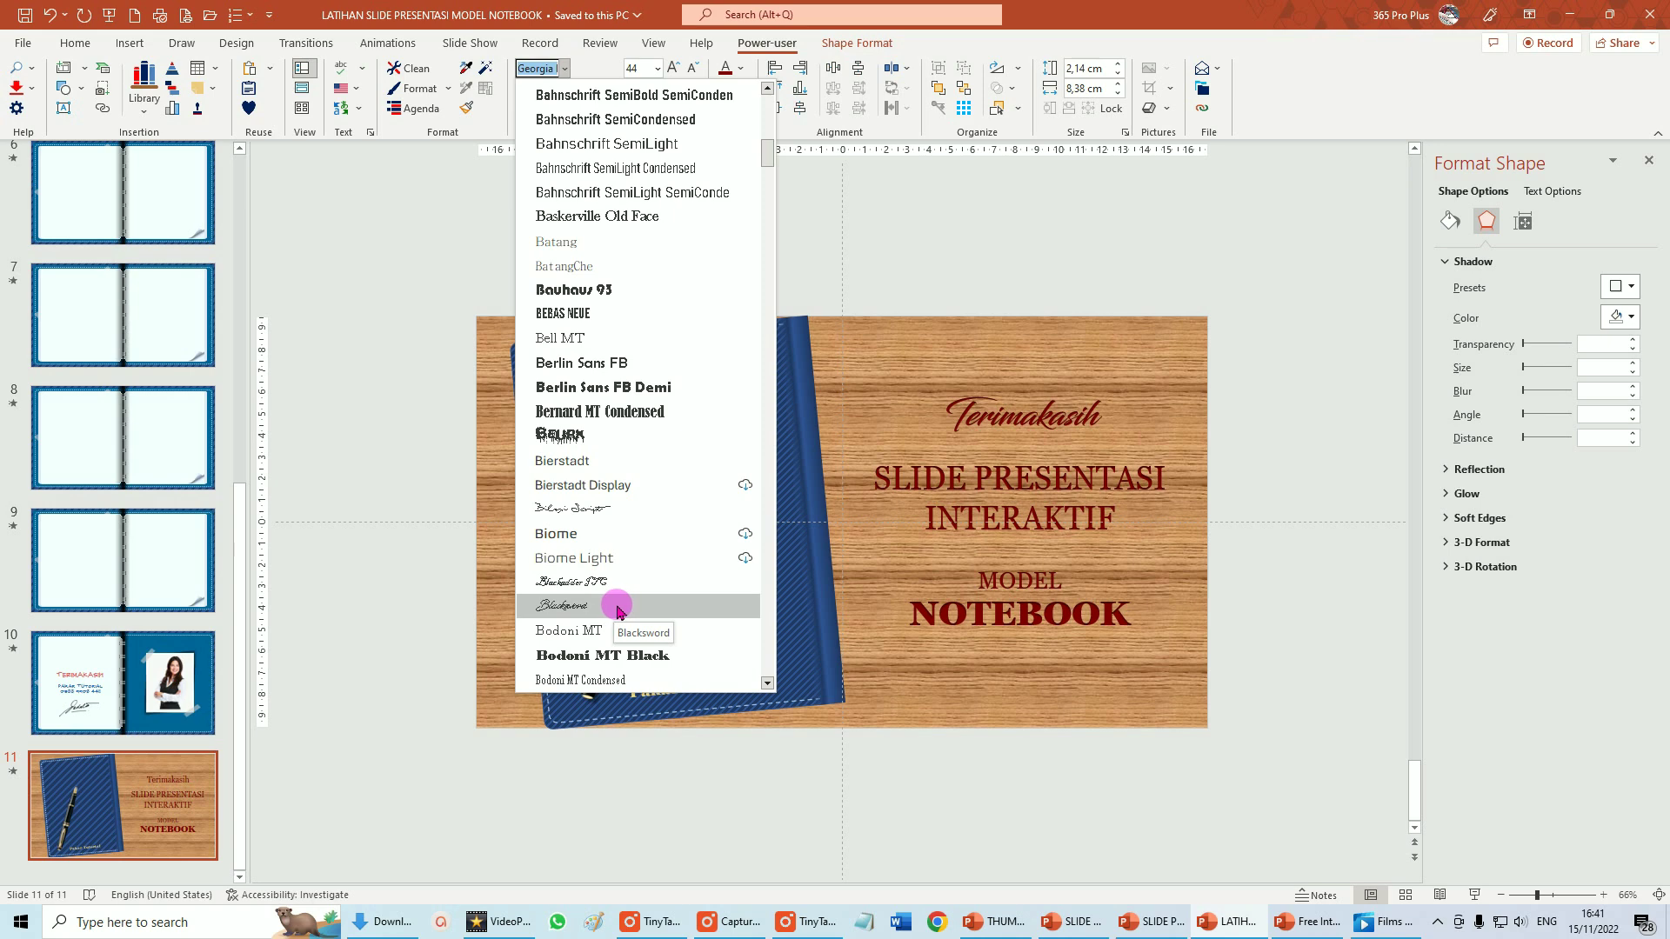
{"action": "left_click", "coordinate": [617, 606]}
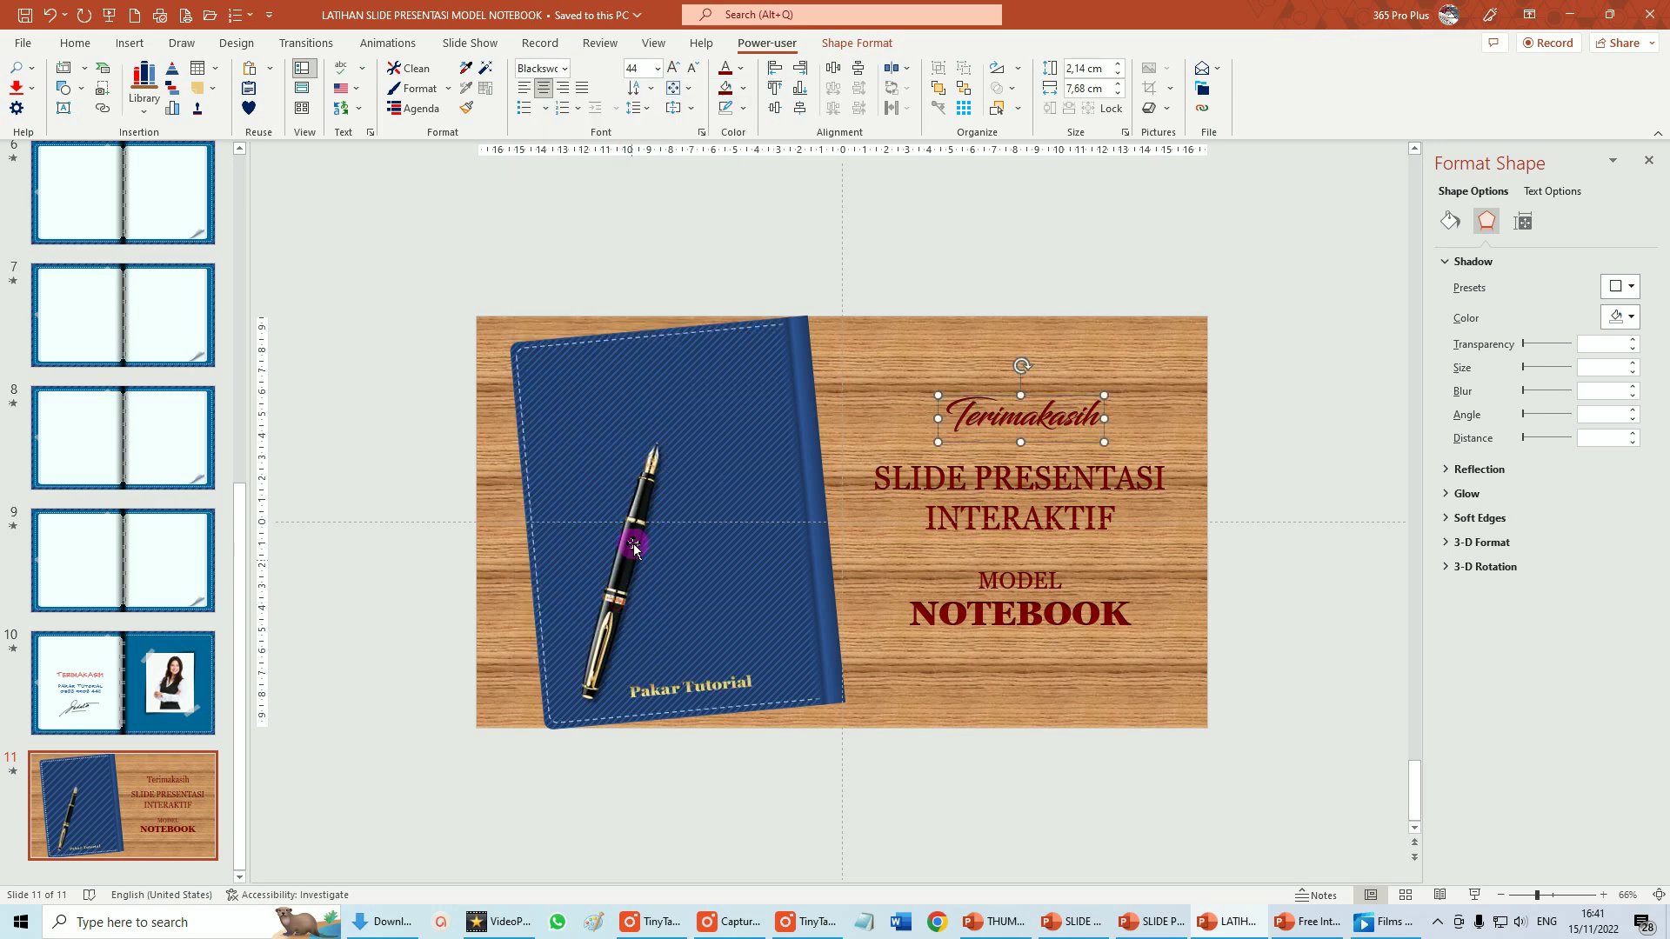
{"action": "left_click", "coordinate": [659, 70]}
{"action": "left_click", "coordinate": [641, 491]}
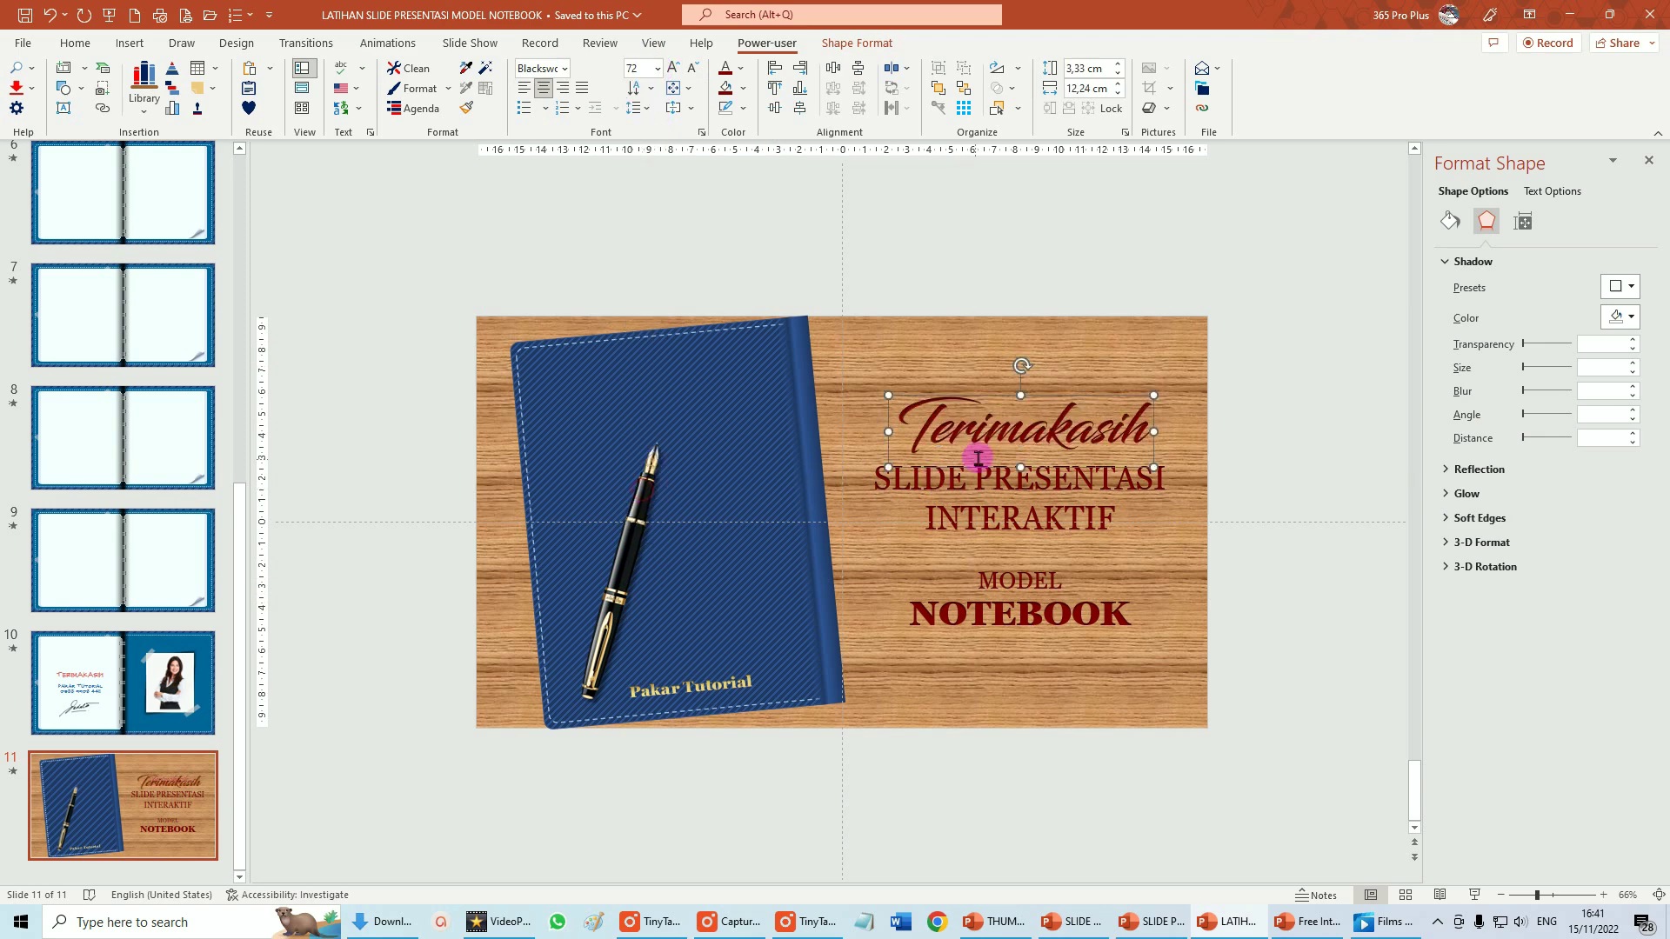
{"action": "left_click_drag", "start_coordinate": [1038, 398], "coordinate": [1016, 374]}
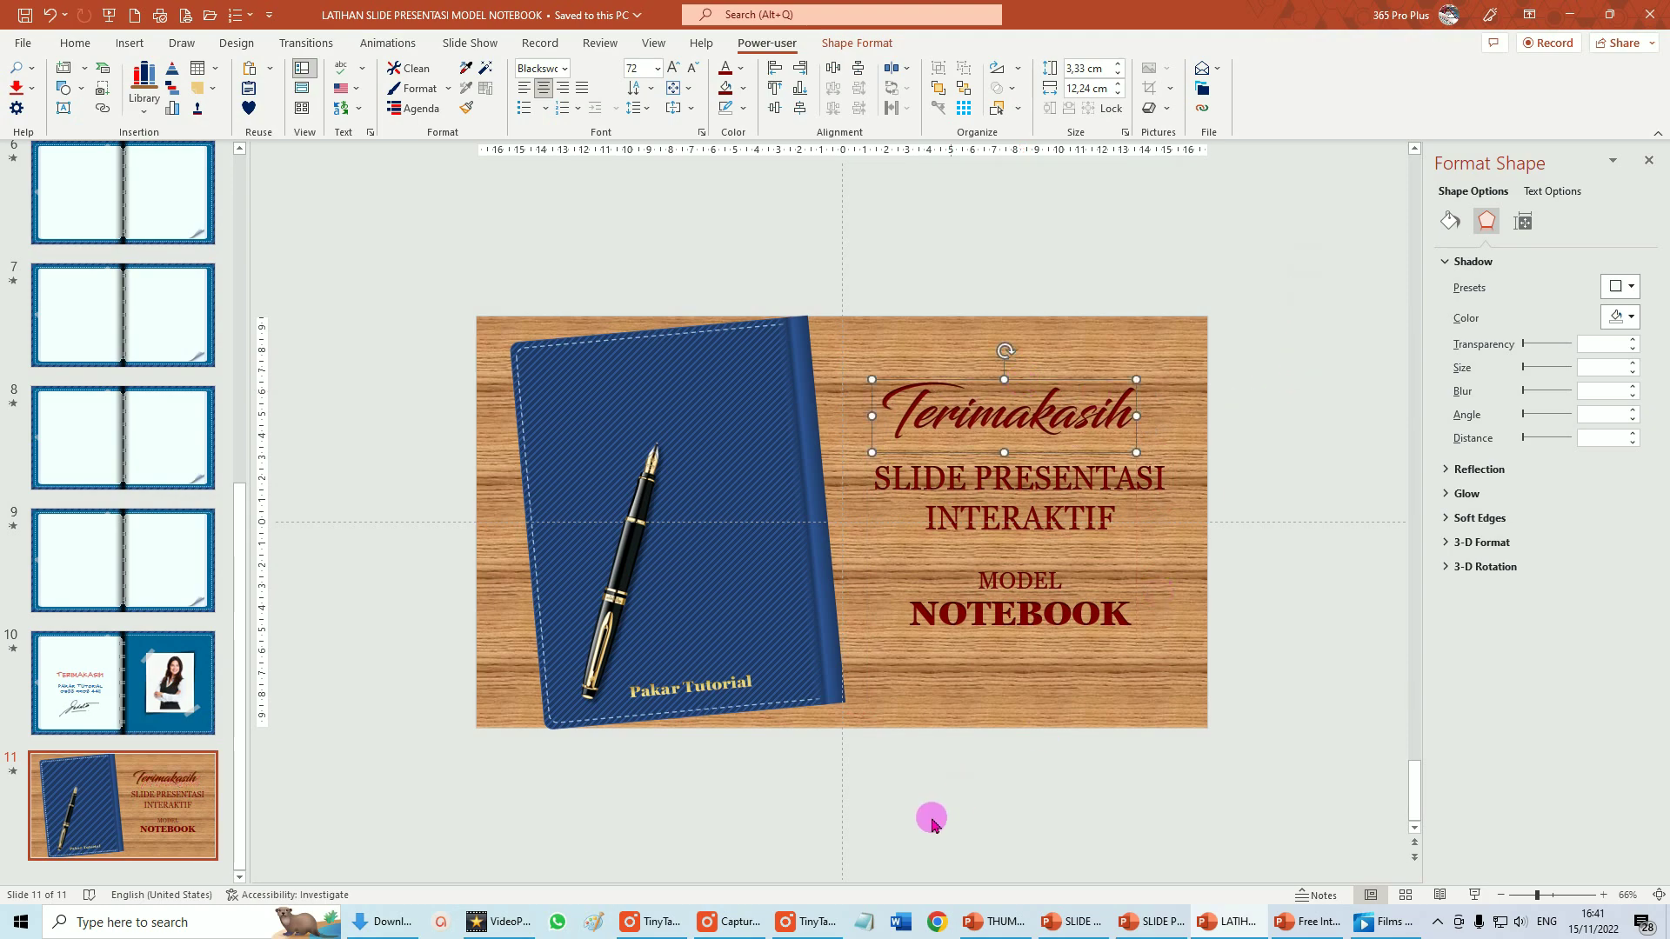
{"action": "left_click", "coordinate": [886, 824]}
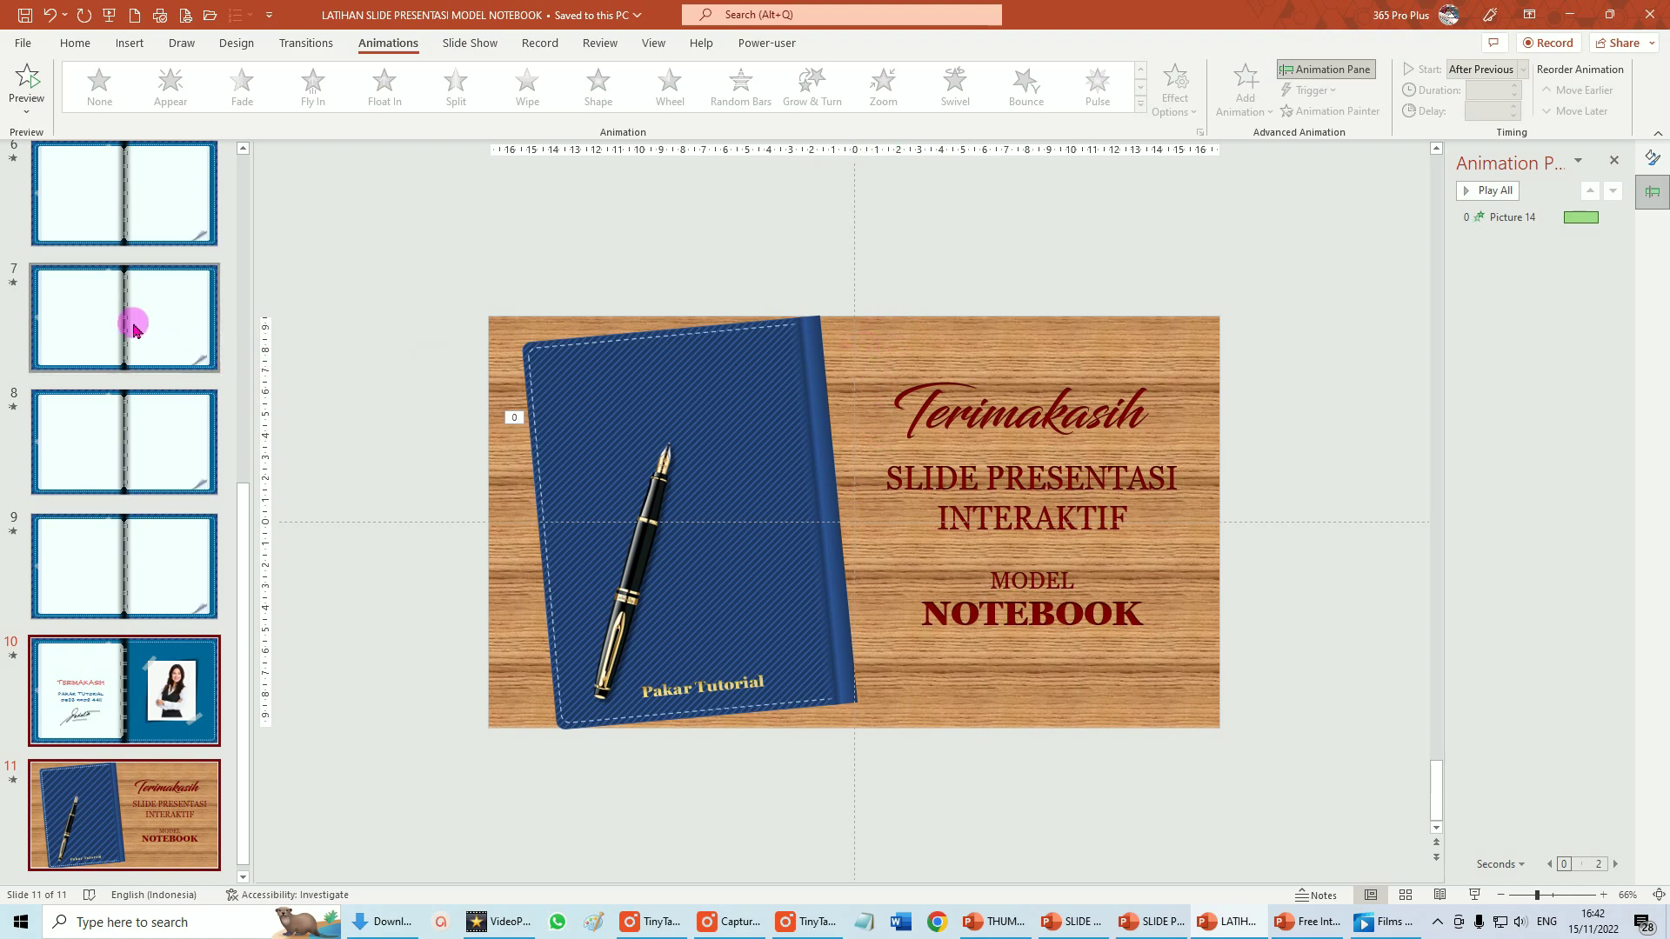
Delete the pale-wood opening slide from the deck
{"action": "scroll", "coordinate": [130, 329], "scroll_direction": "up", "scroll_amount": 5}
{"action": "left_click", "coordinate": [91, 328]}
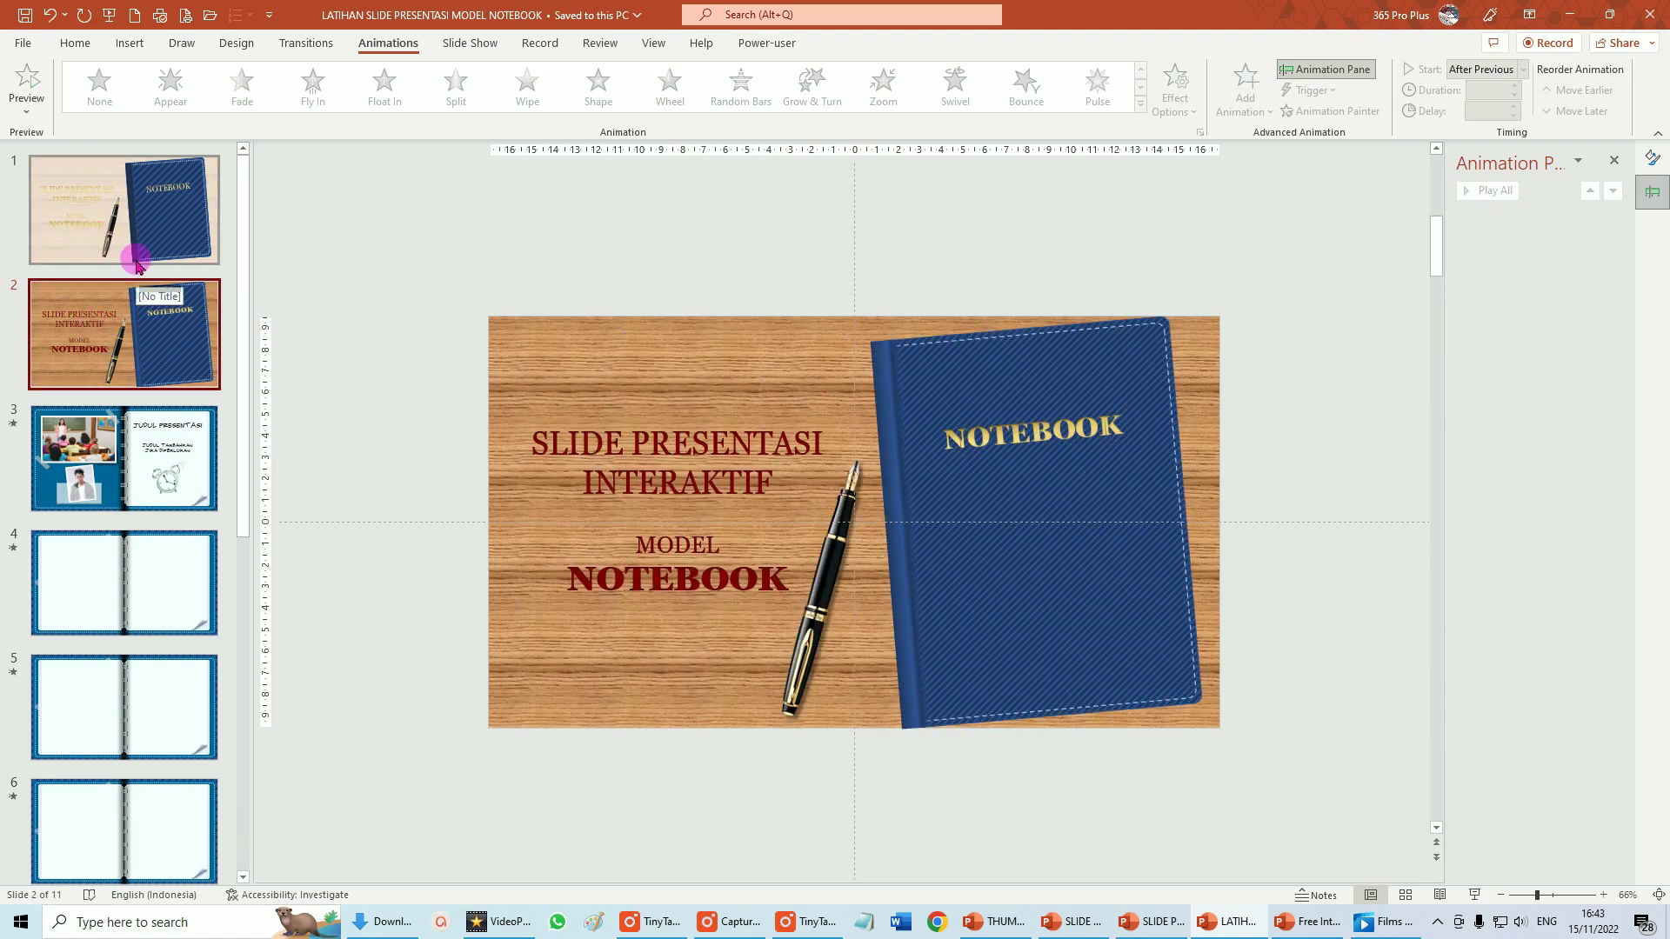
{"action": "left_click", "coordinate": [67, 248]}
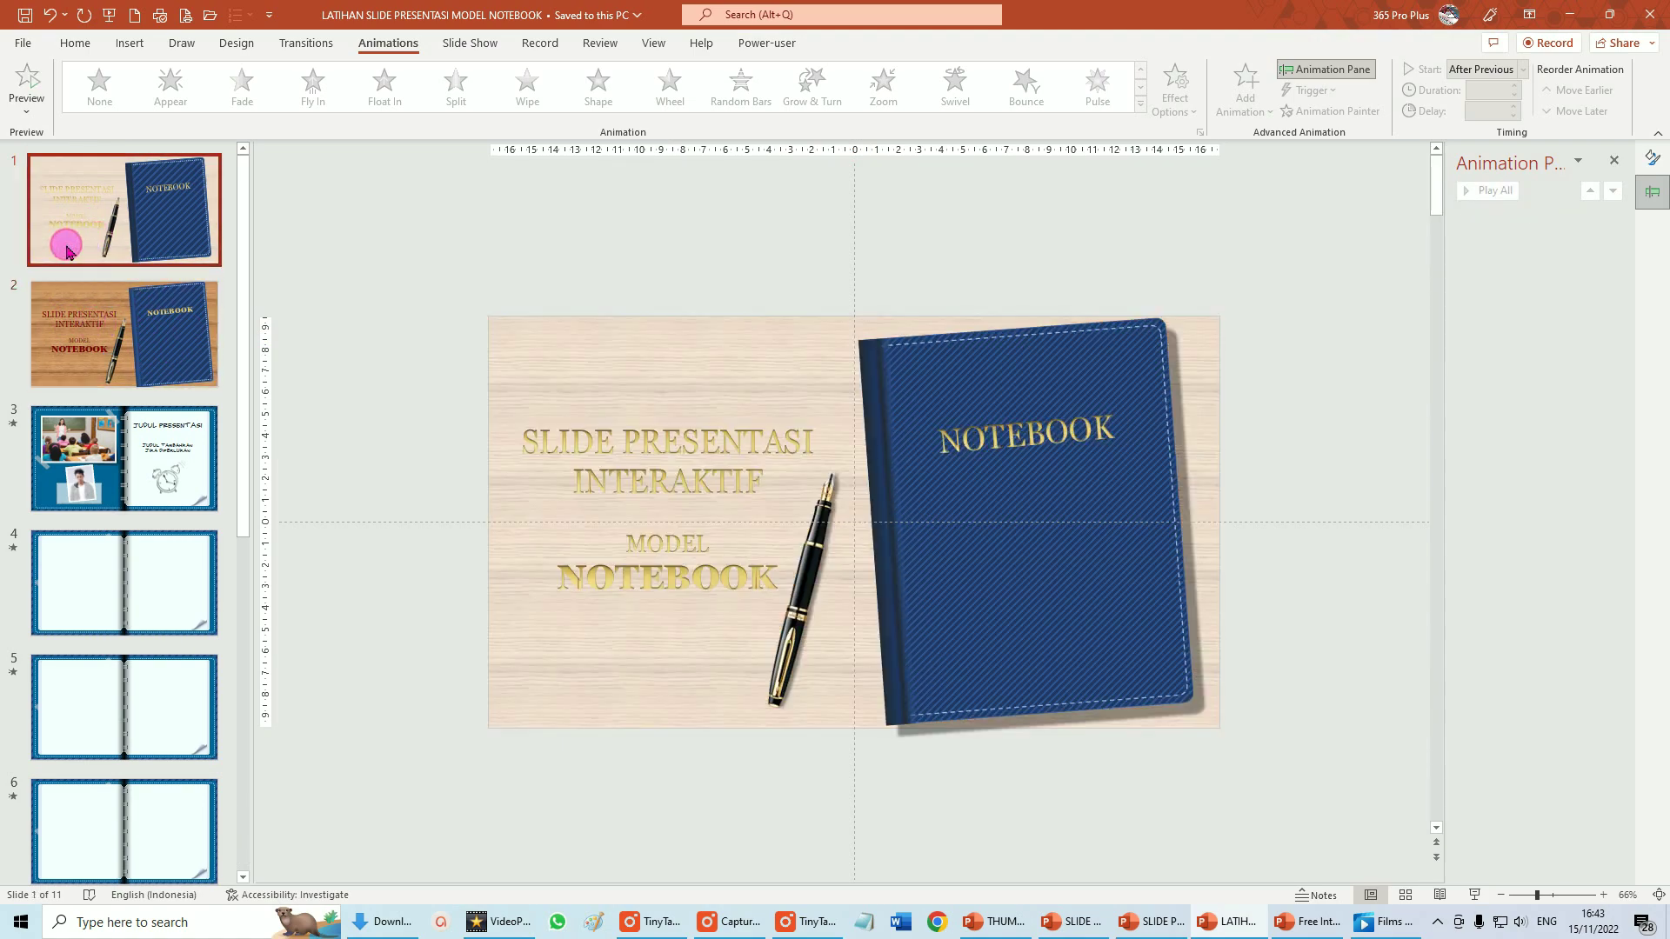
{"action": "key", "text": "Delete"}
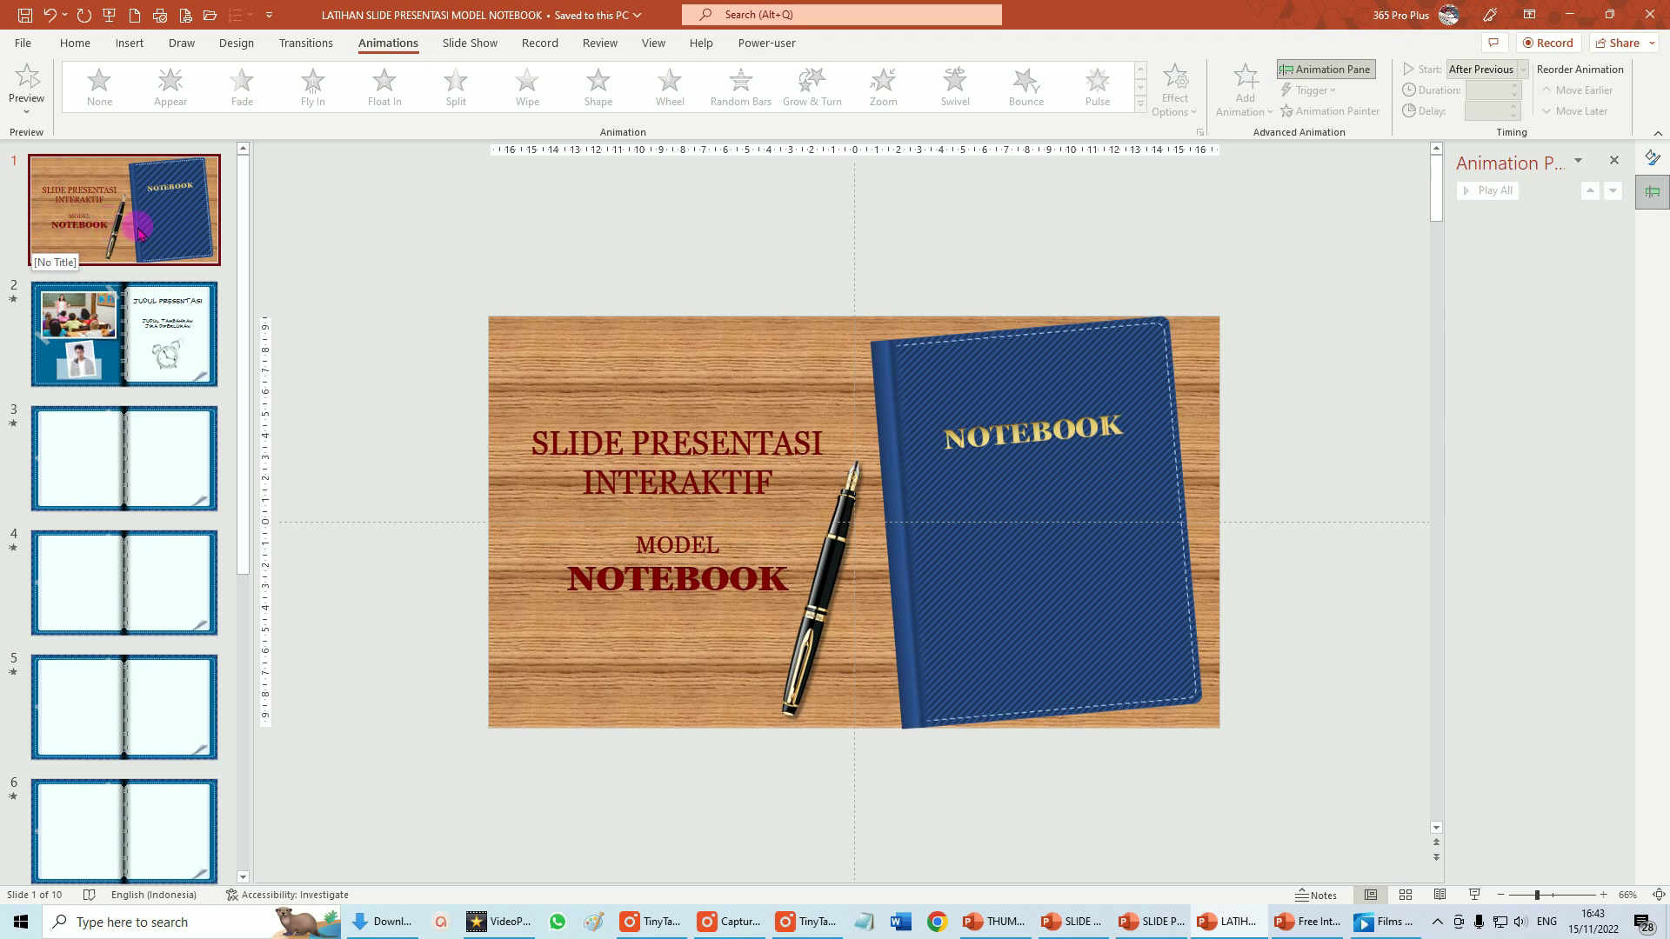
Return to slide 10, the Terimakasih closing slide, for editing
{"action": "scroll", "coordinate": [200, 592], "scroll_direction": "down", "scroll_amount": 5}
{"action": "scroll", "coordinate": [200, 592], "scroll_direction": "down", "scroll_amount": 1}
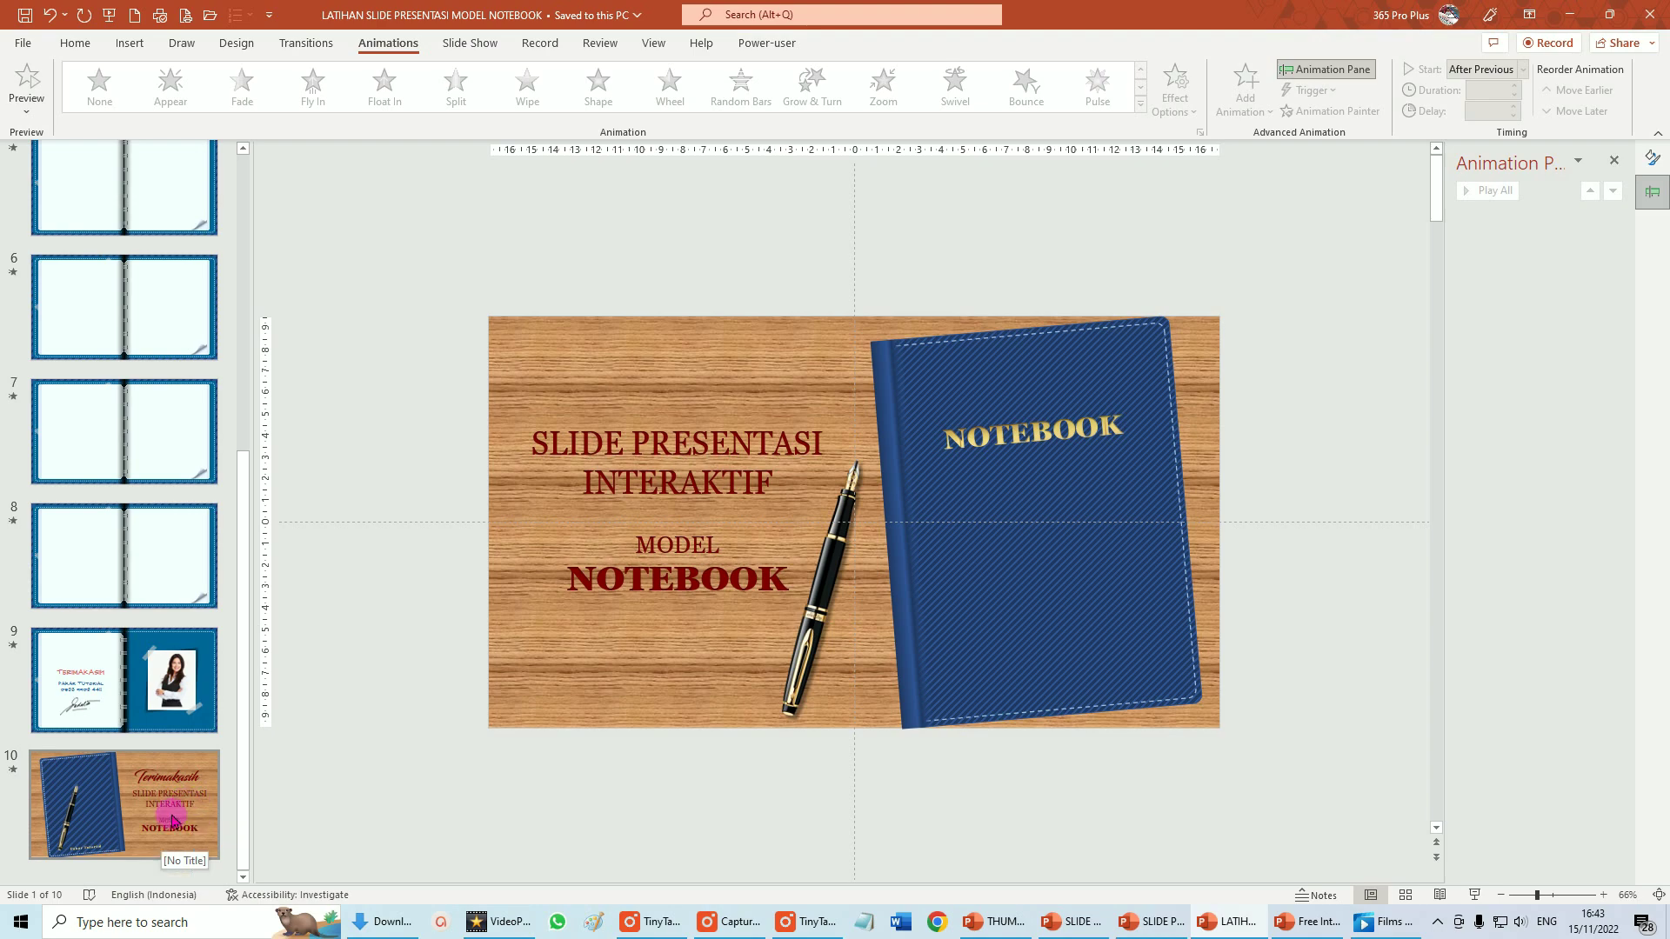
{"action": "left_click", "coordinate": [172, 820]}
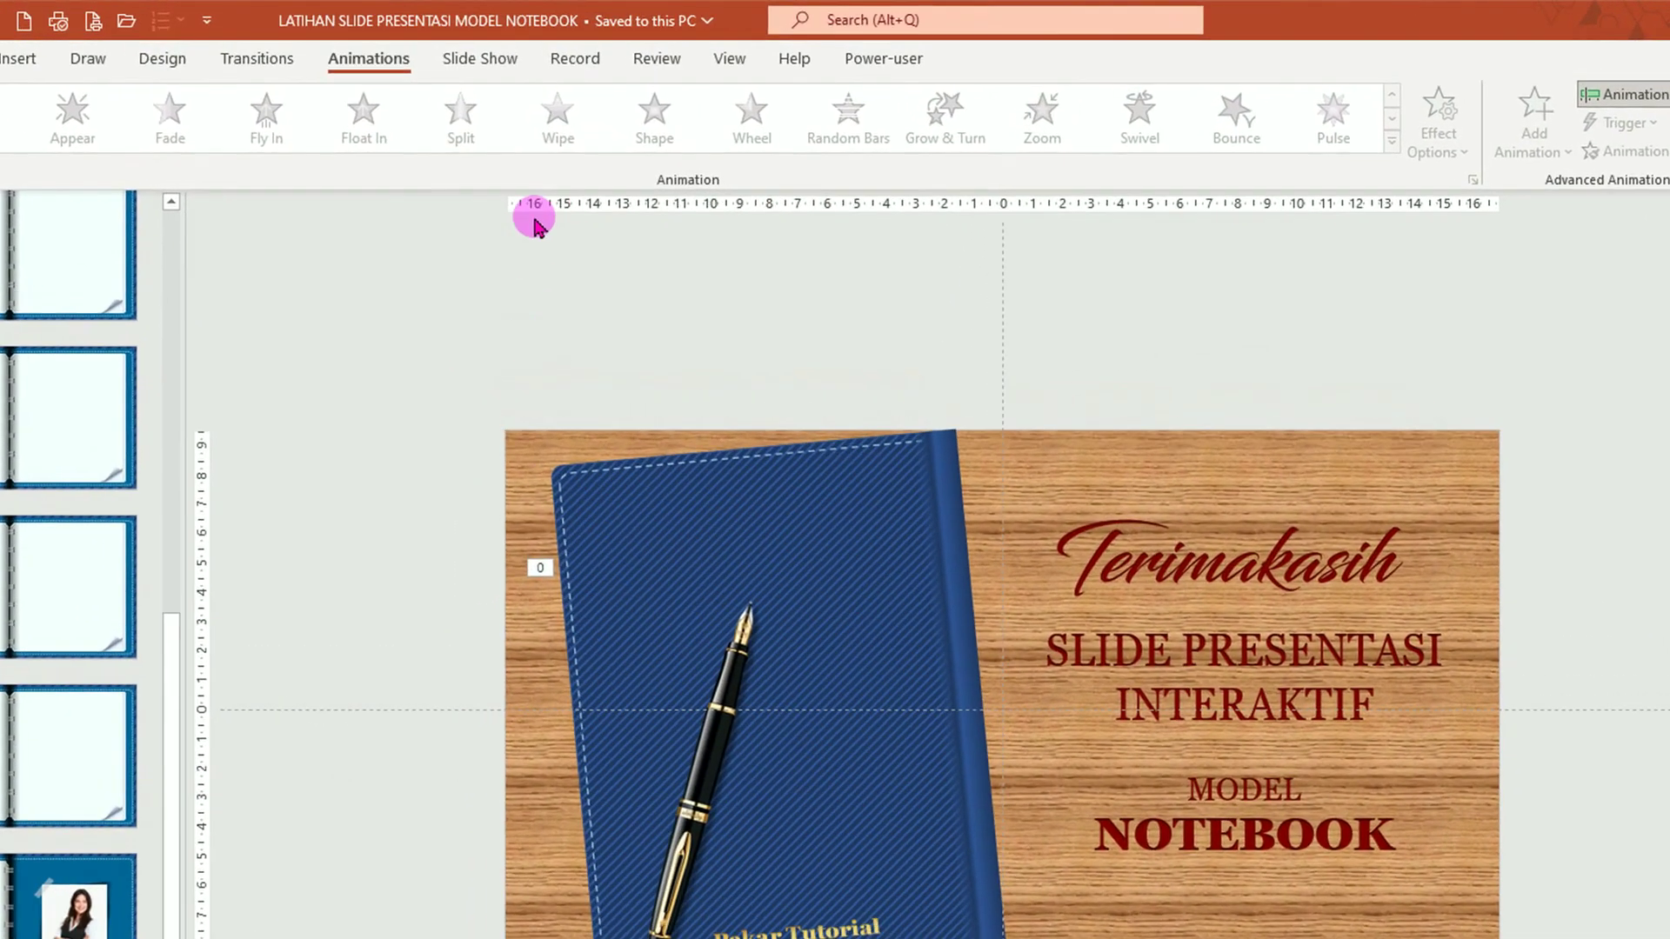
Apply a Page Curl transition to the closing slide and start the slide show from the beginning
{"action": "left_click", "coordinate": [261, 57]}
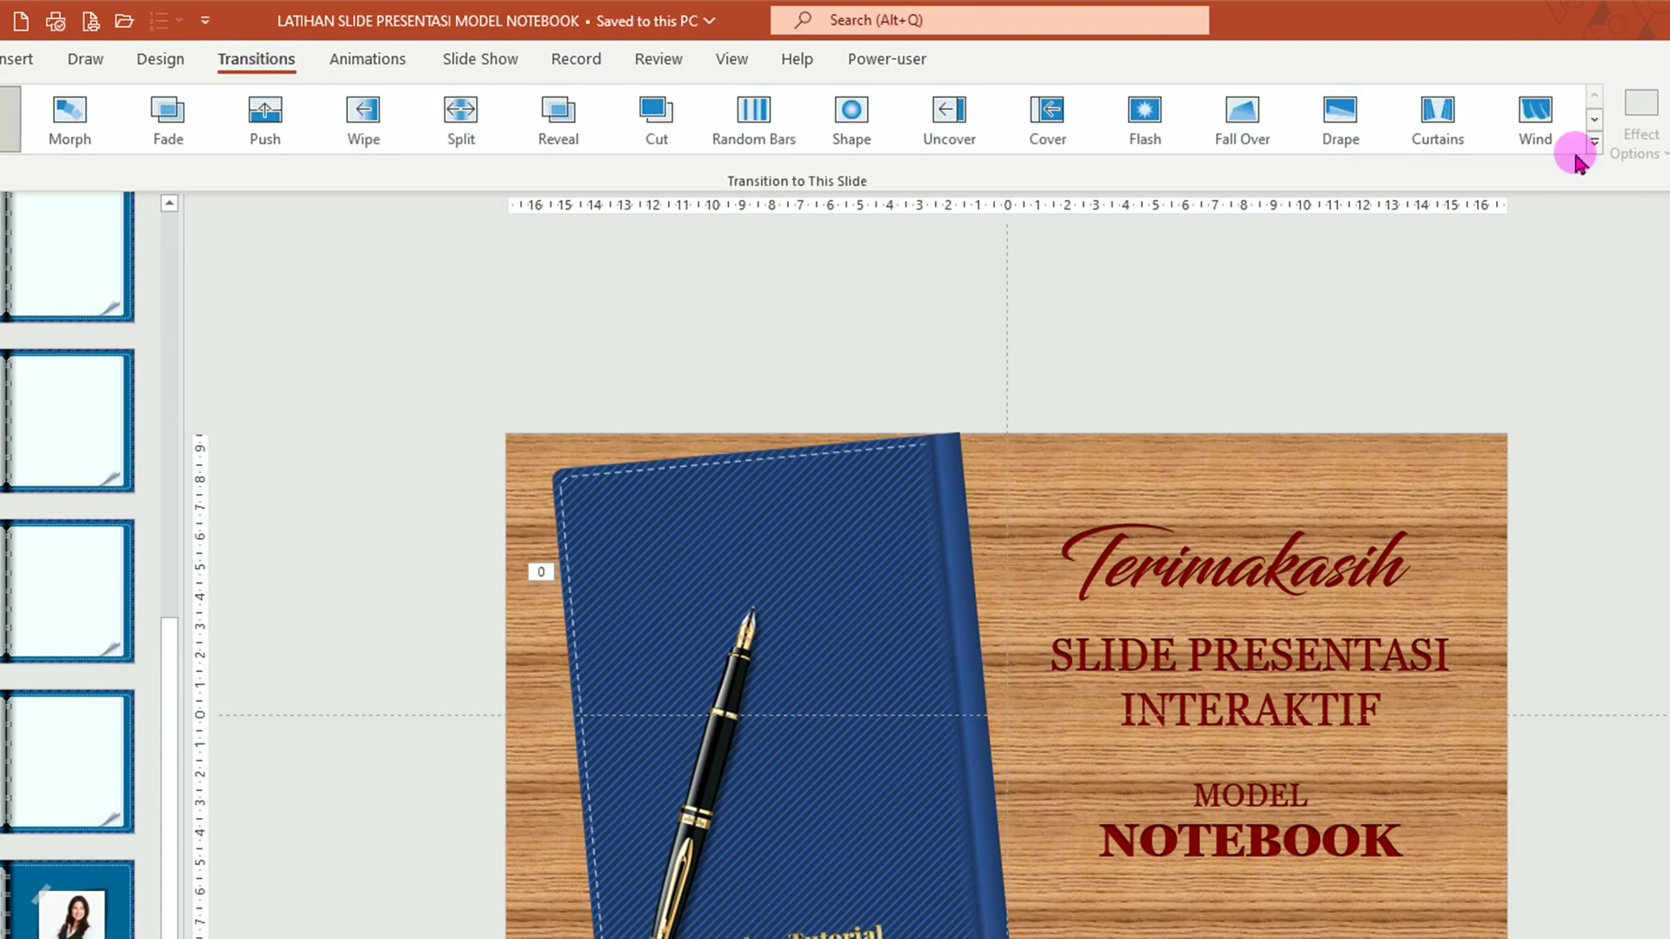
{"action": "left_click", "coordinate": [1594, 142]}
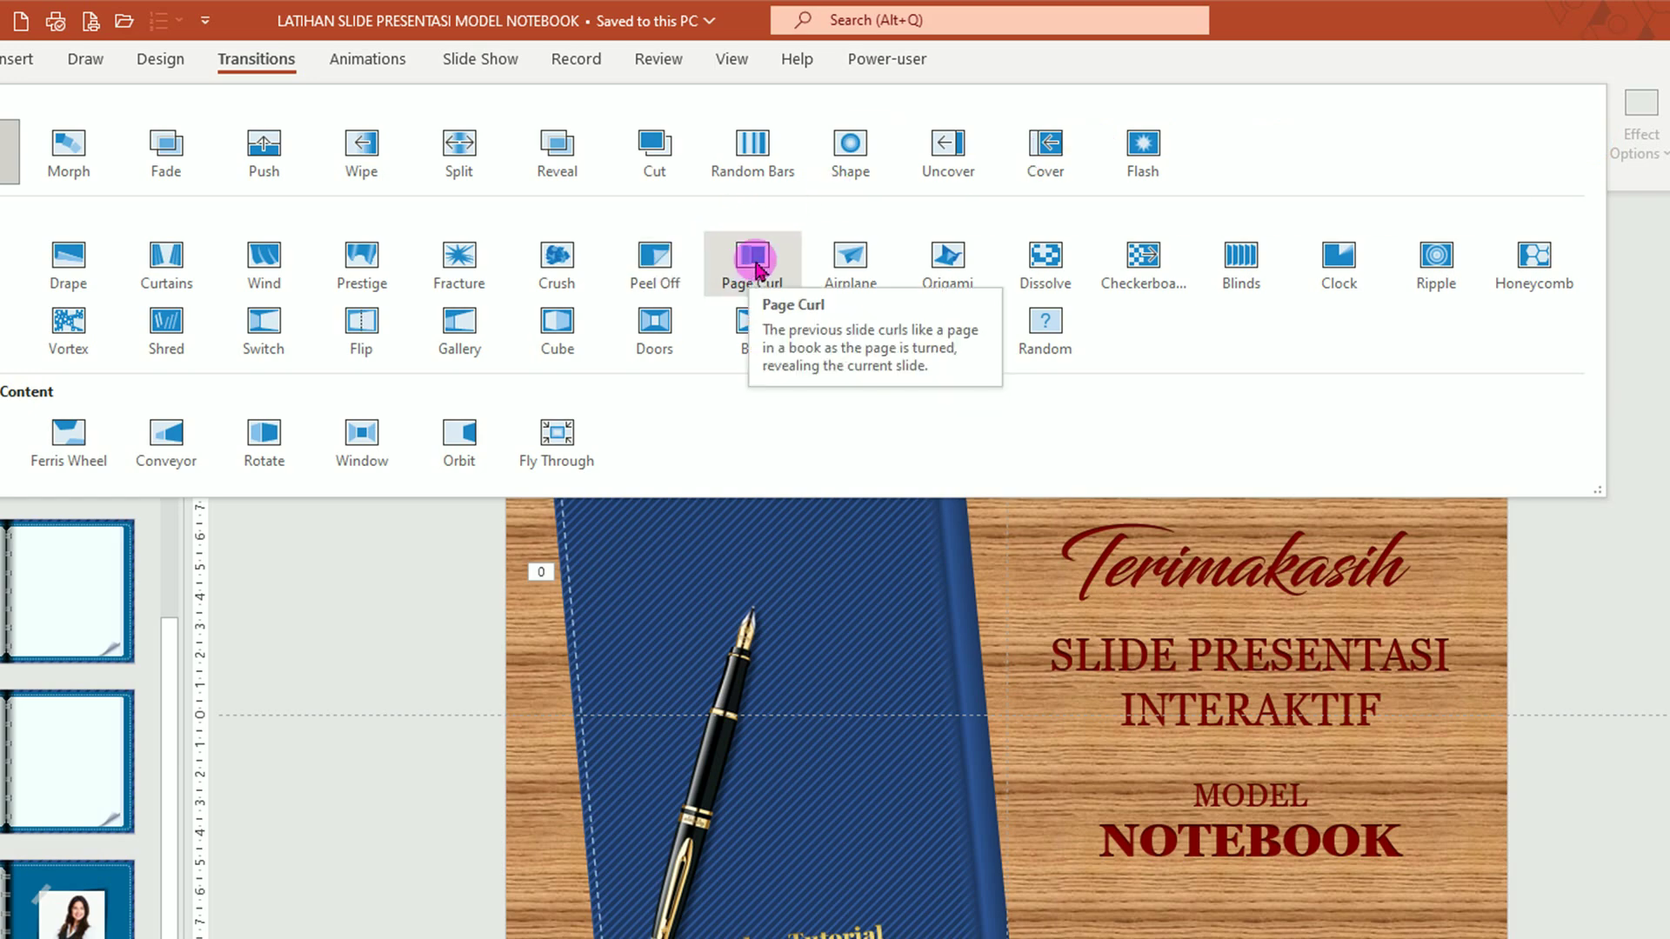
{"action": "left_click", "coordinate": [753, 266]}
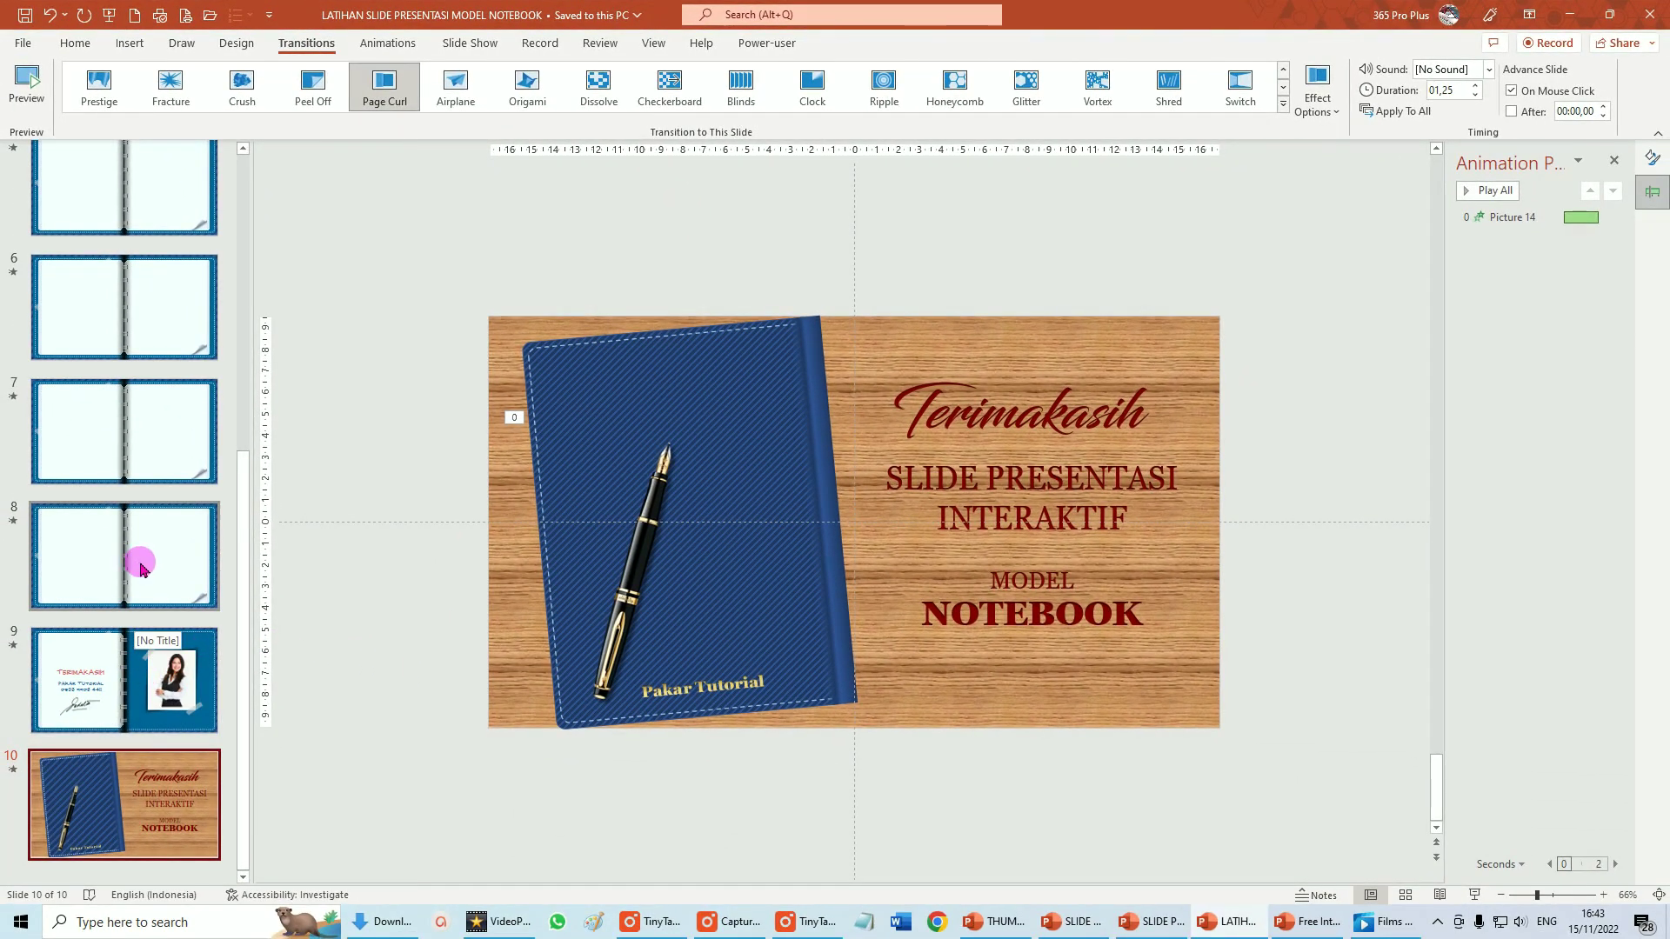
{"action": "key", "text": "F5"}
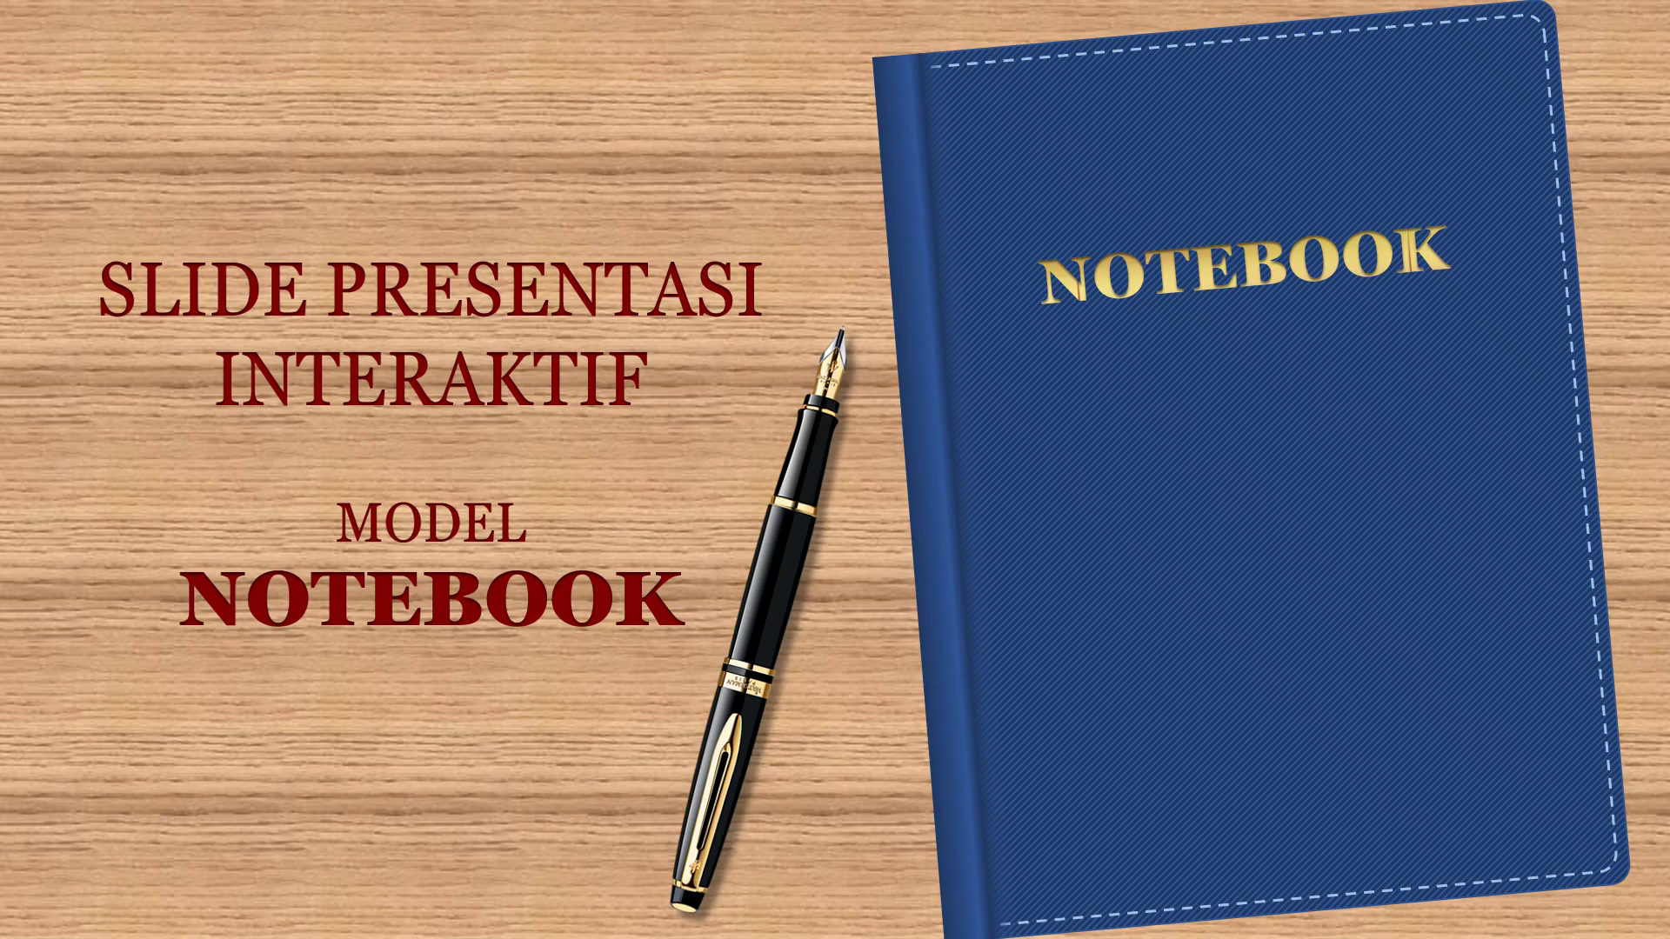
Advance through the cover, AGENDA, Deskripsi, Judul Slide chart and Terimakasih pages to the final slide
{"action": "key", "text": "Right"}
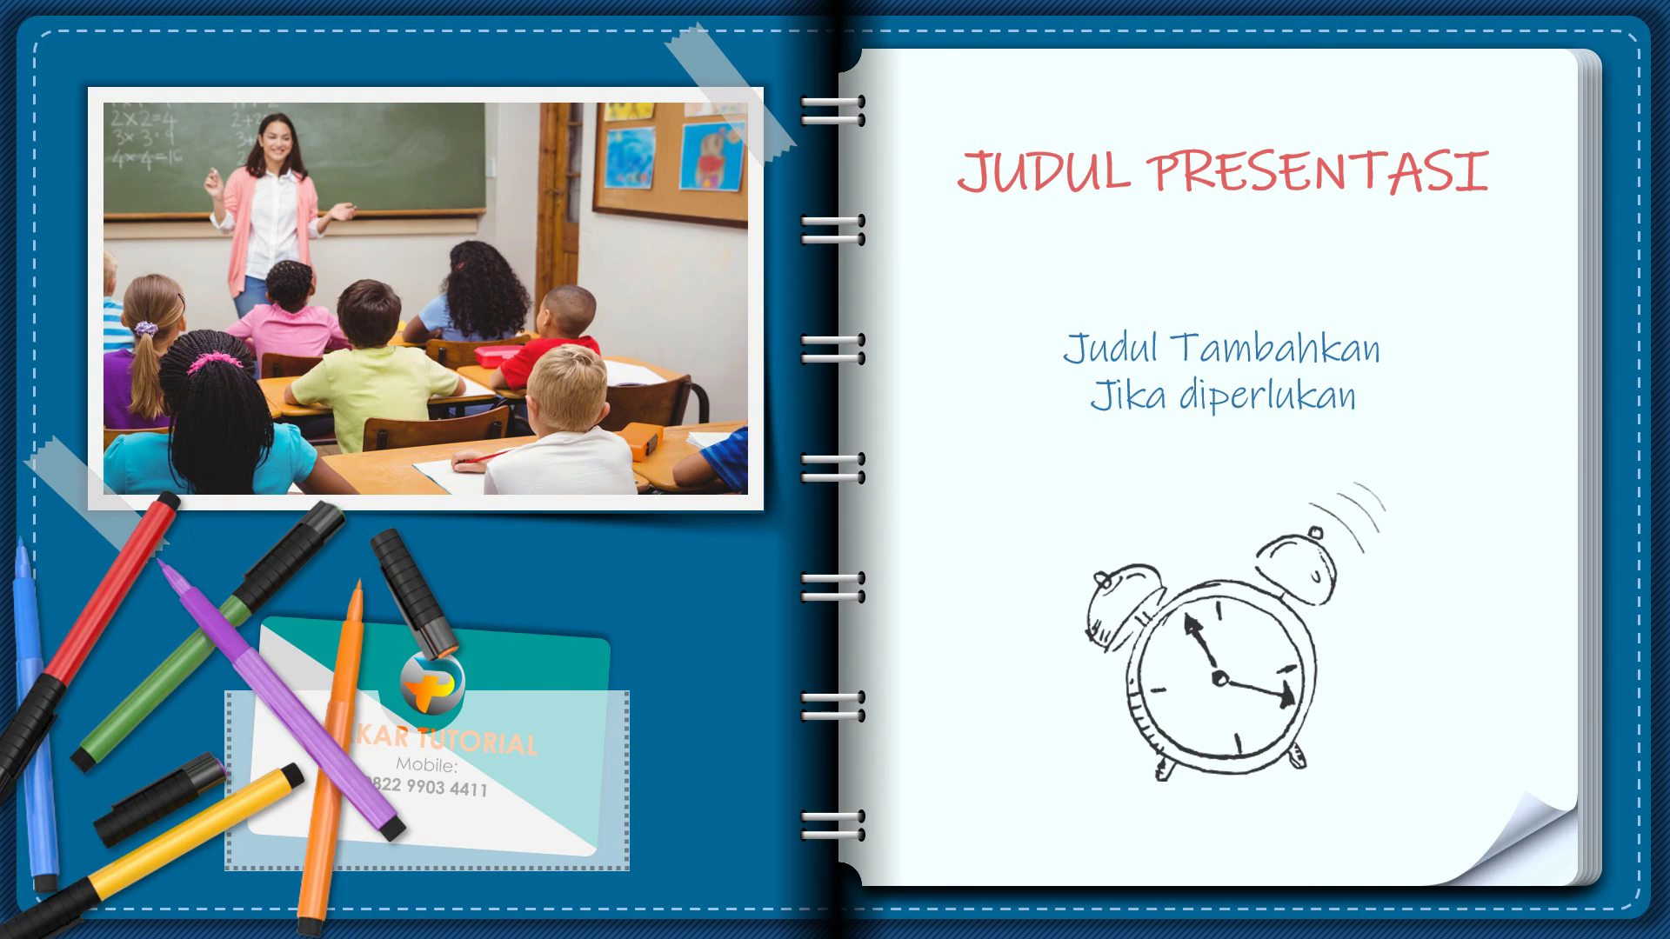
{"action": "key", "text": "Right"}
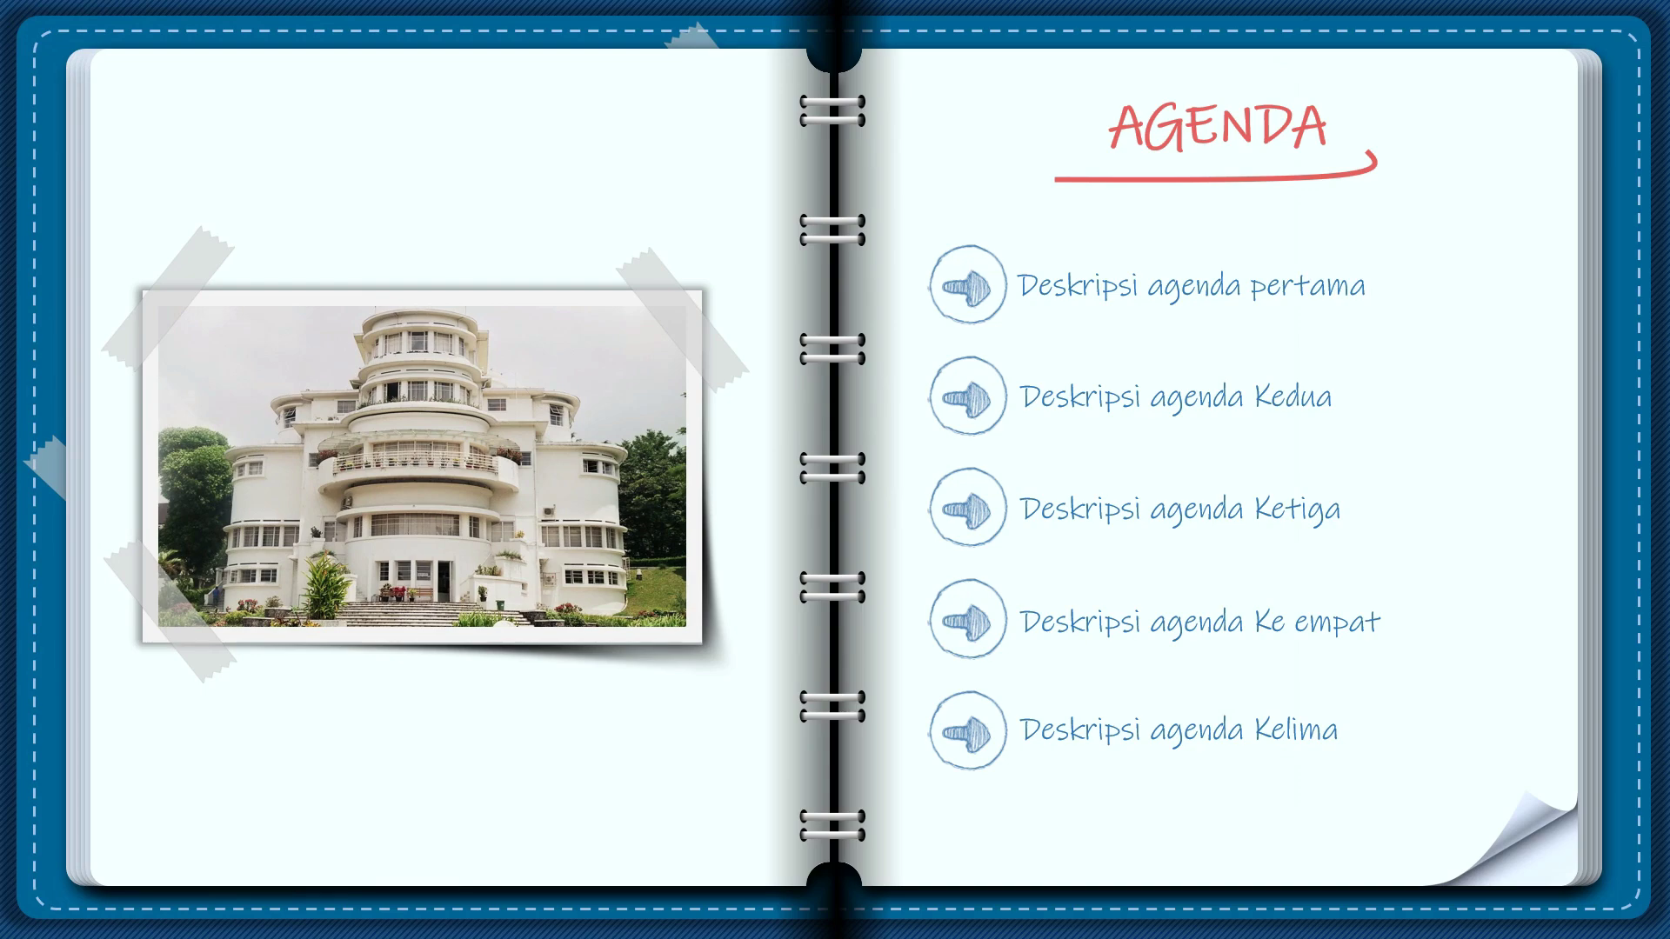
{"action": "key", "text": "Right"}
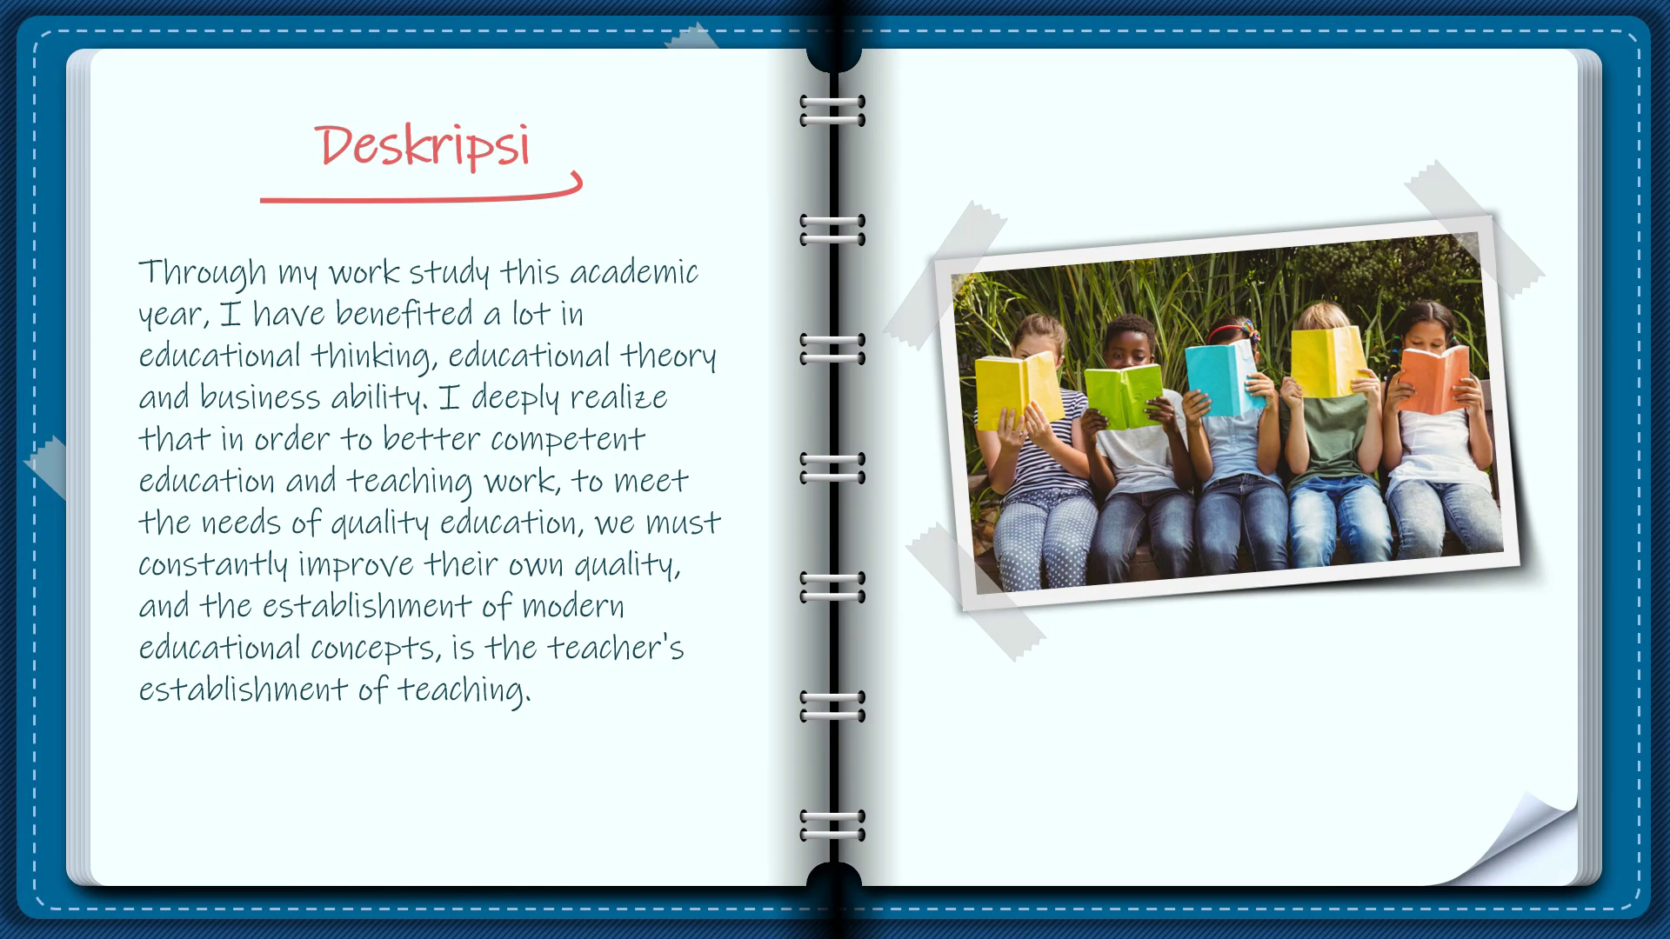
{"action": "key", "text": "Right"}
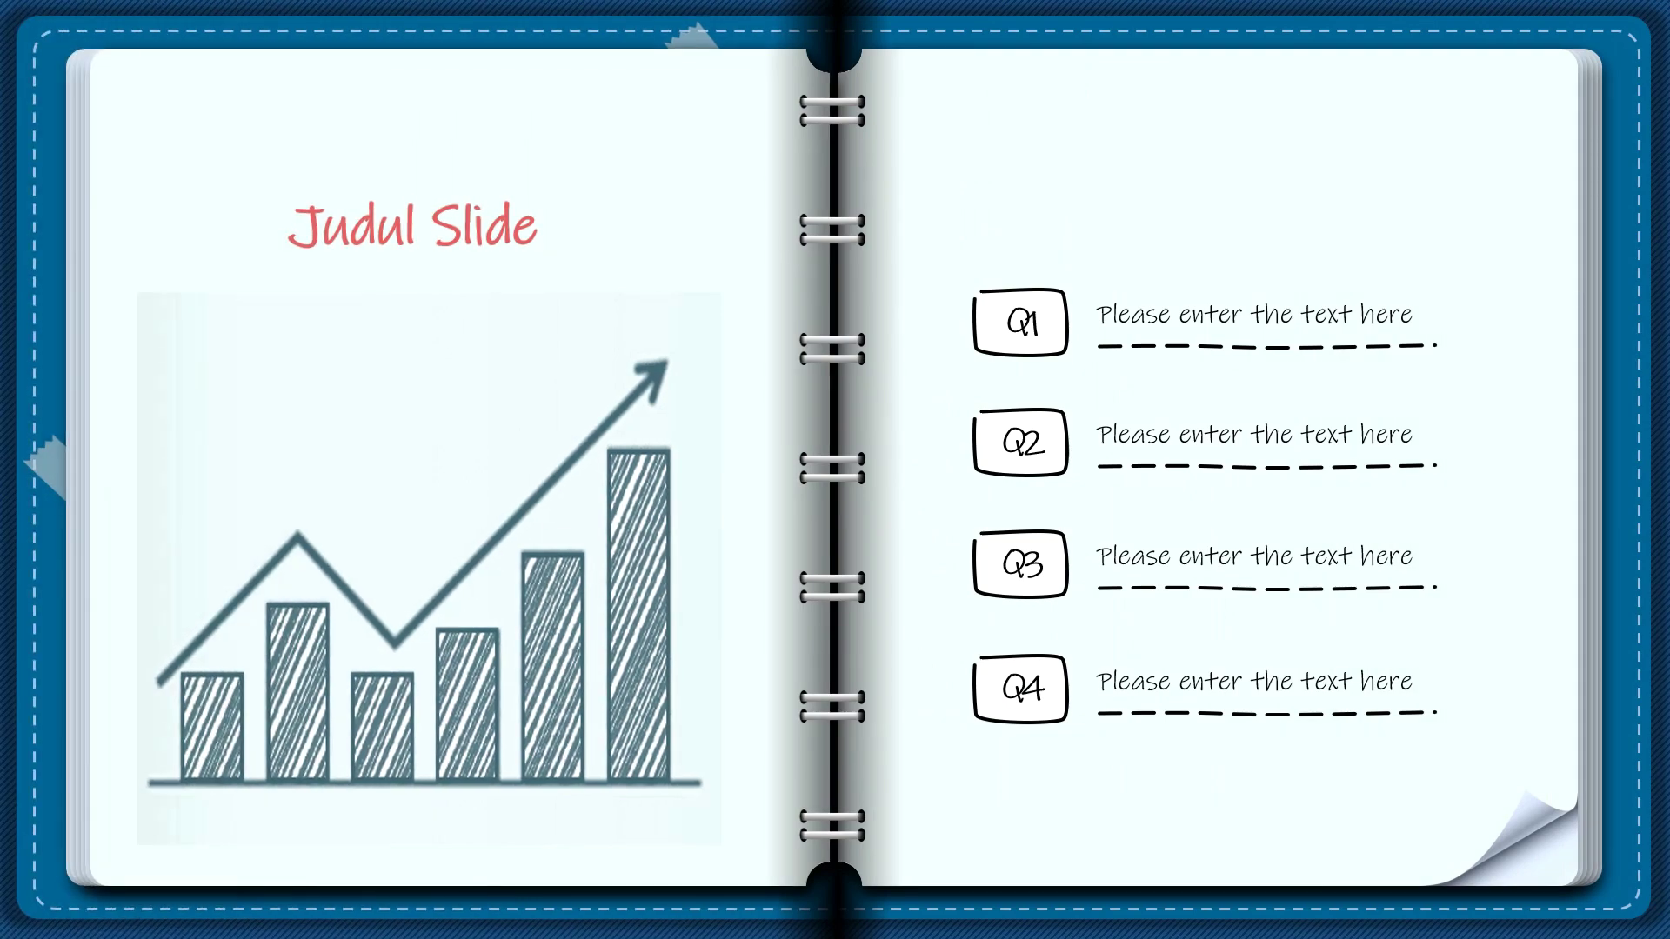
{"action": "key", "text": "Right"}
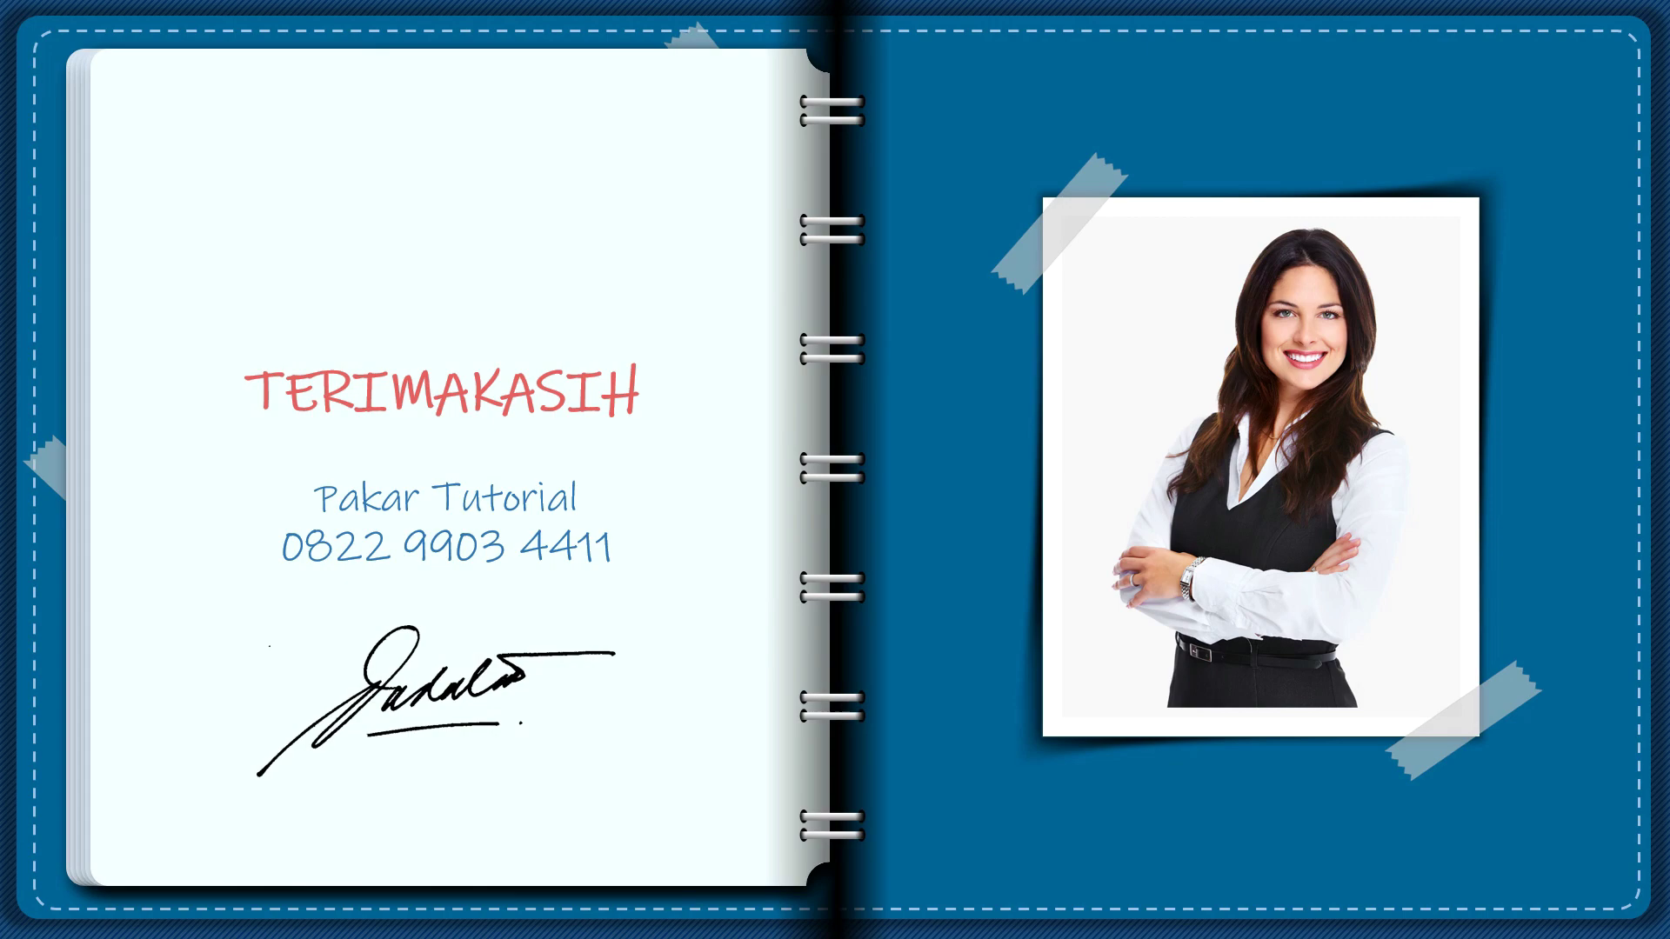
{"action": "key", "text": "Right"}
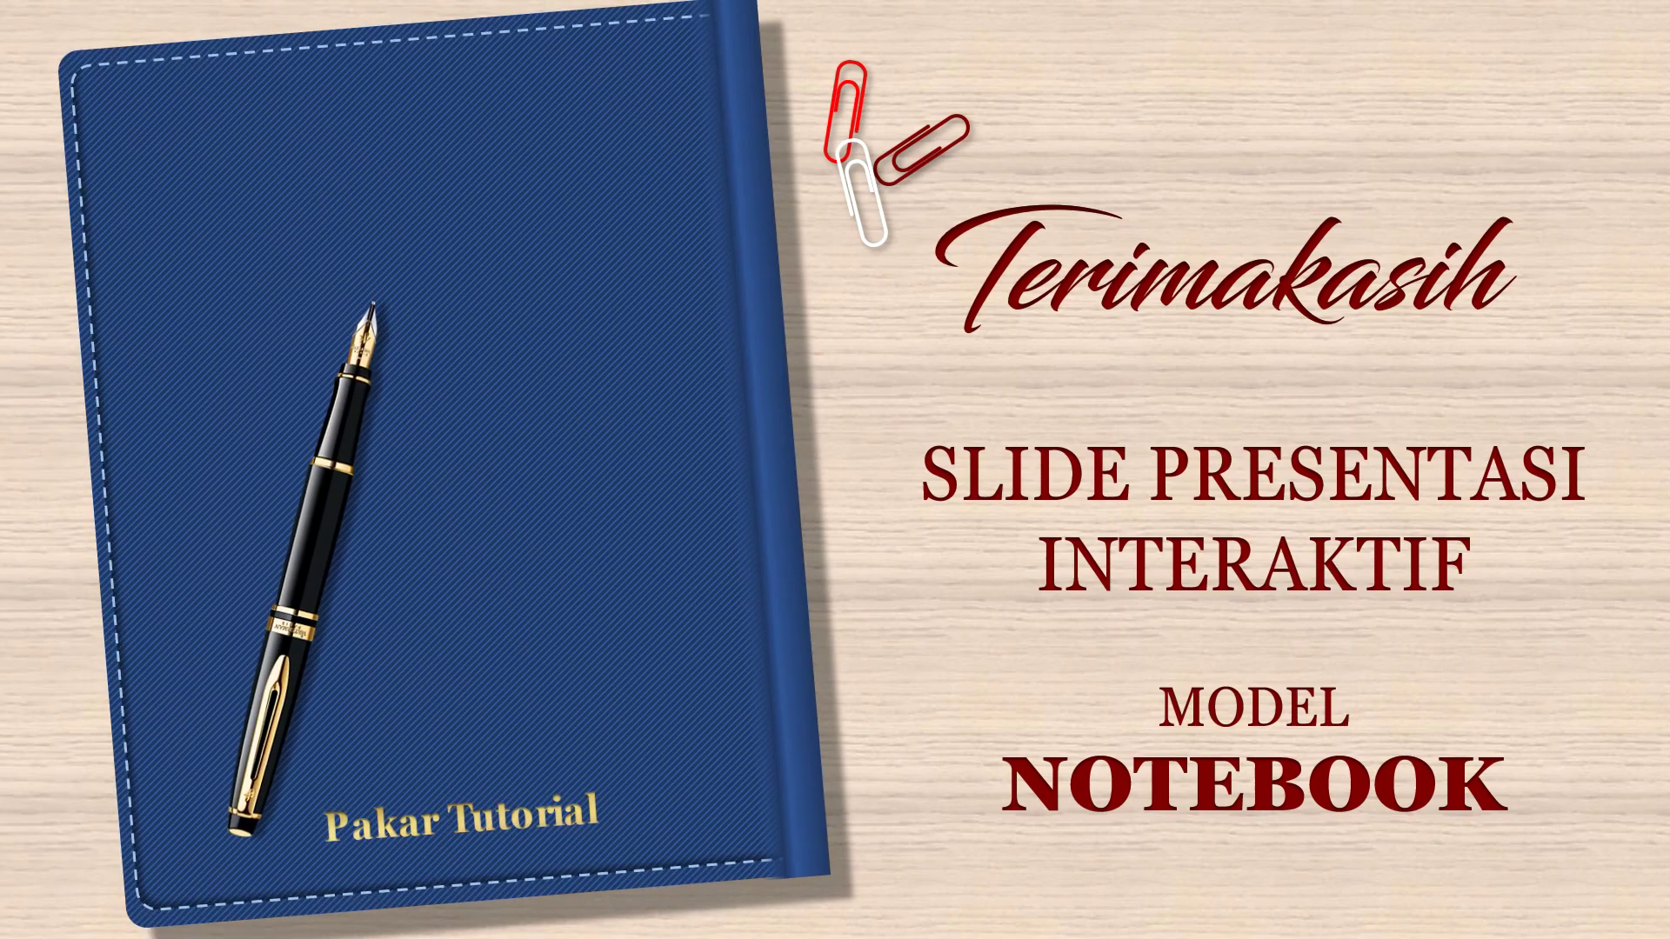
{"action": "left_click", "coordinate": [1476, 893]}
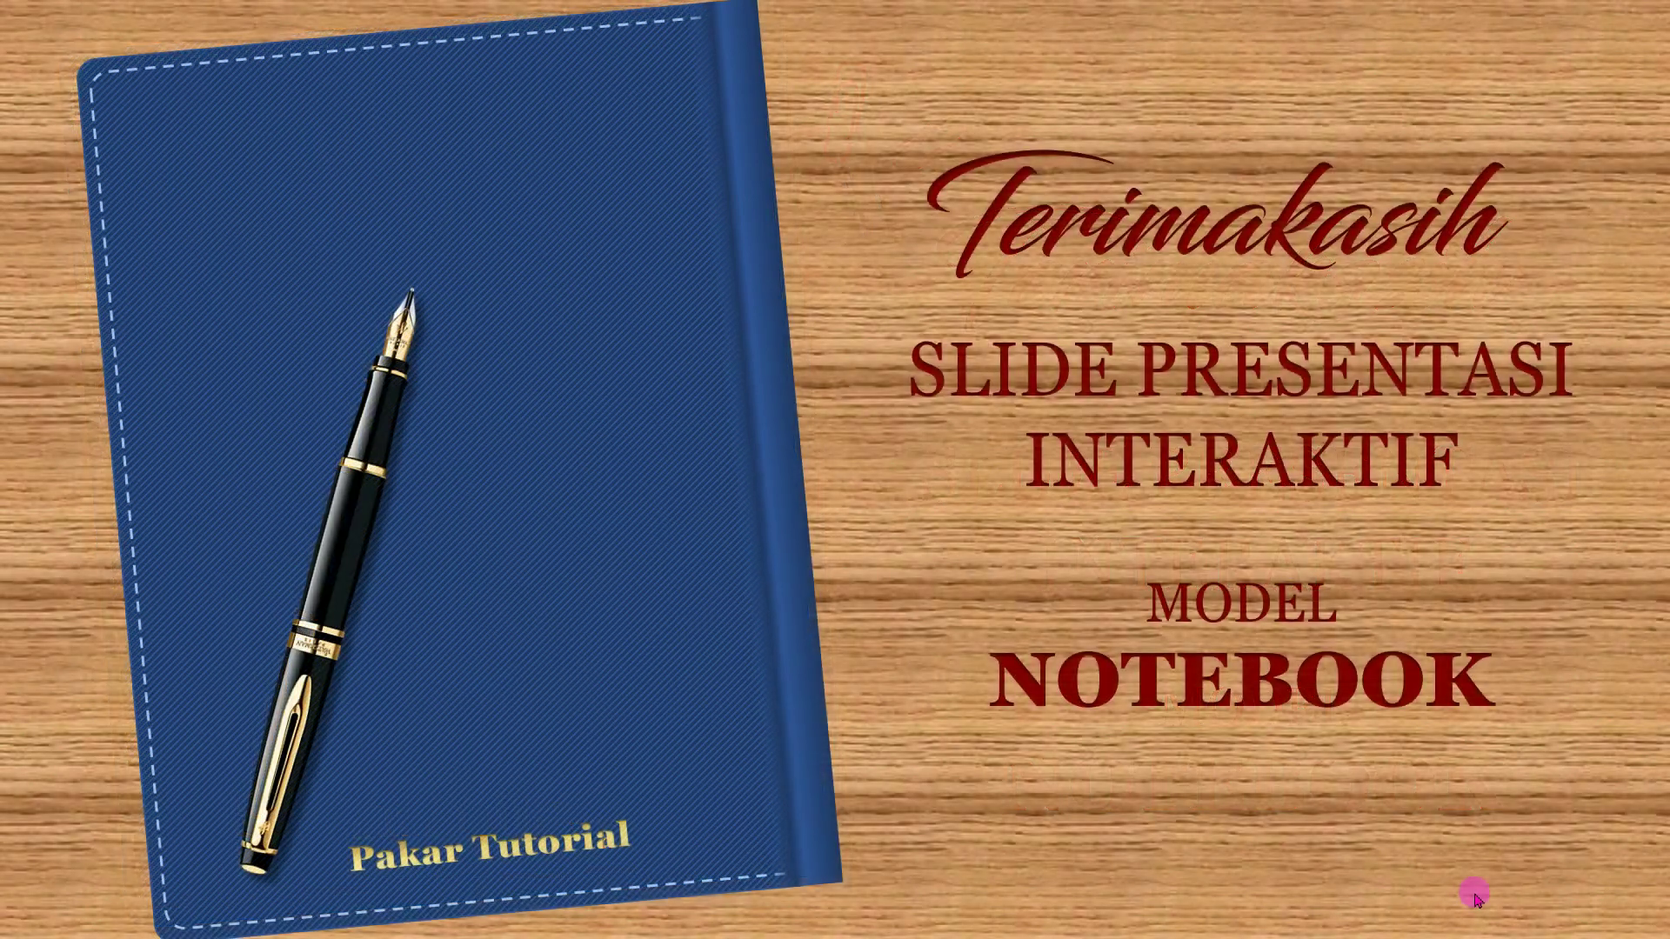